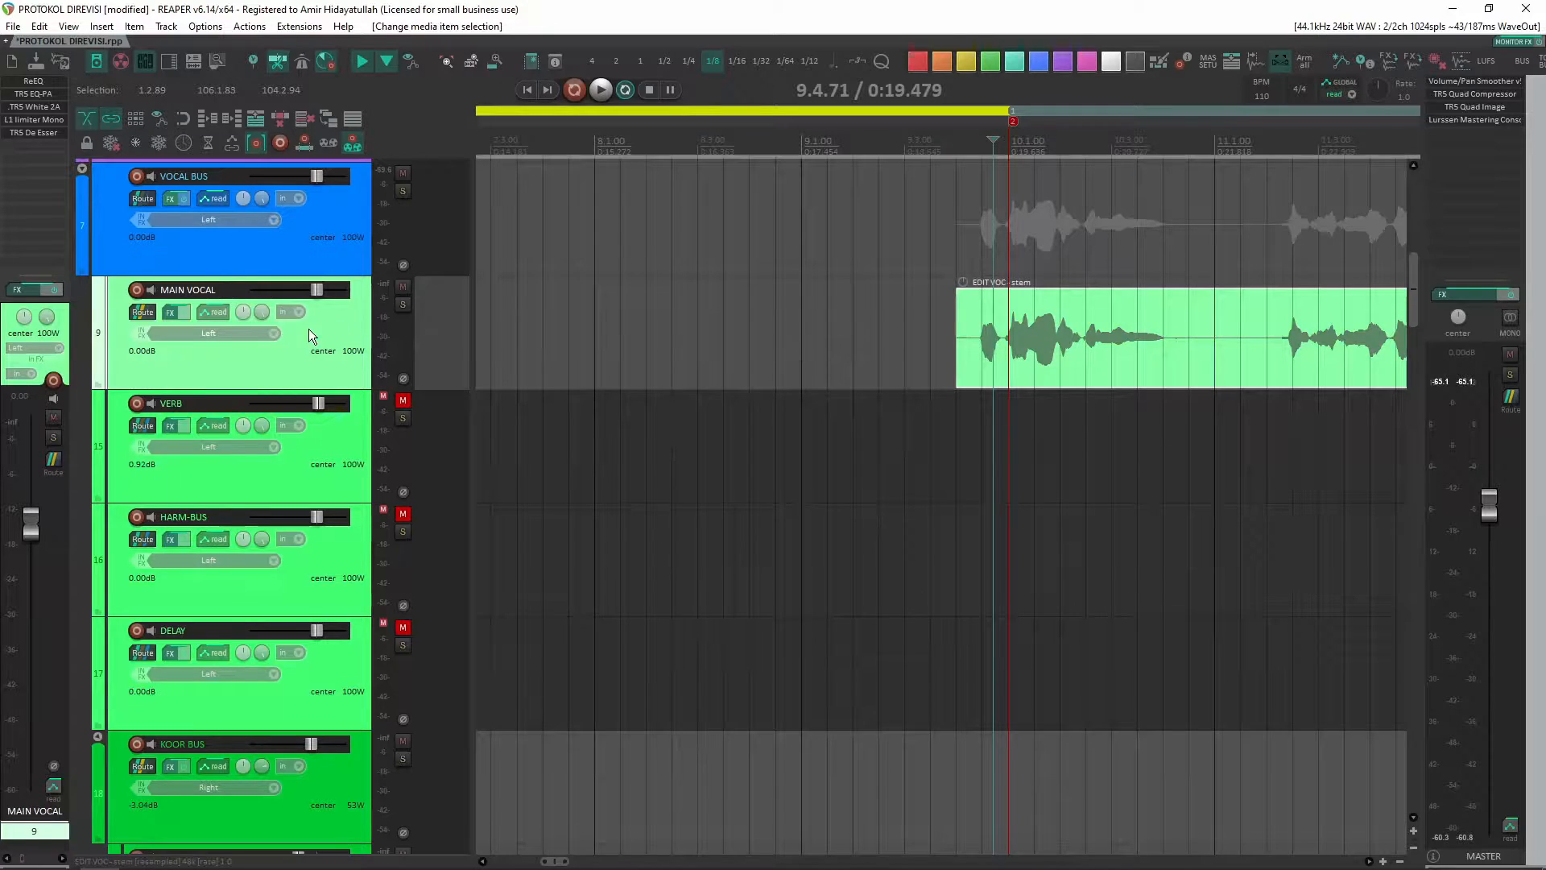
- Replace the L1 limiter Mono in the MAIN VOCAL track's effects chain with LoudMax 64bit
{"action": "scroll", "coordinate": [1072, 507], "scroll_direction": "down", "scroll_amount": 2}
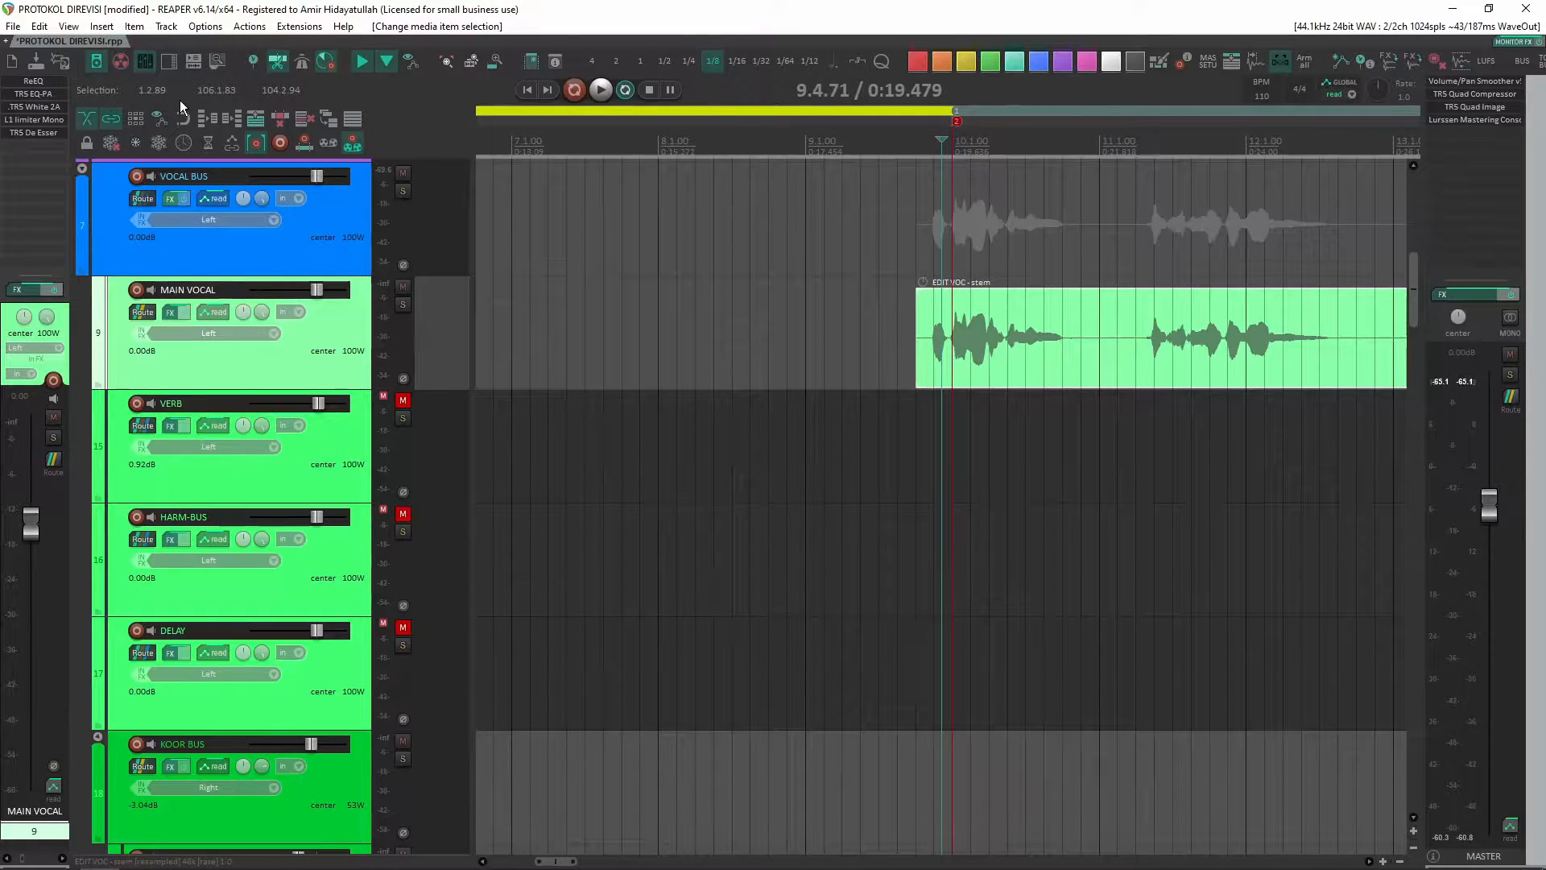
{"action": "left_click", "coordinate": [19, 291]}
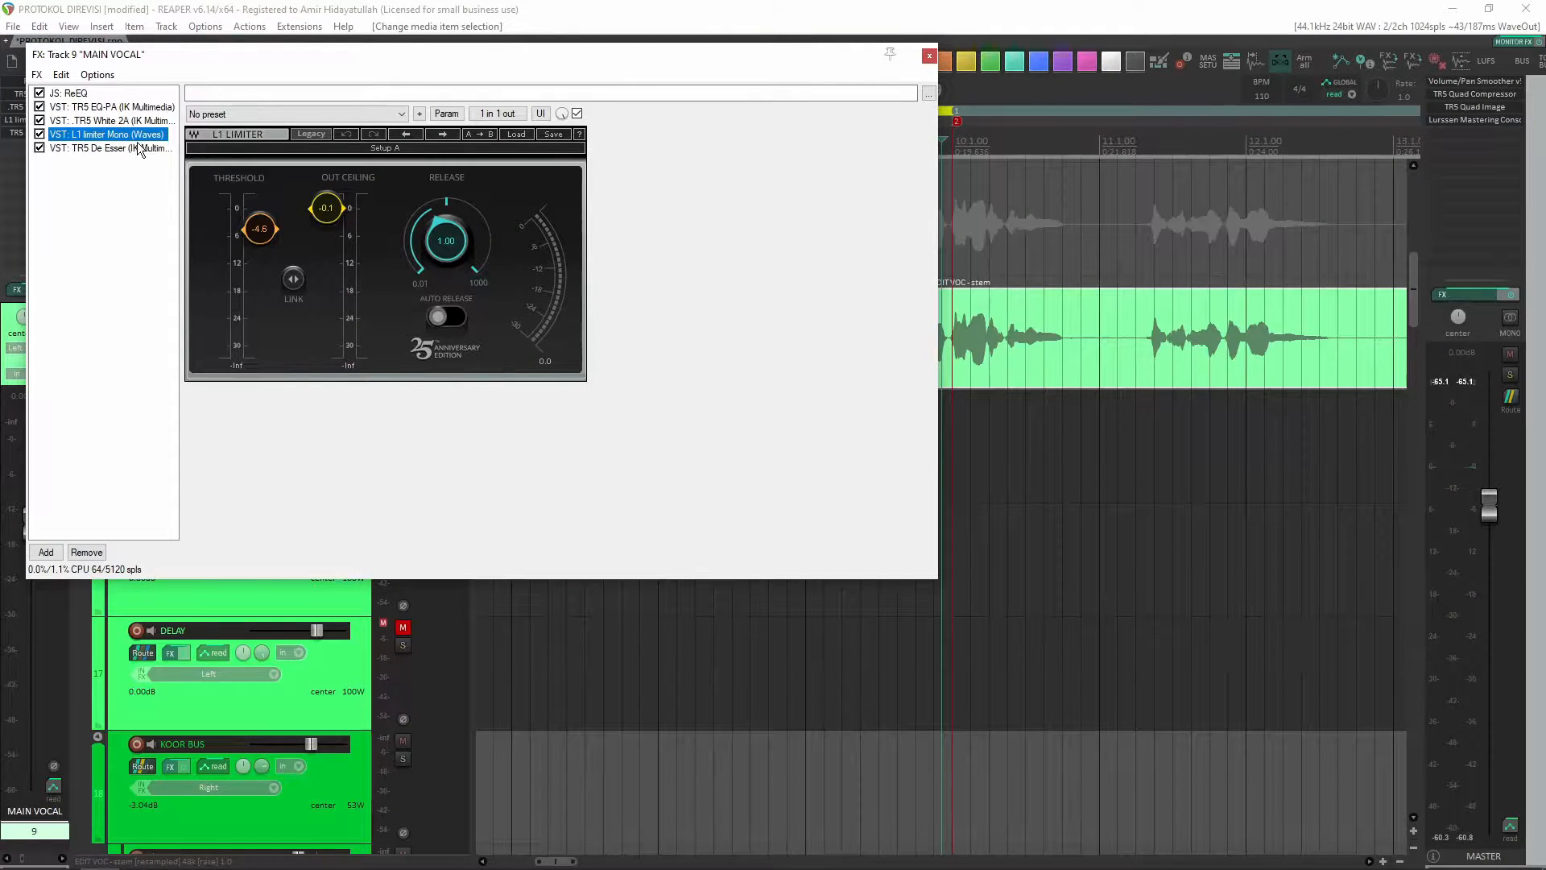
{"action": "right_click", "coordinate": [157, 135]}
{"action": "left_click", "coordinate": [102, 232]}
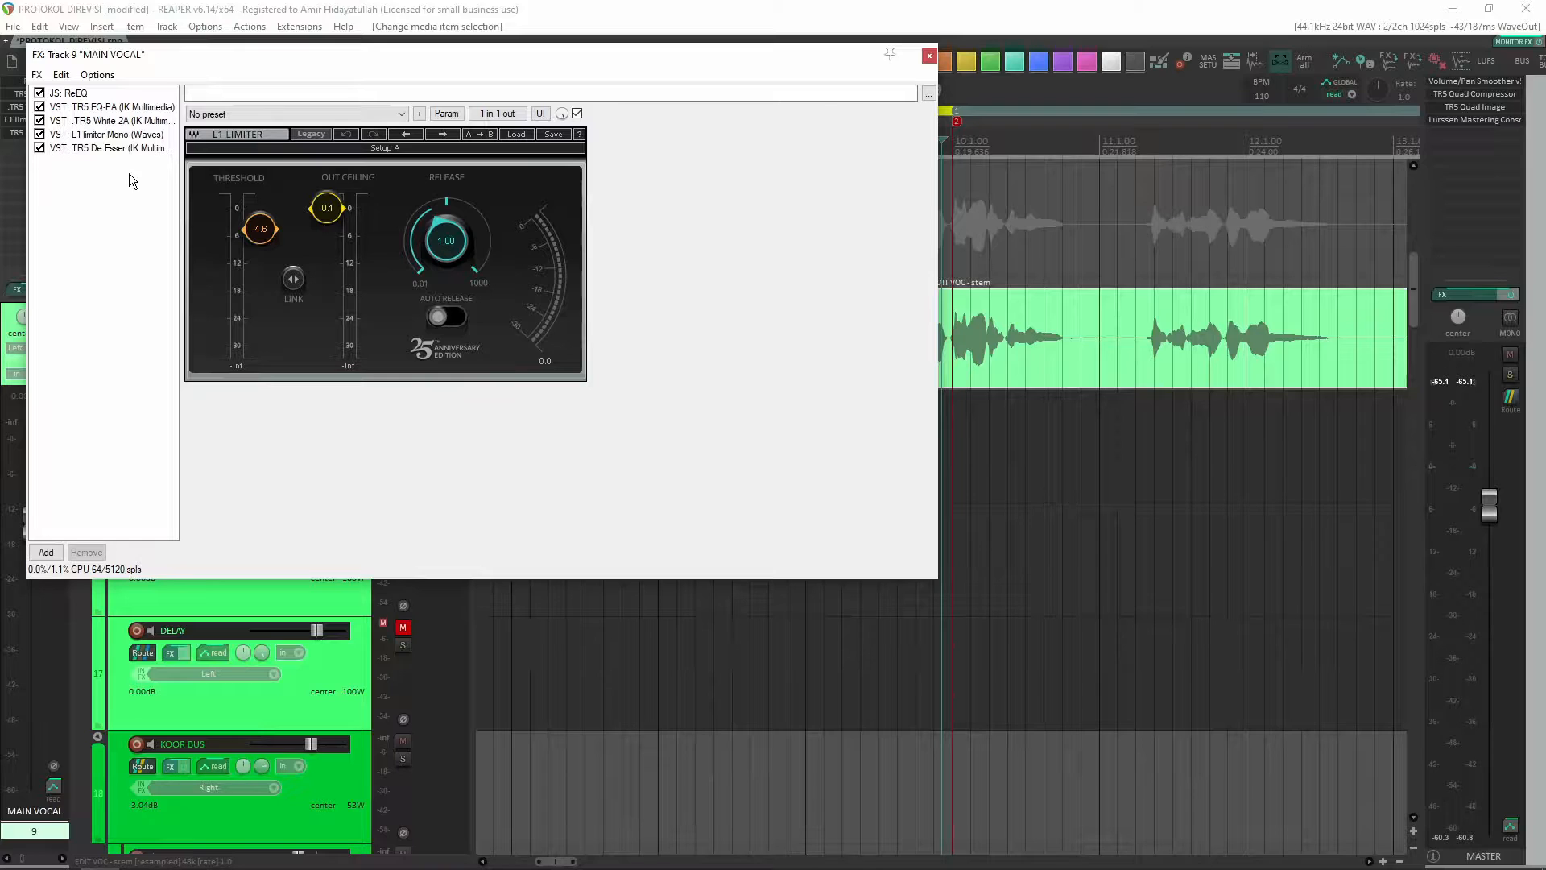
{"action": "right_click", "coordinate": [124, 134]}
{"action": "left_click", "coordinate": [158, 162]}
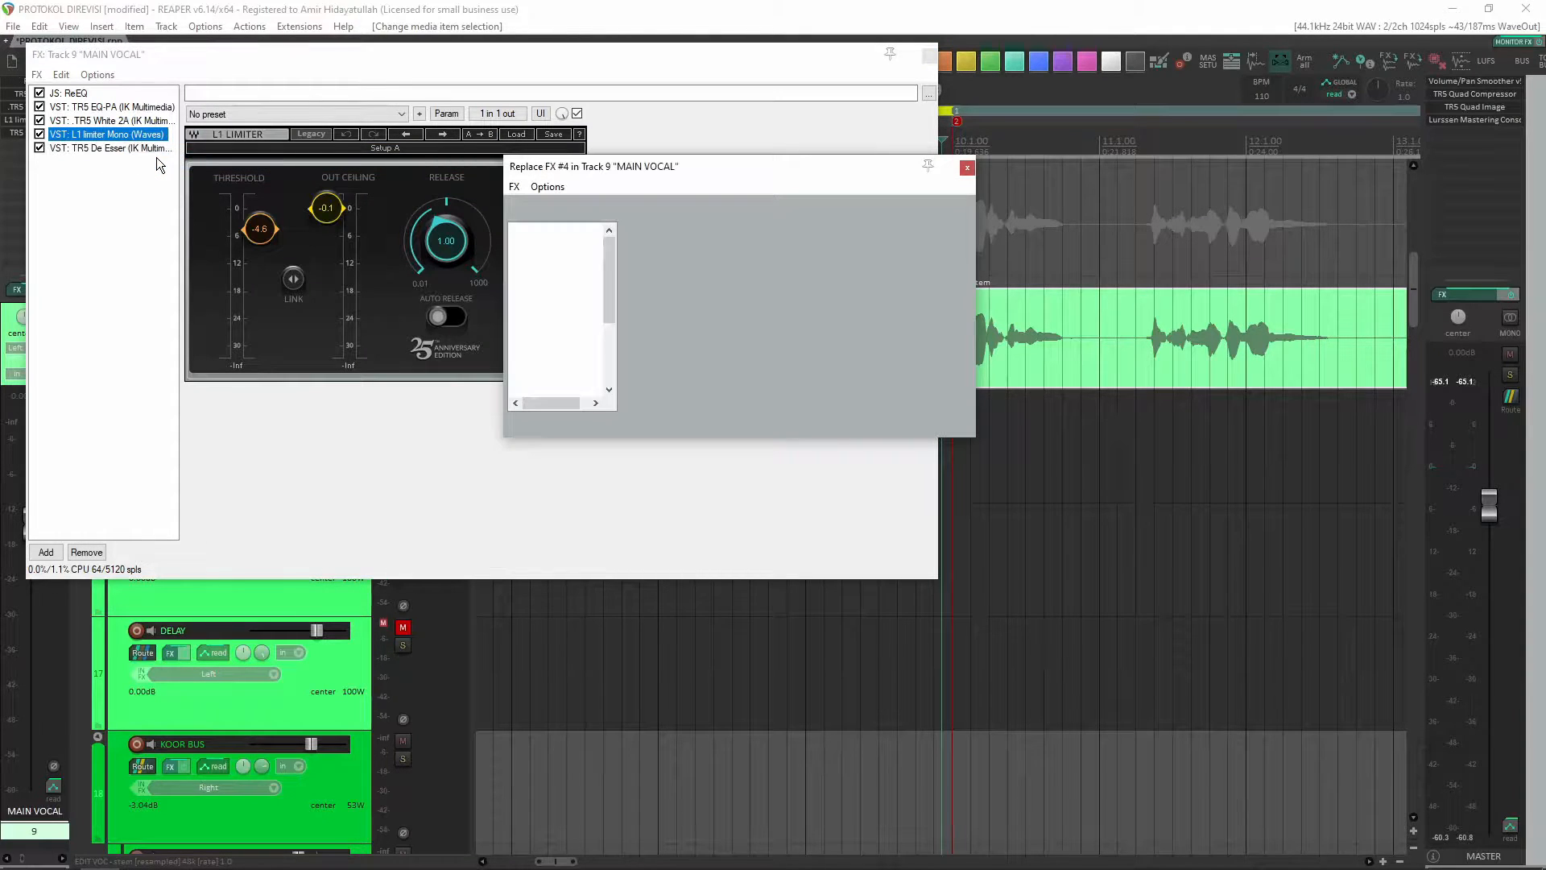
{"action": "type", "text": "LOUDM"}
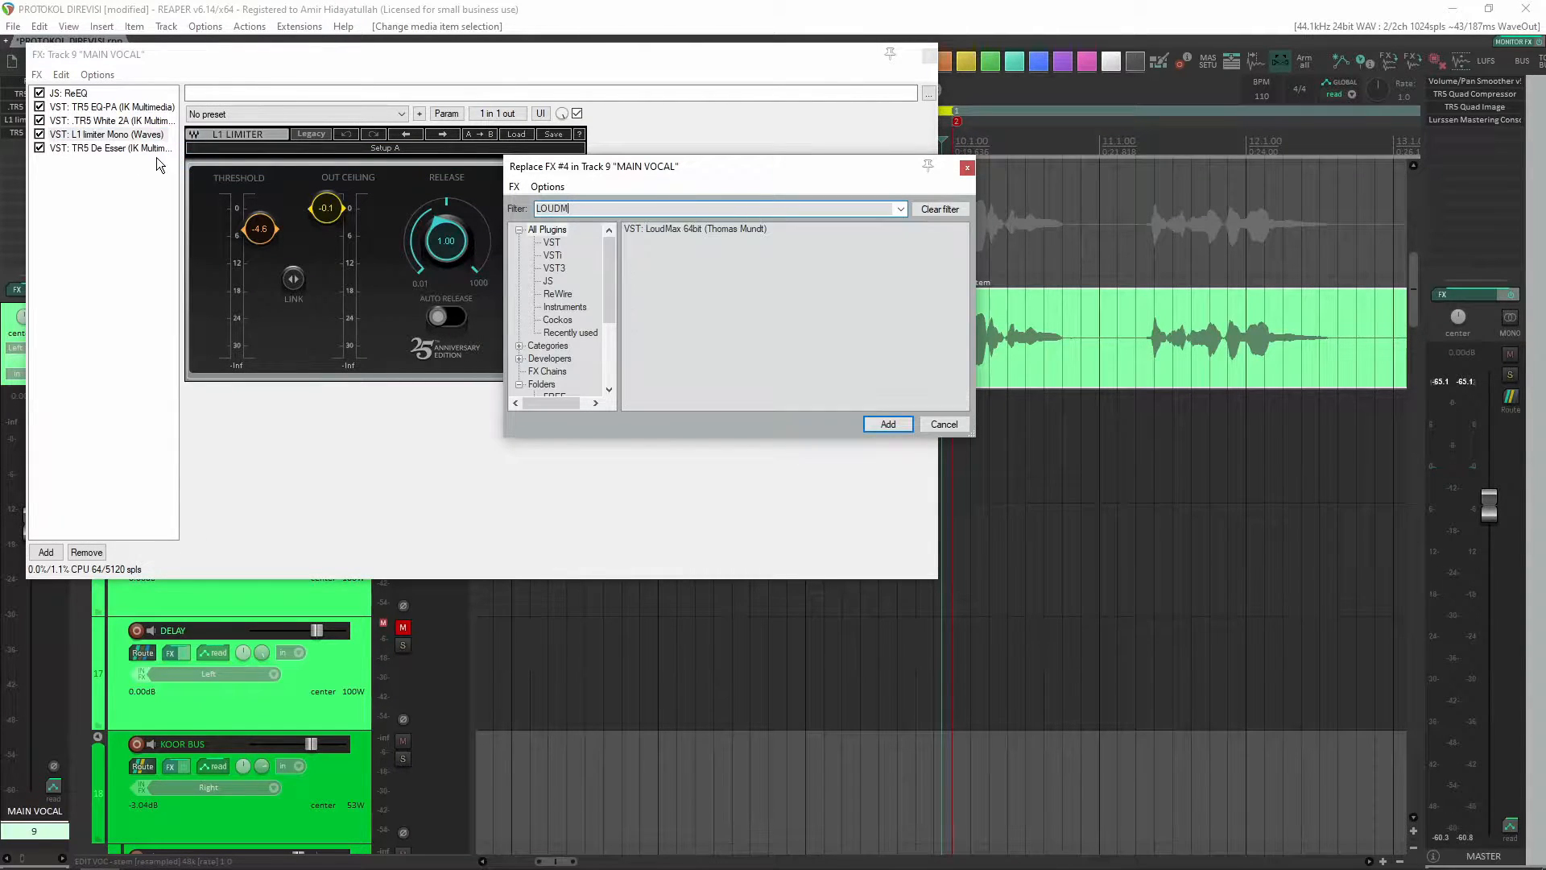
{"action": "key", "text": "Return"}
- Set the LoudMax threshold to -4.9 dB and close the MAIN VOCAL effects chain with ReEQ selected
{"action": "left_click_drag", "start_coordinate": [390, 188], "coordinate": [361, 188]}
{"action": "left_click_drag", "start_coordinate": [390, 234], "coordinate": [389, 233]}
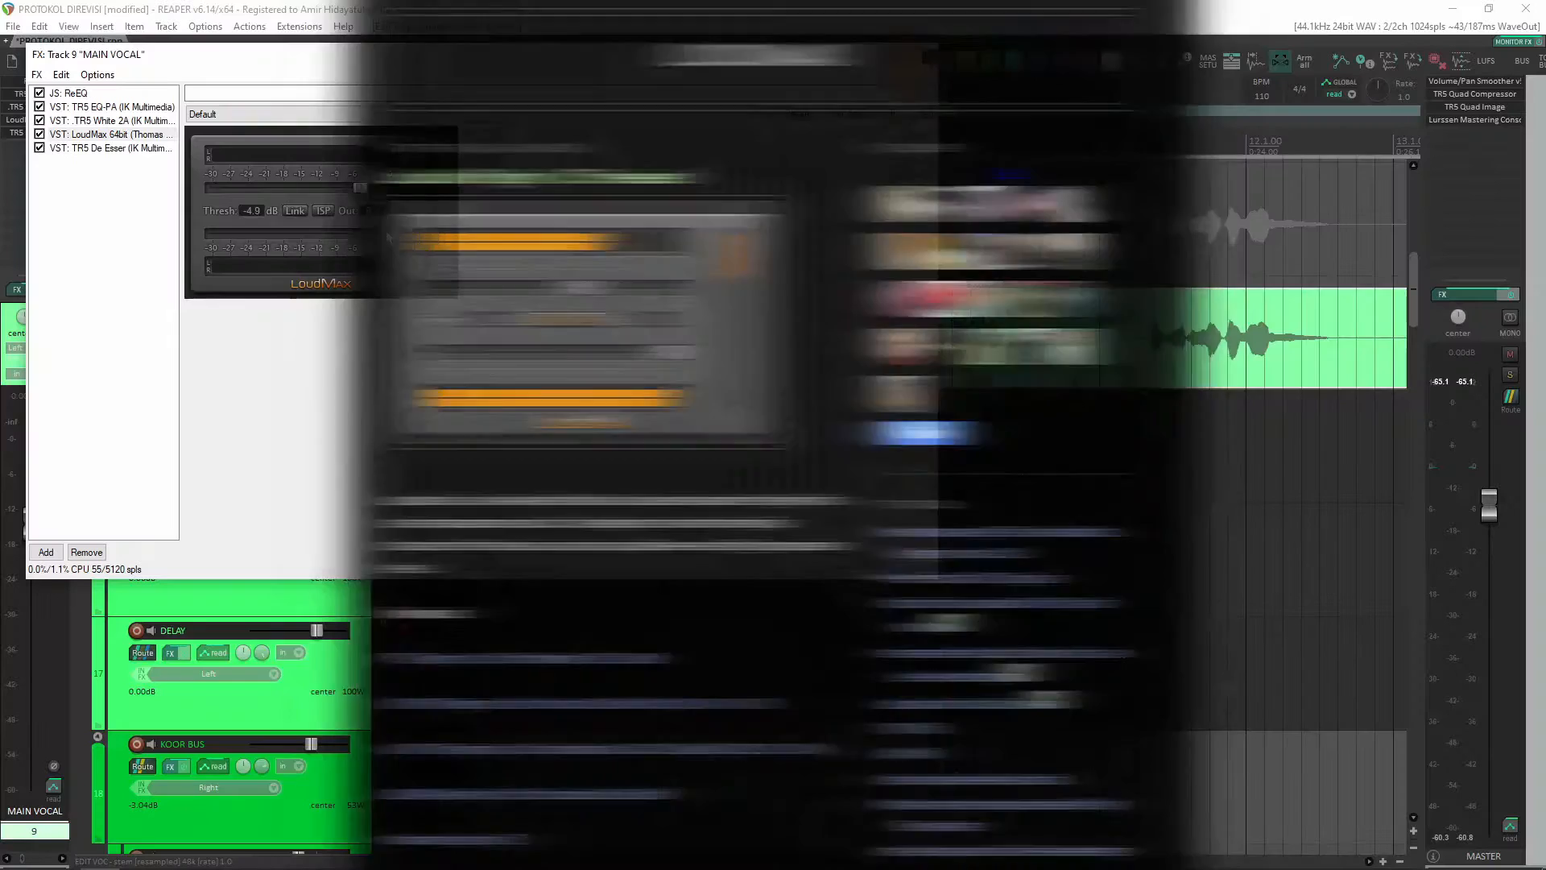
{"action": "left_click", "coordinate": [80, 94]}
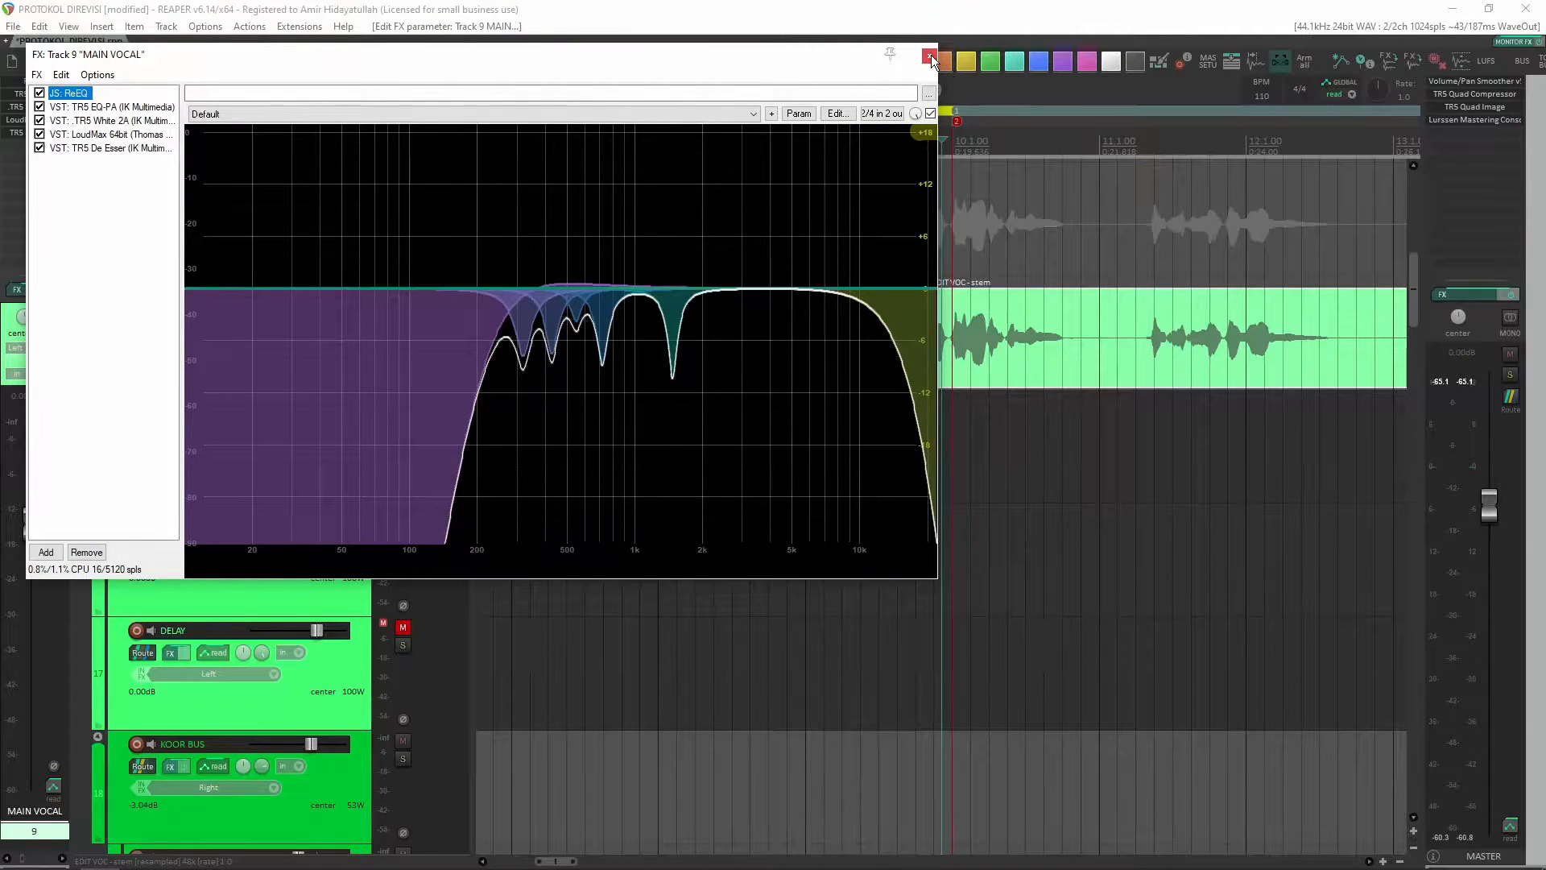
{"action": "left_click", "coordinate": [930, 55]}
- Compare playback from just before the vocal clip with the MAIN VOCAL effects bypassed and enabled
{"action": "left_click", "coordinate": [892, 330]}
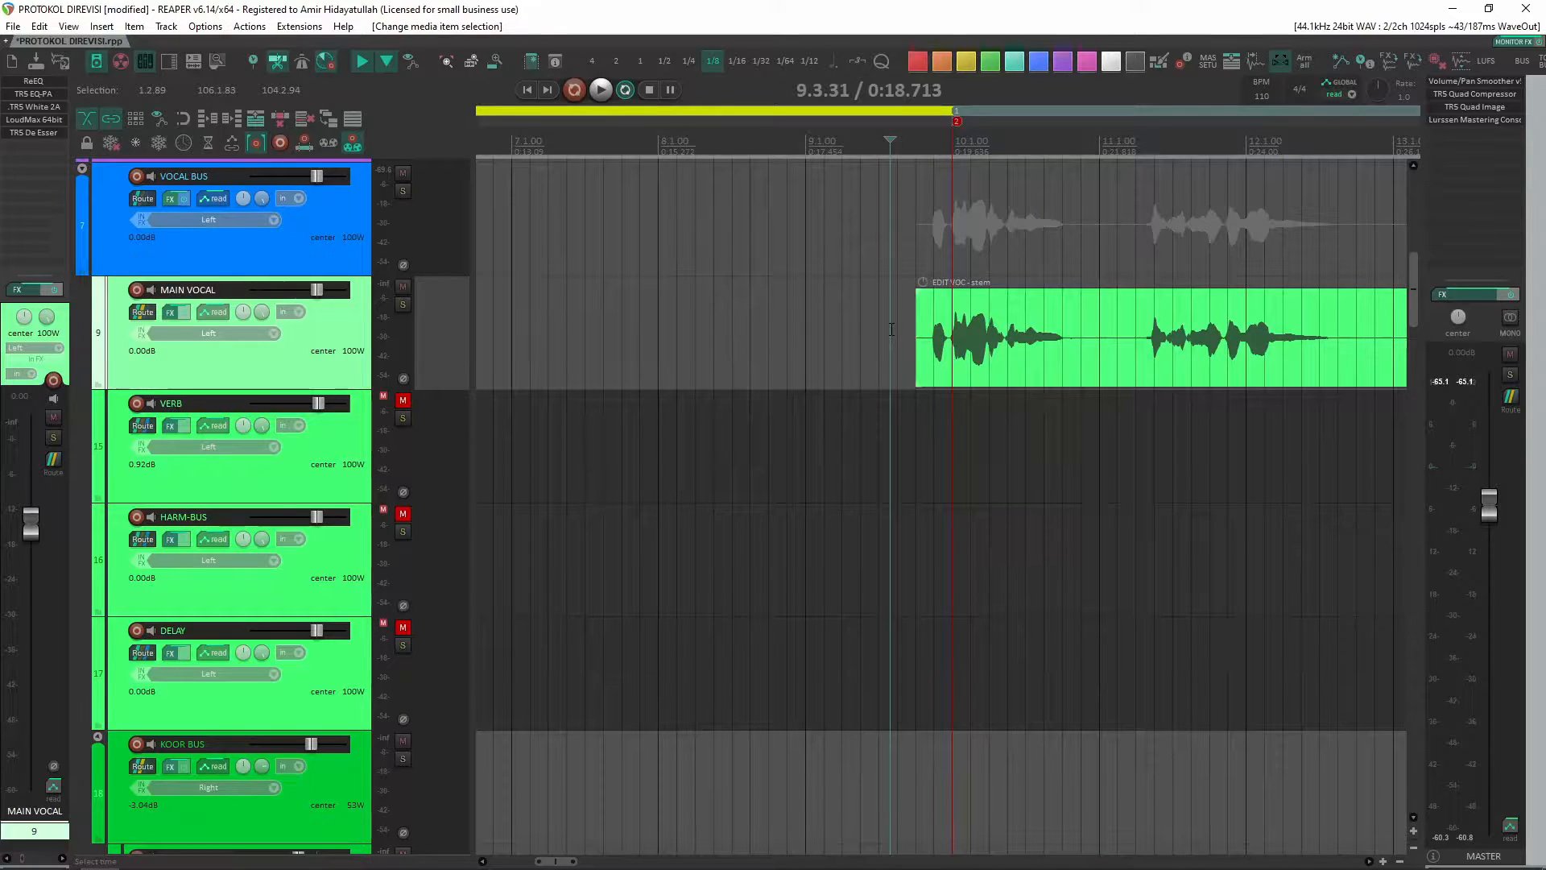
{"action": "left_click", "coordinate": [180, 312]}
{"action": "key", "text": "space"}
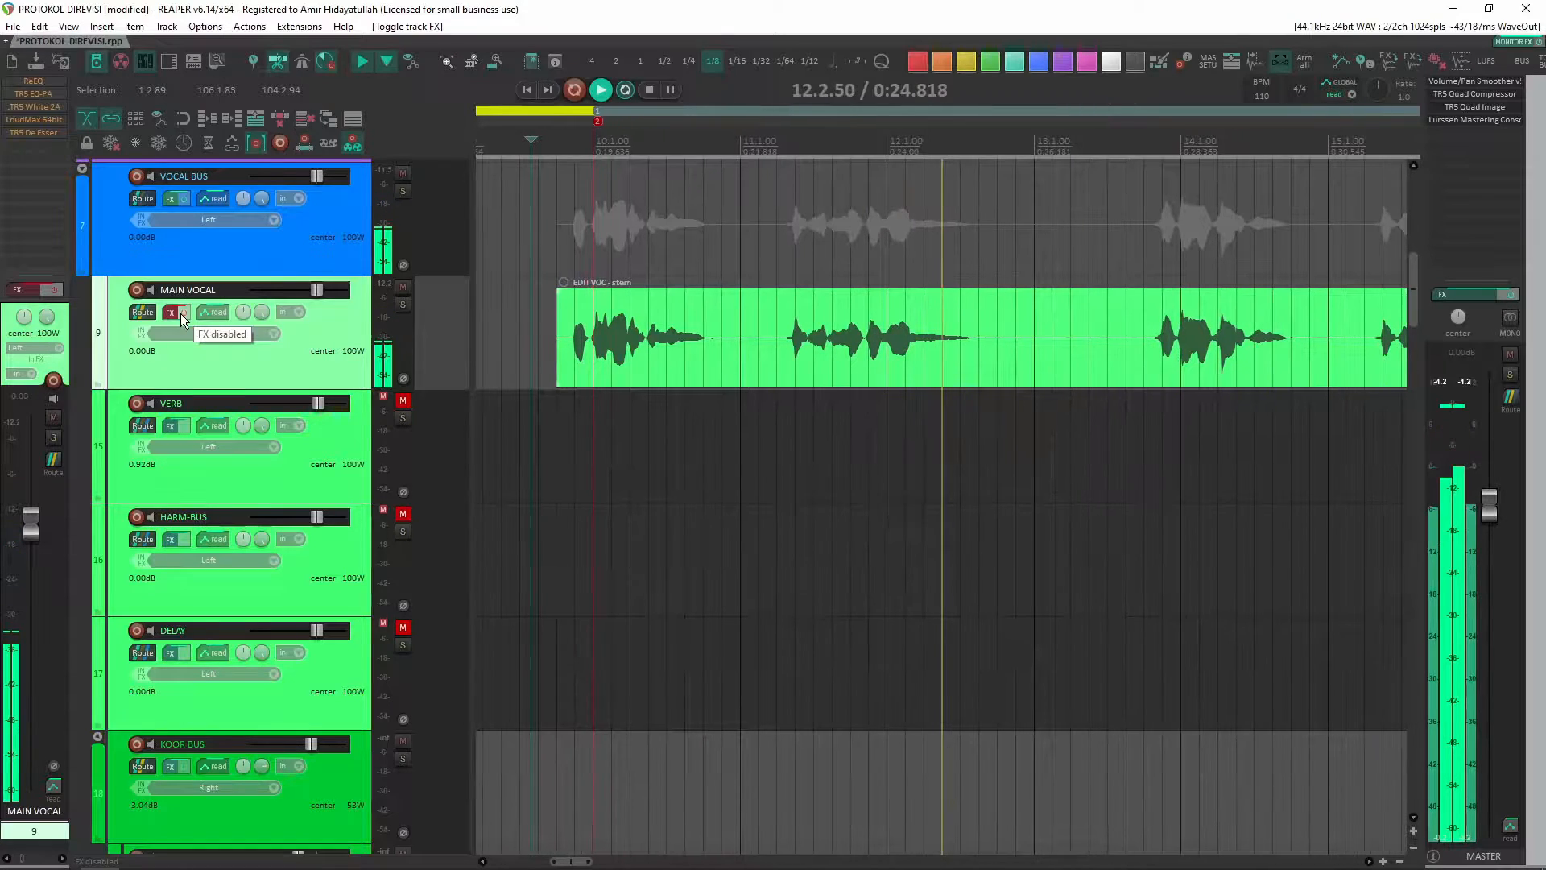
{"action": "key", "text": "space"}
{"action": "left_click", "coordinate": [182, 313]}
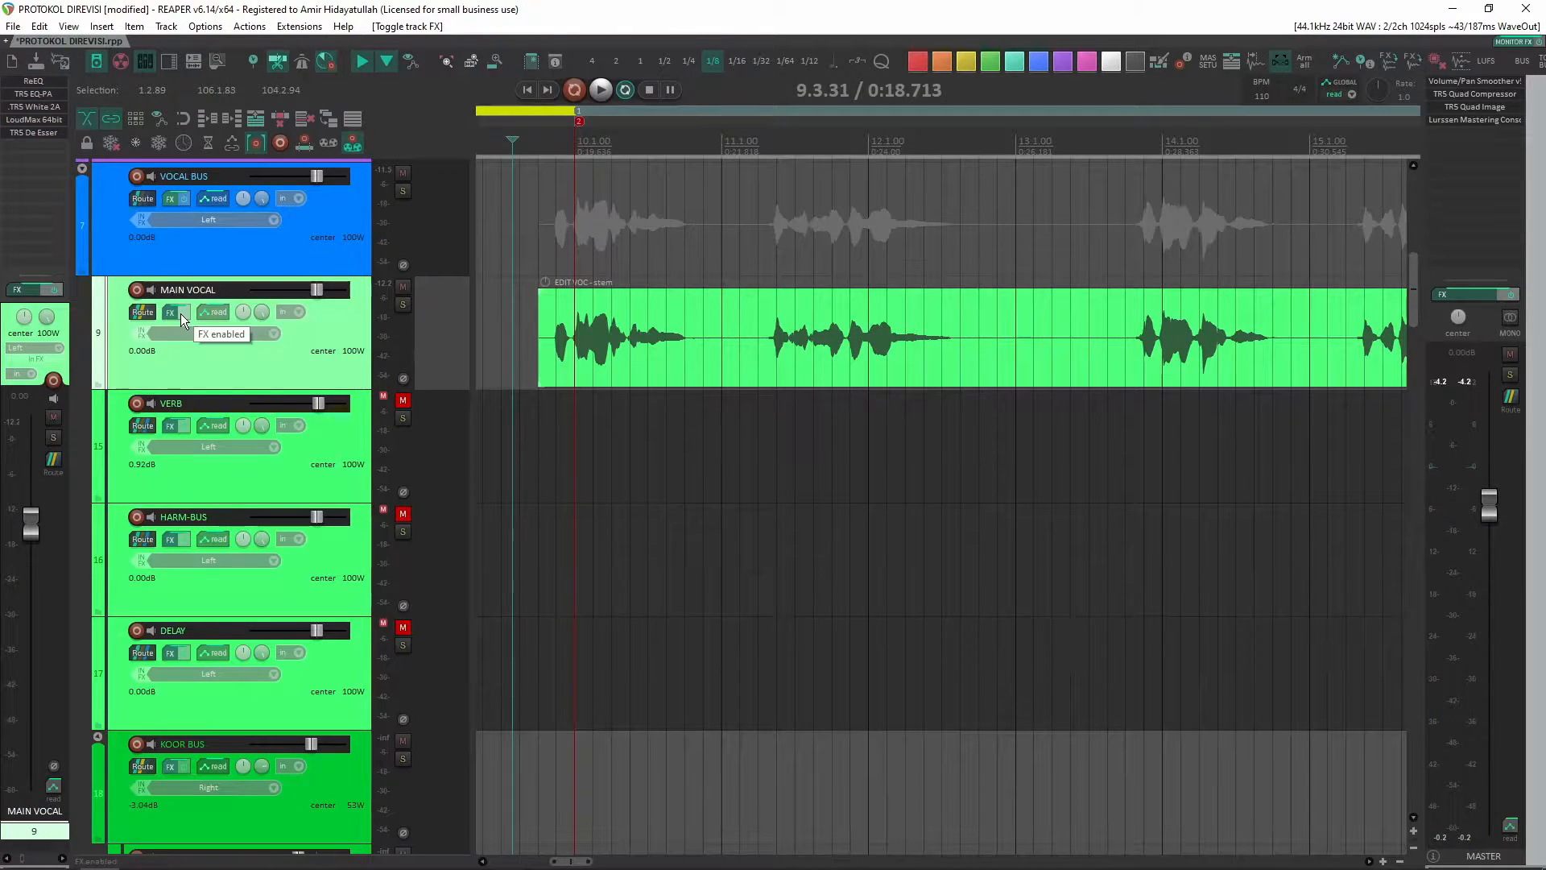
{"action": "key", "text": "space"}
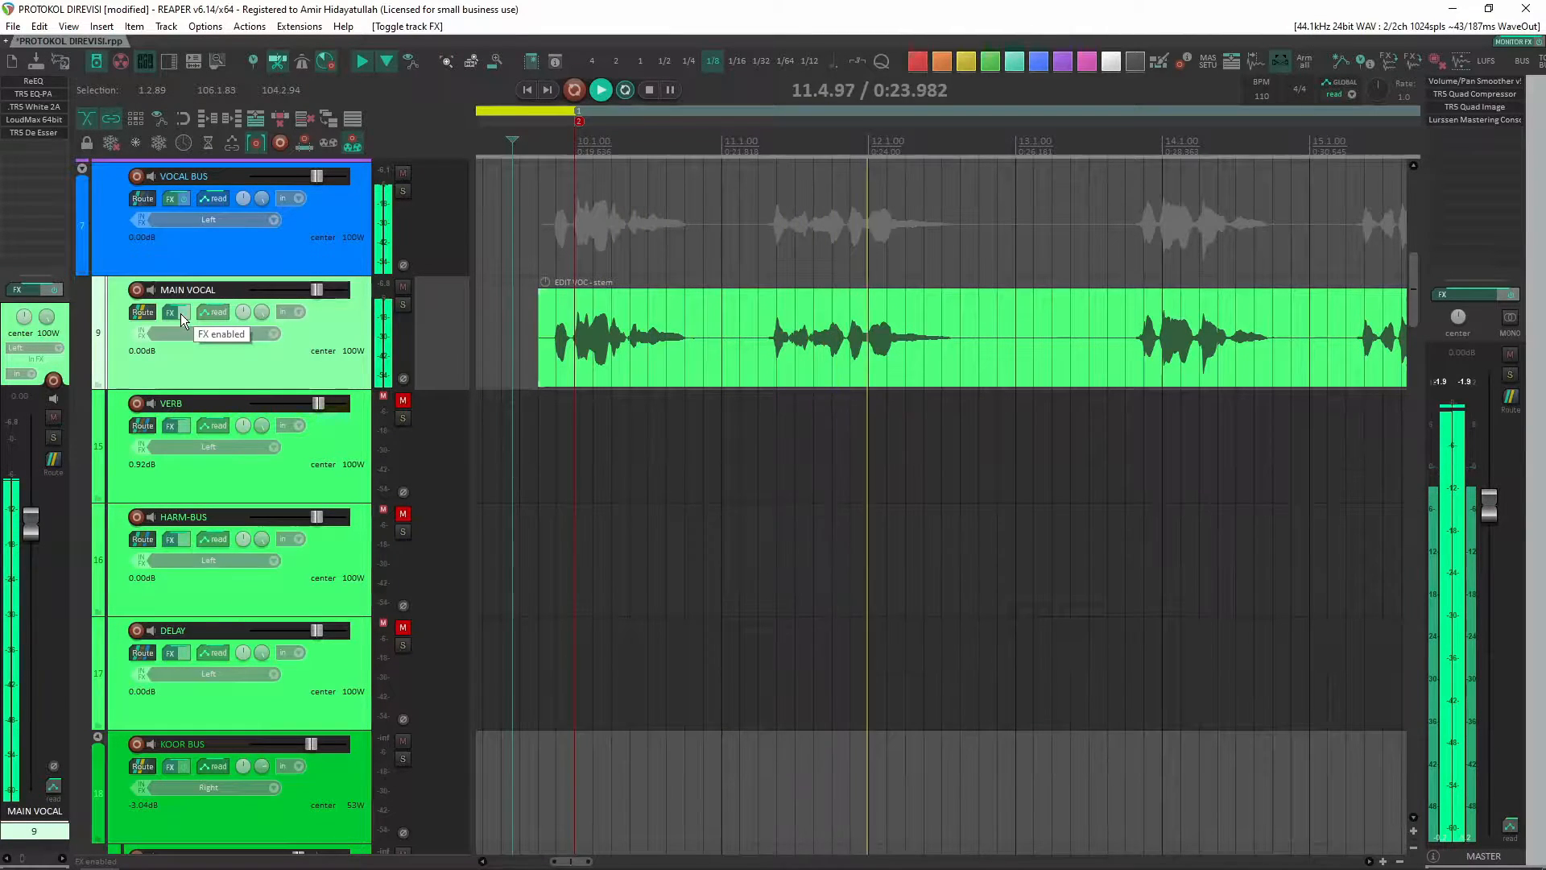
{"action": "key", "text": "space"}
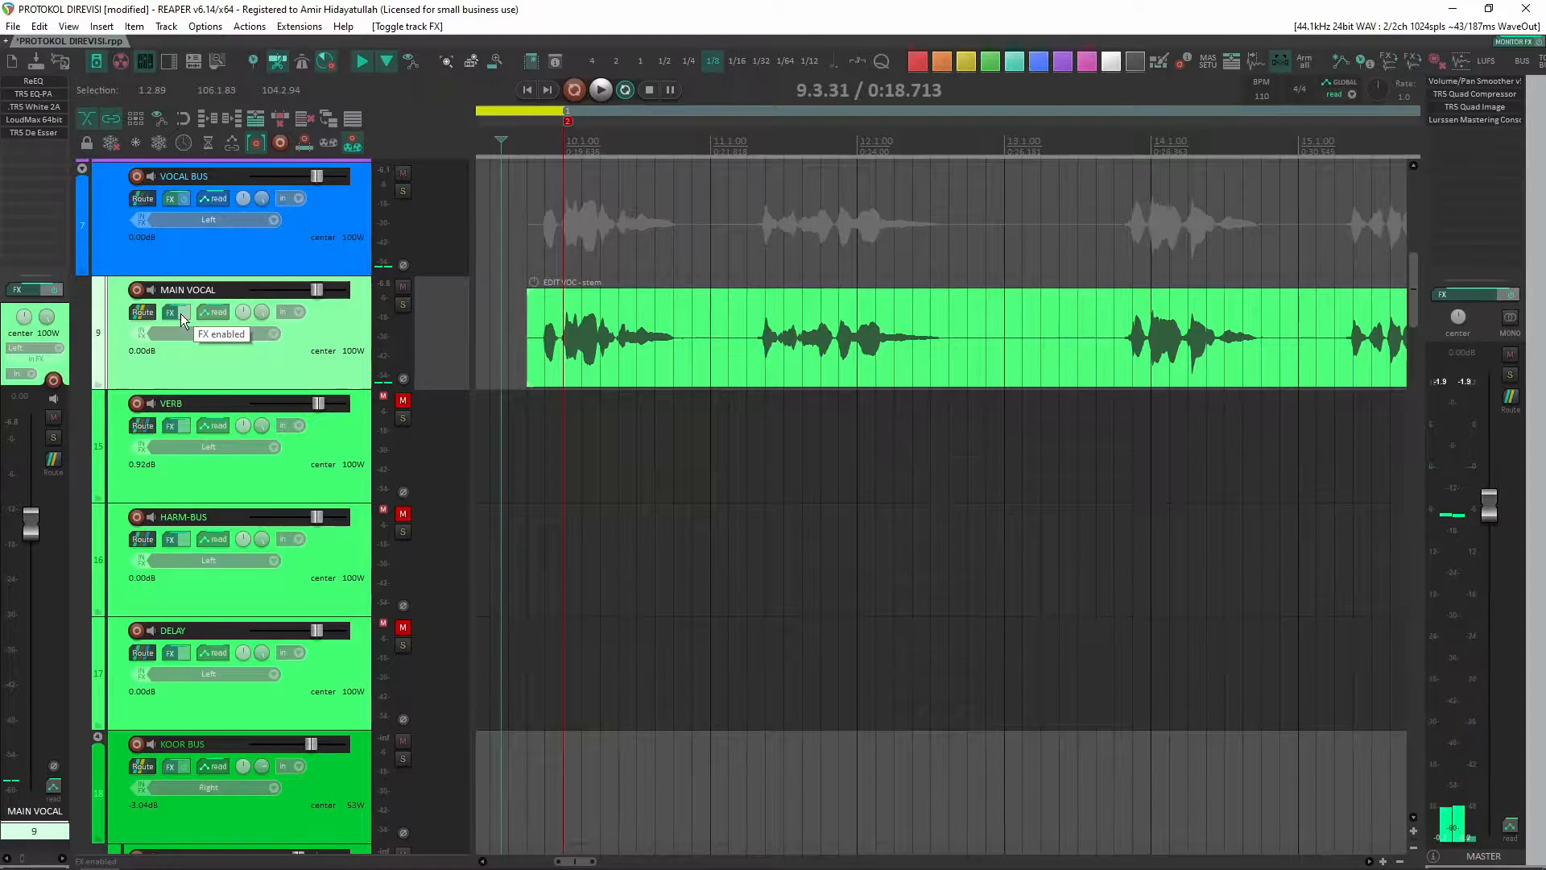
- Solo the MAIN VOCAL track and listen to it with its effects bypassed, ending with the effects enabled
{"action": "left_click", "coordinate": [402, 305]}
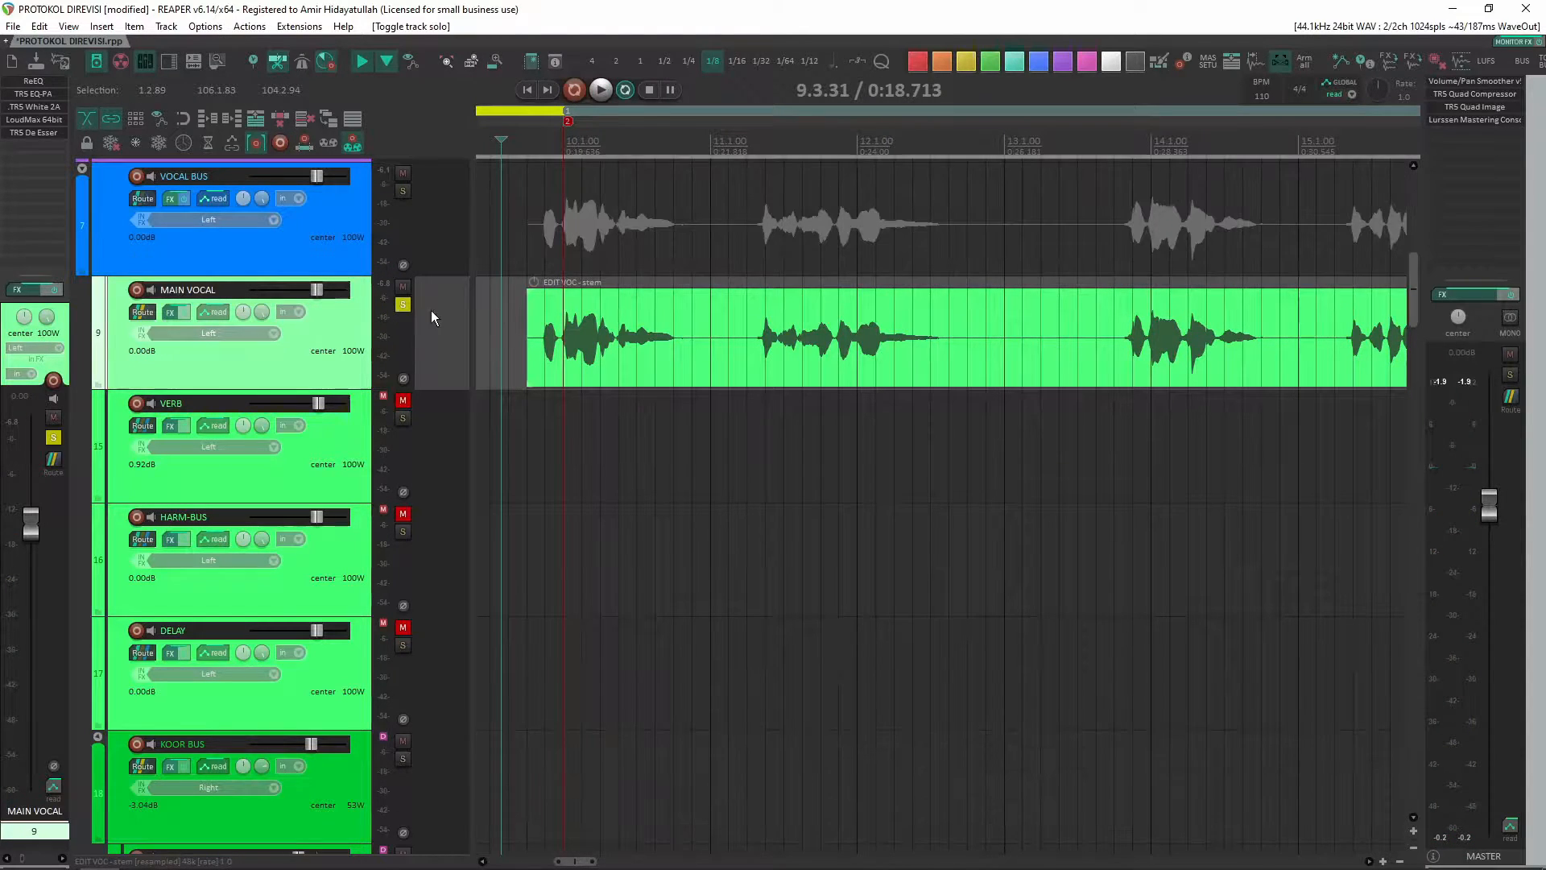
{"action": "left_click", "coordinate": [185, 312]}
{"action": "key", "text": "space"}
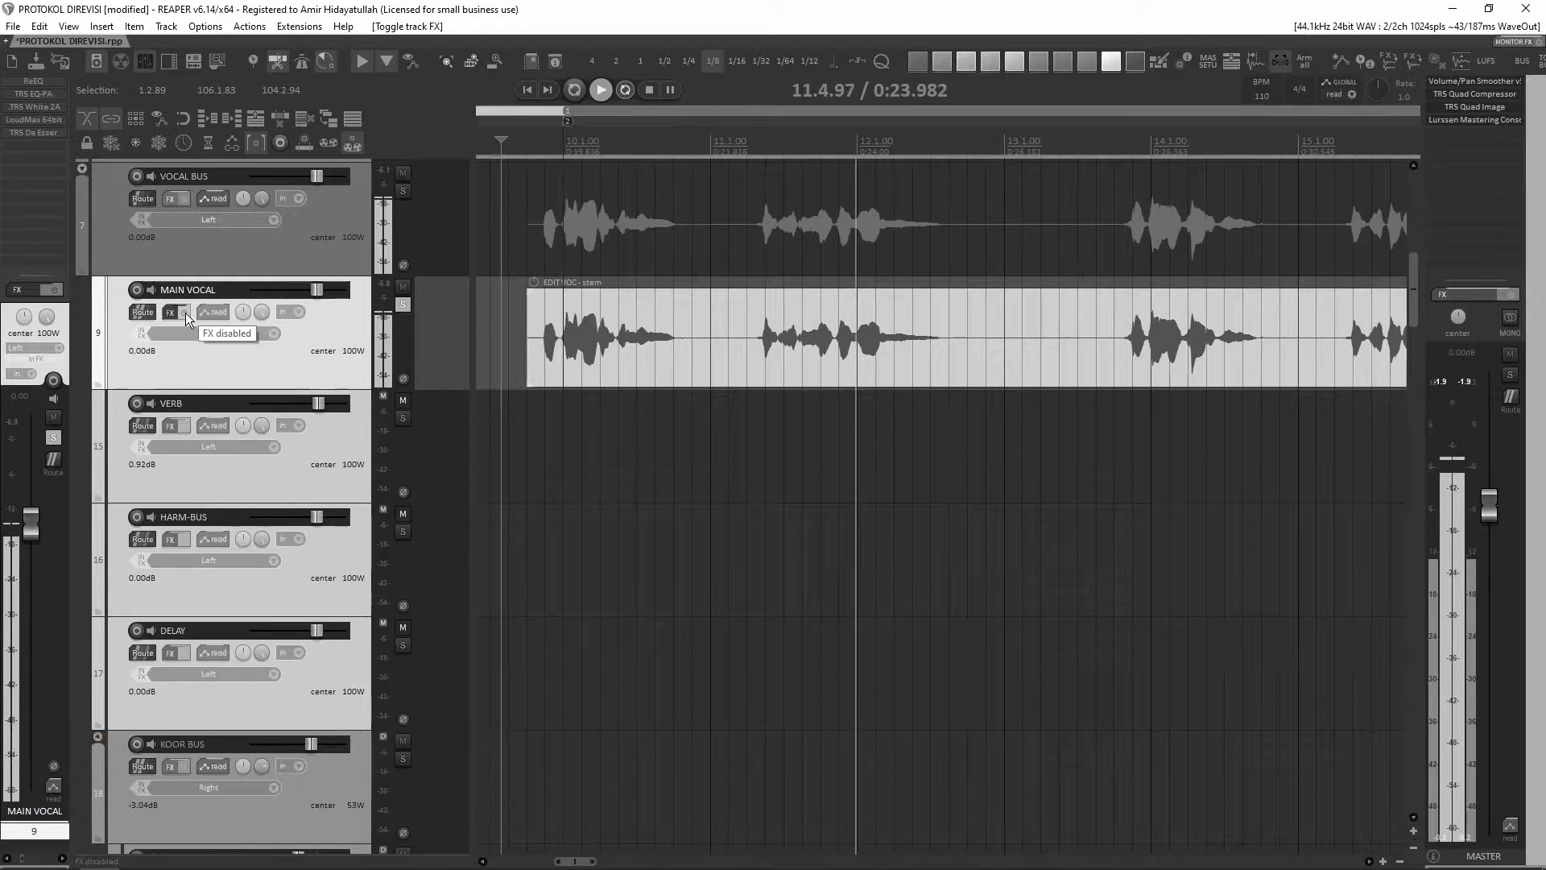
{"action": "key", "text": "space"}
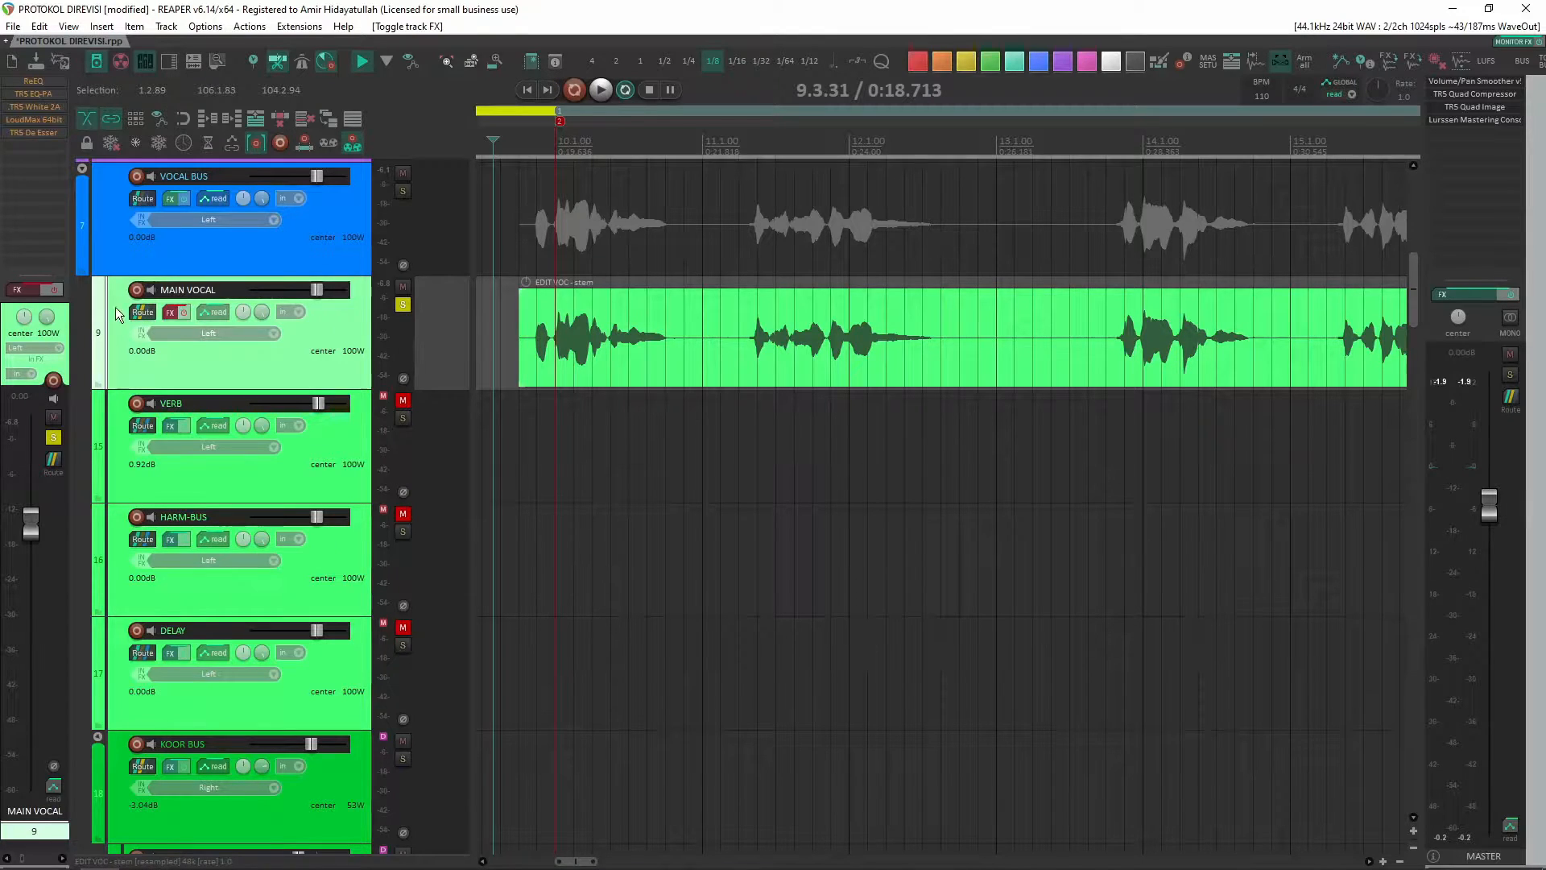
{"action": "left_click", "coordinate": [181, 311]}
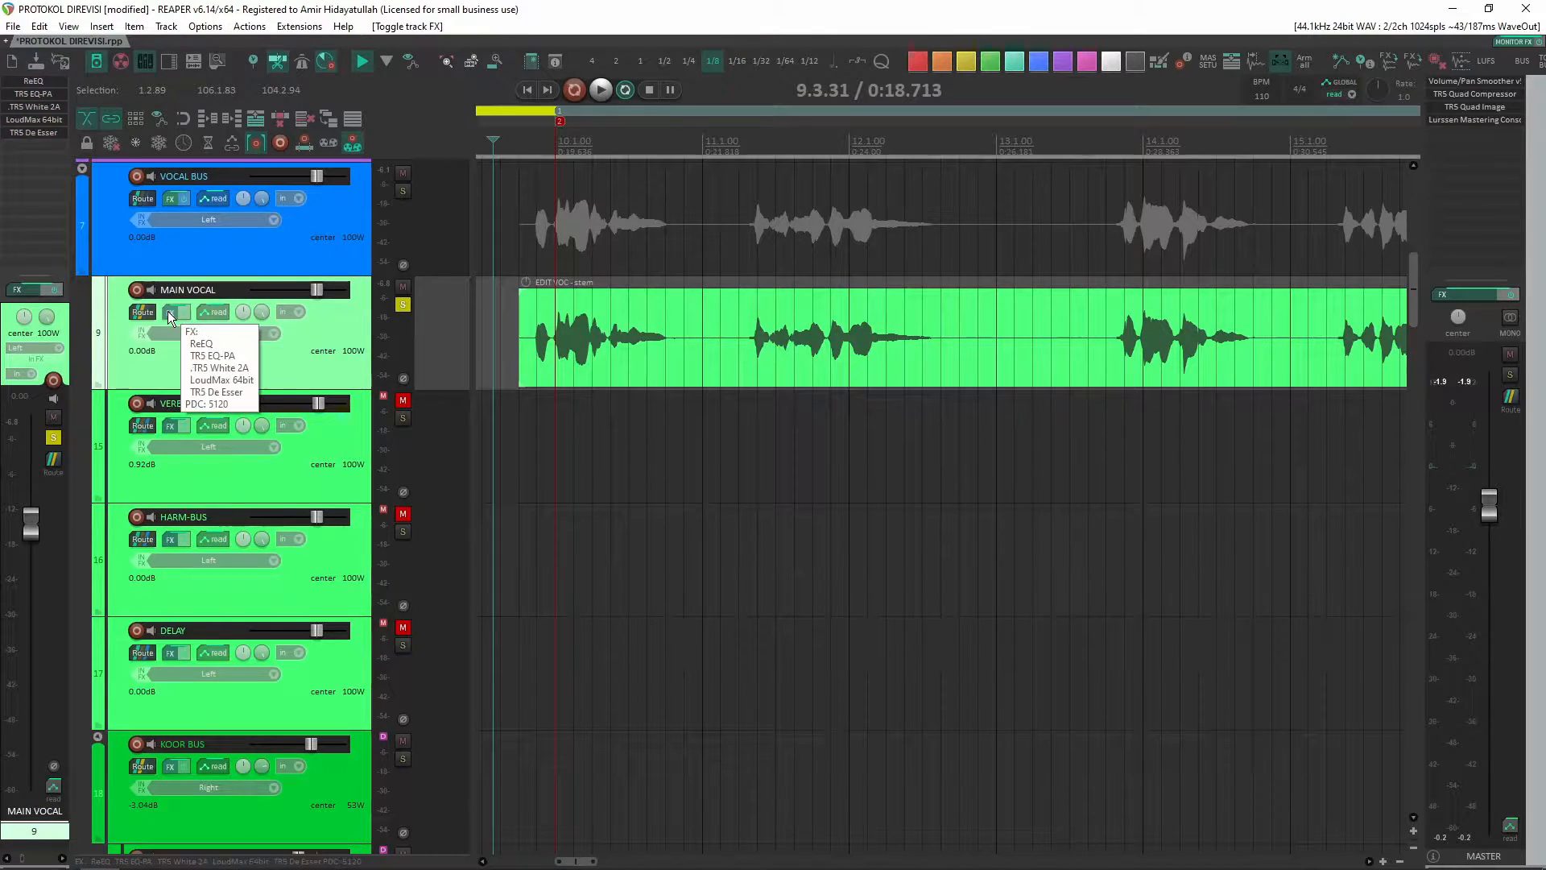
- Bypass TR5 EQ-PA, TR5 White 2A, LoudMax and TR5 De Esser in the MAIN VOCAL effects chain
{"action": "left_click", "coordinate": [168, 312]}
{"action": "left_click_drag", "start_coordinate": [127, 258], "coordinate": [86, 120]}
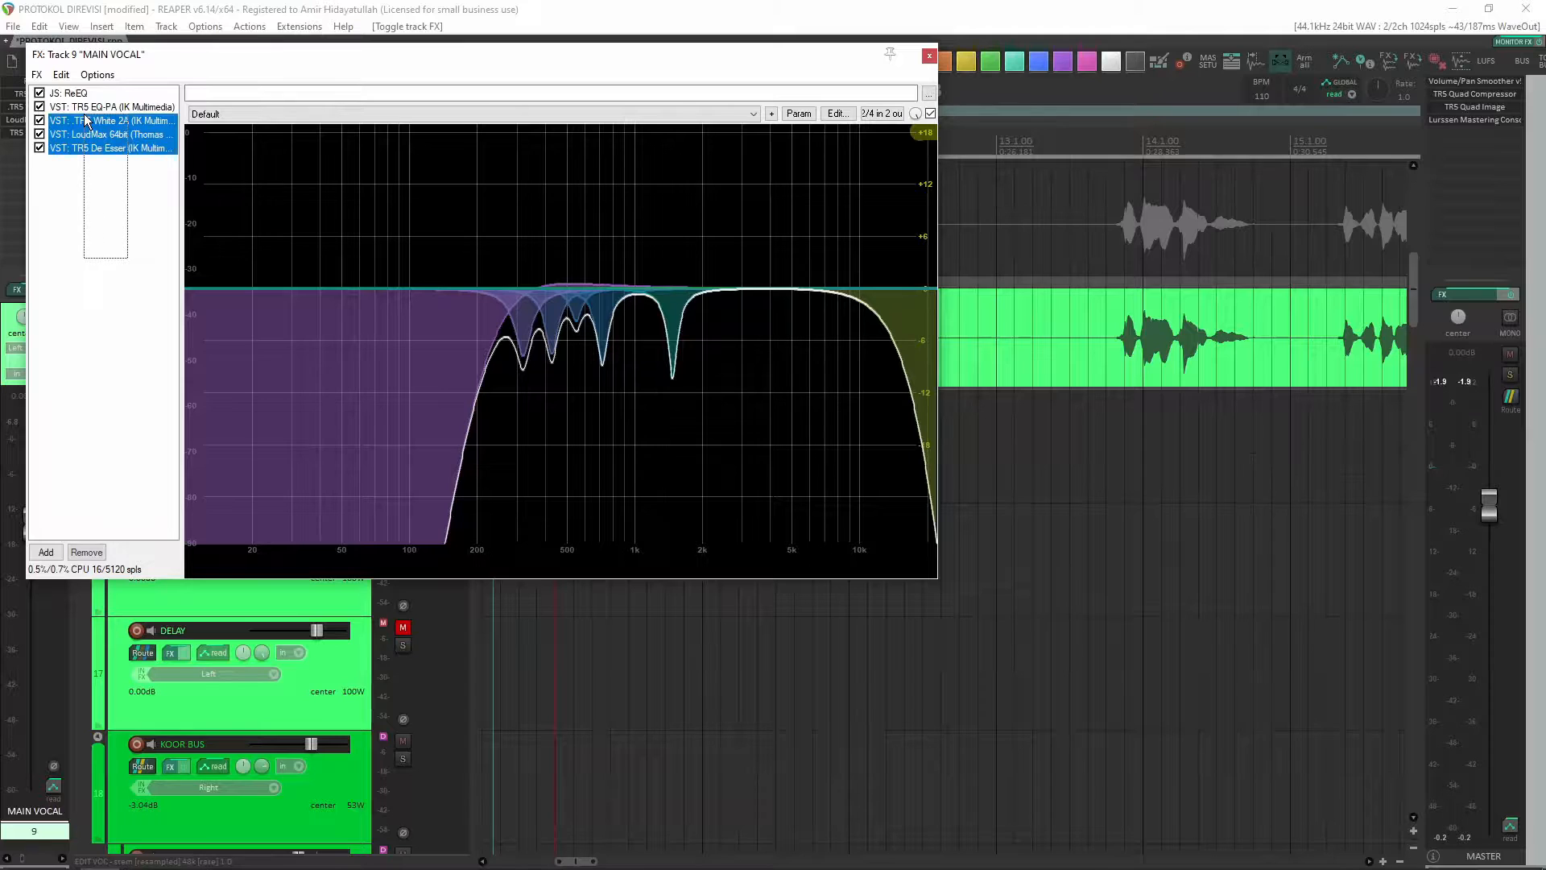
{"action": "key", "text": "ctrl+b"}
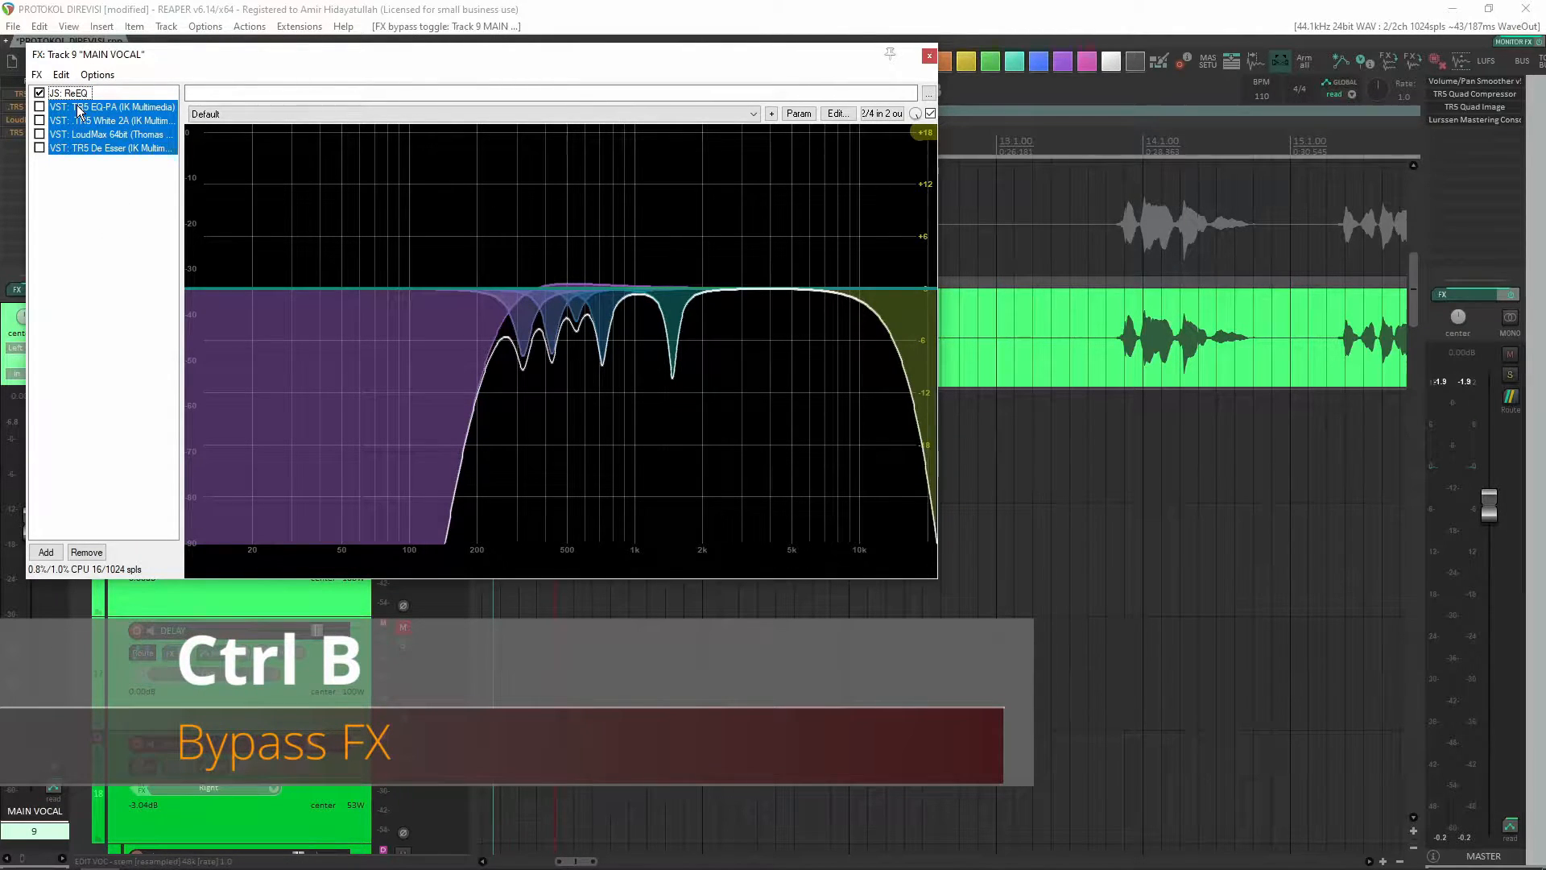
- Open ReEQ in its own floating window, close the effects chain and reposition the ReEQ window
{"action": "left_click", "coordinate": [84, 95]}
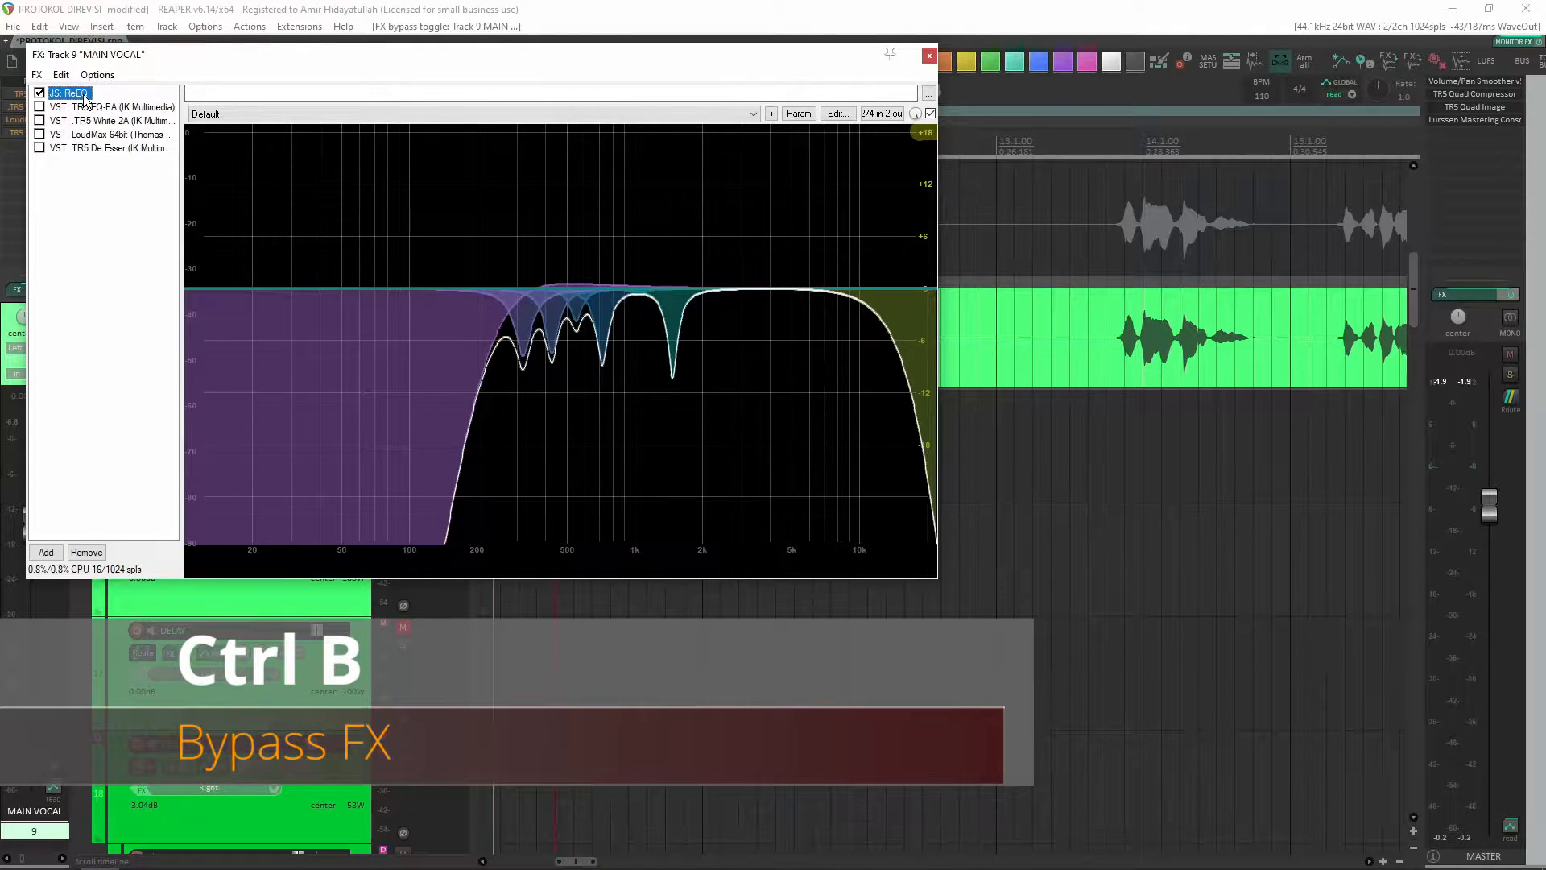
{"action": "double_click", "coordinate": [84, 95]}
{"action": "left_click", "coordinate": [928, 56]}
{"action": "left_click_drag", "start_coordinate": [865, 85], "coordinate": [632, 86]}
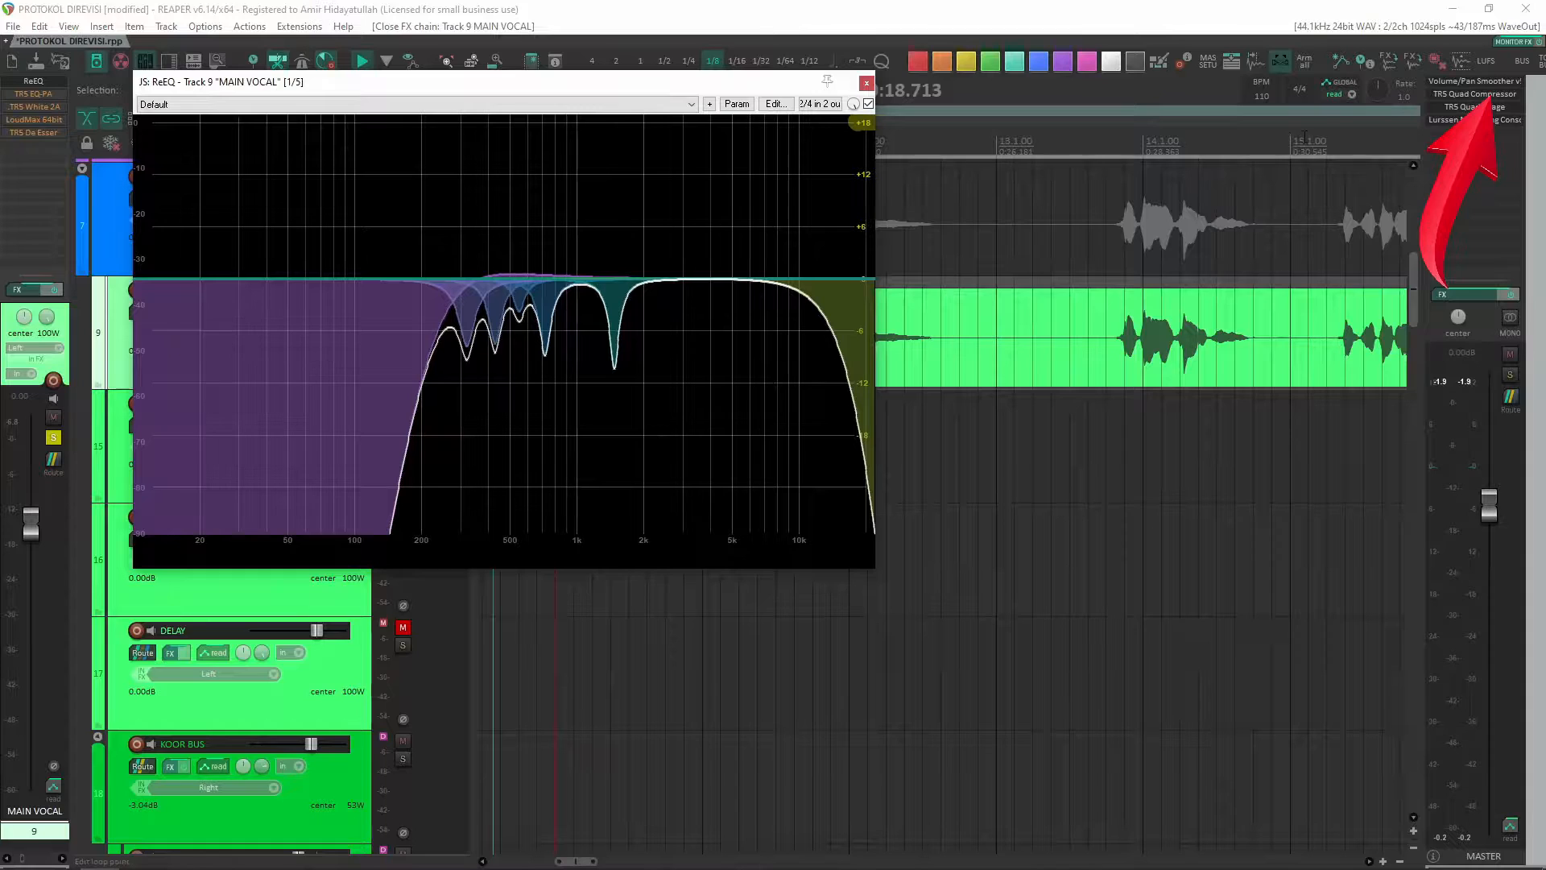
- Reset ReEQ on the MAIN VOCAL track to a flat curve with no bands
{"action": "mouse_move", "coordinate": [669, 337]}
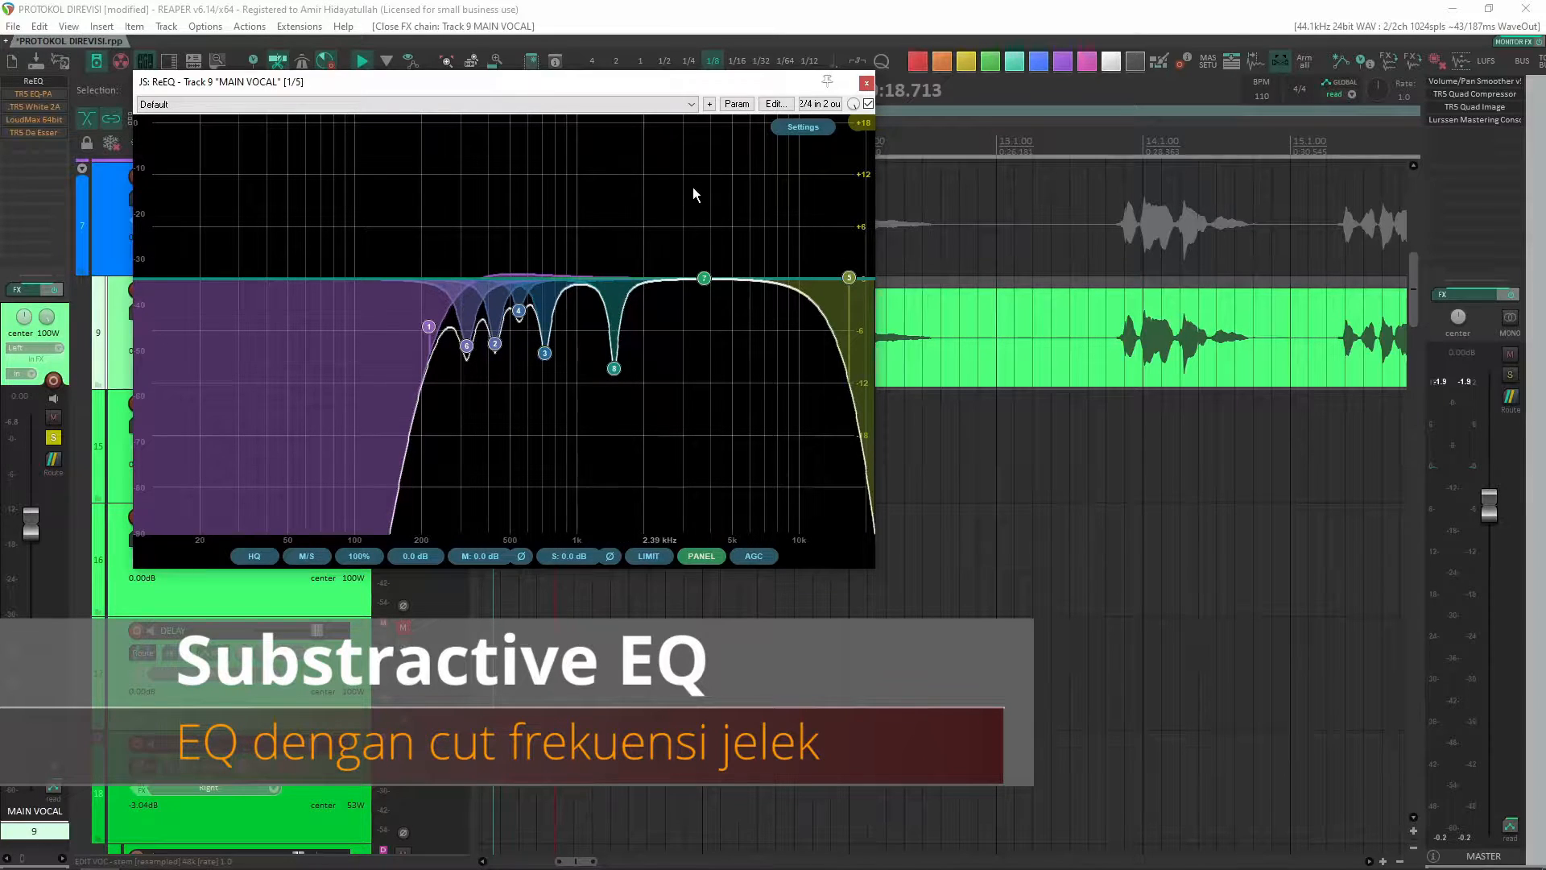
{"action": "left_click", "coordinate": [681, 106]}
{"action": "left_click", "coordinate": [684, 116]}
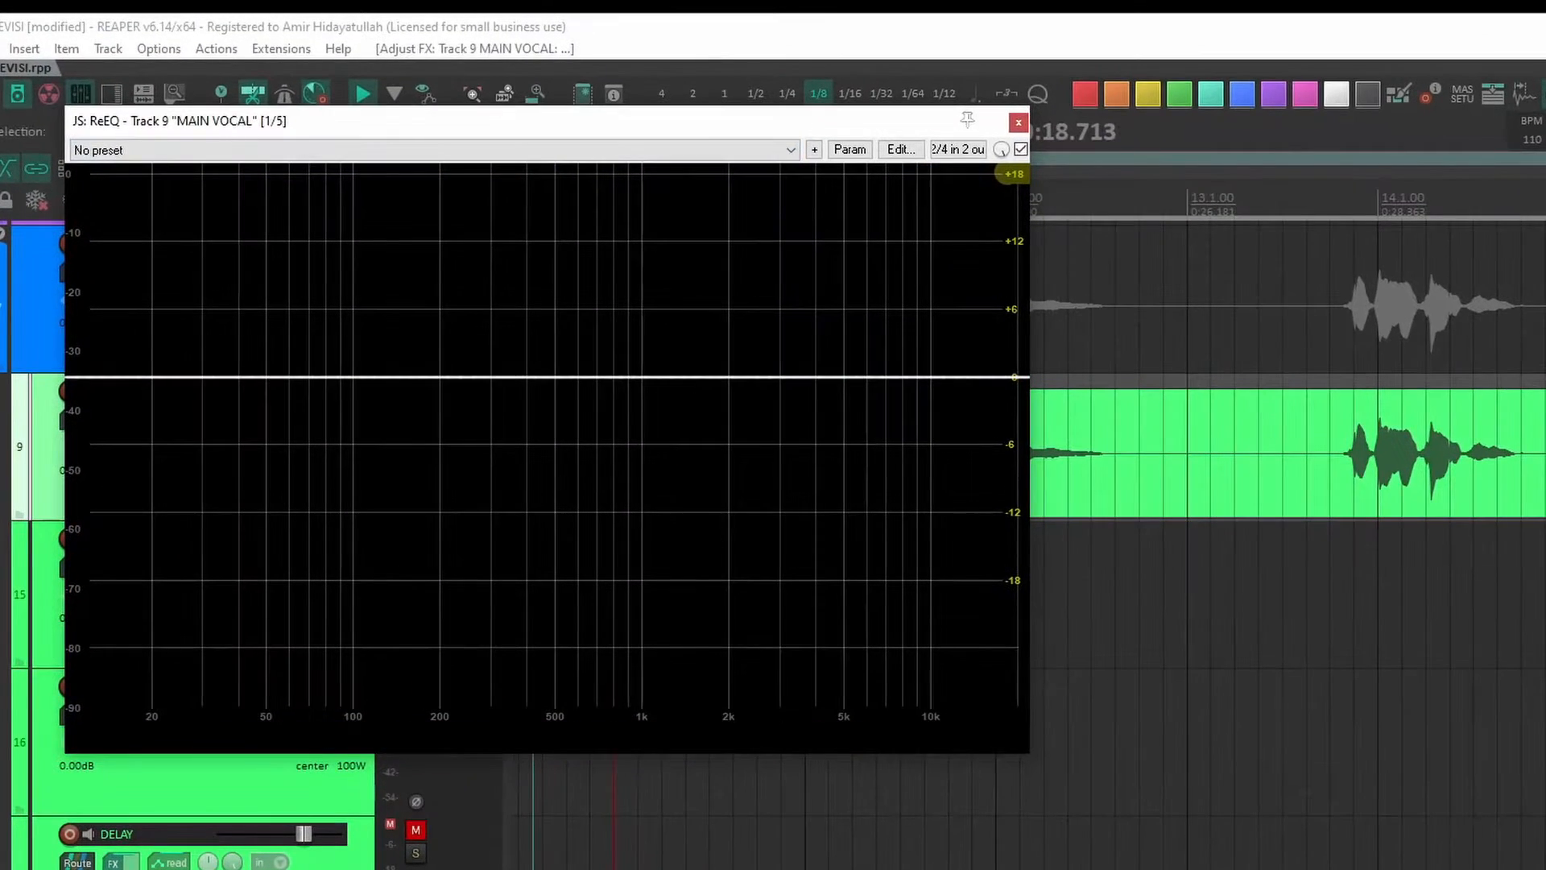
- Add a Low Cut band in ReEQ and move it to about 132 Hz
{"action": "double_click", "coordinate": [136, 349]}
{"action": "left_click", "coordinate": [251, 401]}
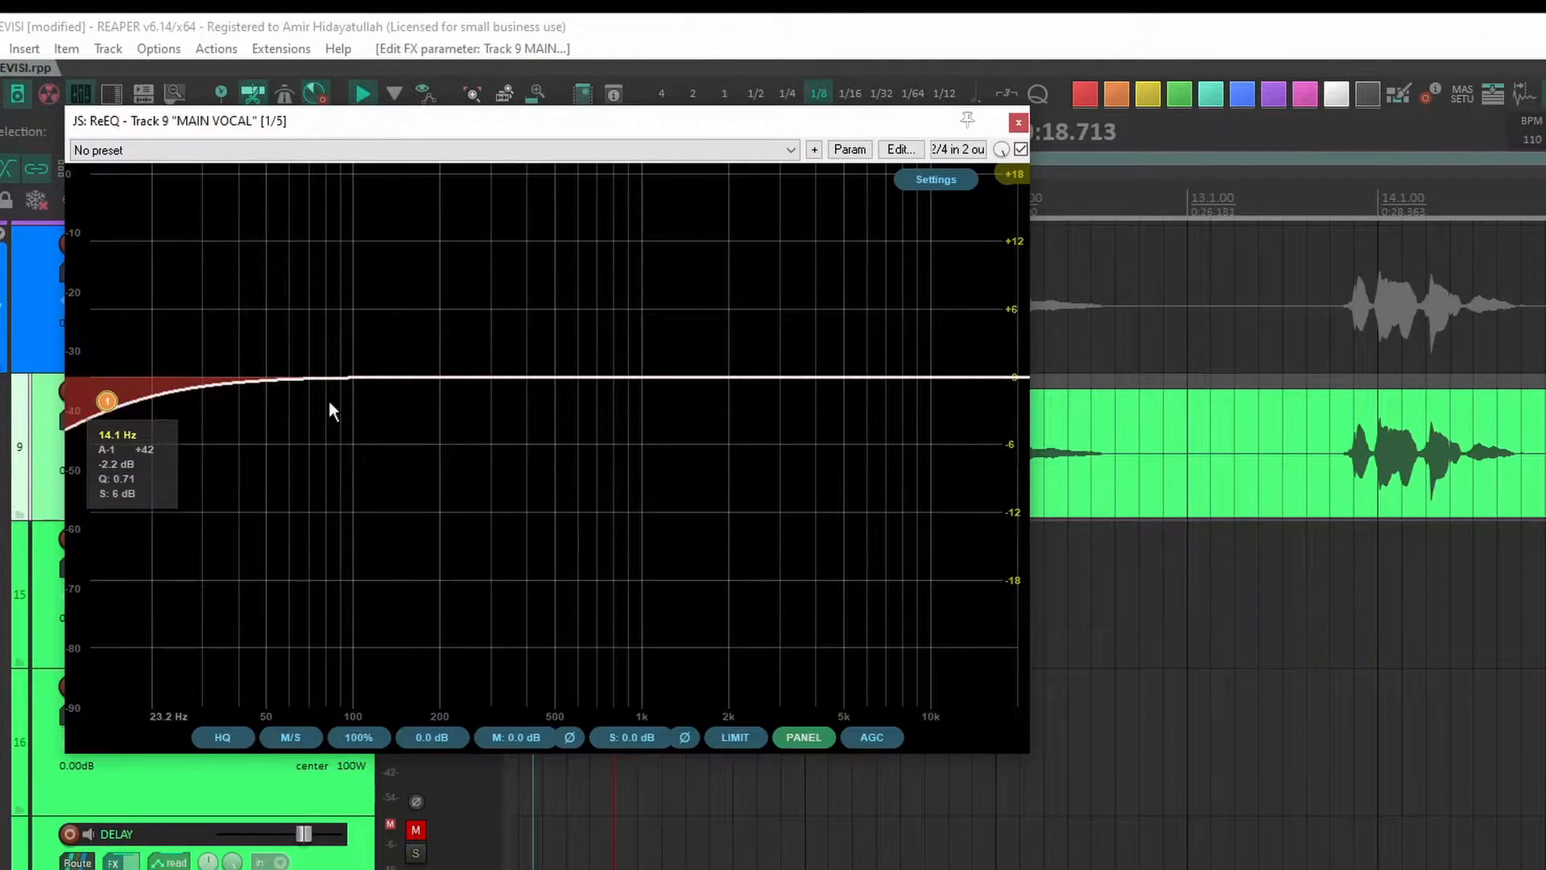
{"action": "left_click_drag", "start_coordinate": [94, 403], "coordinate": [387, 400]}
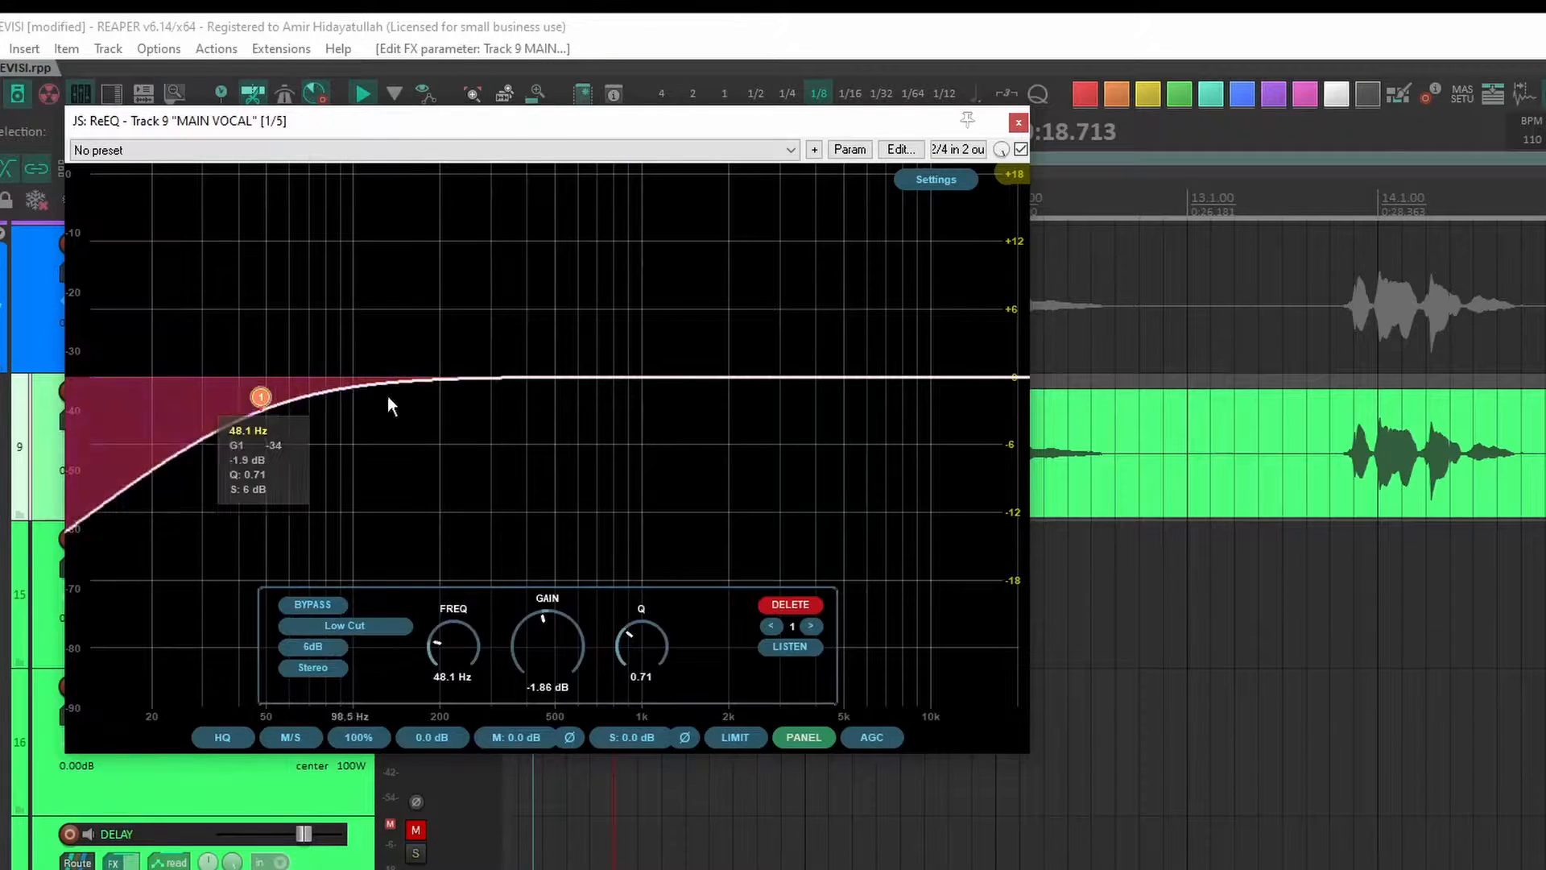
{"action": "left_click", "coordinate": [348, 626]}
{"action": "left_click", "coordinate": [345, 667]}
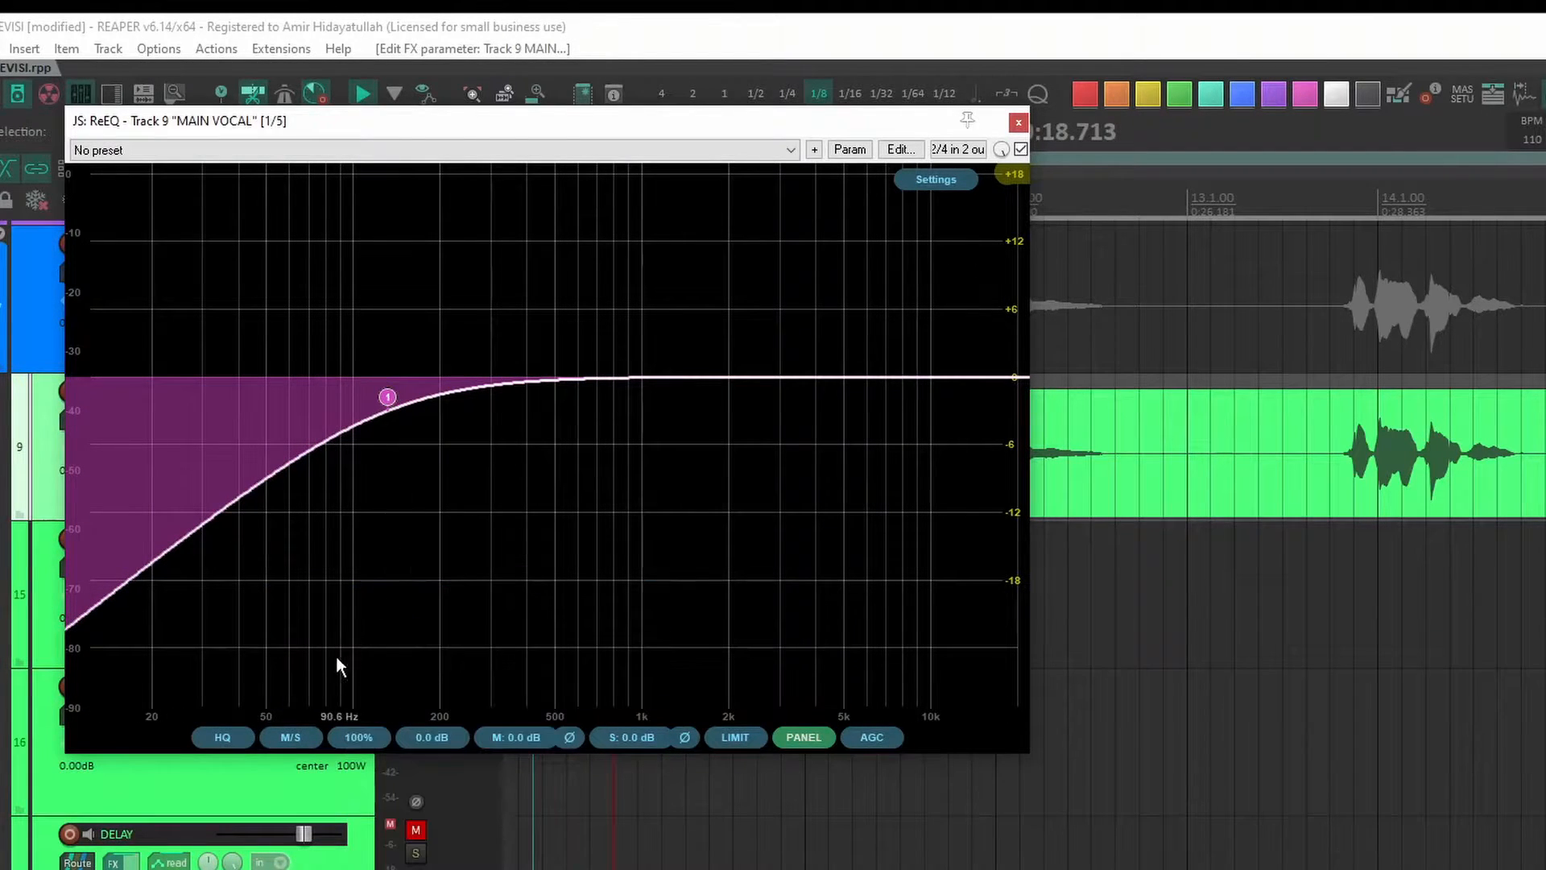
- Set the low-cut band's slope to 48dB and lower its frequency to about 96.9 Hz
{"action": "left_click", "coordinate": [387, 400]}
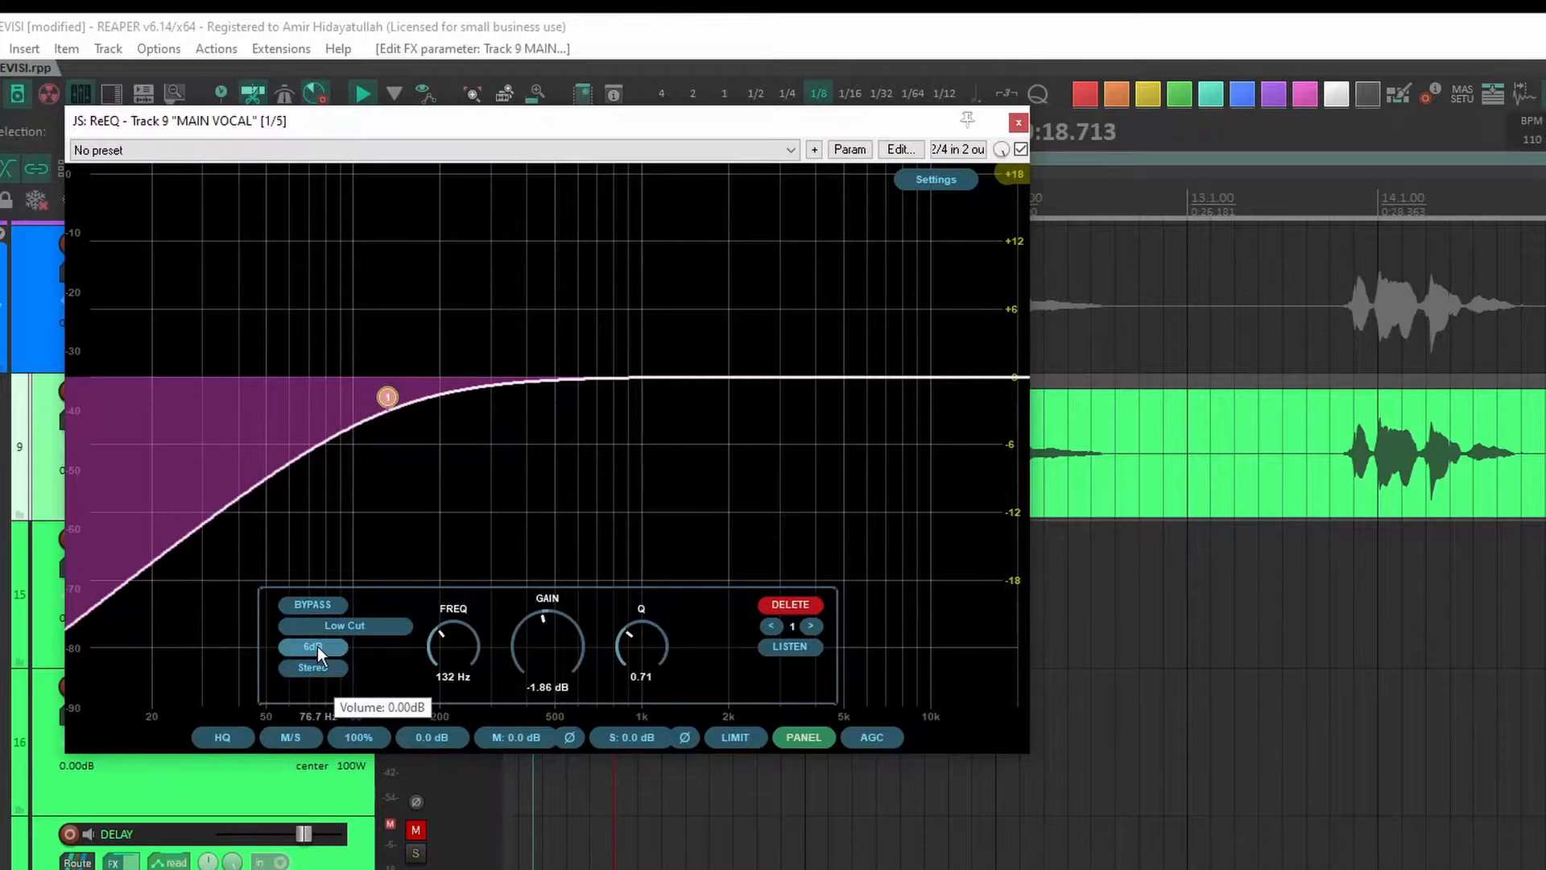
{"action": "left_click", "coordinate": [317, 646]}
{"action": "left_click", "coordinate": [351, 799]}
{"action": "left_click", "coordinate": [387, 399]}
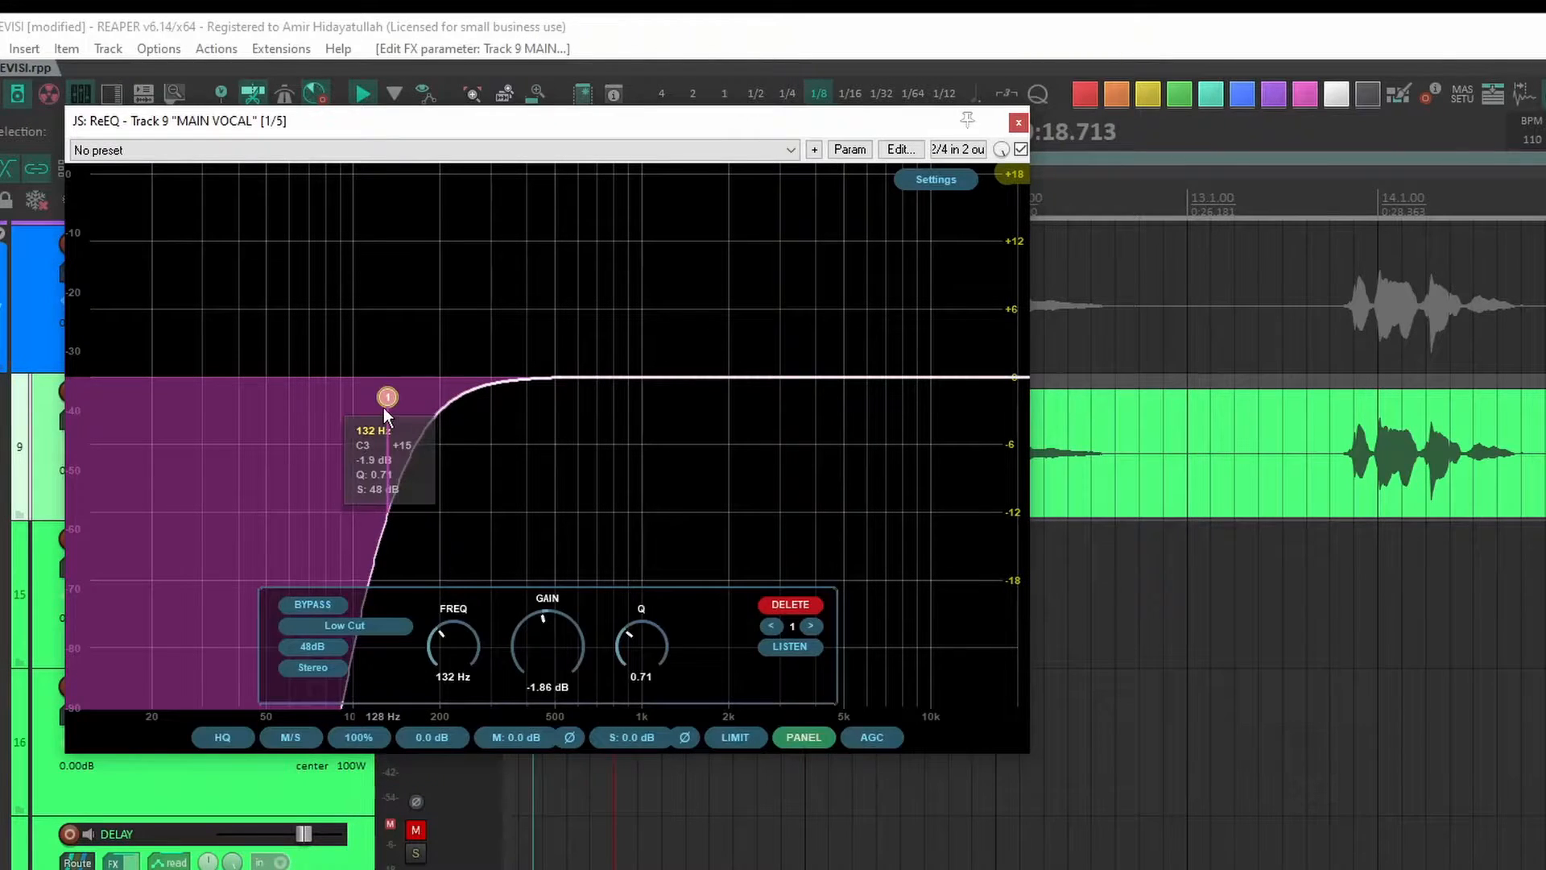
{"action": "left_click_drag", "start_coordinate": [383, 402], "coordinate": [345, 403]}
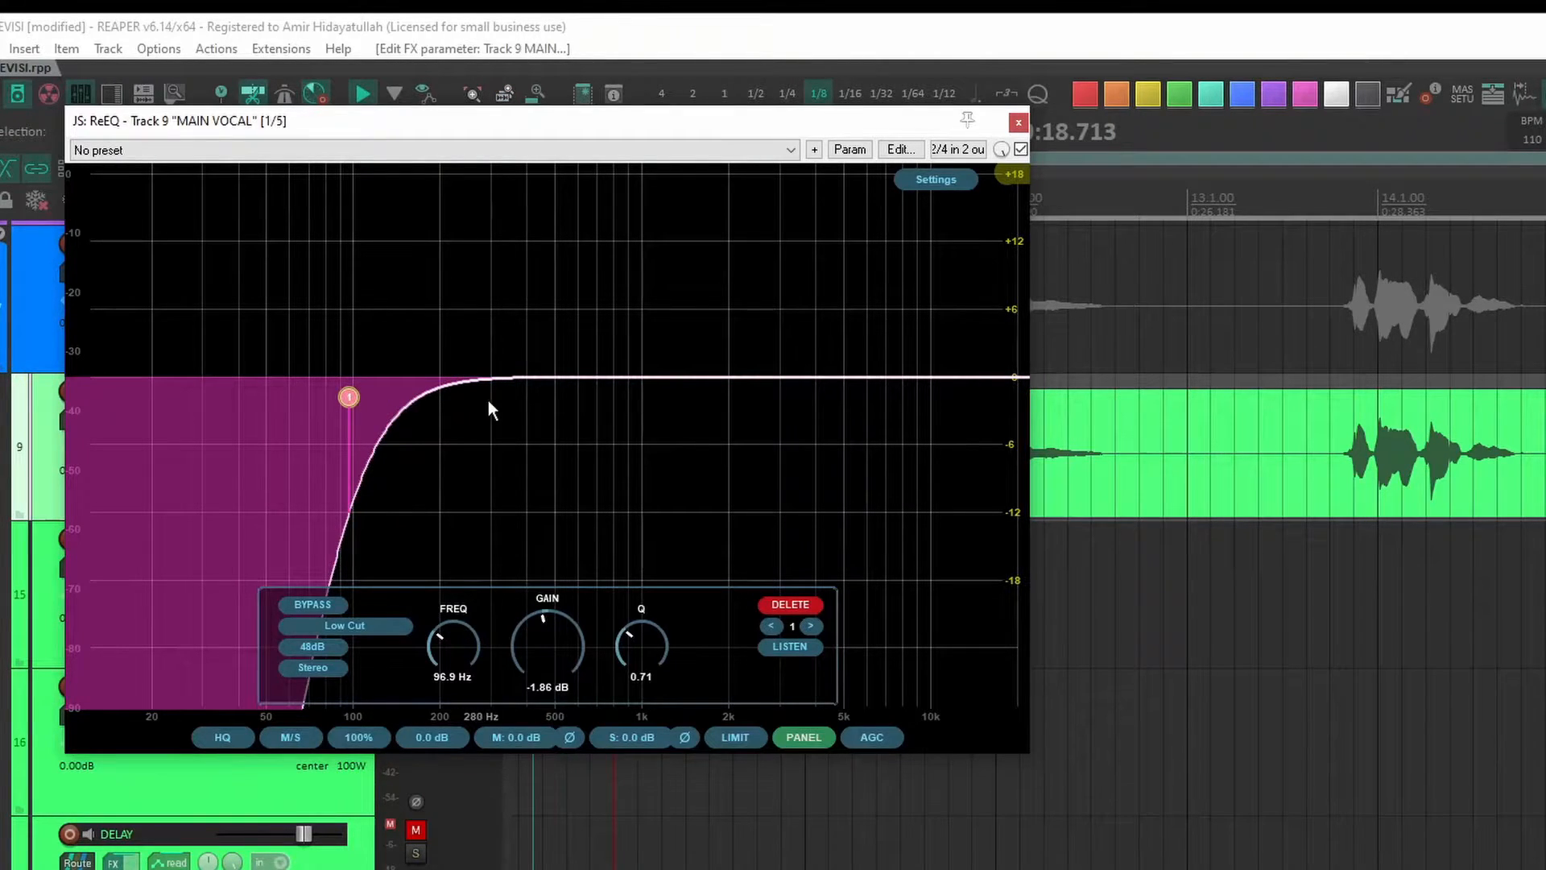
- Add a Peak band in ReEQ at about 519 Hz with about 0.2 dB gain
{"action": "left_click_drag", "start_coordinate": [534, 383], "coordinate": [555, 373]}
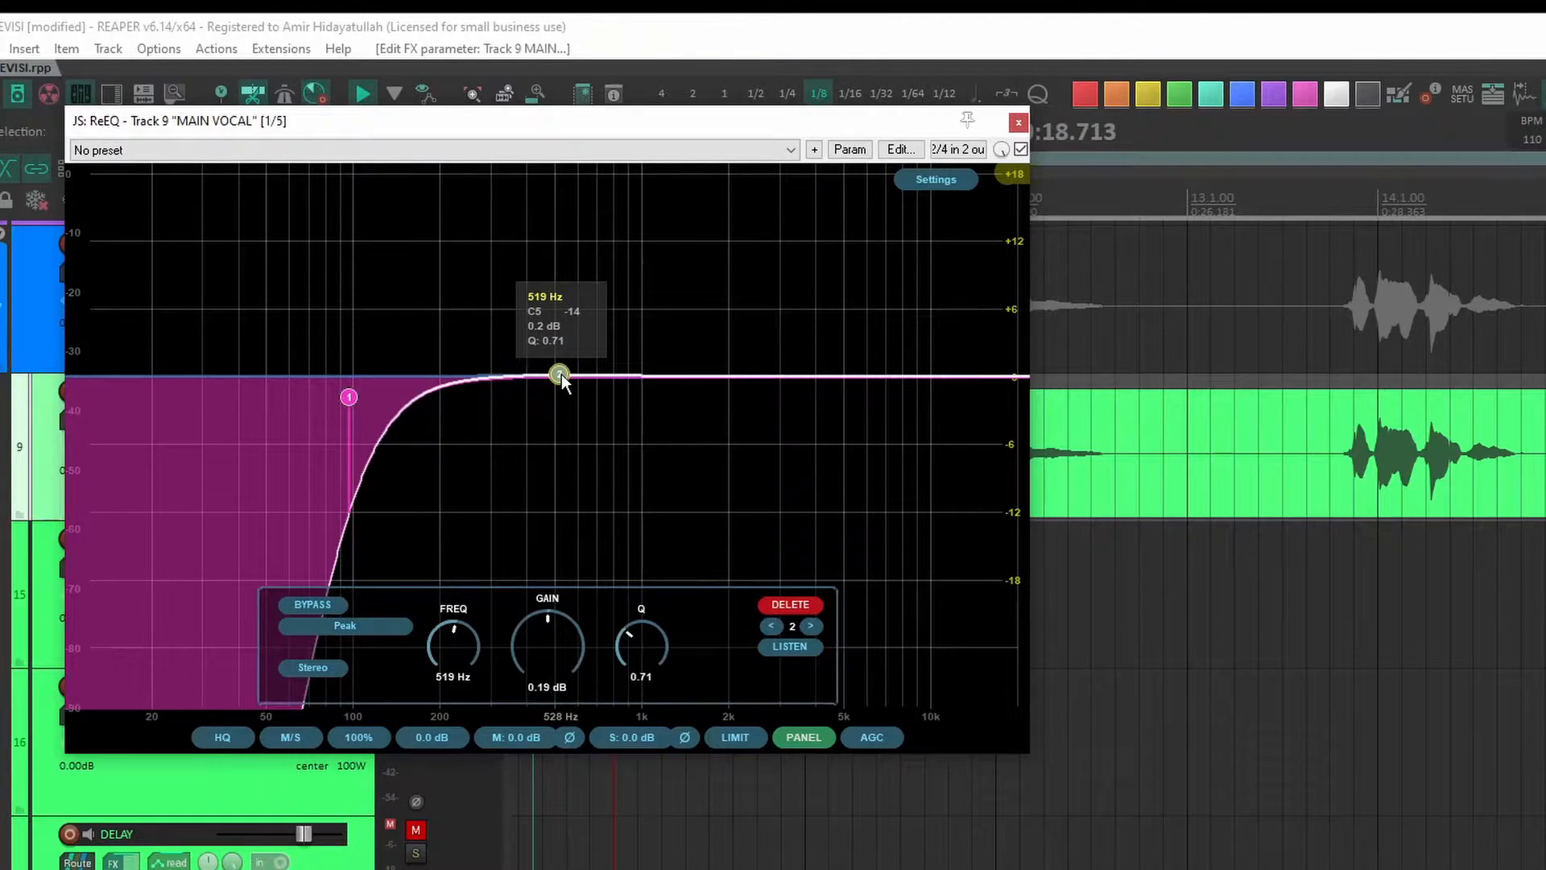
- Select the first vocal phrase from 9.4.03 to 10.4.28 as the time range and play it on repeat
{"action": "left_click_drag", "start_coordinate": [874, 122], "coordinate": [915, 531]}
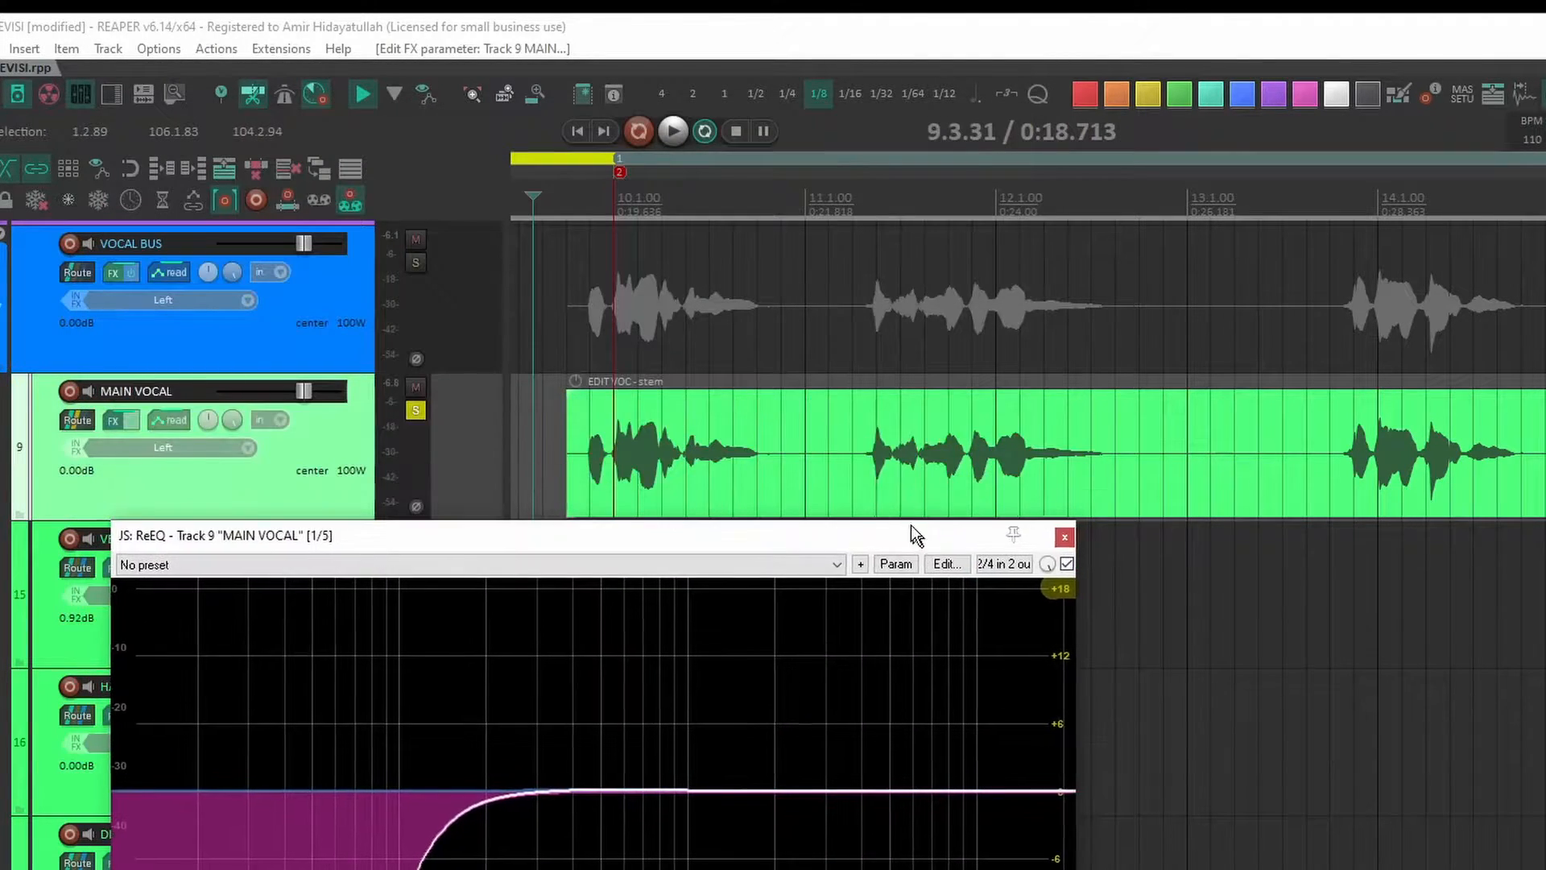
{"action": "left_click_drag", "start_coordinate": [570, 348], "coordinate": [771, 352]}
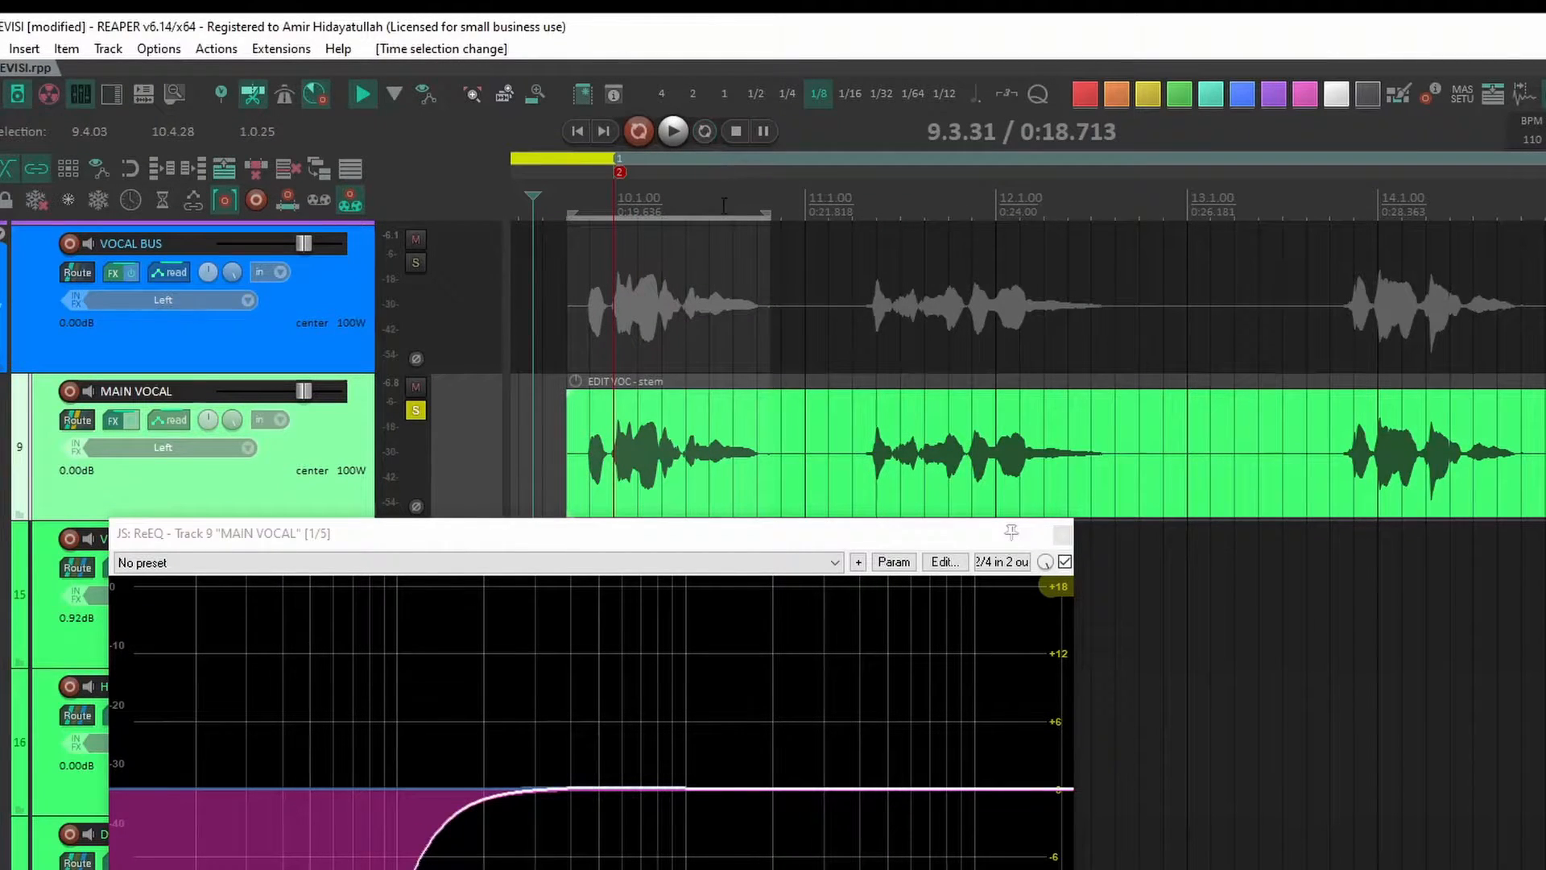
{"action": "left_click", "coordinate": [698, 137]}
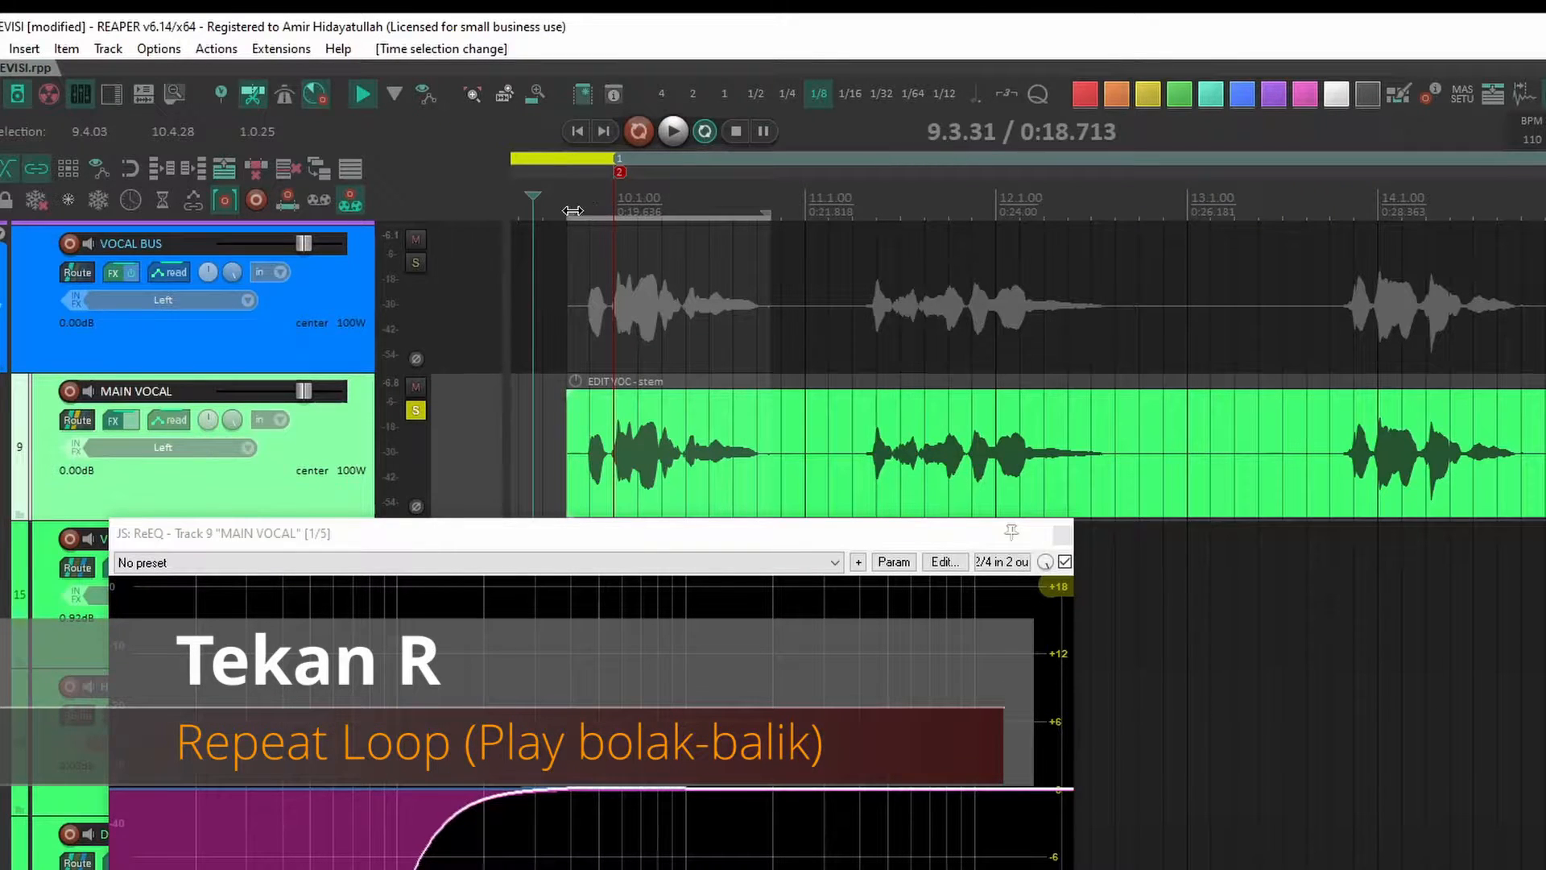
{"action": "left_click", "coordinate": [672, 132]}
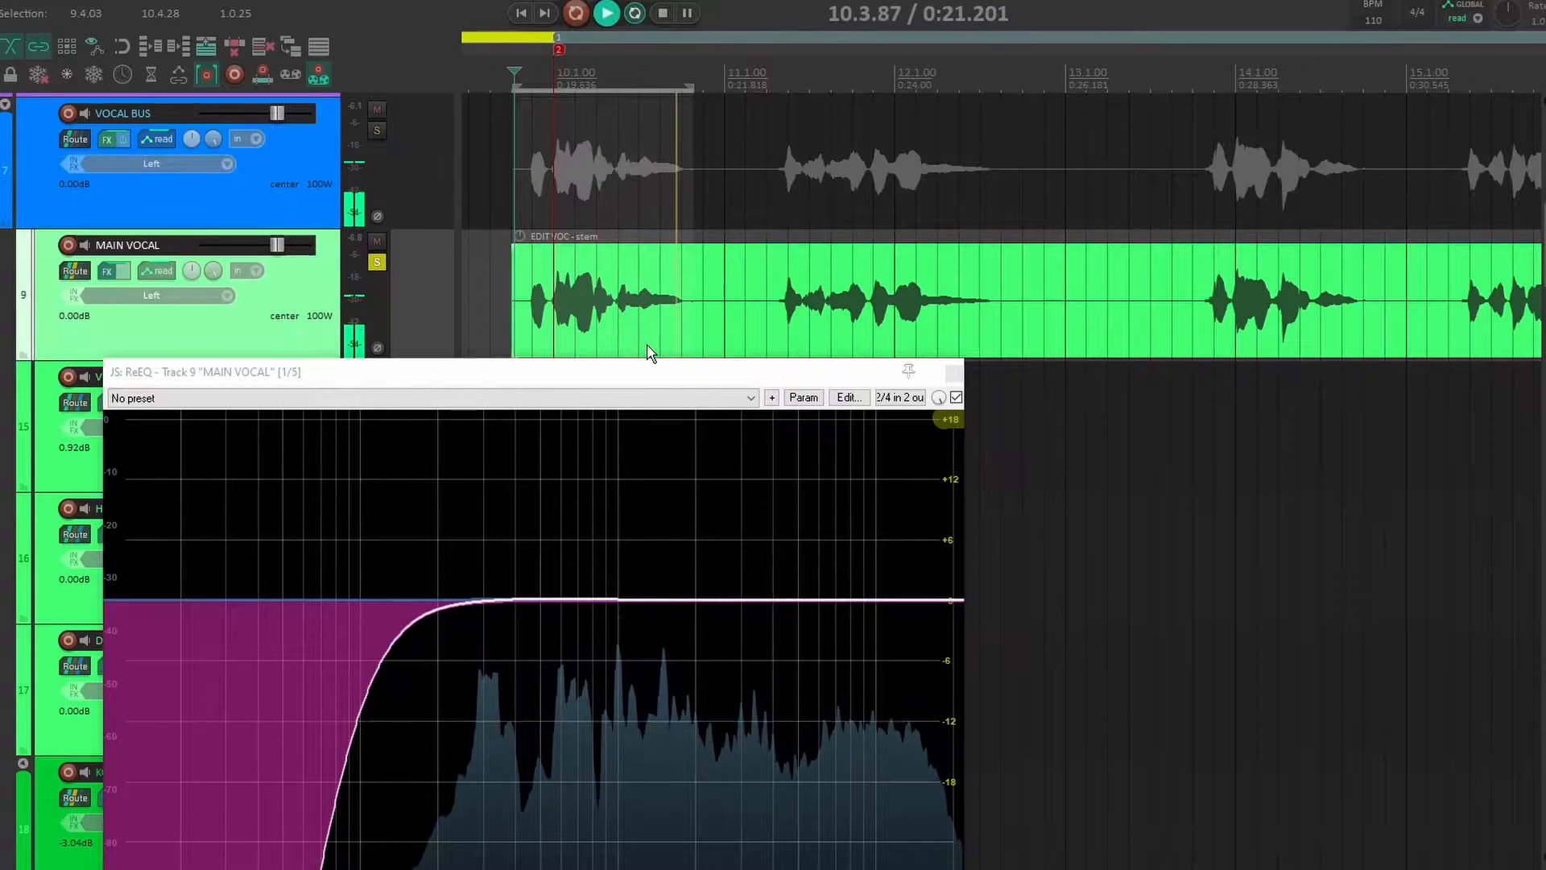
- Solo Peak band 2 in ReEQ, narrow it to a Q of about 5.3 and cut about 6.9 dB at 743 Hz
{"action": "left_click_drag", "start_coordinate": [654, 378], "coordinate": [668, 171]}
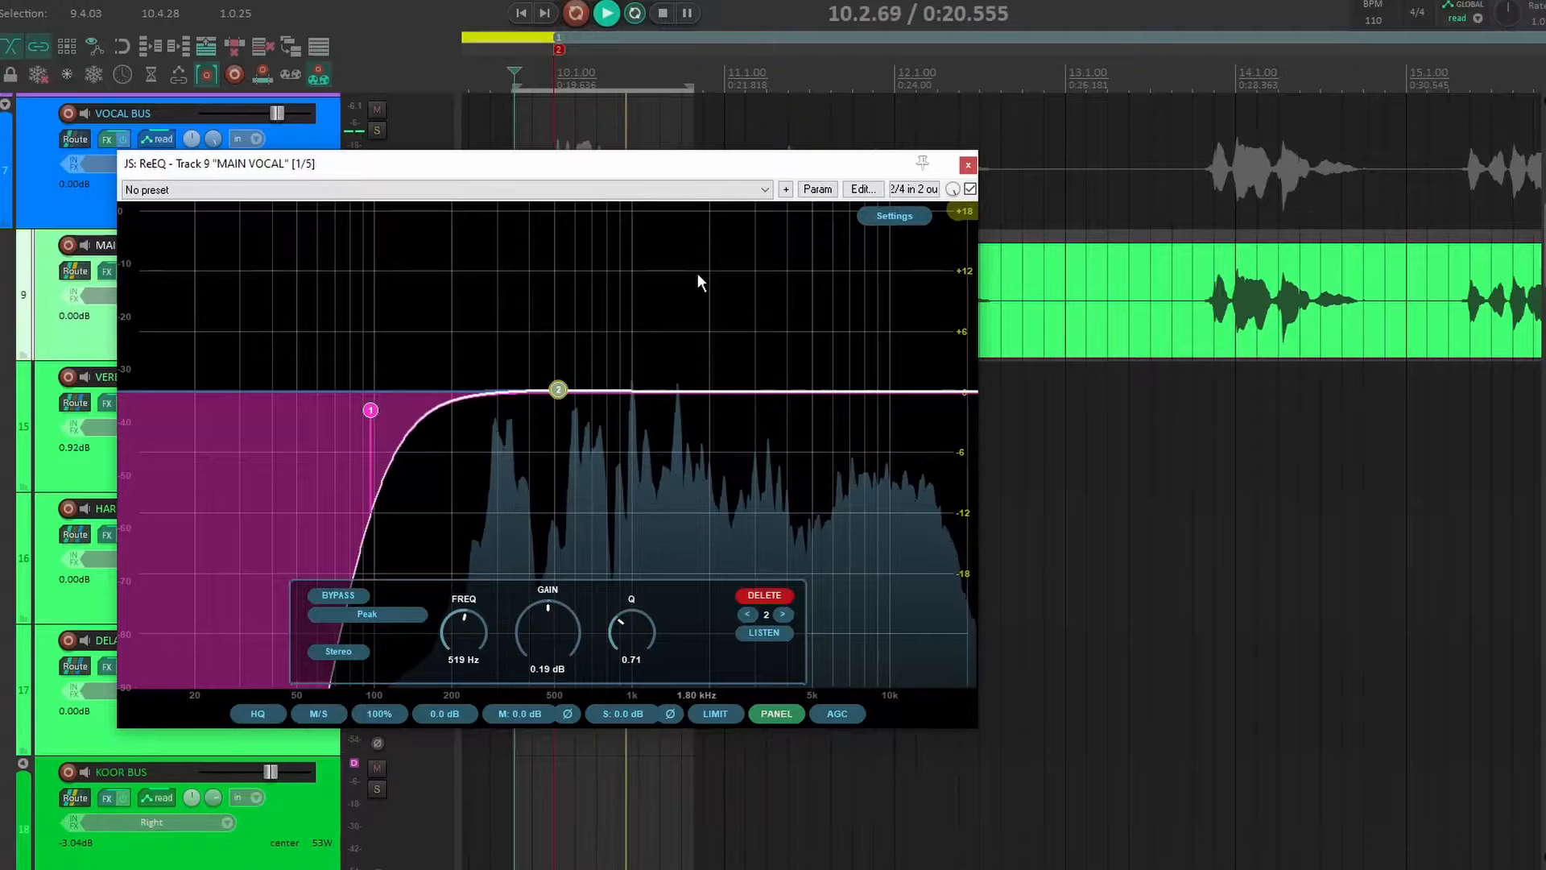
{"action": "mouse_move", "coordinate": [559, 391]}
{"action": "key", "text": "shift"}
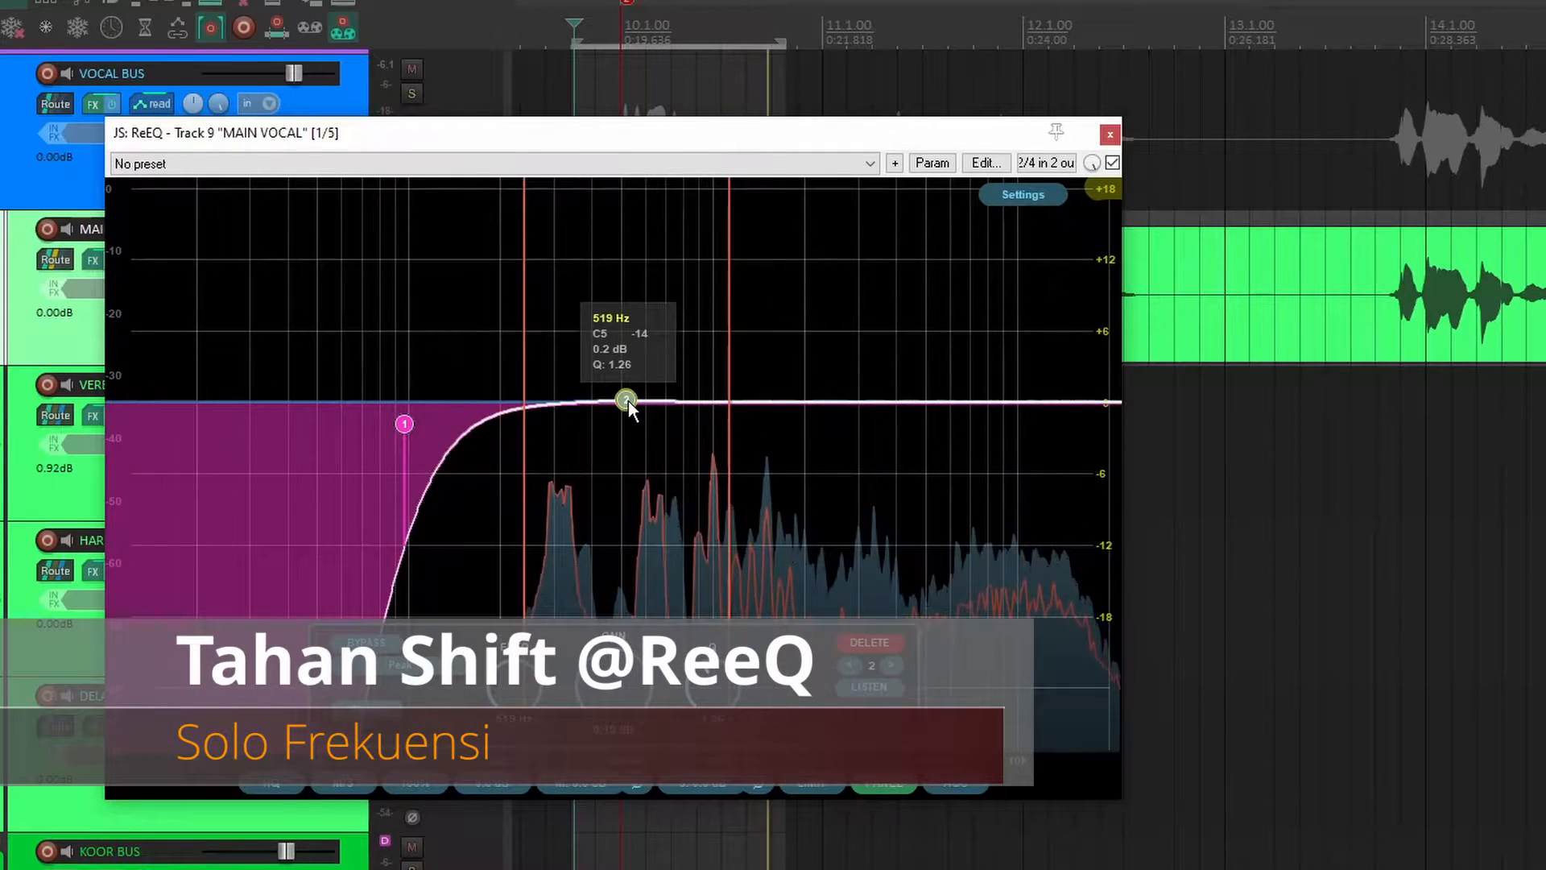
{"action": "scroll", "coordinate": [629, 403], "scroll_direction": "up", "scroll_amount": 8}
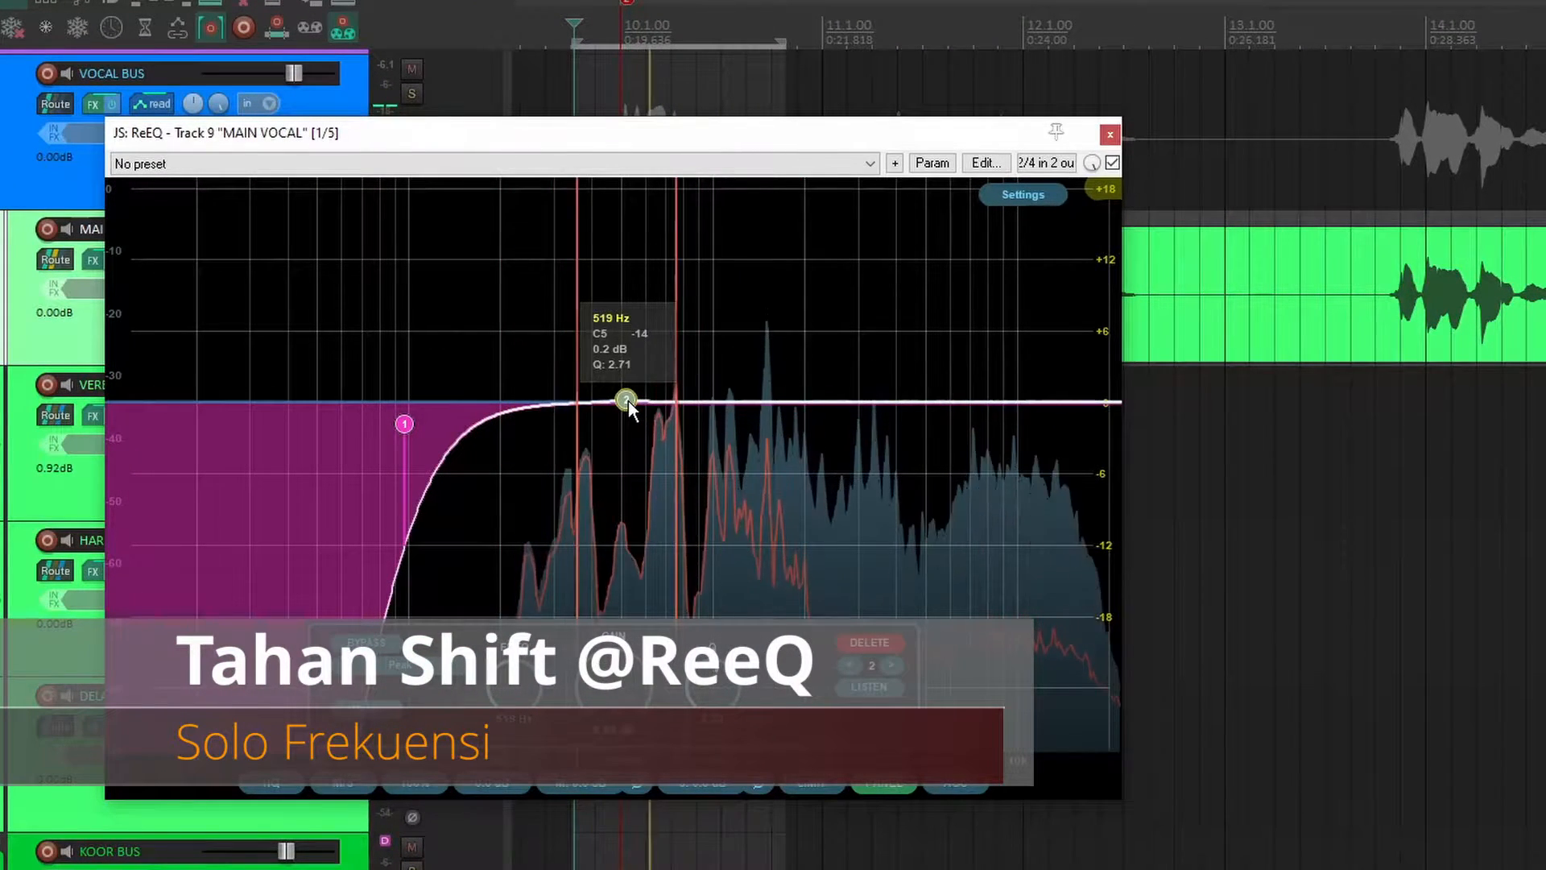
{"action": "left_click_drag", "start_coordinate": [628, 403], "coordinate": [674, 485]}
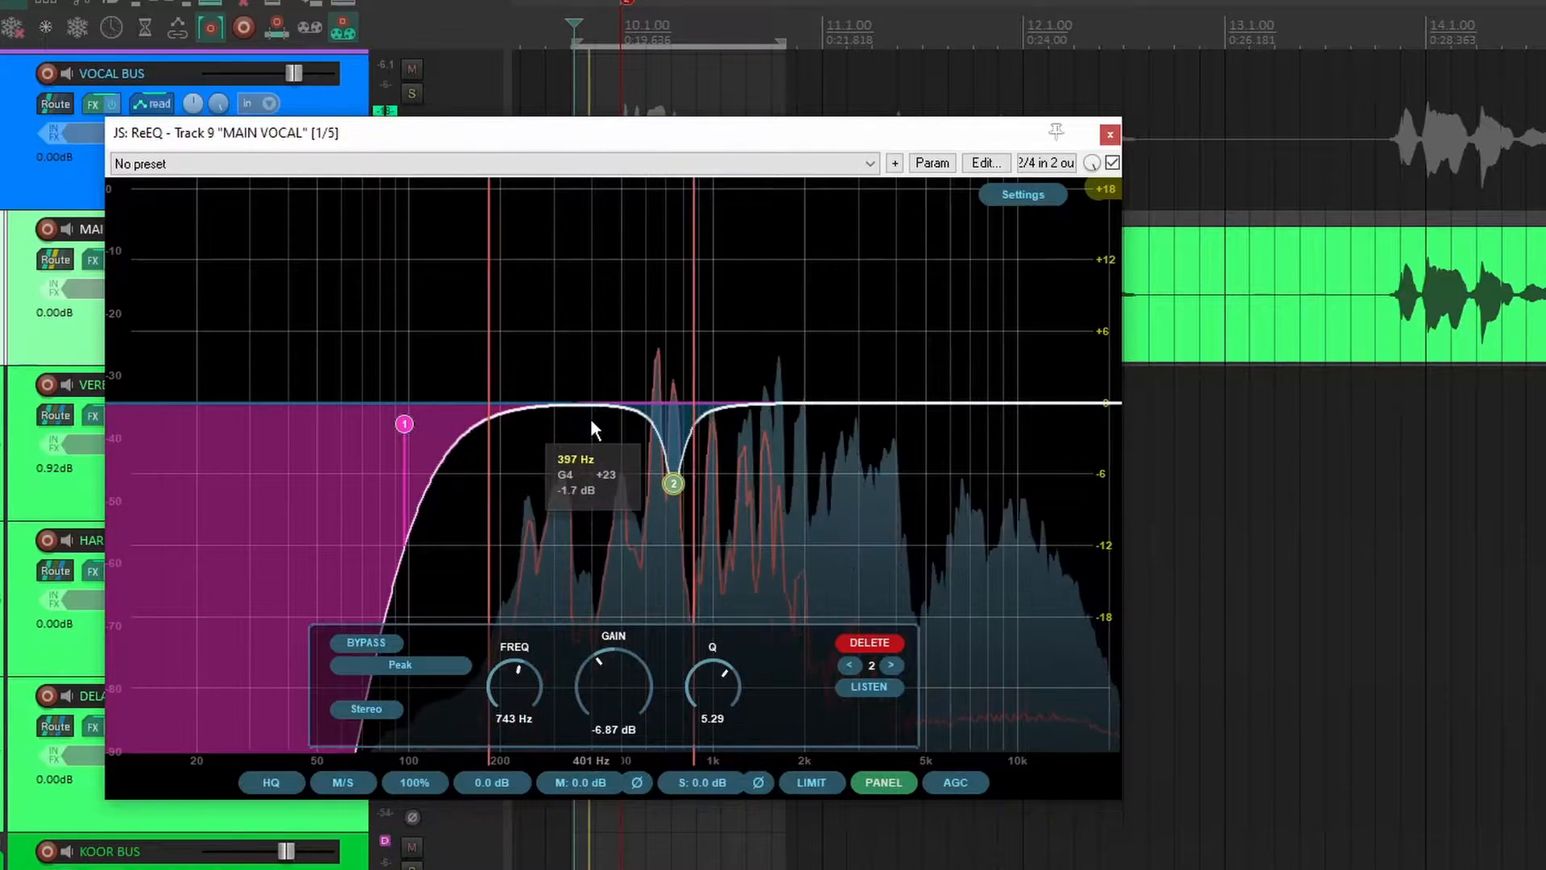
- Add a narrow Peak band in ReEQ that cuts about 7.5 dB at 348 Hz with a Q of about 5.8
{"action": "double_click", "coordinate": [582, 403]}
{"action": "scroll", "coordinate": [581, 403], "scroll_direction": "up", "scroll_amount": 10}
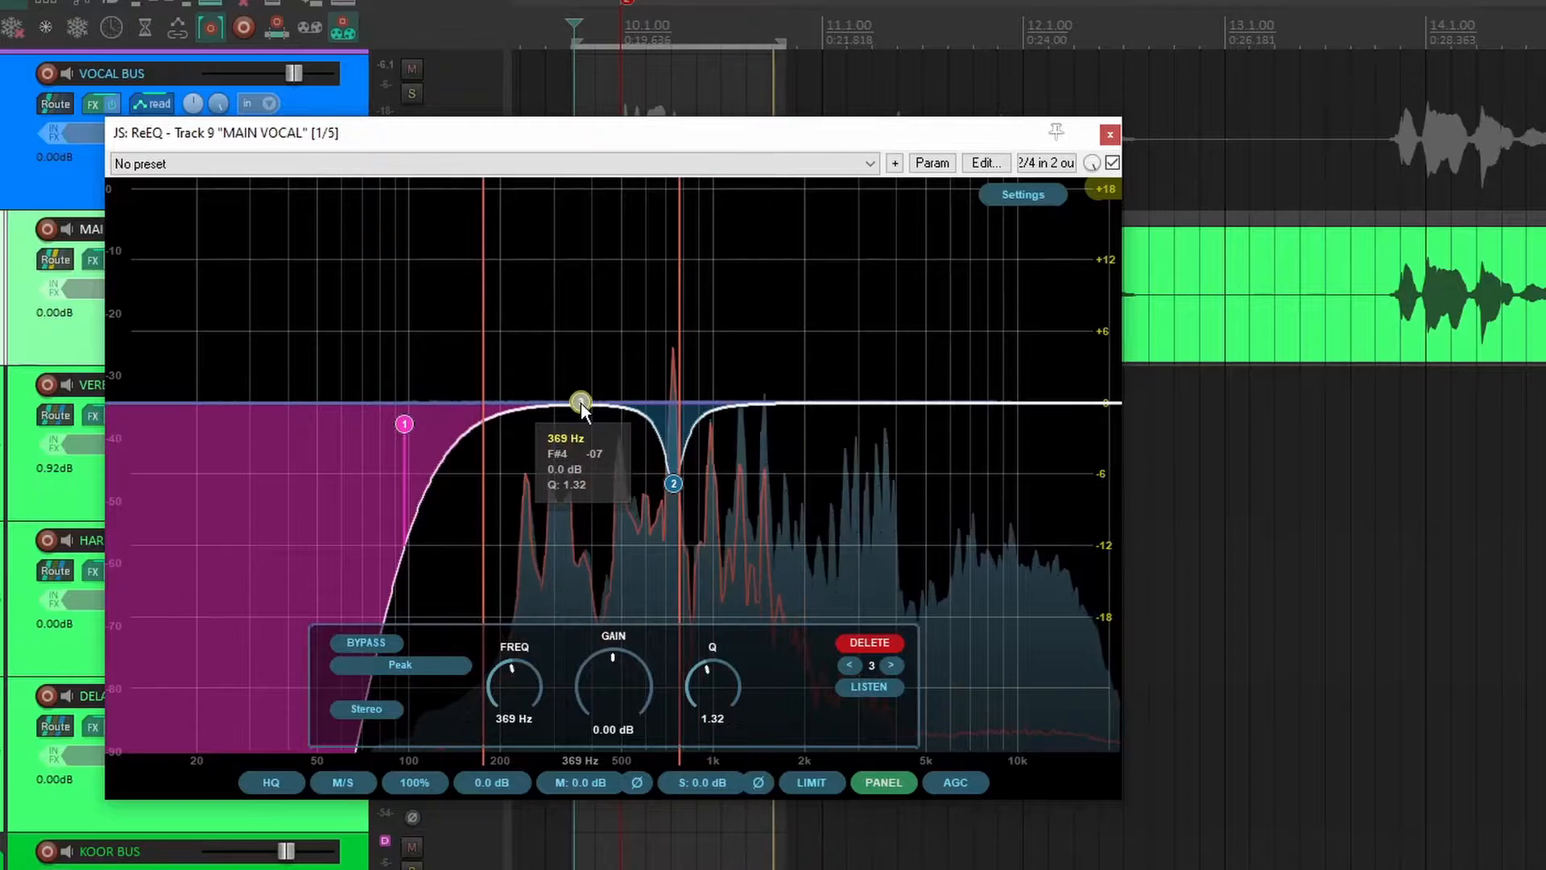
{"action": "scroll", "coordinate": [582, 403], "scroll_direction": "up", "scroll_amount": 5}
{"action": "left_click_drag", "start_coordinate": [580, 404], "coordinate": [573, 491]}
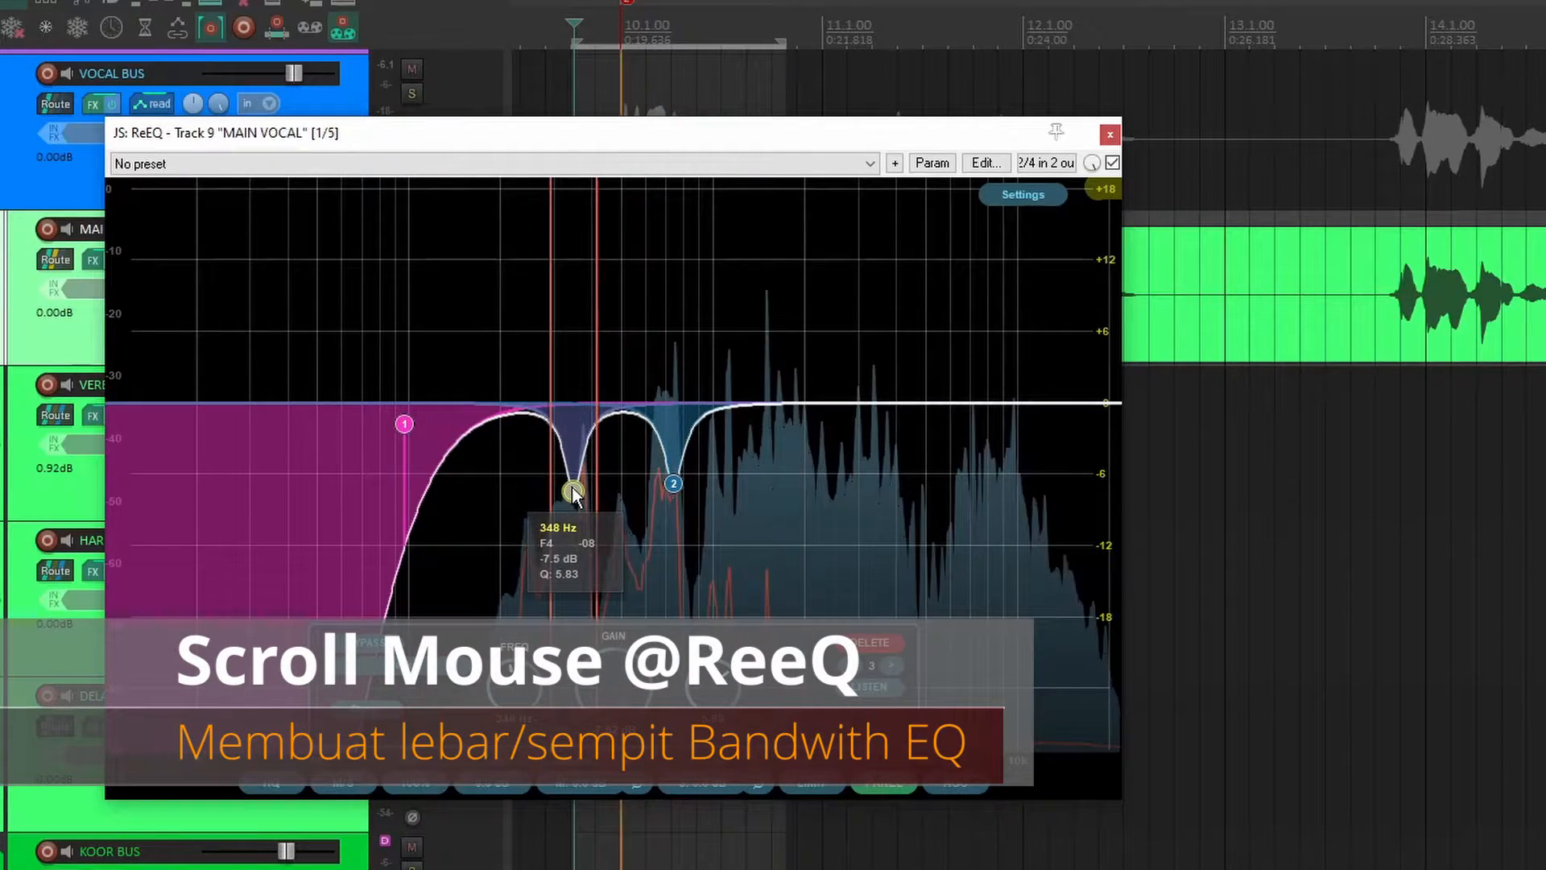
- Add a Peak band in ReEQ that cuts about 6.3 dB at 233 Hz with a Q of about 5.05
{"action": "left_click", "coordinate": [520, 409]}
{"action": "double_click", "coordinate": [521, 409]}
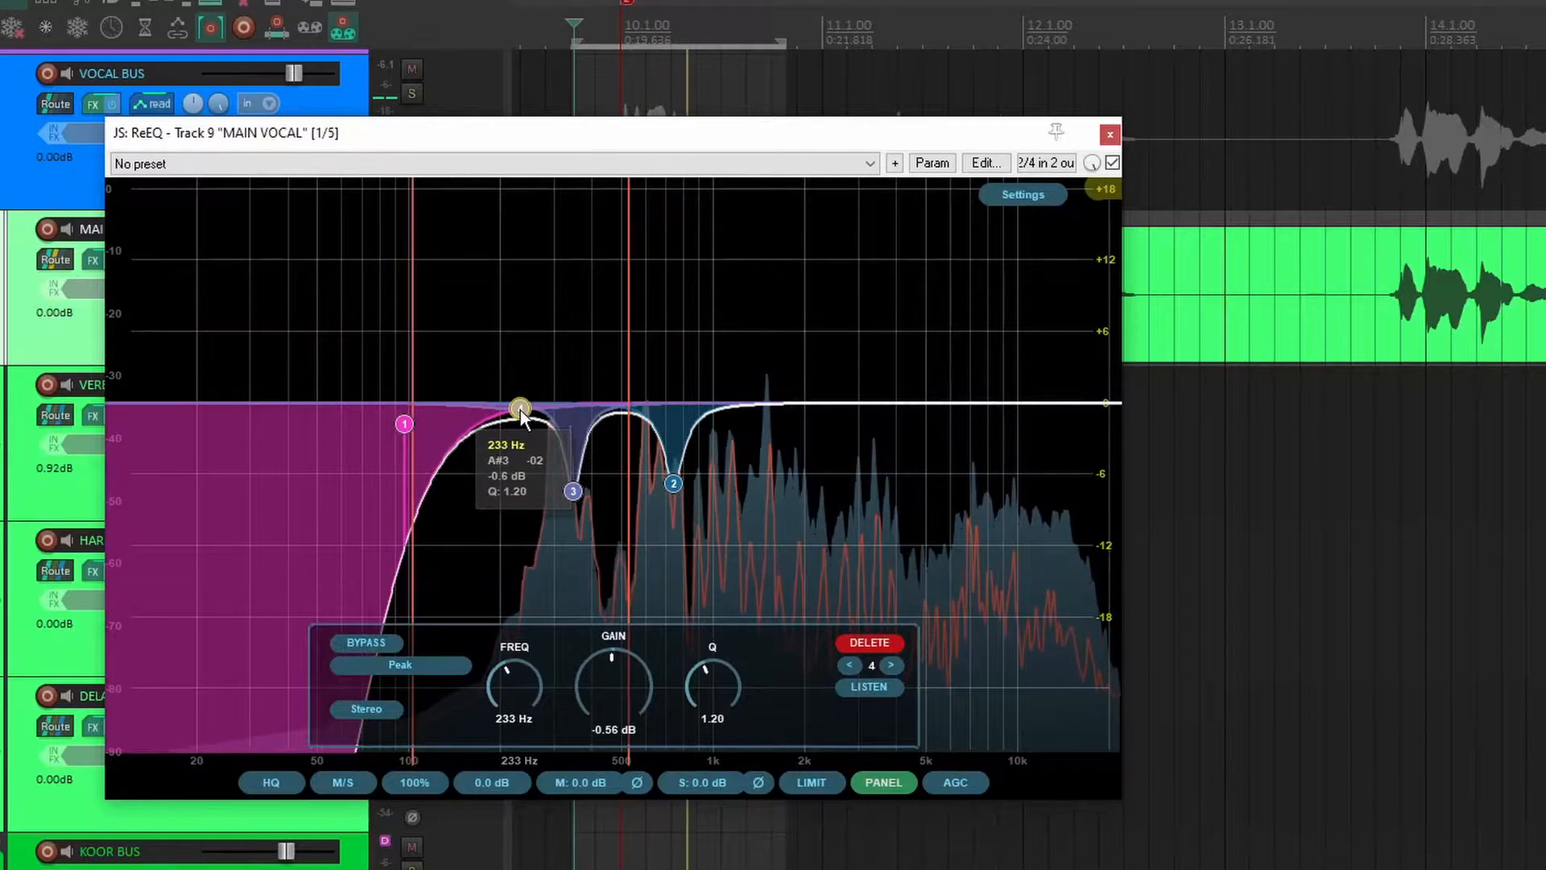
{"action": "scroll", "coordinate": [520, 409], "scroll_direction": "up", "scroll_amount": 4}
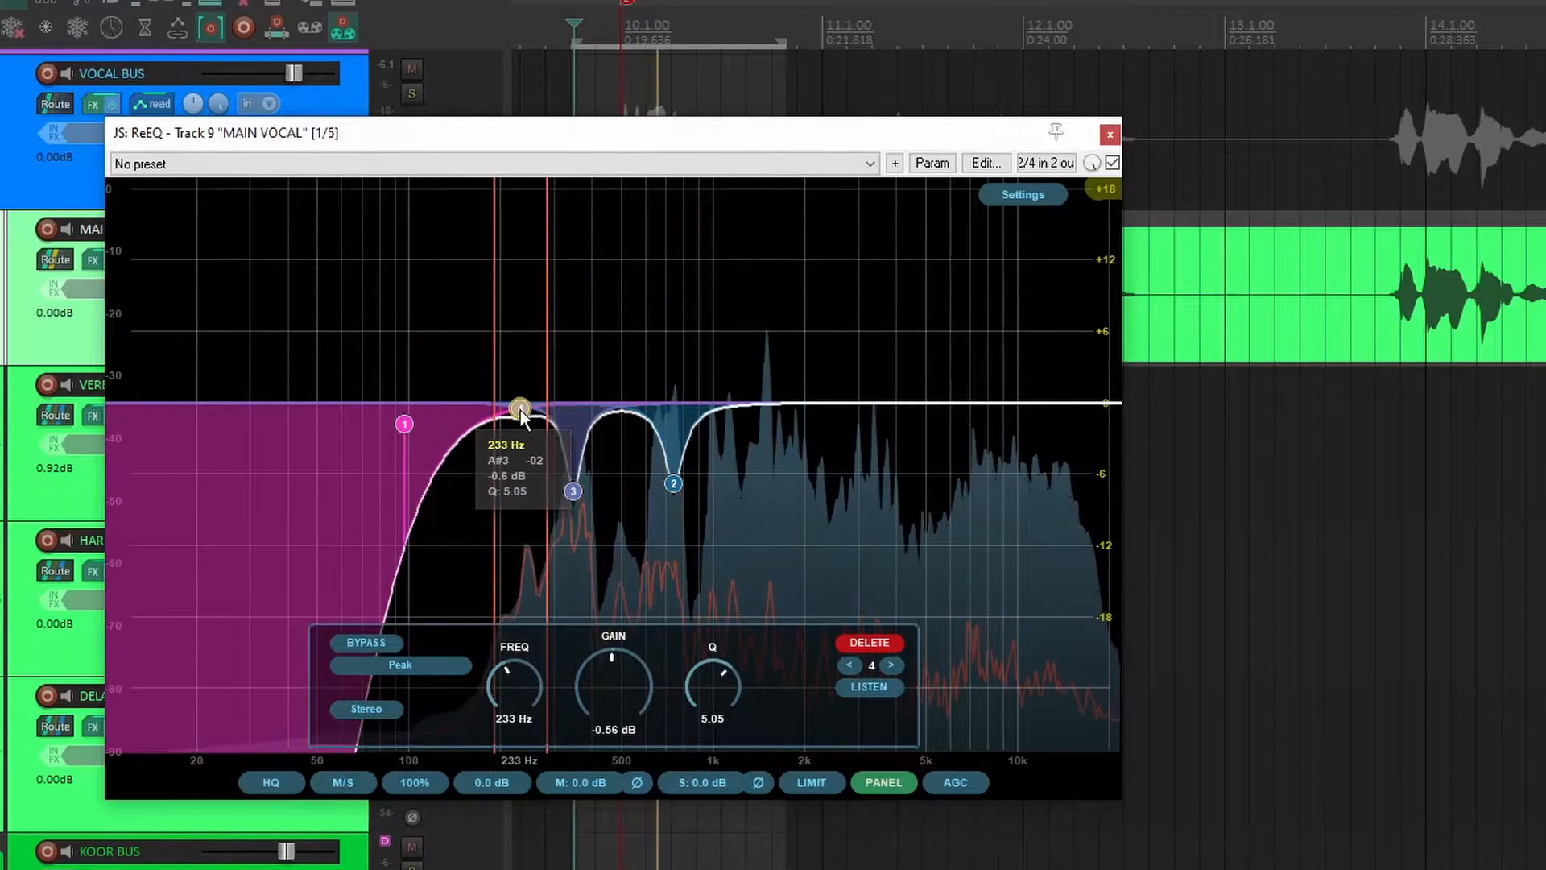
{"action": "left_click_drag", "start_coordinate": [520, 409], "coordinate": [520, 478]}
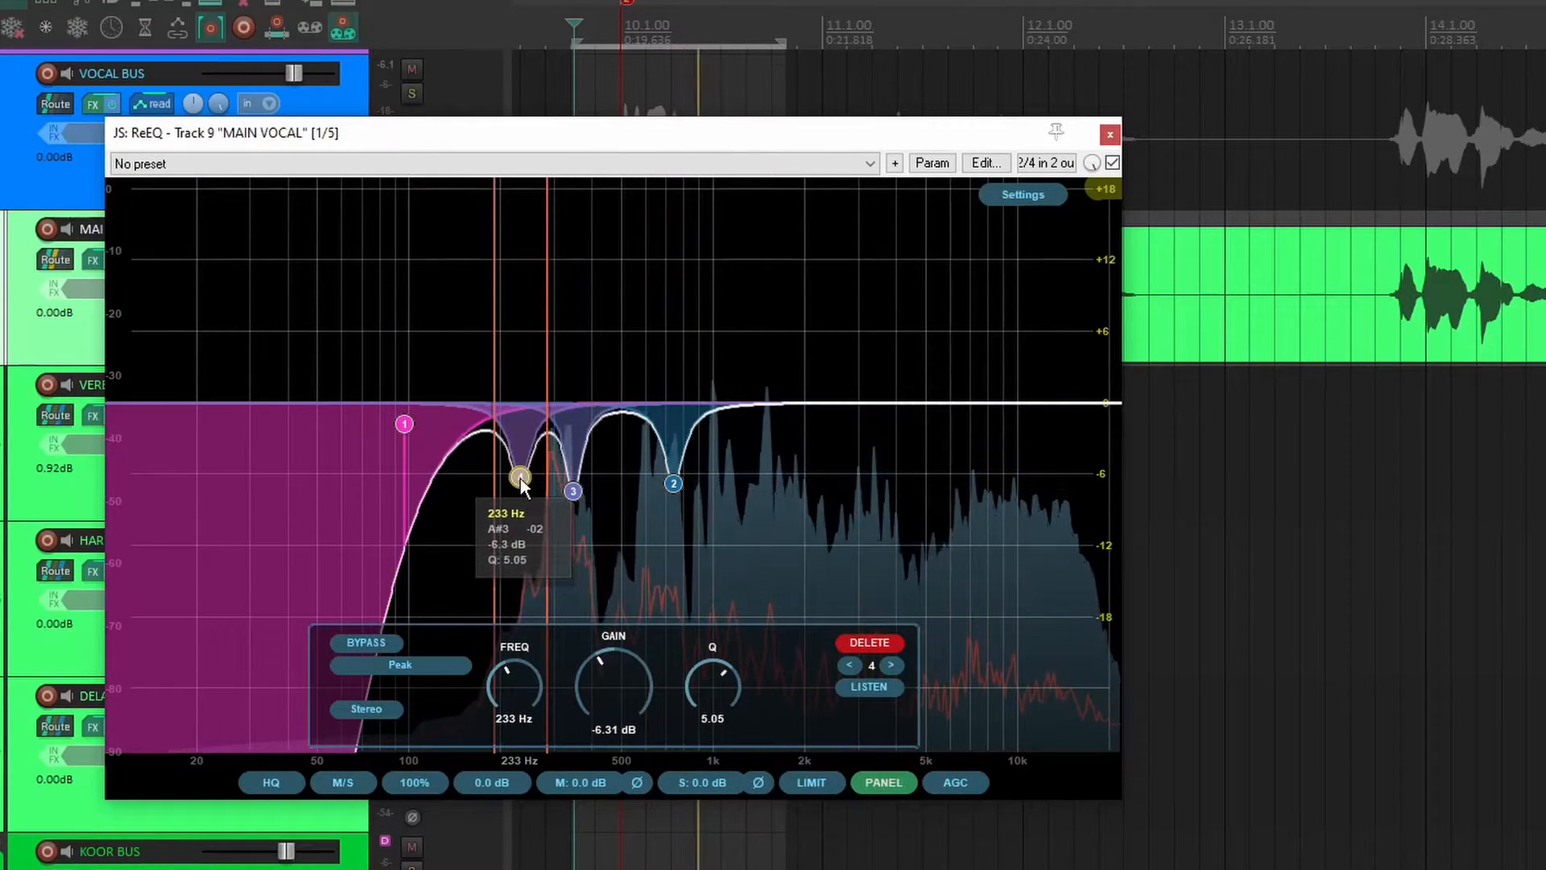
- Add a Peak band in ReEQ that cuts about 7.7 dB at 1.58 kHz with a Q of about 6.1
{"action": "left_click", "coordinate": [771, 401]}
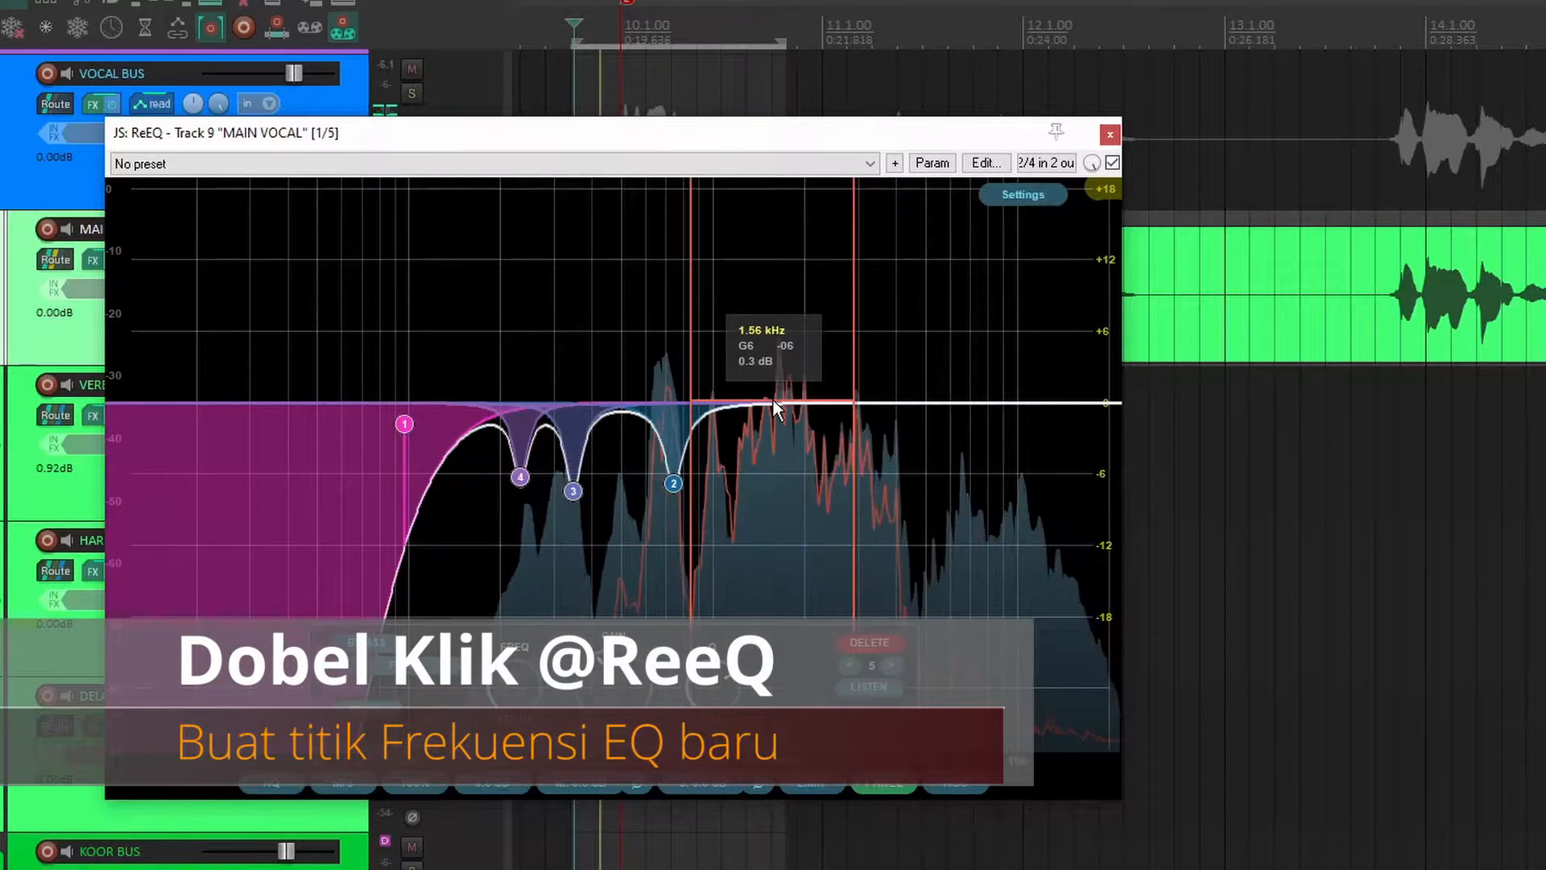
{"action": "double_click", "coordinate": [772, 399]}
{"action": "scroll", "coordinate": [773, 403], "scroll_direction": "up", "scroll_amount": 8}
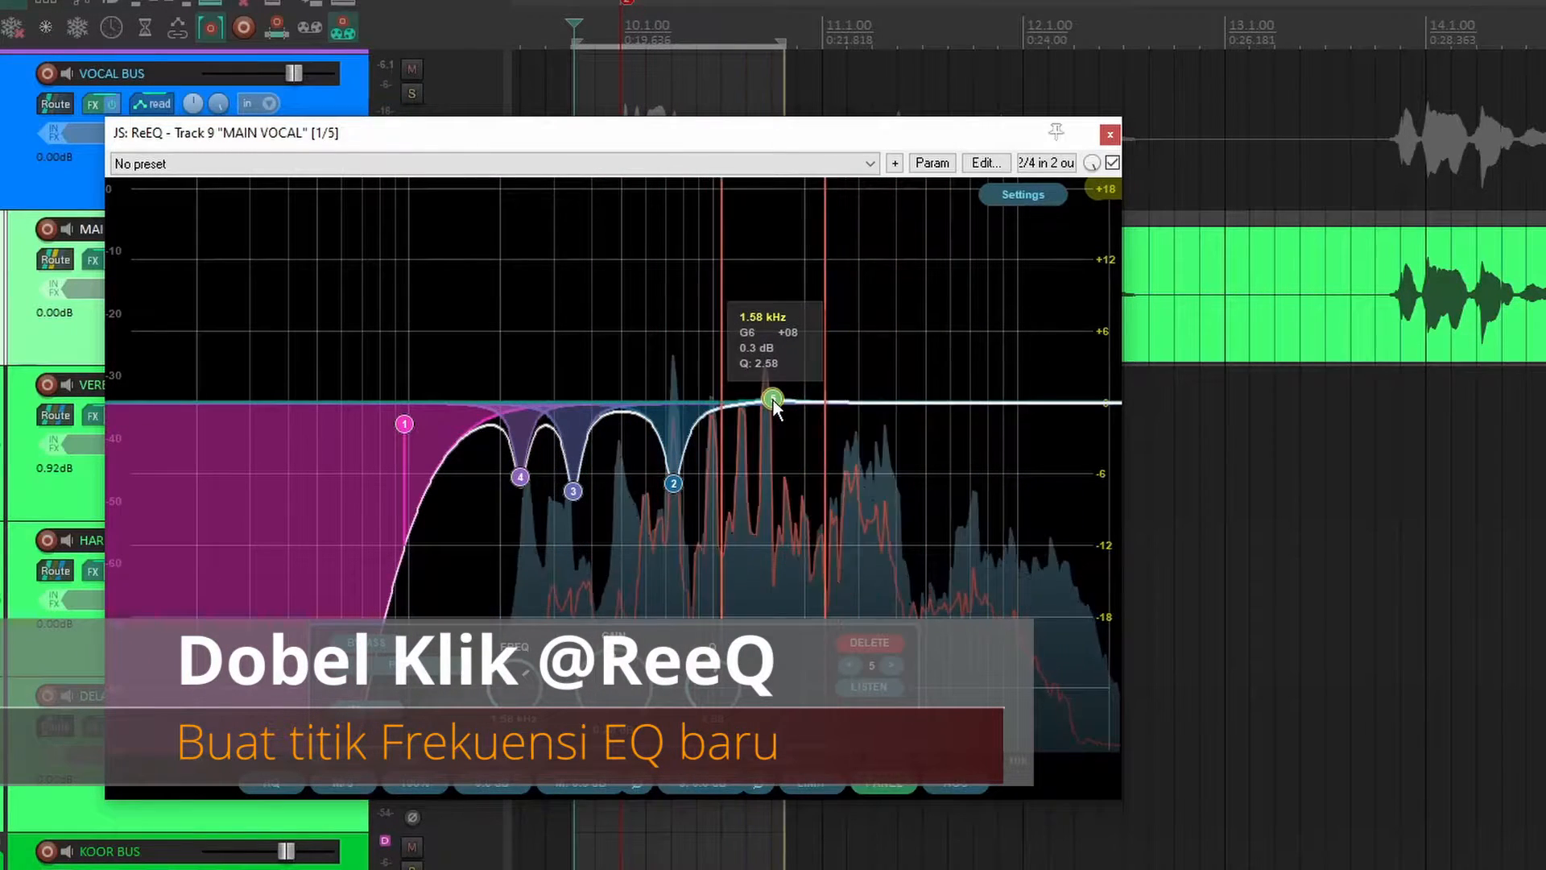
{"action": "scroll", "coordinate": [773, 401], "scroll_direction": "up", "scroll_amount": 4}
{"action": "left_click_drag", "start_coordinate": [772, 401], "coordinate": [771, 491]}
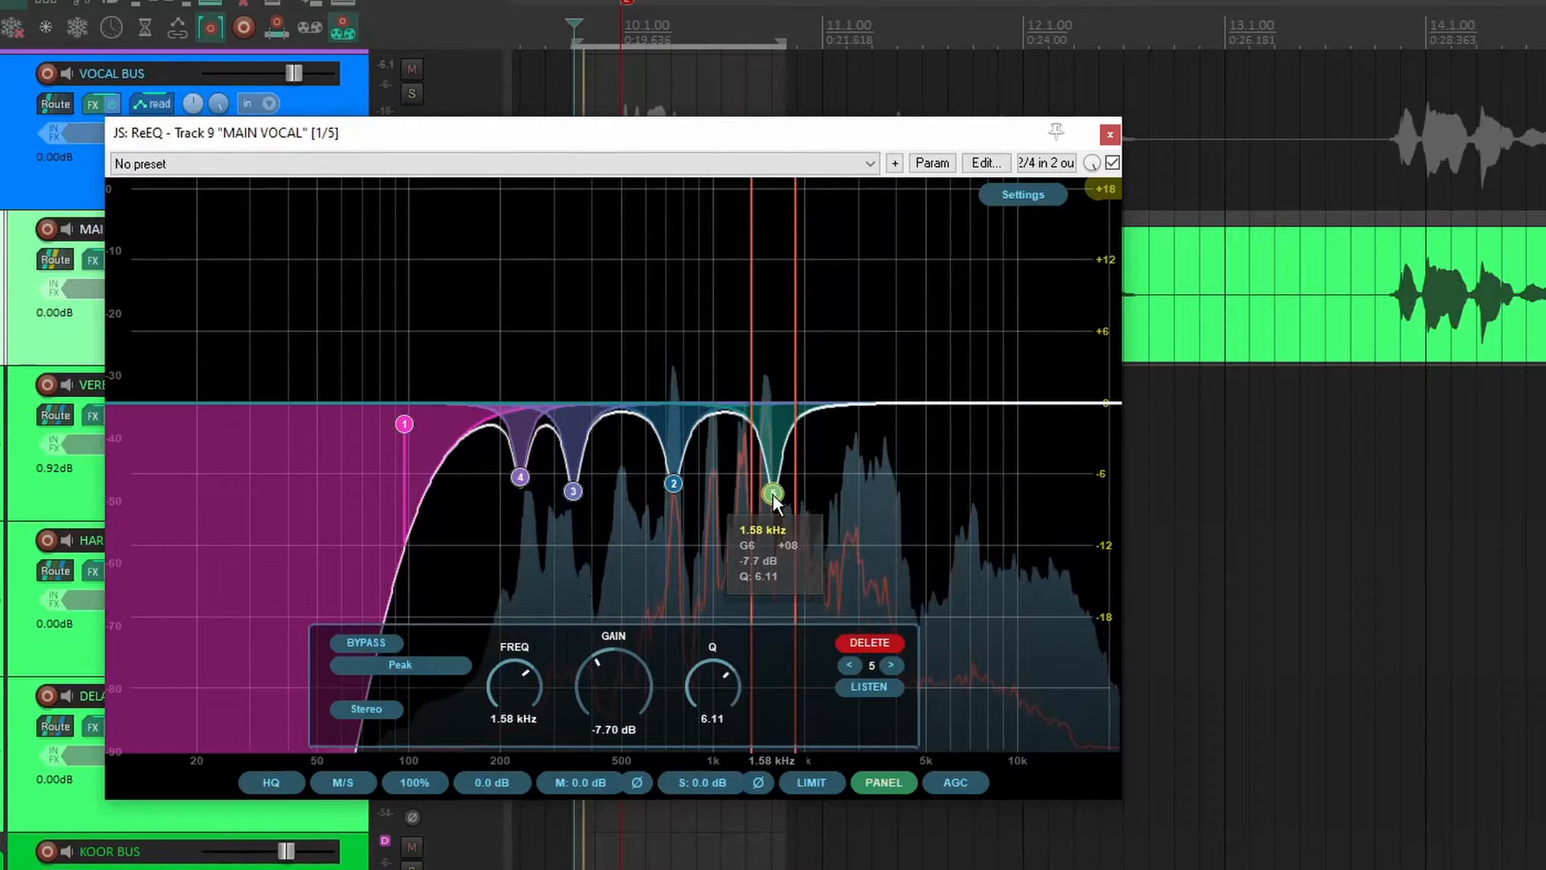
- Add a Peak band in ReEQ that cuts about 8.4 dB at 564 Hz with a Q of about 12
{"action": "double_click", "coordinate": [631, 409]}
{"action": "scroll", "coordinate": [632, 411], "scroll_direction": "up", "scroll_amount": 10}
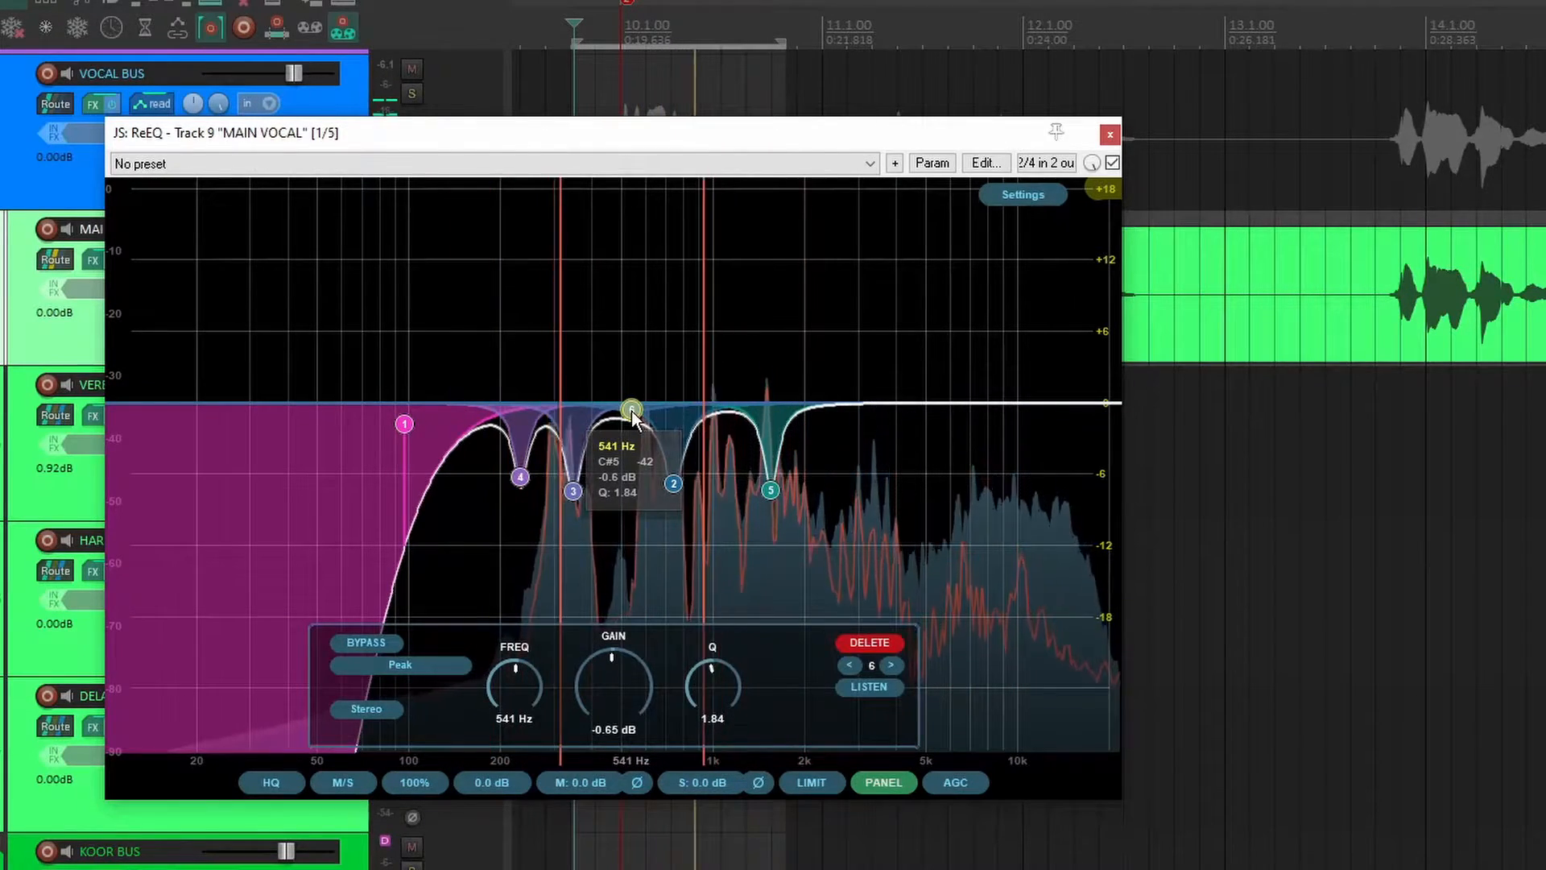
{"action": "scroll", "coordinate": [632, 411], "scroll_direction": "up", "scroll_amount": 8}
{"action": "left_click_drag", "start_coordinate": [631, 410], "coordinate": [637, 505]}
{"action": "scroll", "coordinate": [637, 505], "scroll_direction": "up", "scroll_amount": 6}
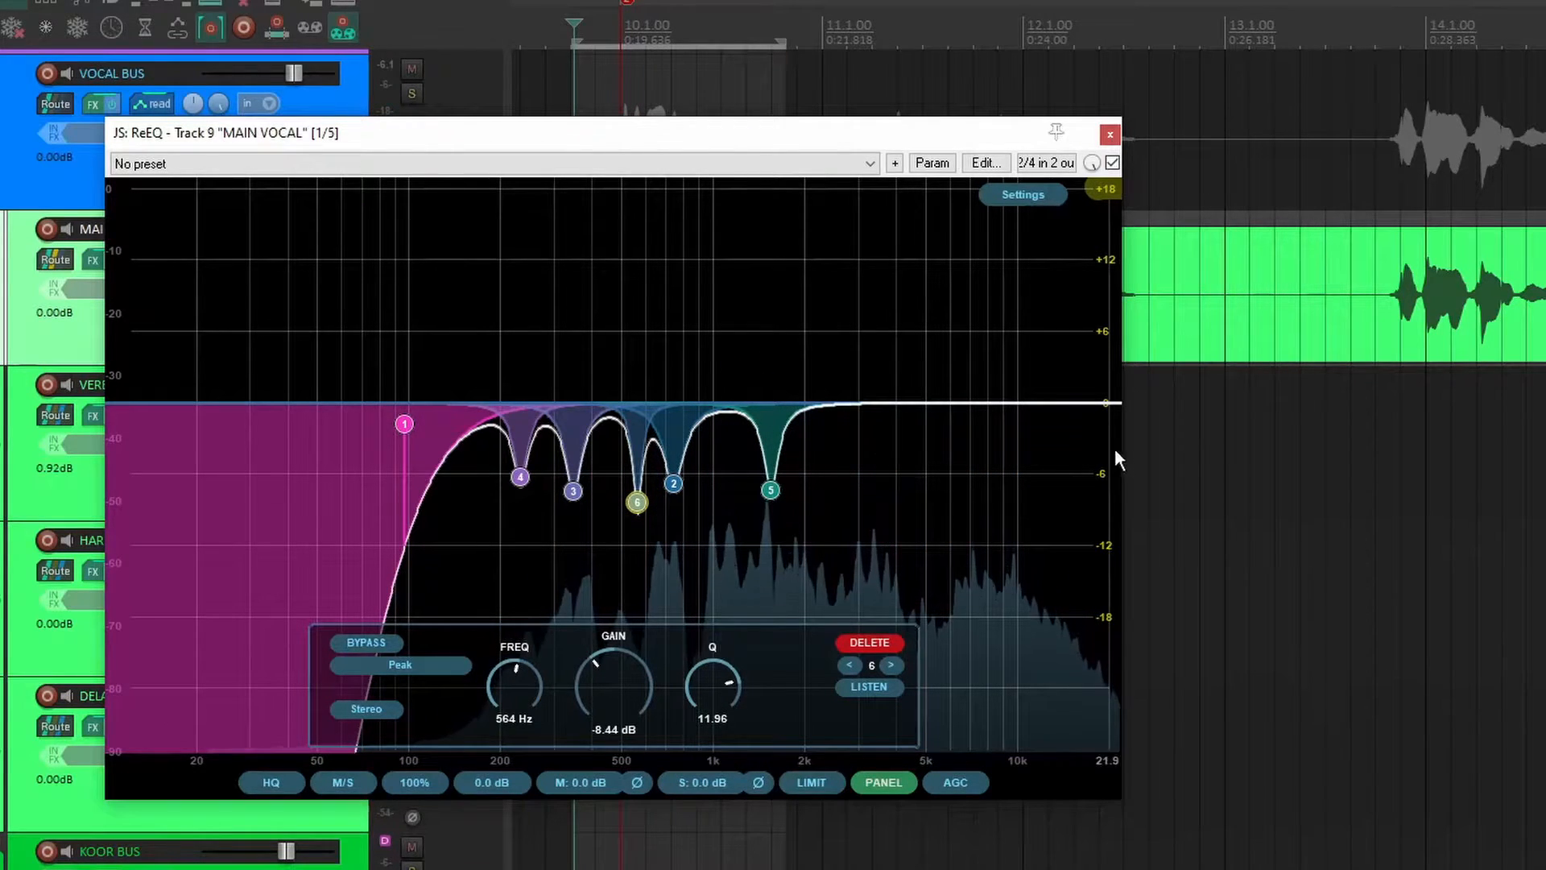
- Add a High Cut band at about 15.3 kHz, set its slope to 48dB and raise its frequency slightly
{"action": "double_click", "coordinate": [1073, 432]}
{"action": "left_click", "coordinate": [431, 664]}
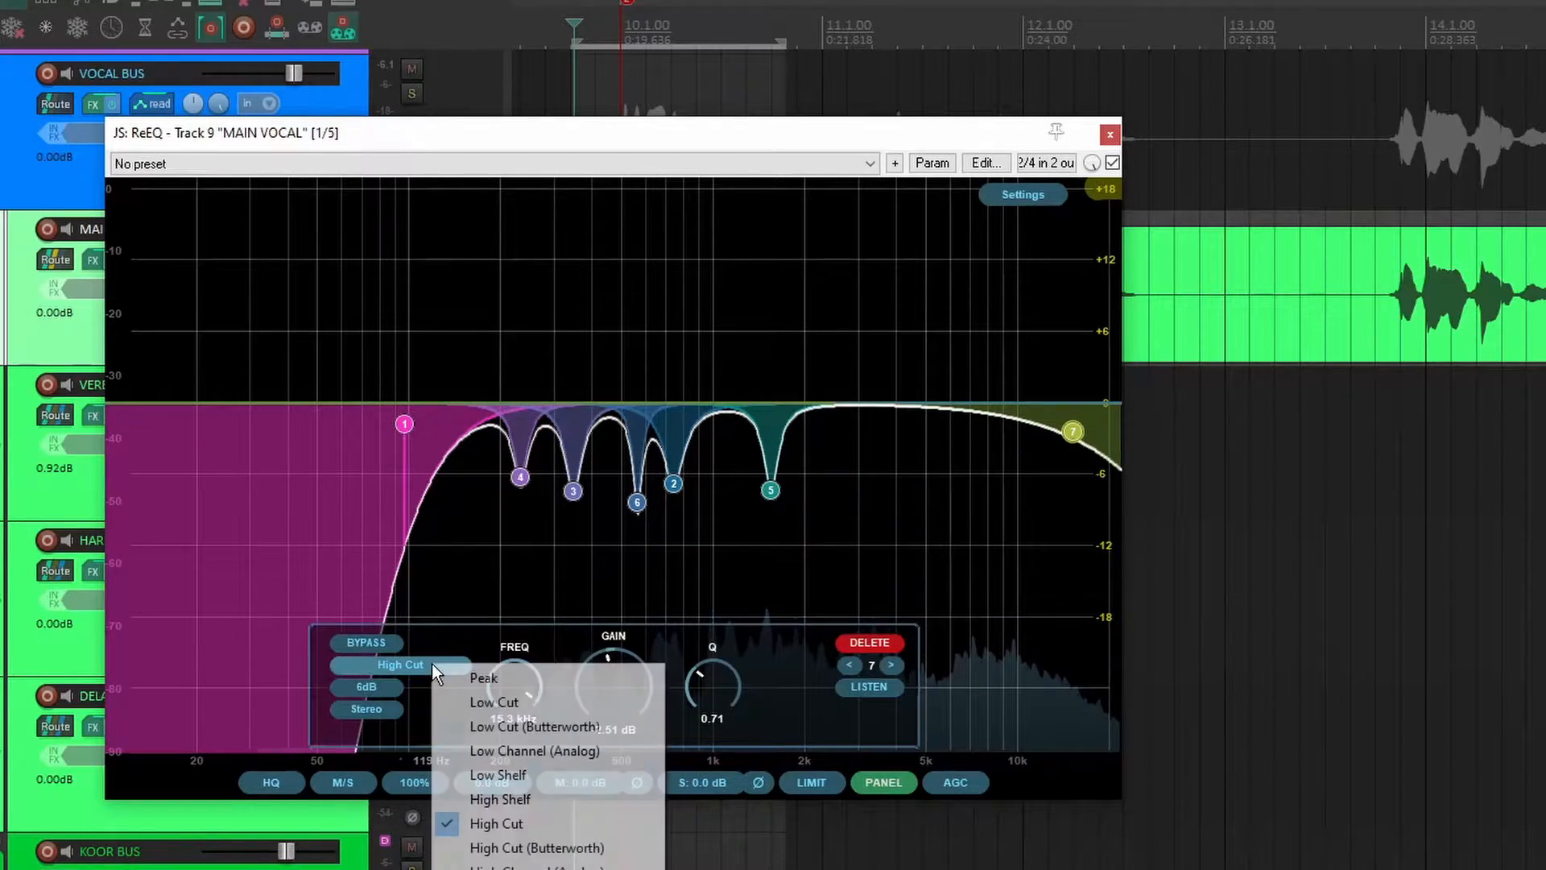
{"action": "left_click", "coordinate": [399, 693]}
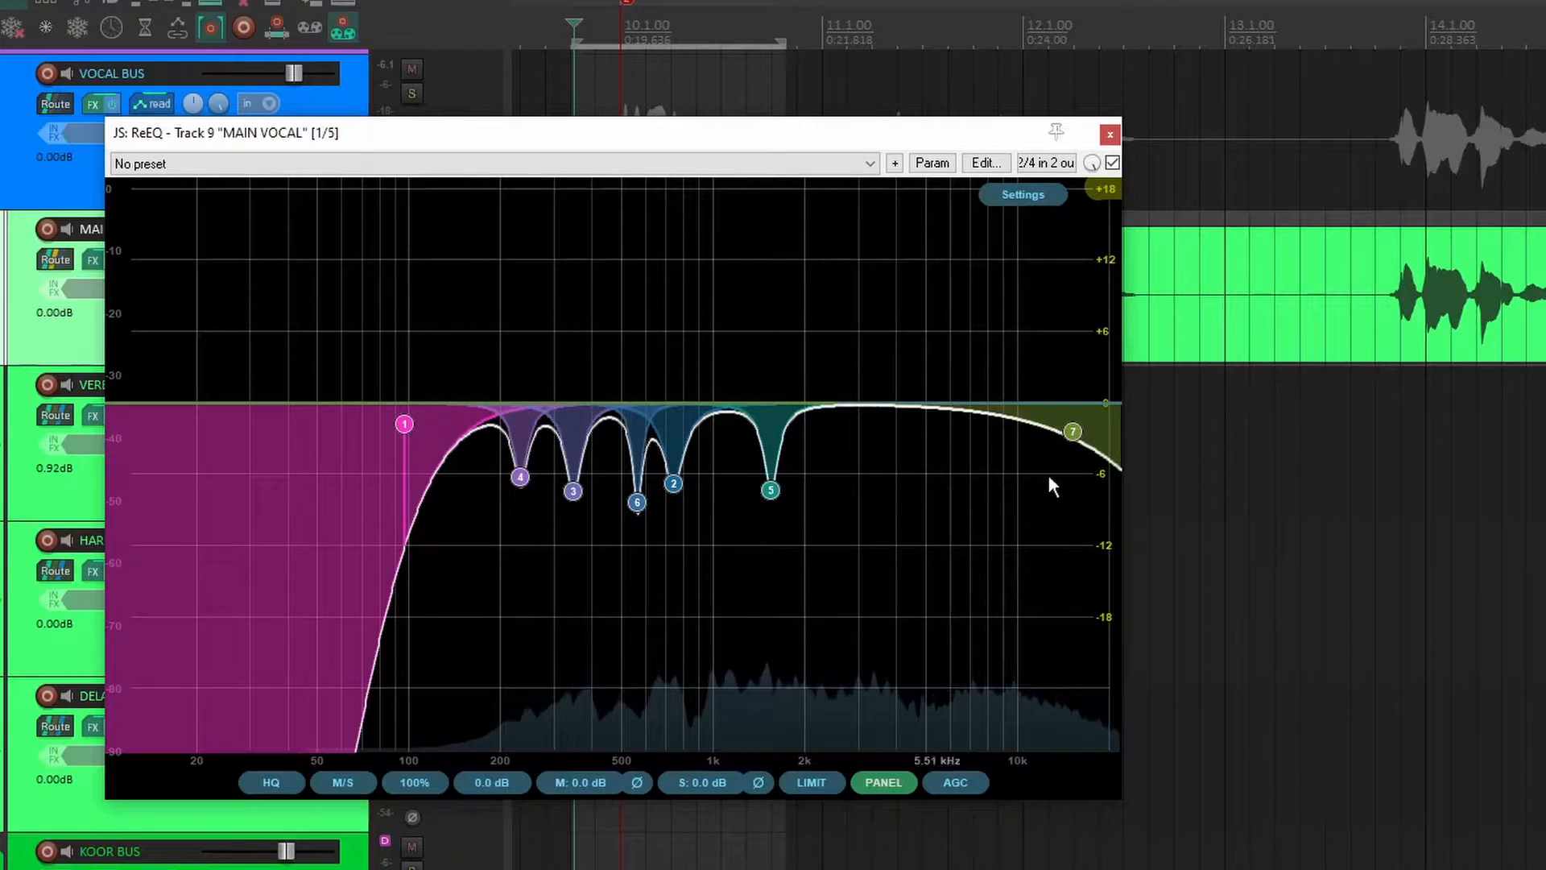
{"action": "left_click", "coordinate": [1073, 432]}
{"action": "left_click", "coordinate": [398, 693]}
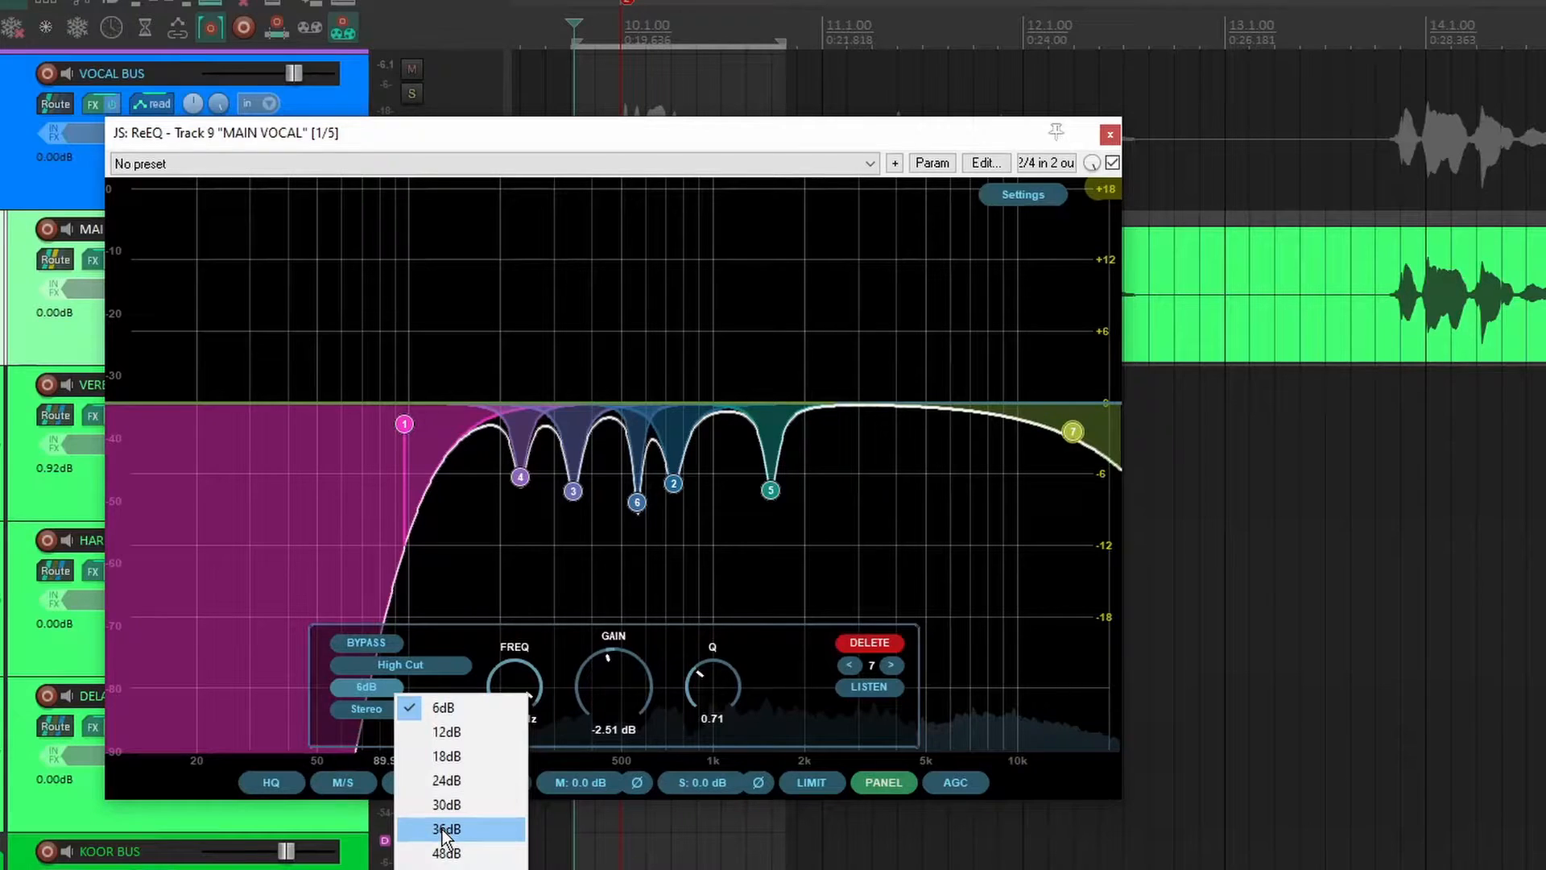
{"action": "left_click", "coordinate": [446, 852]}
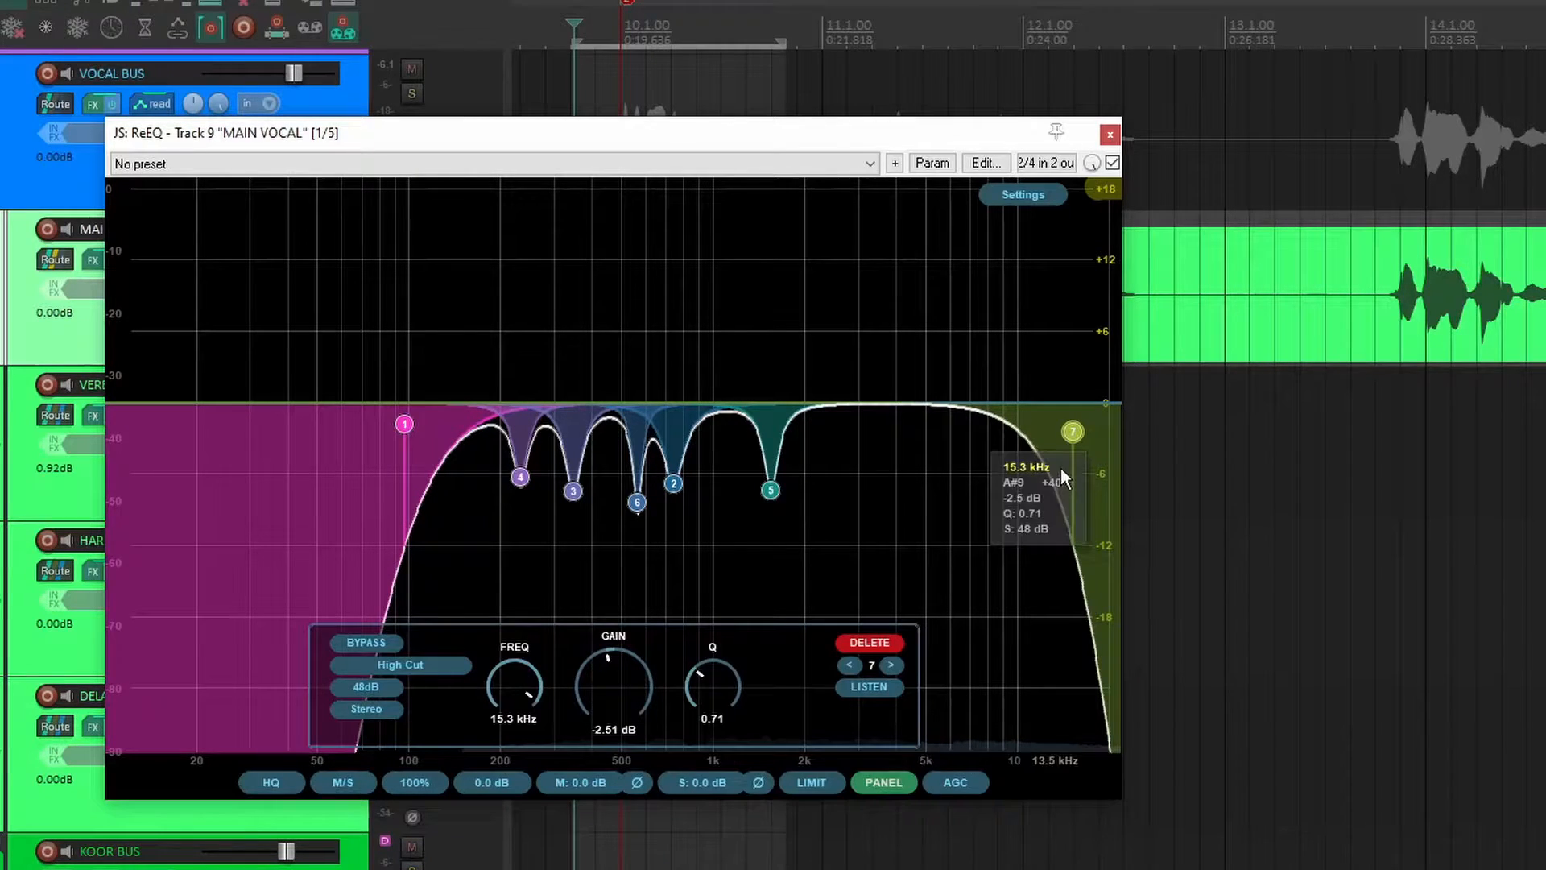
{"action": "mouse_move", "coordinate": [1076, 429]}
{"action": "left_mouse_down"}
{"action": "mouse_move", "coordinate": [1042, 429]}
{"action": "mouse_move", "coordinate": [1095, 428]}
{"action": "left_mouse_up"}
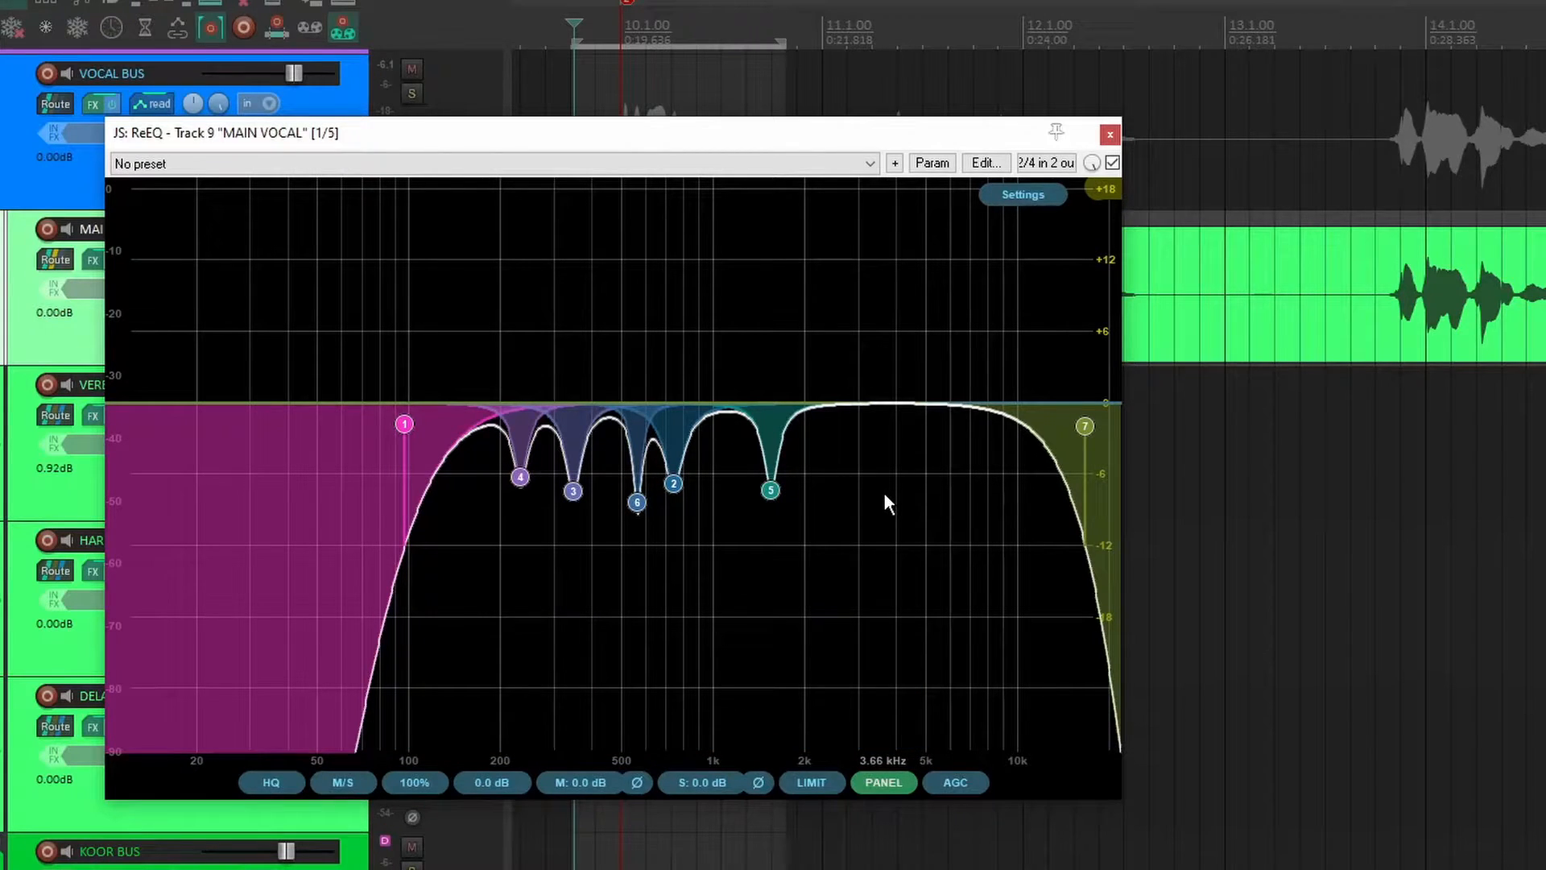
- Undo the demonstration band edits made in ReEQ on the main vocal
{"action": "key", "text": "ctrl+z"}
{"action": "key", "text": "ctrl+z"}
{"action": "key", "text": "ctrl+z"}
{"action": "key", "text": "ctrl+z"}
{"action": "key", "text": "ctrl+z"}
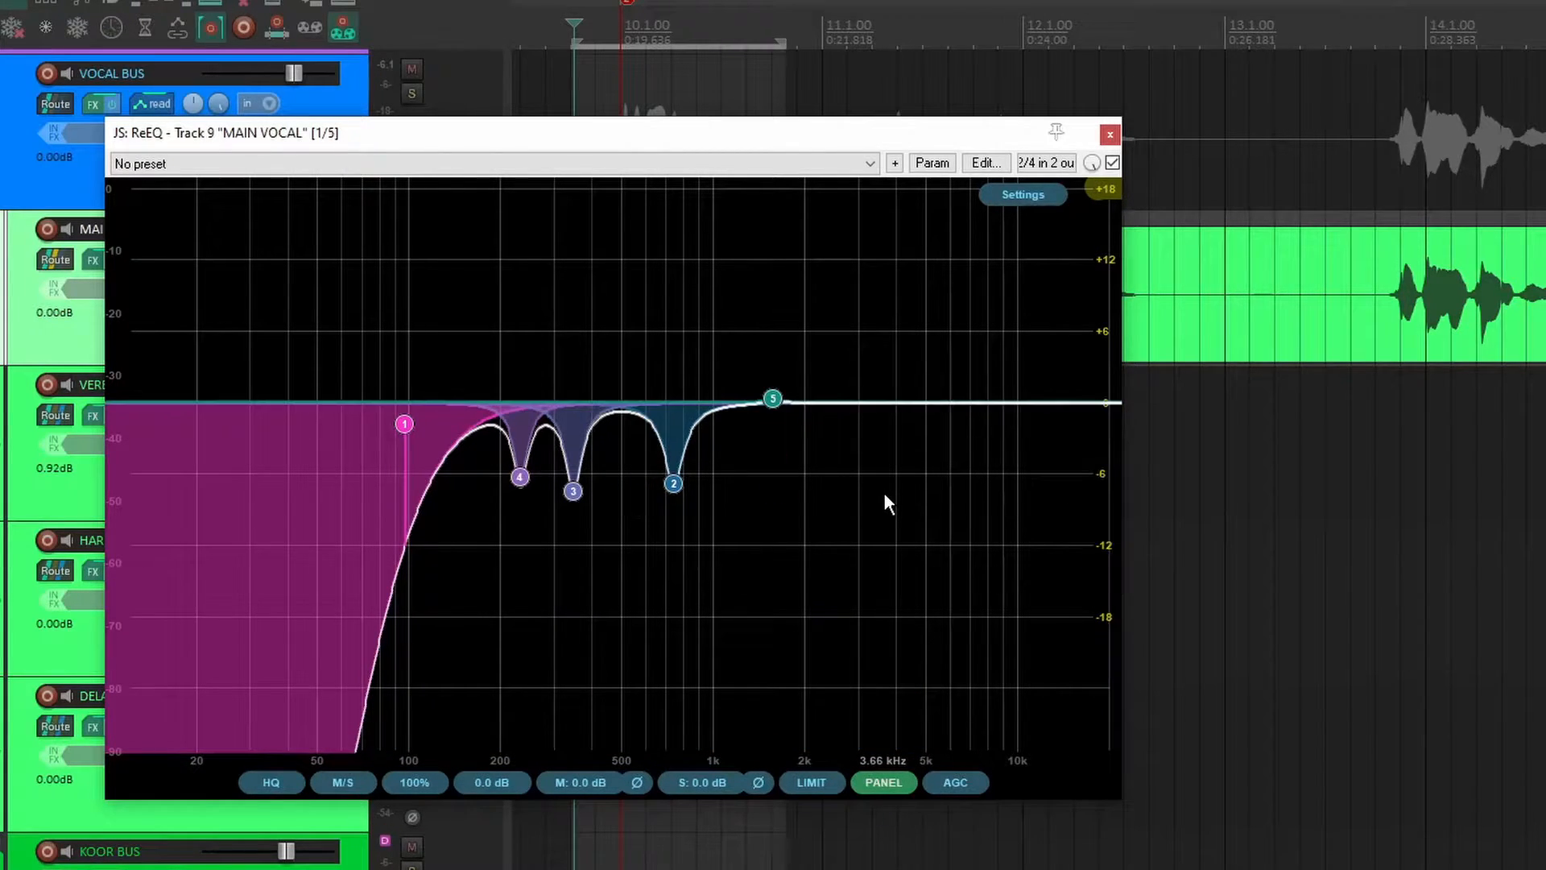
{"action": "key", "text": "ctrl+z"}
{"action": "key", "text": "ctrl+z"}
{"action": "key", "text": "ctrl+z"}
{"action": "key", "text": "ctrl+z"}
{"action": "key", "text": "ctrl+z"}
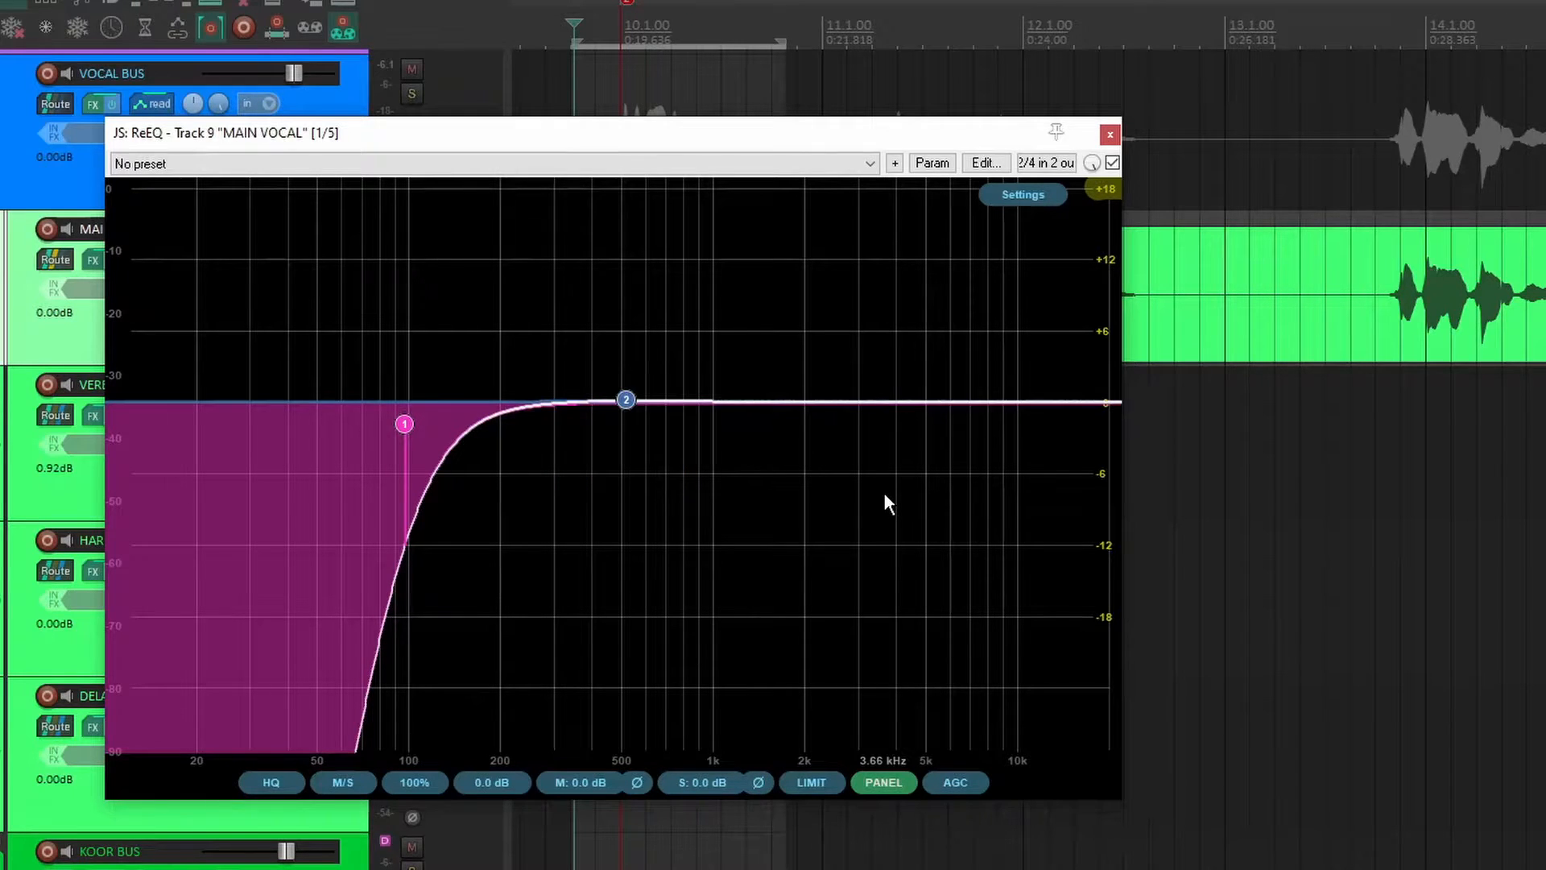
{"action": "key", "text": "ctrl+z"}
{"action": "key", "text": "ctrl+z"}
{"action": "key", "text": "ctrl+z"}
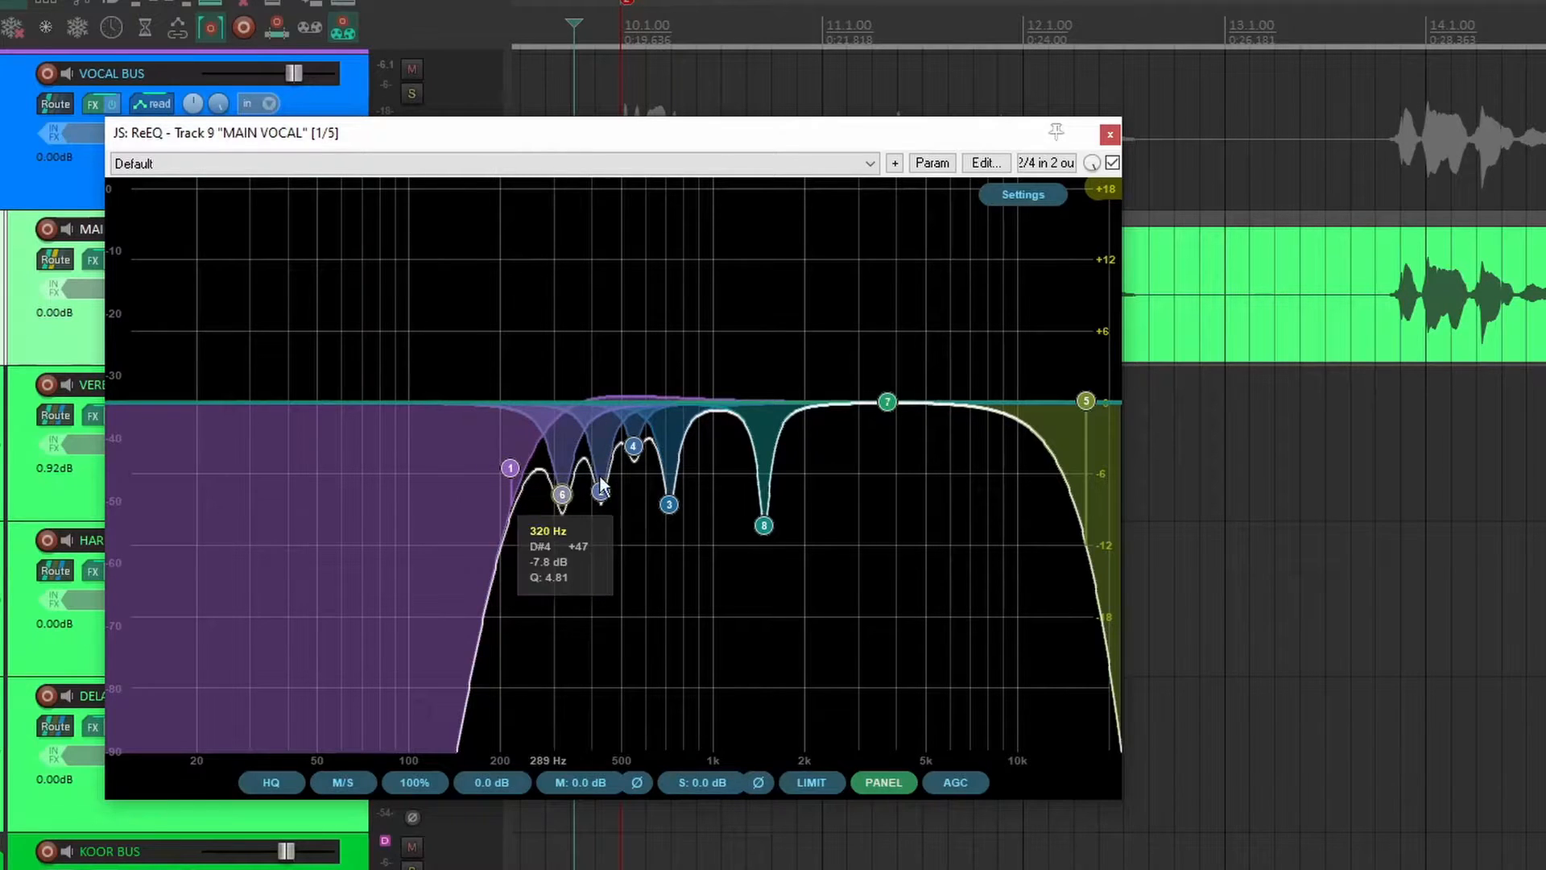
- Play the vocal phrase from 9.4.32 to 10.3.98 and compare the sound with ReEQ bypassed and enabled
{"action": "left_click_drag", "start_coordinate": [965, 130], "coordinate": [1545, 104]}
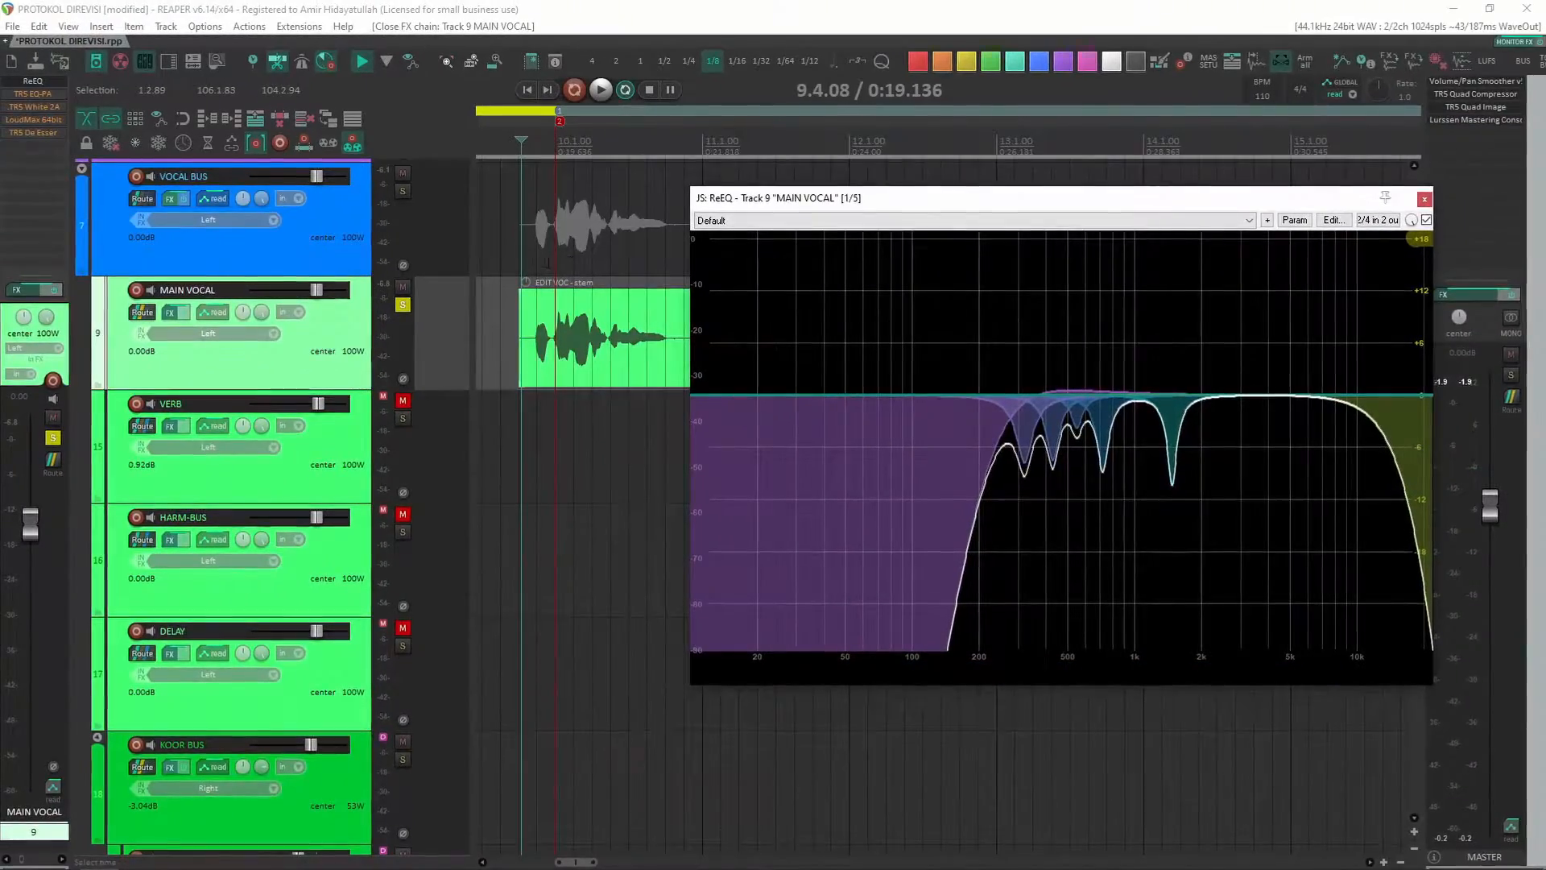
{"action": "left_click_drag", "start_coordinate": [532, 258], "coordinate": [674, 258]}
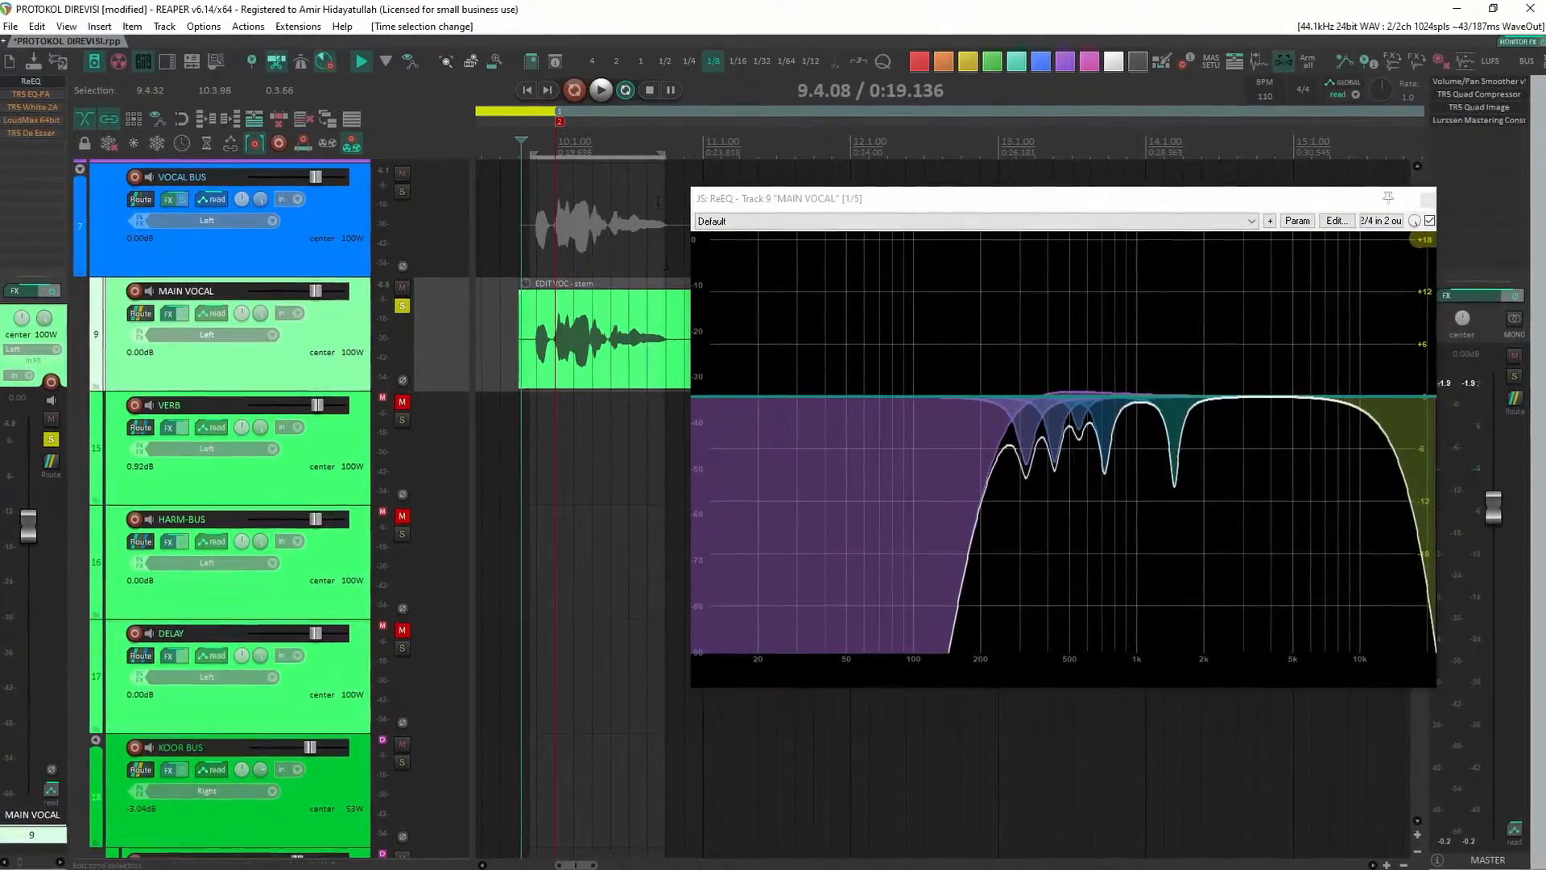
{"action": "left_click", "coordinate": [601, 89]}
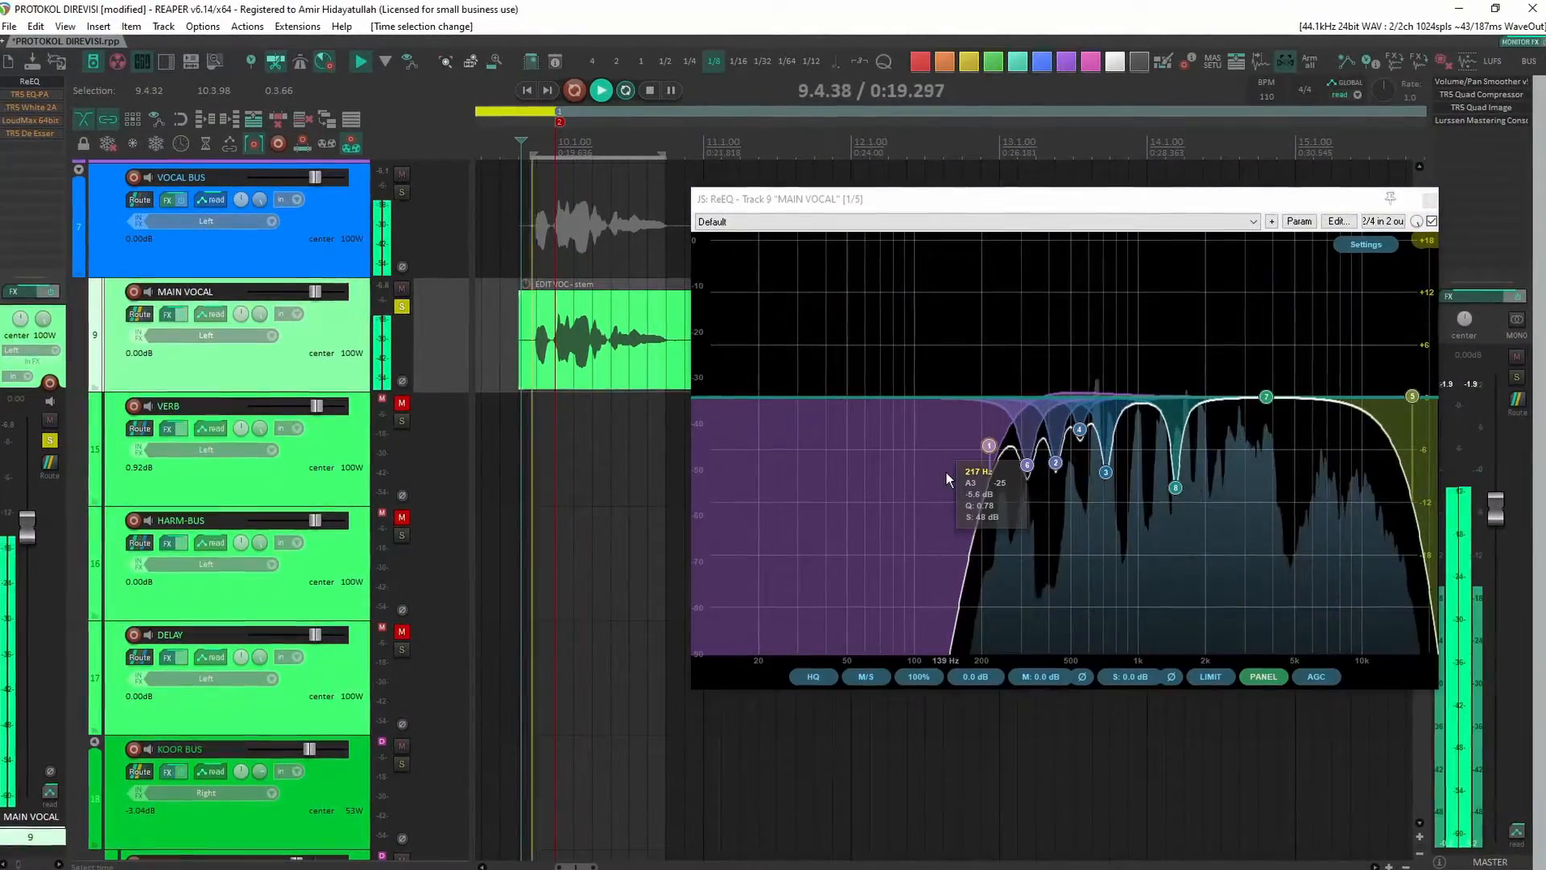
{"action": "left_click", "coordinate": [1433, 223]}
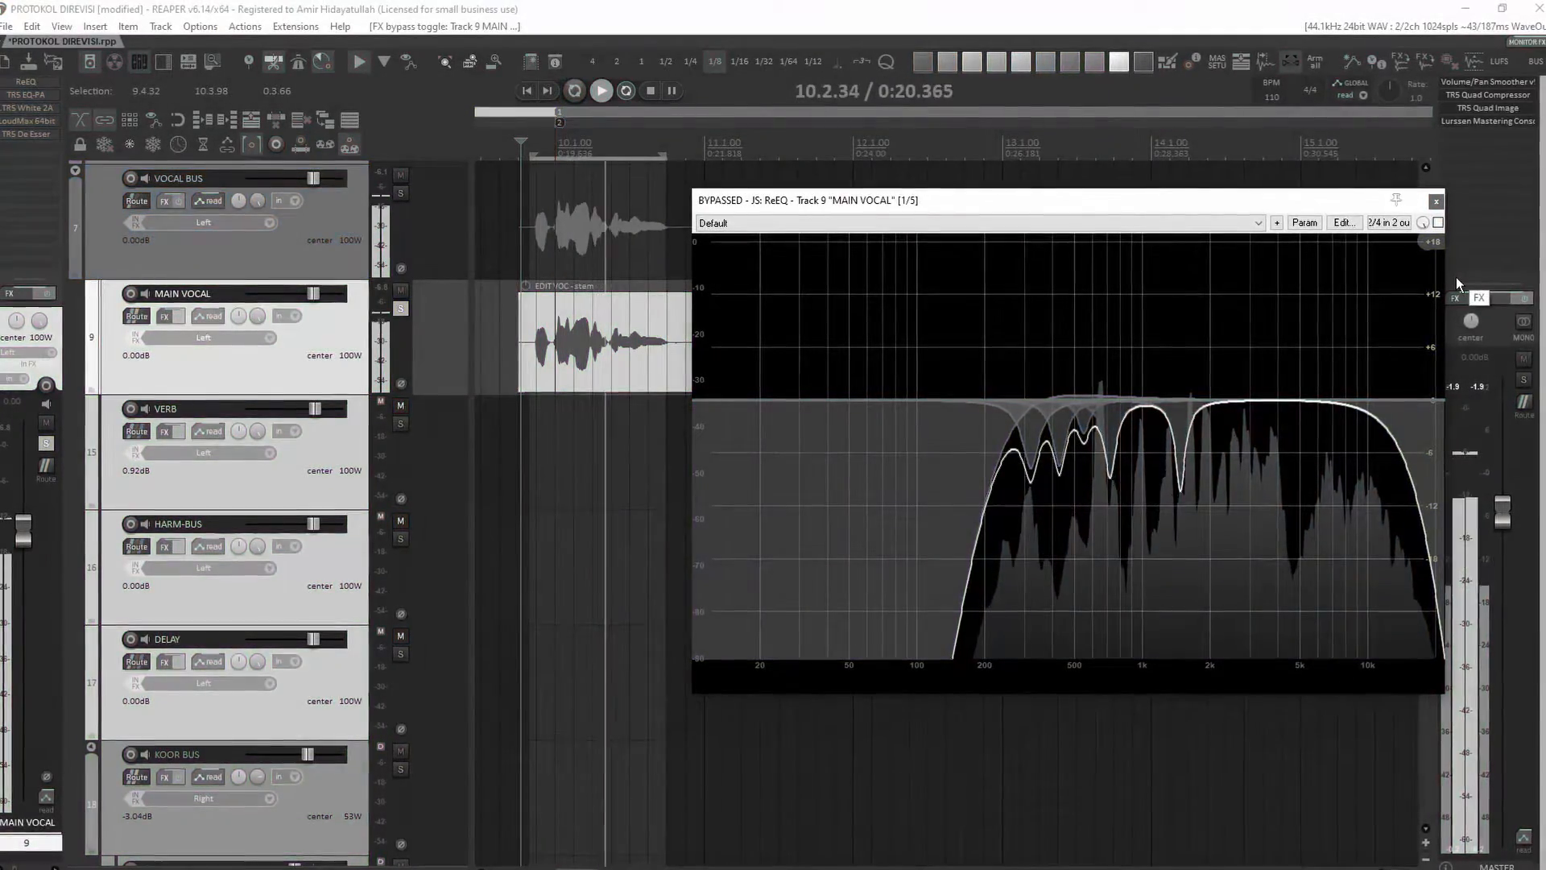
{"action": "left_click", "coordinate": [1445, 224]}
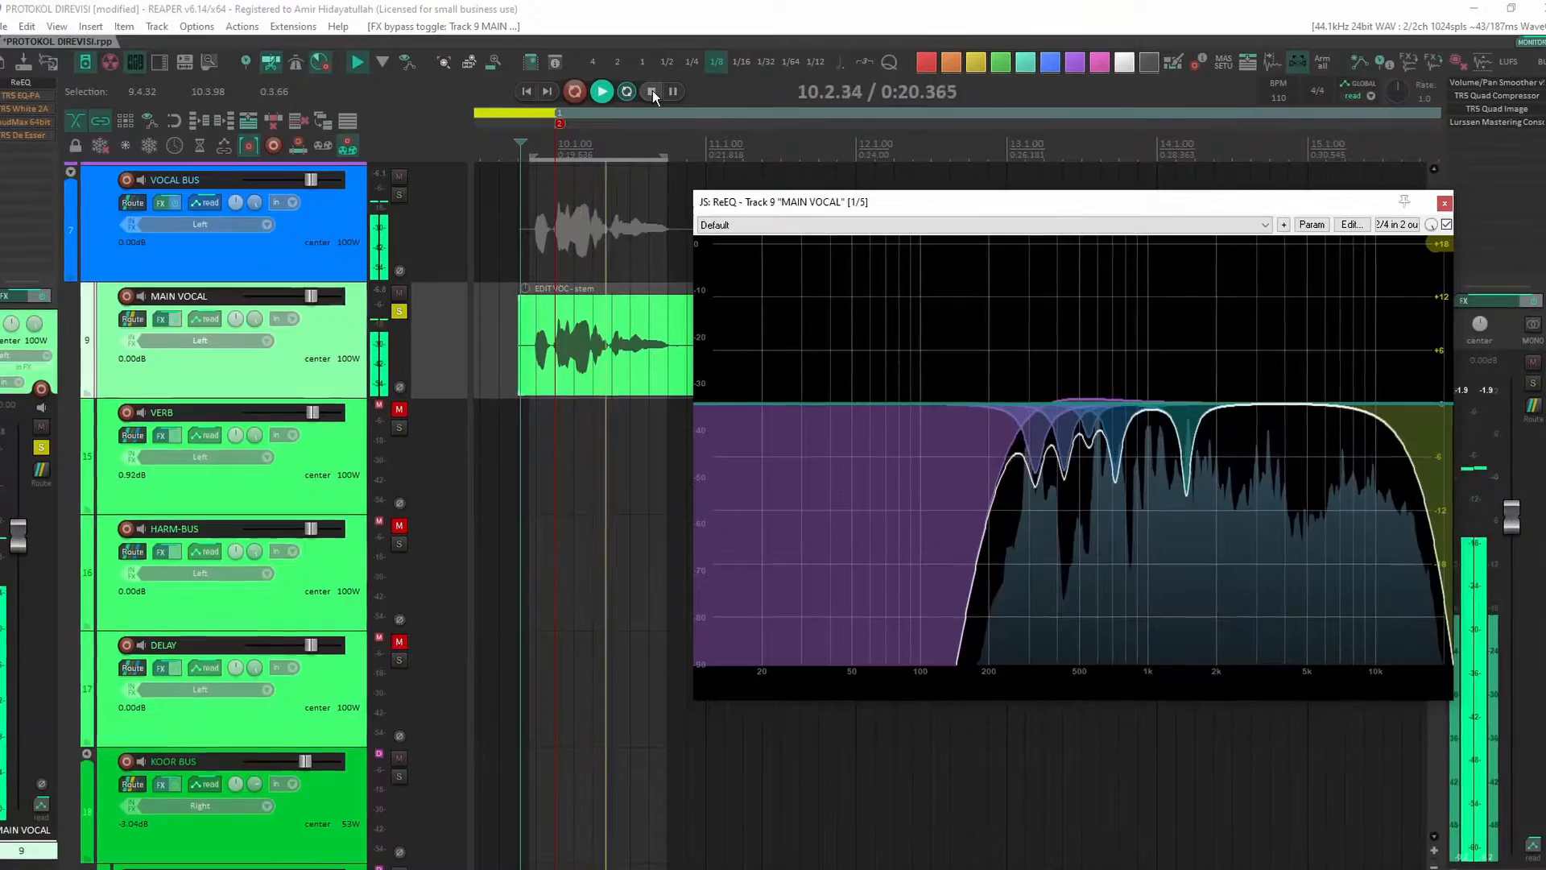
{"action": "left_click", "coordinate": [652, 90]}
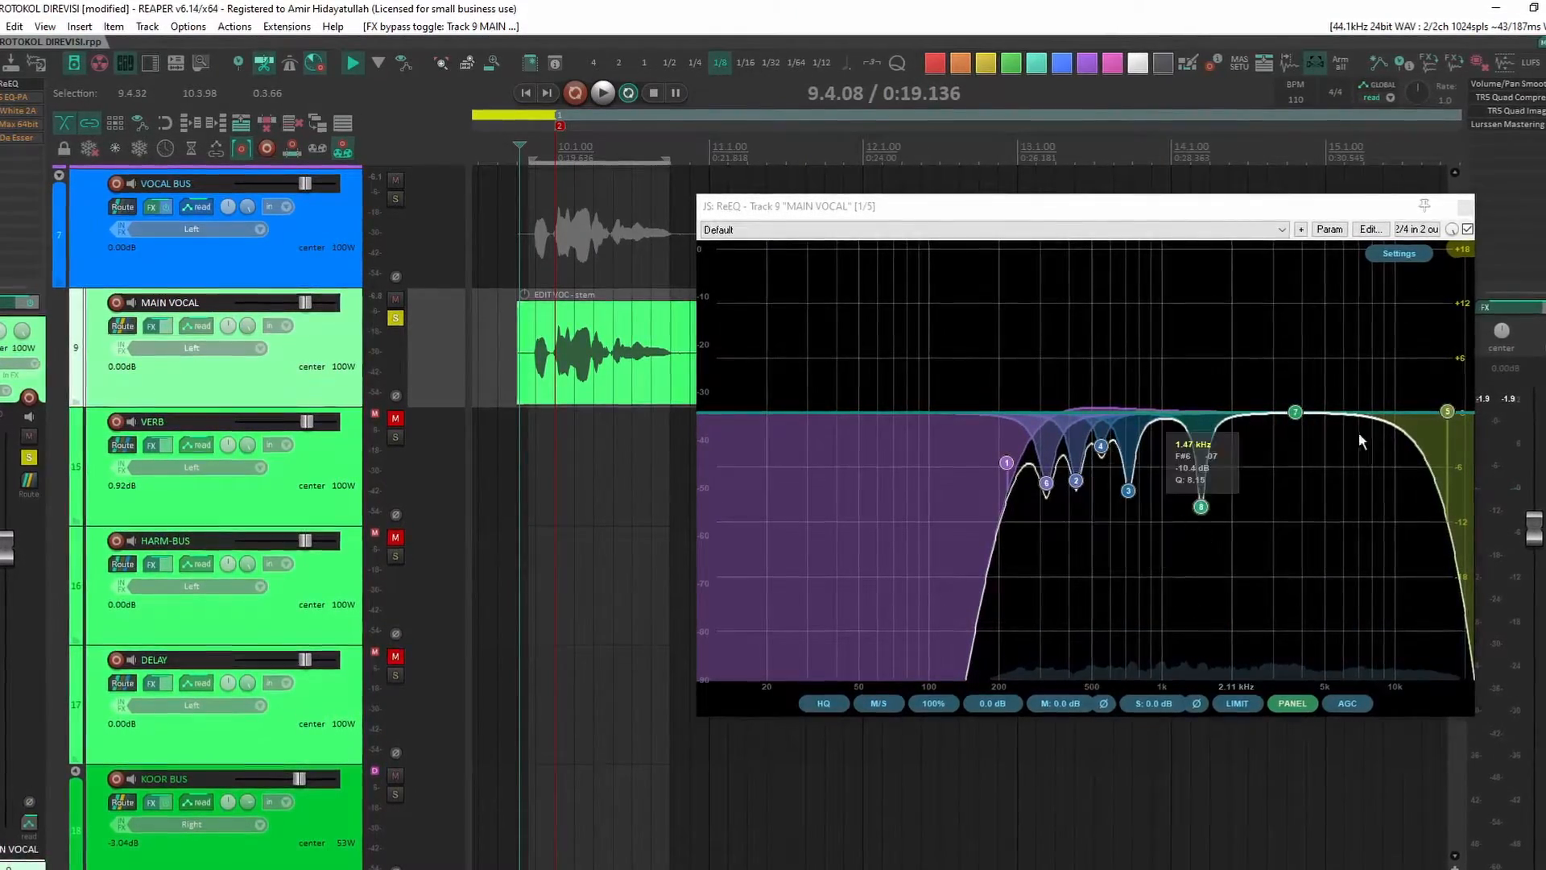
- Open the TR5 EQ-PA plug-in from the MAIN VOCAL track's effects chain and close the ReEQ window
{"action": "left_click", "coordinate": [348, 494]}
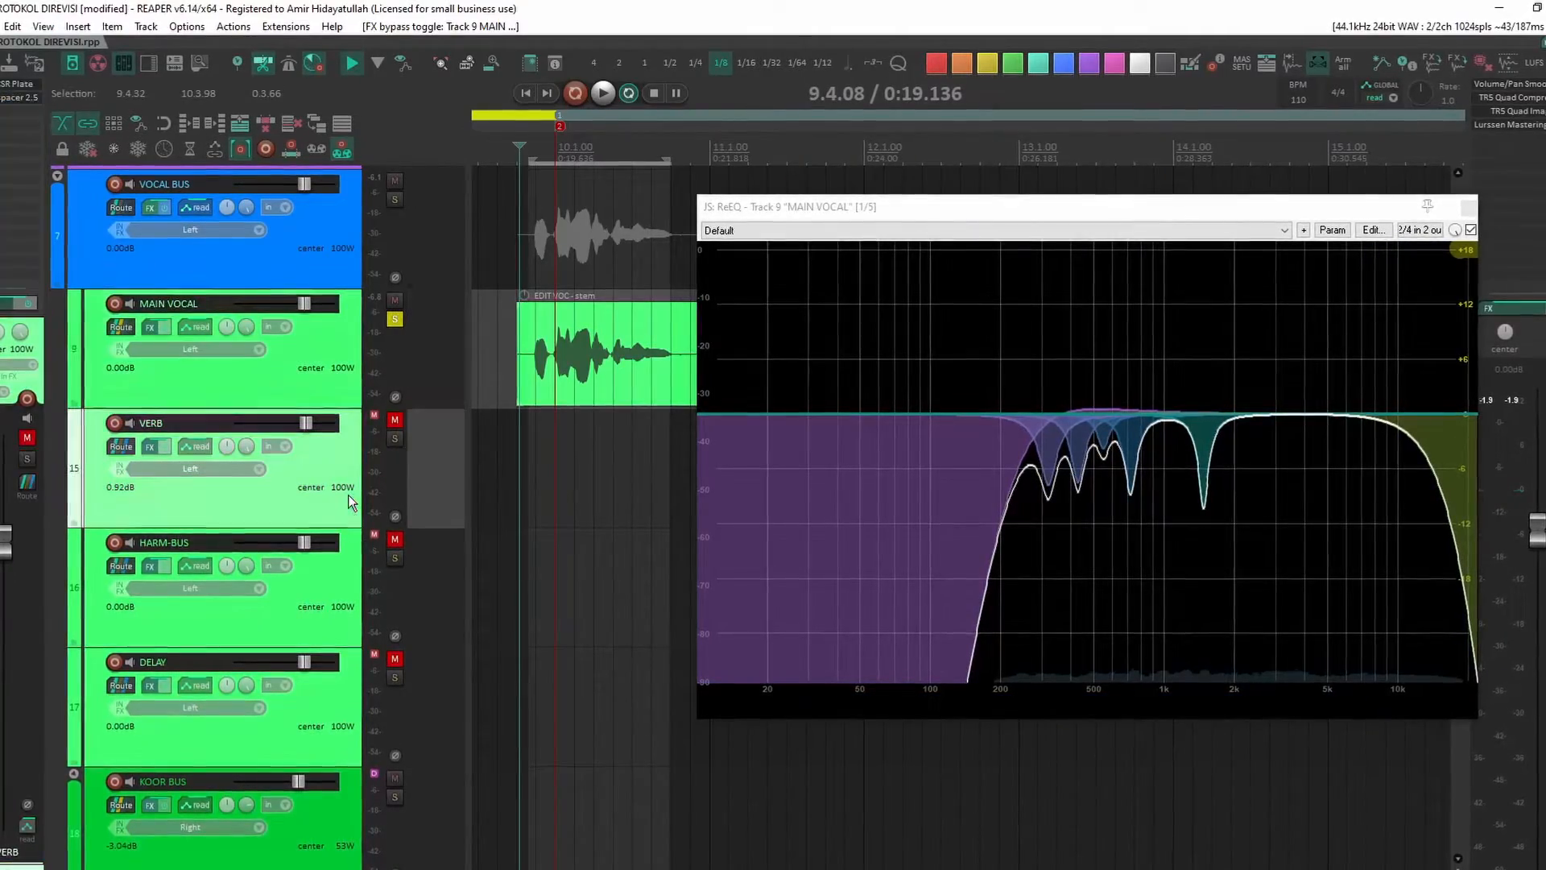
{"action": "left_click", "coordinate": [351, 394]}
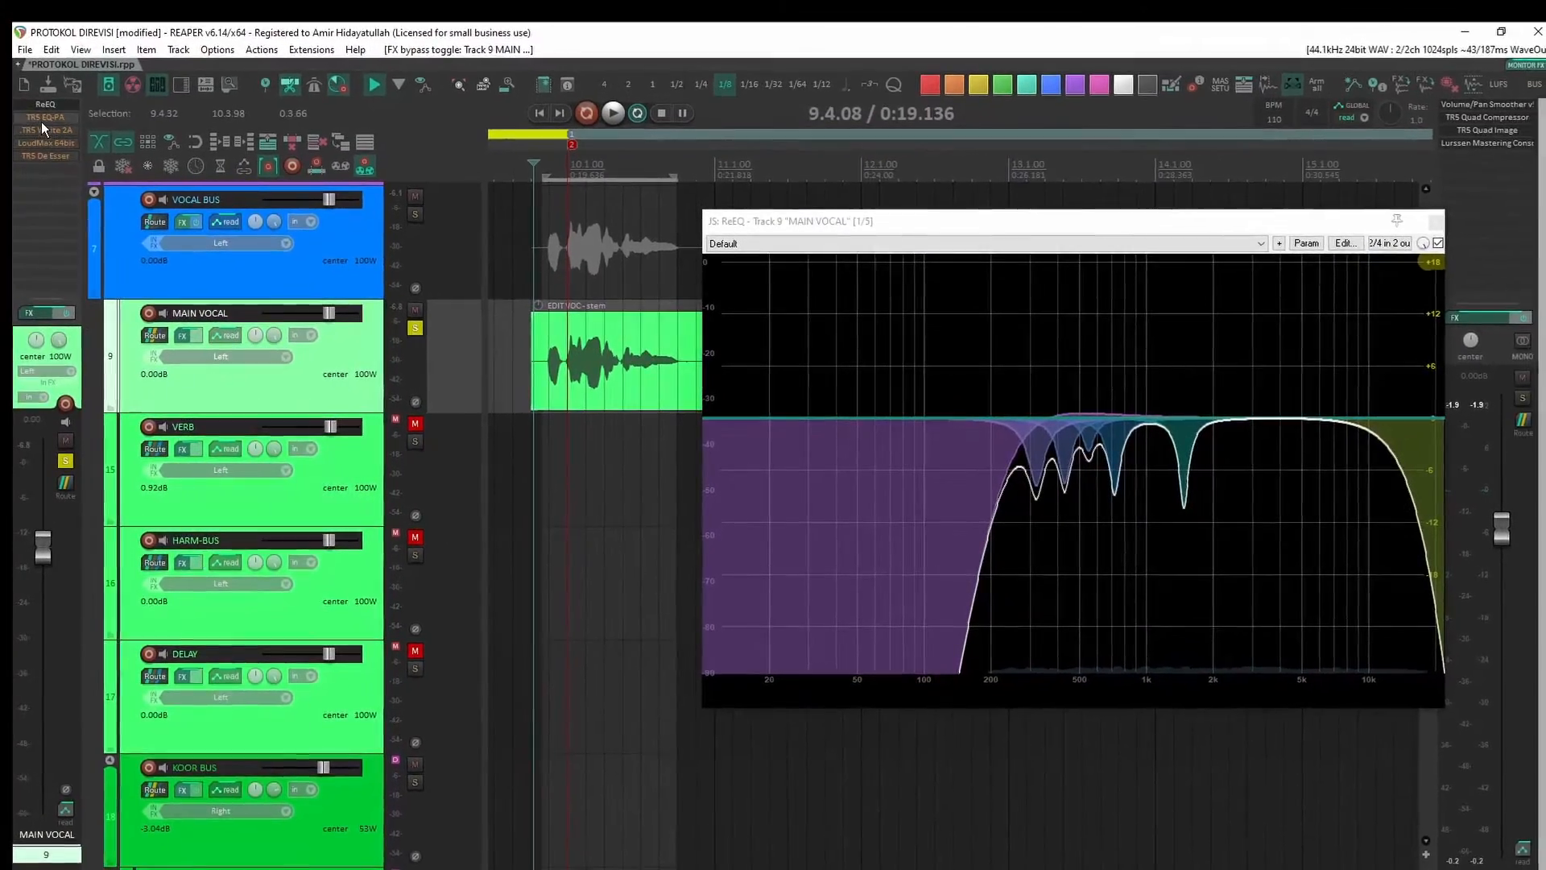
{"action": "left_click", "coordinate": [4, 98]}
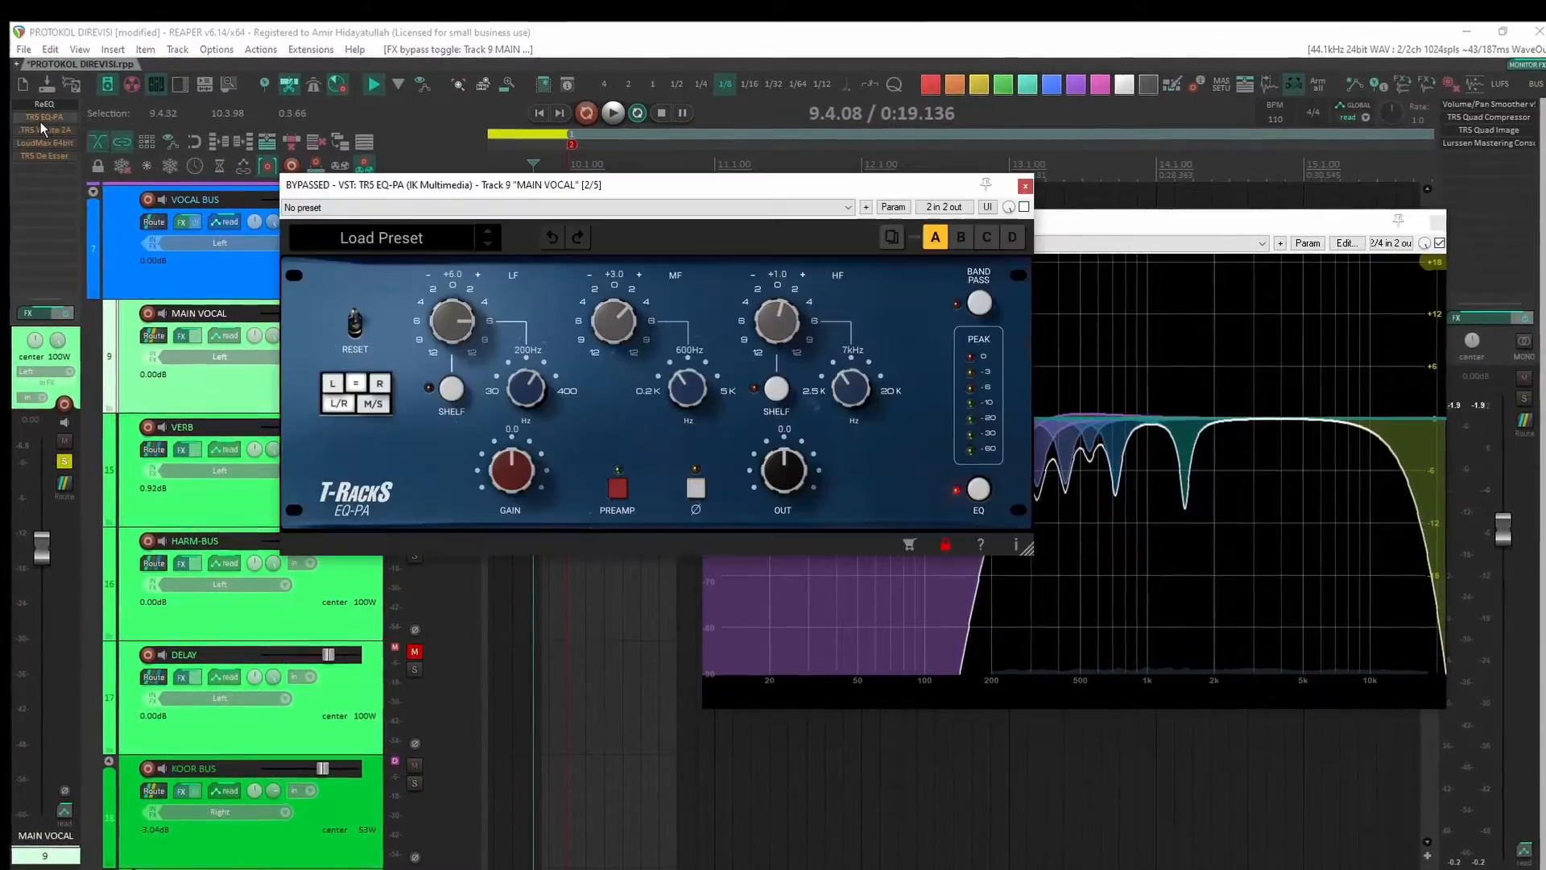
{"action": "left_click", "coordinate": [1437, 222]}
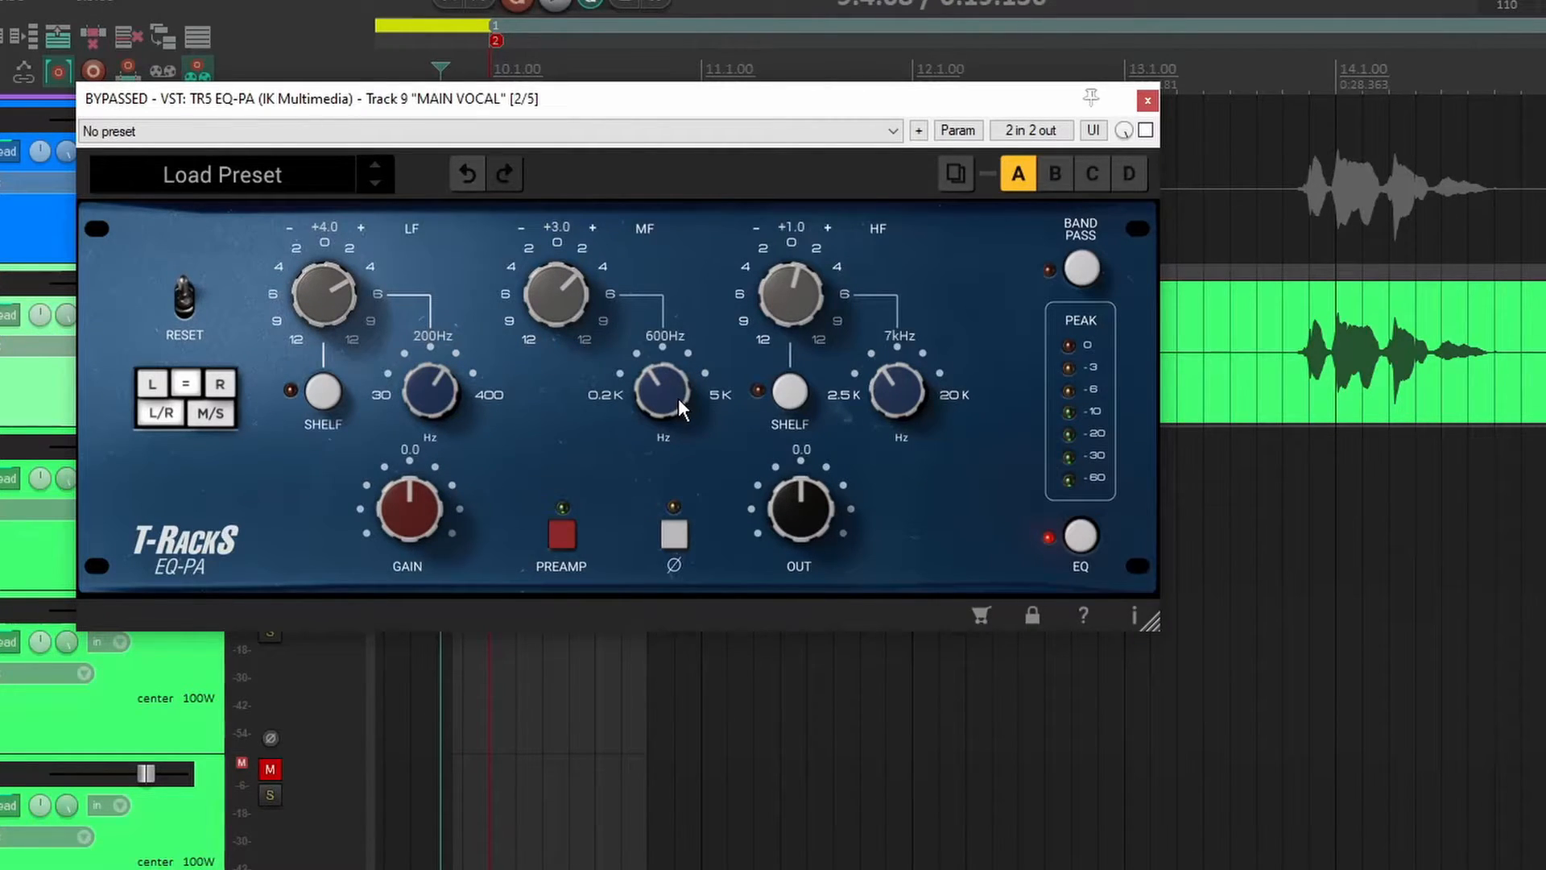
{"action": "left_click", "coordinate": [1542, 16]}
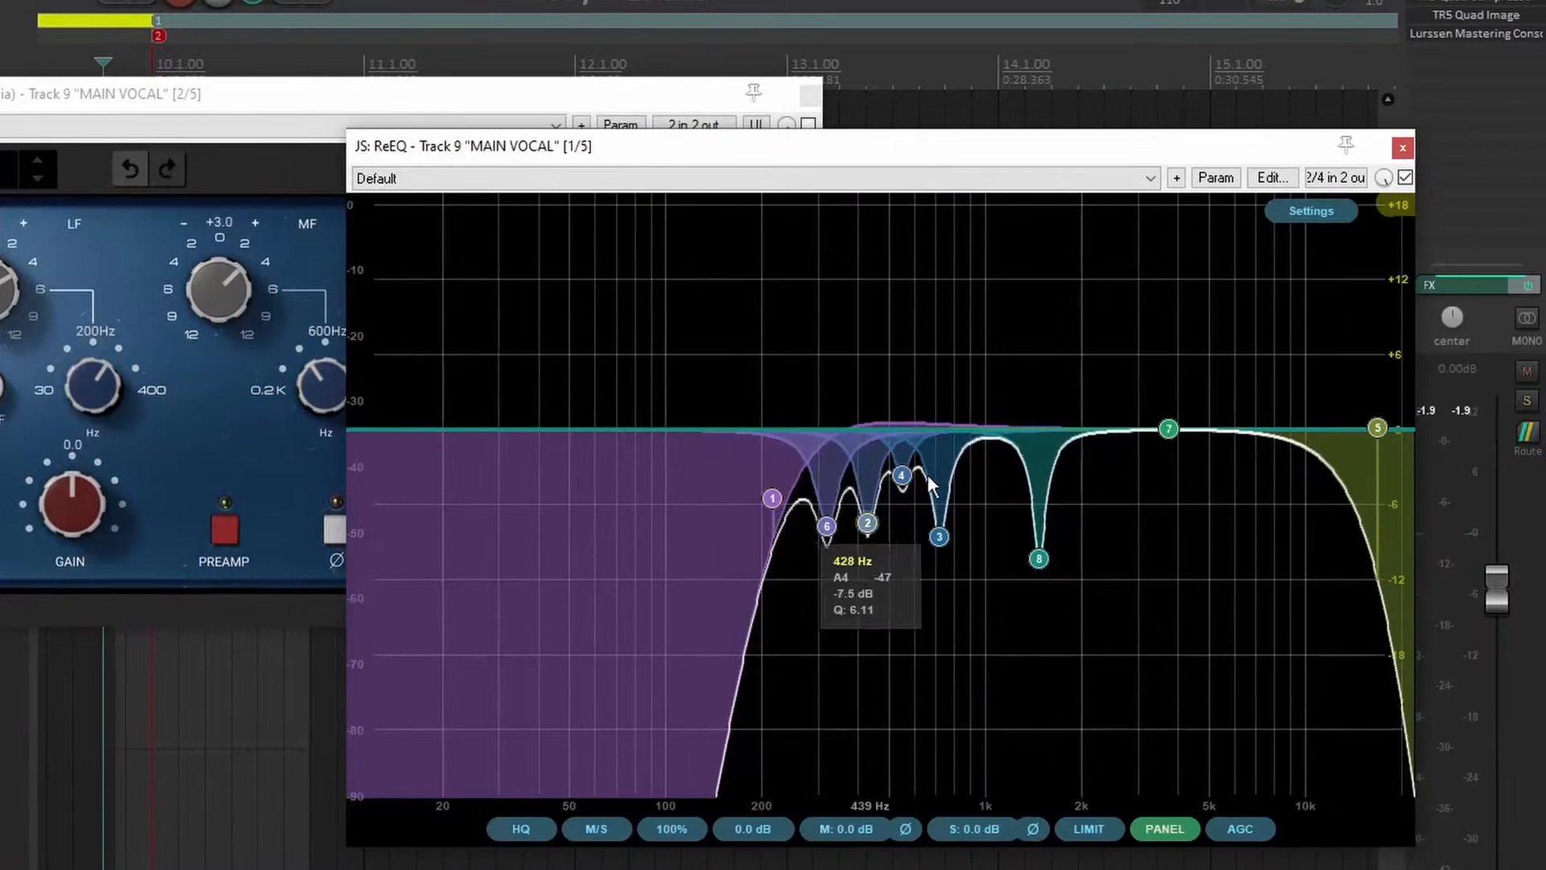
{"action": "left_click", "coordinate": [1403, 149]}
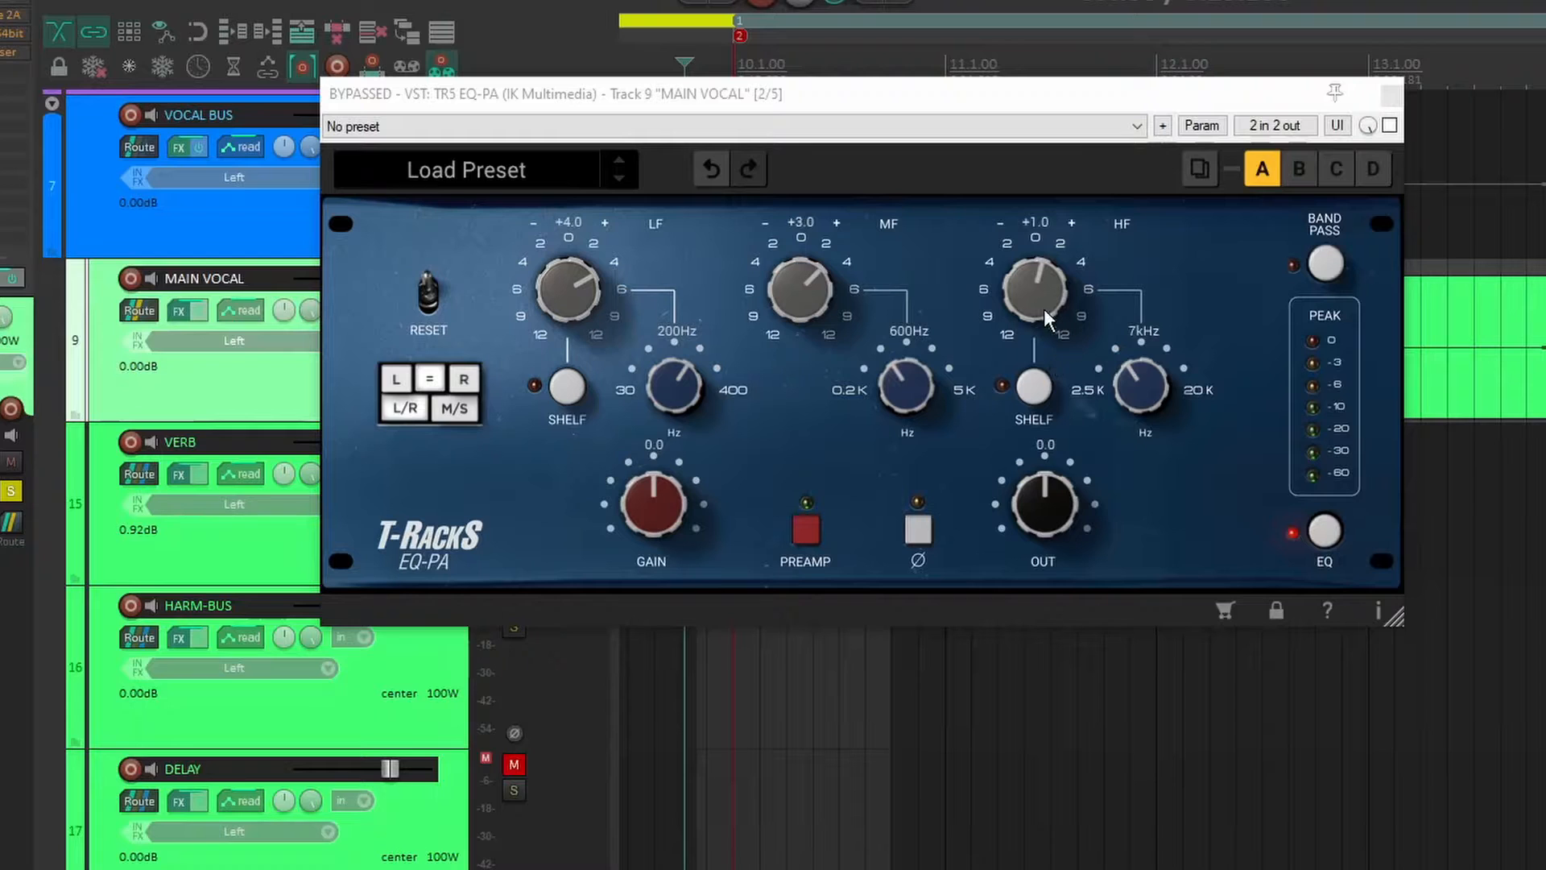
{"action": "left_click", "coordinate": [1038, 307]}
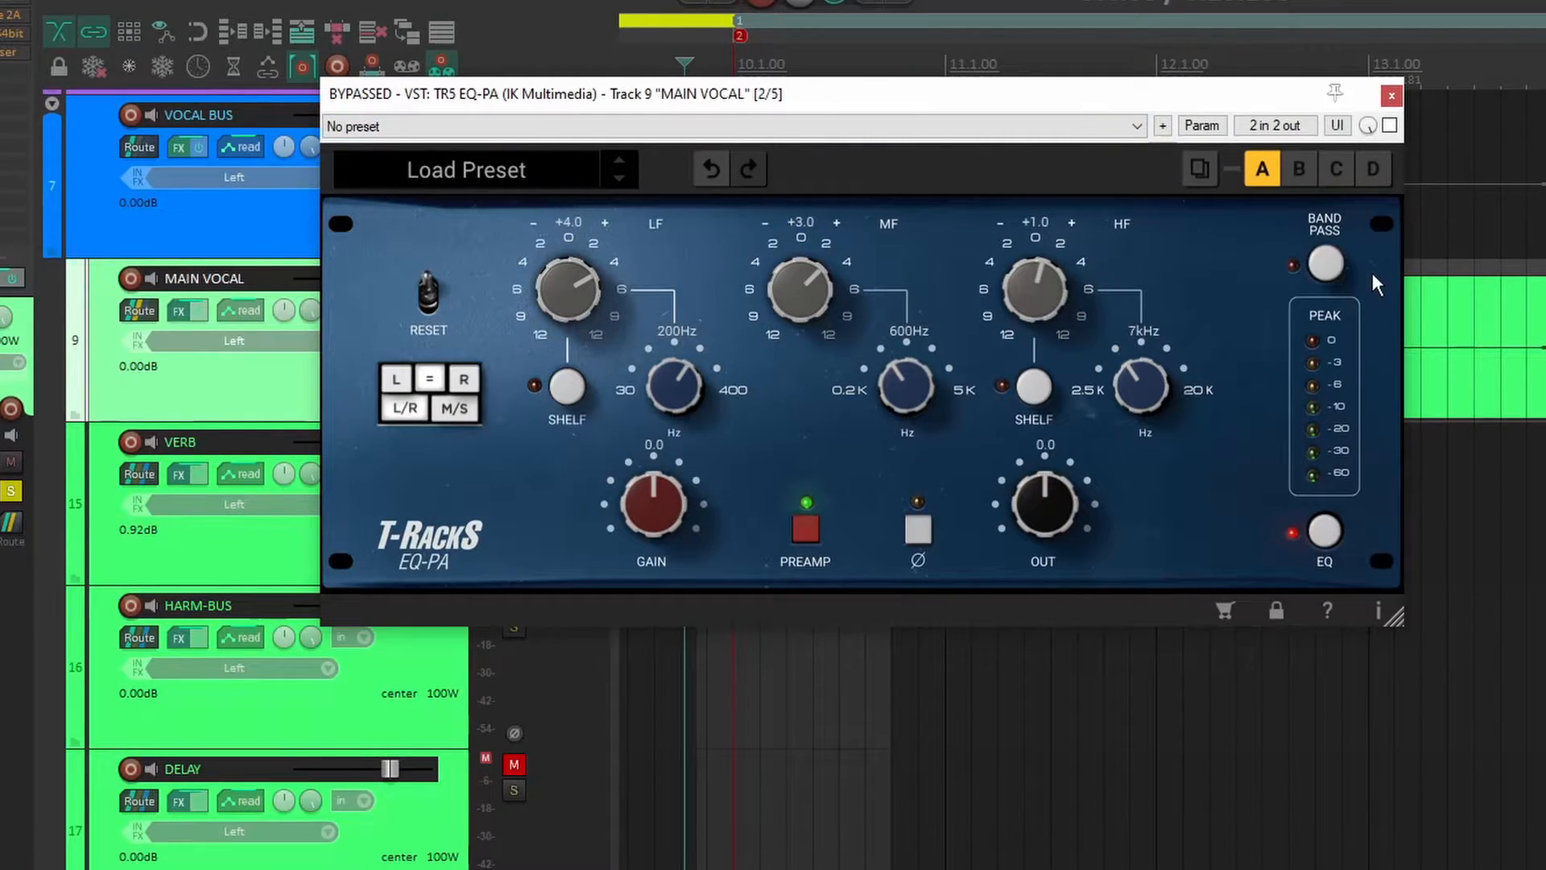
- Enable the TR5 EQ-PA on the main vocal and play the phrase, comparing it with the EQ section switched off and on
{"action": "left_click_drag", "start_coordinate": [1029, 97], "coordinate": [1545, 115]}
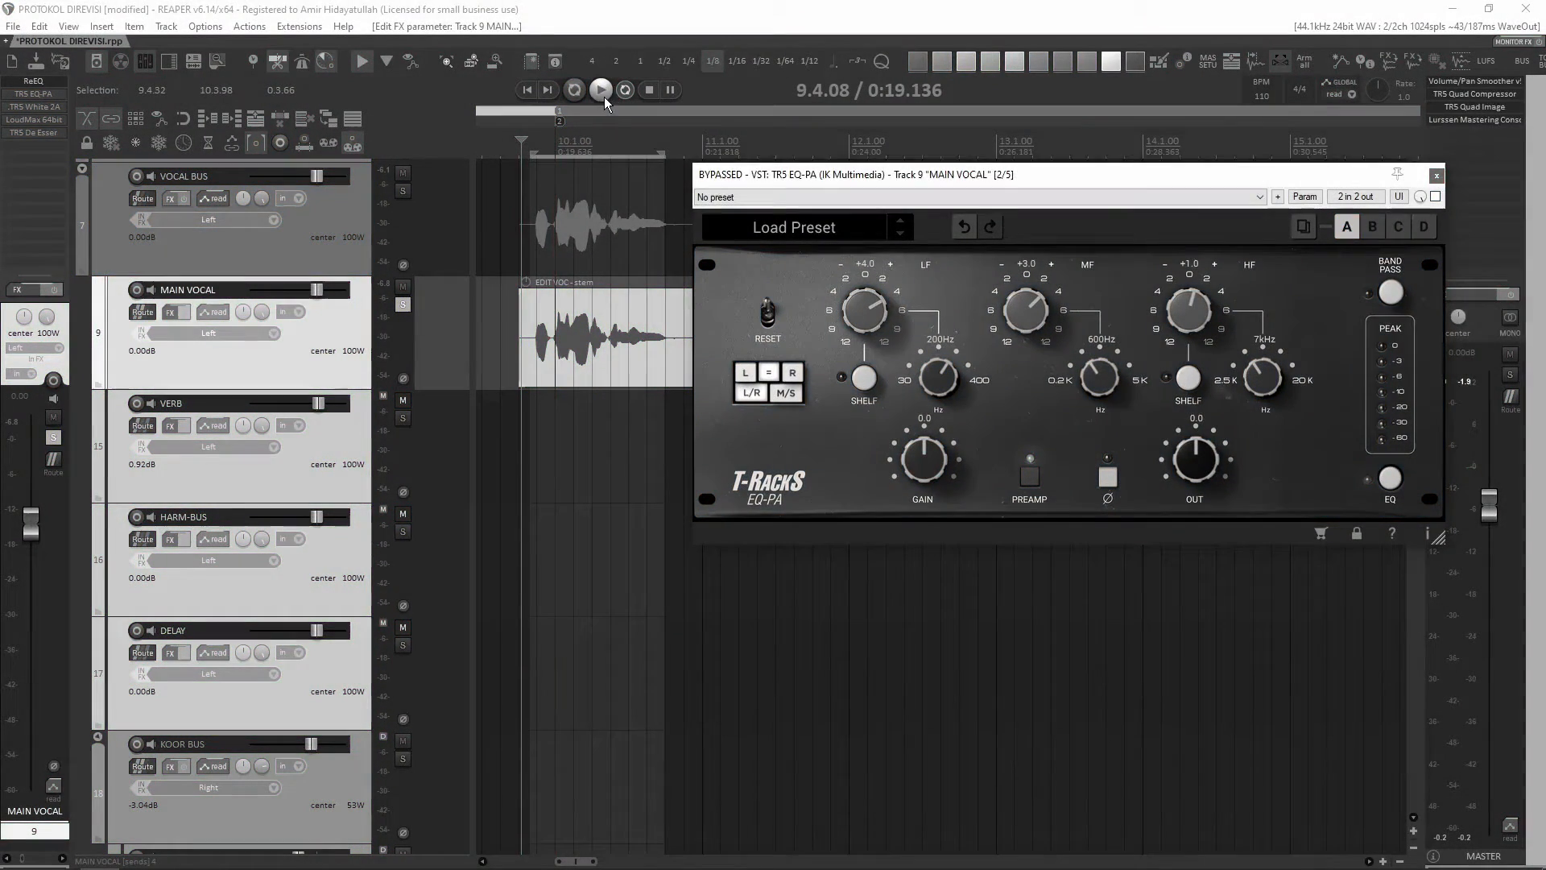
{"action": "left_click", "coordinate": [601, 90]}
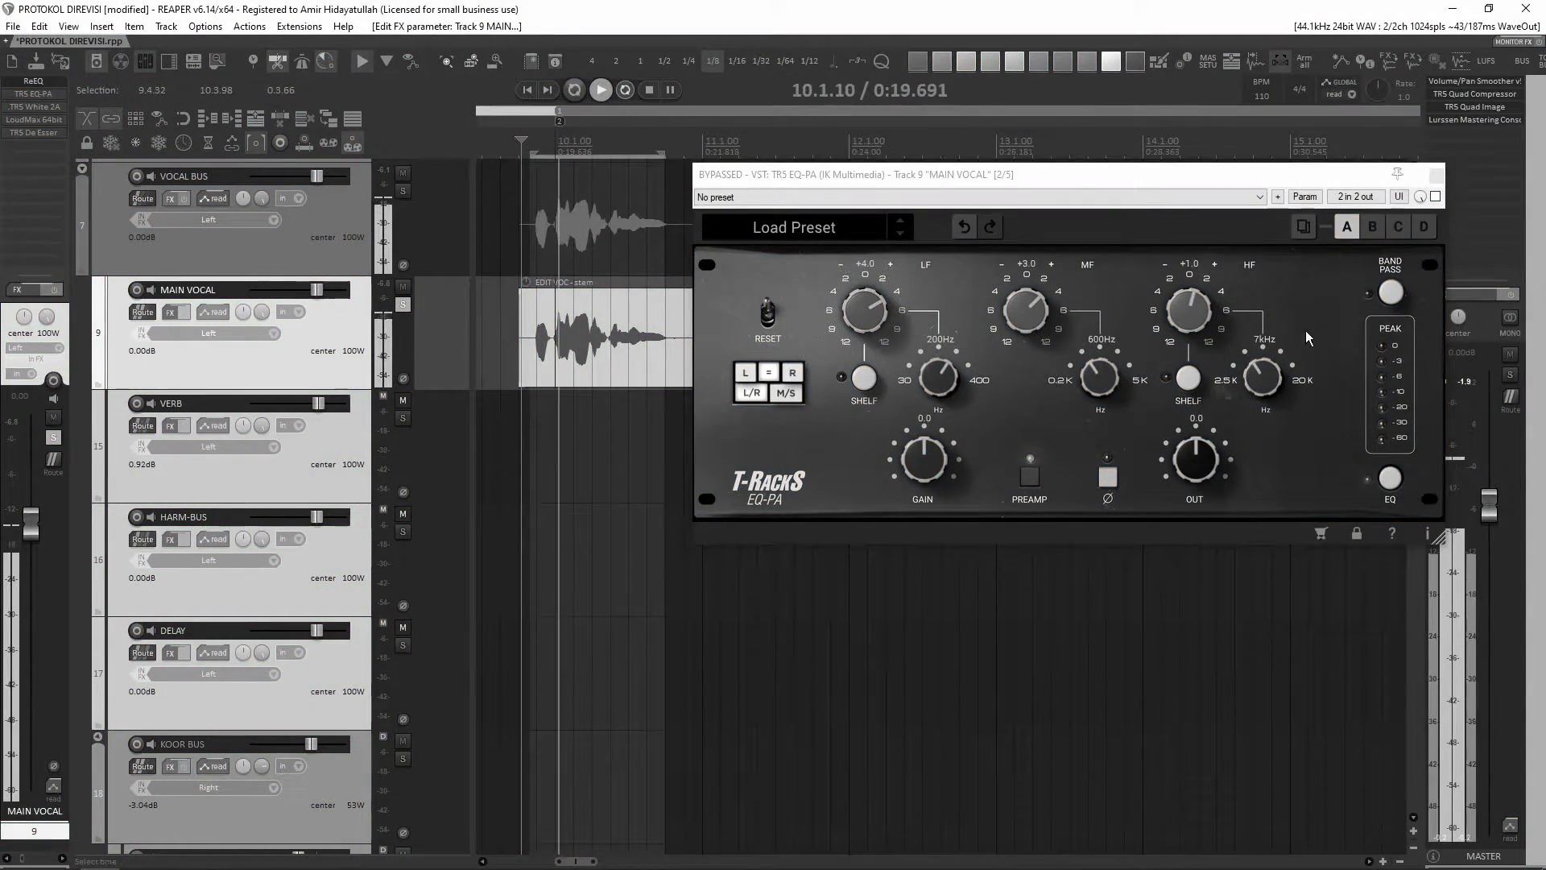
{"action": "left_click", "coordinate": [1435, 196]}
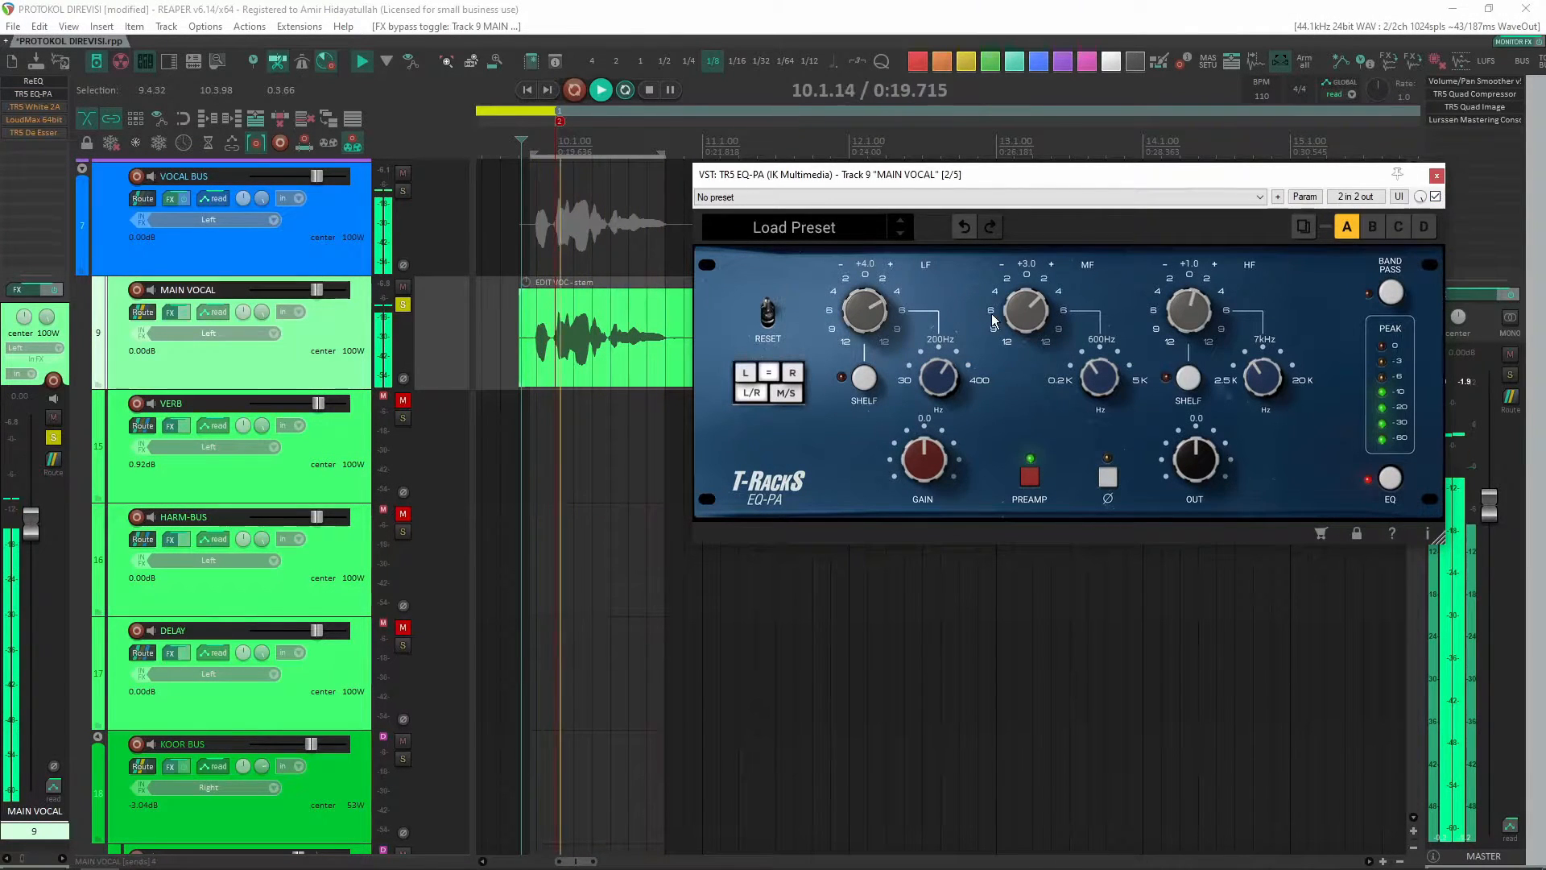
{"action": "left_click", "coordinate": [1393, 488]}
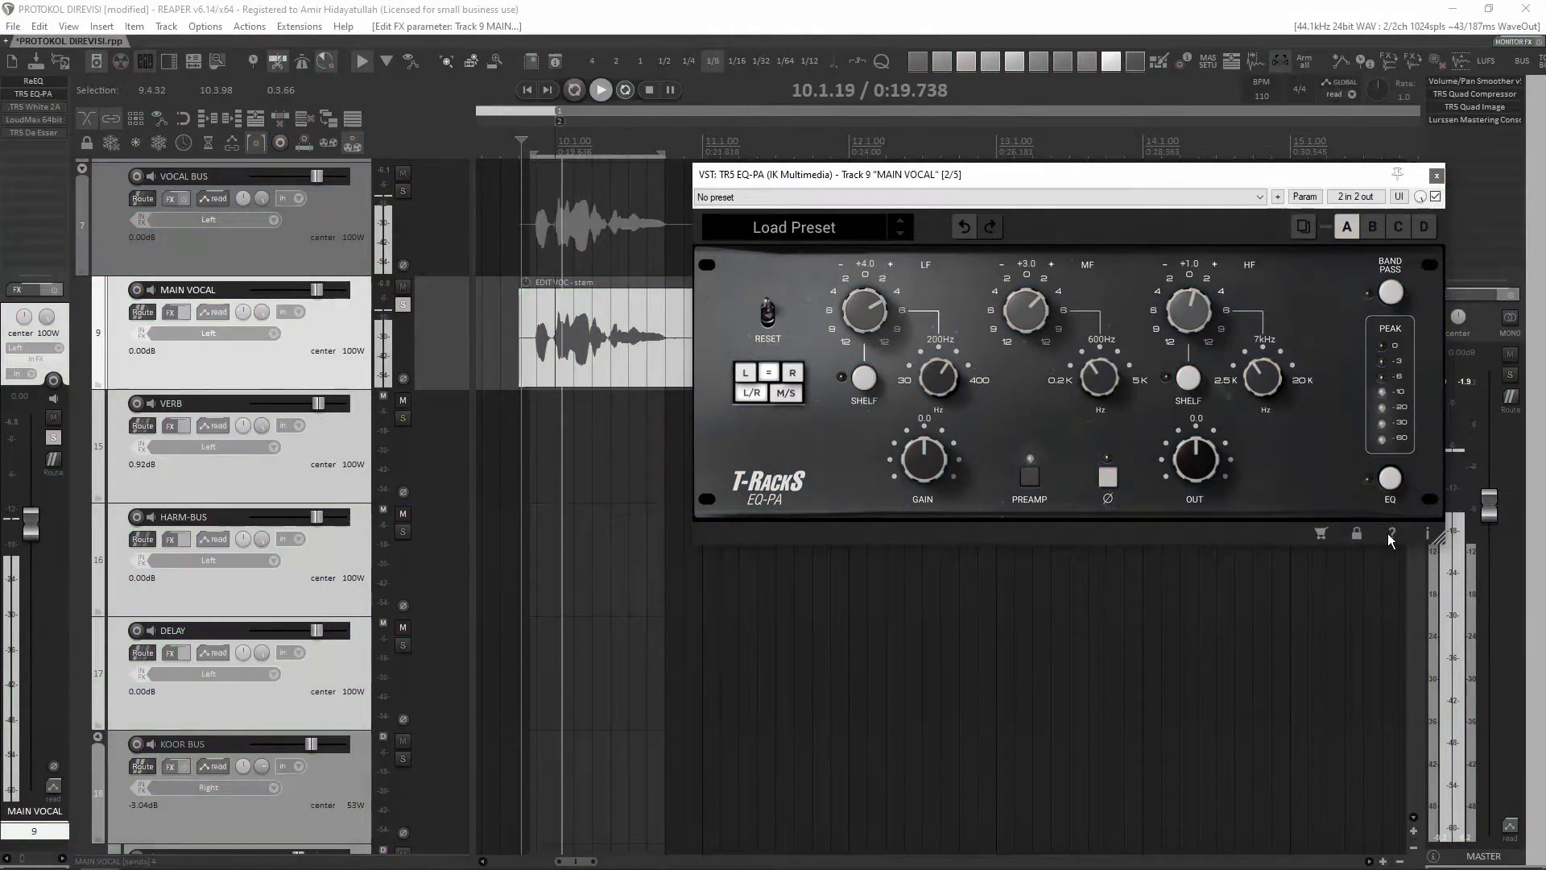
{"action": "left_click", "coordinate": [1390, 481]}
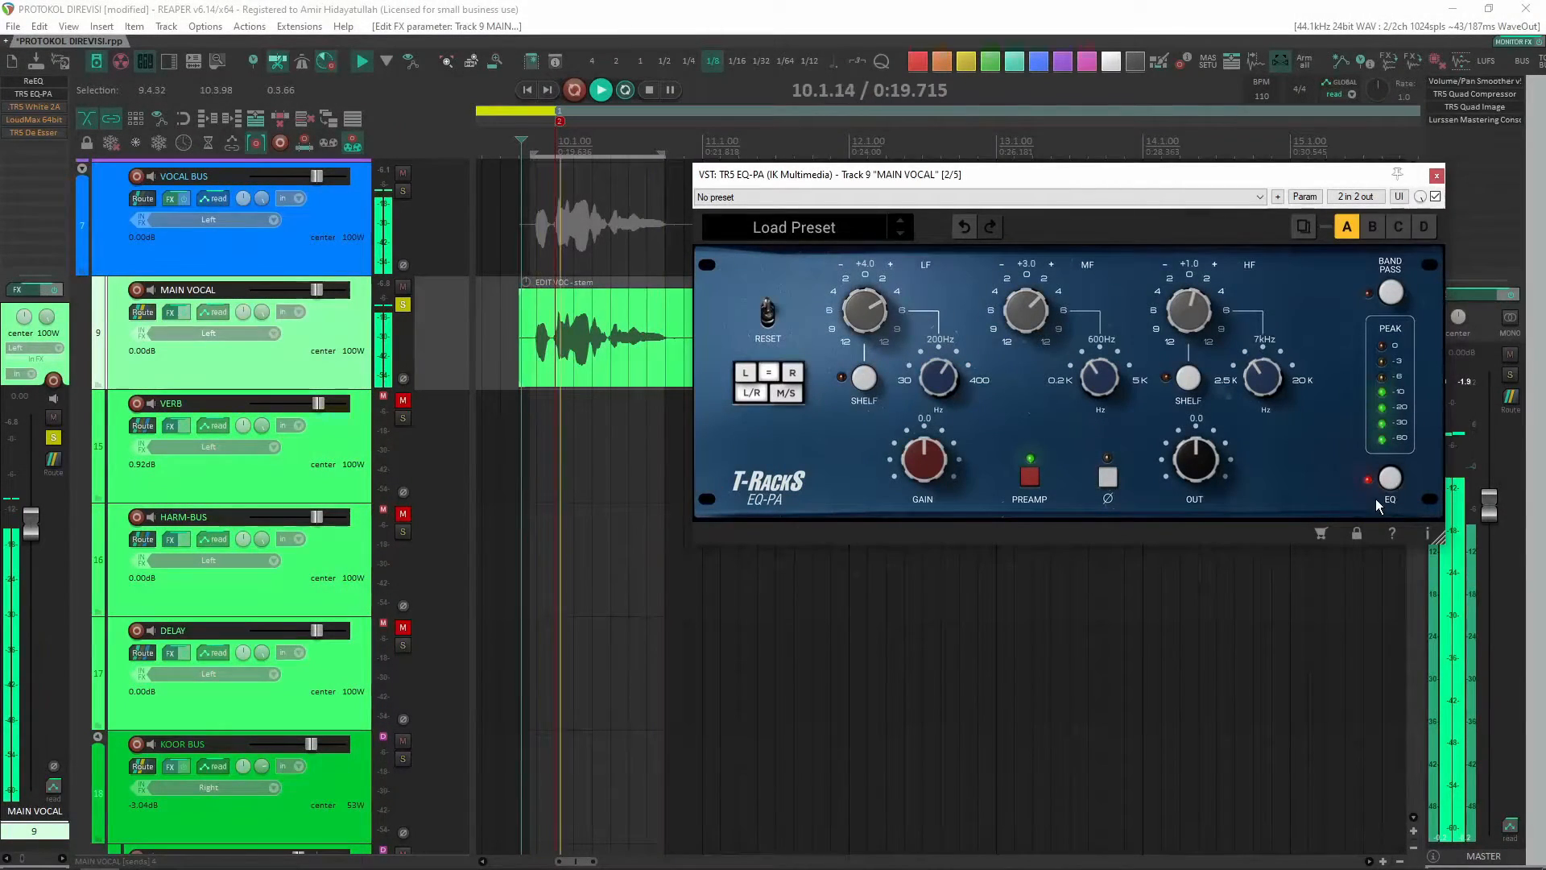
{"action": "left_click", "coordinate": [649, 90]}
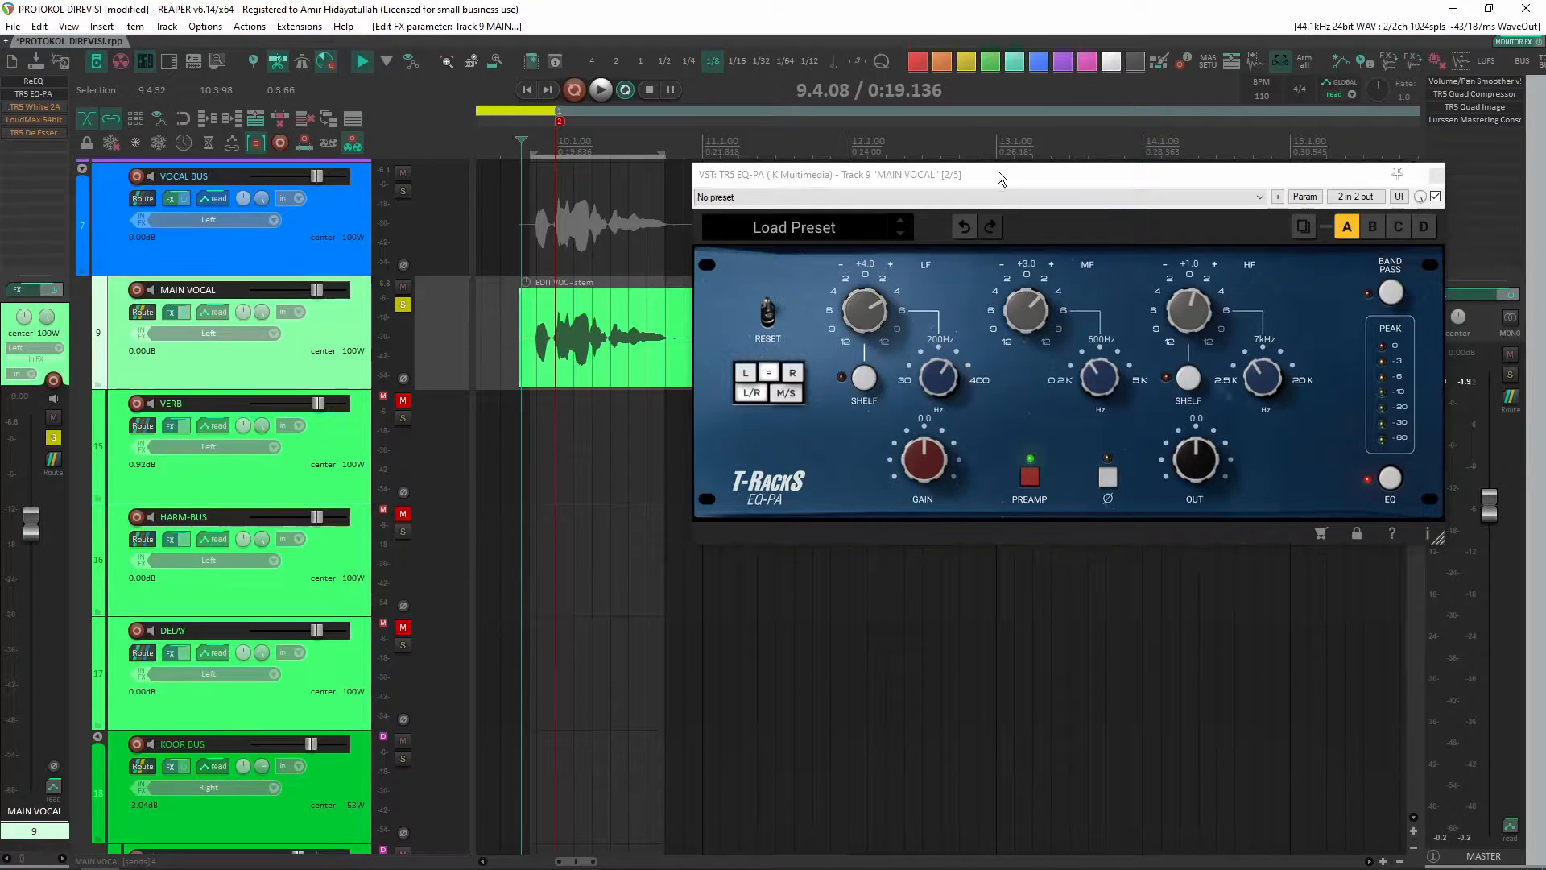
- Reset the EQ-PA controls to their defaults and play the vocal phrase from 9.4.40
{"action": "left_click", "coordinate": [760, 314]}
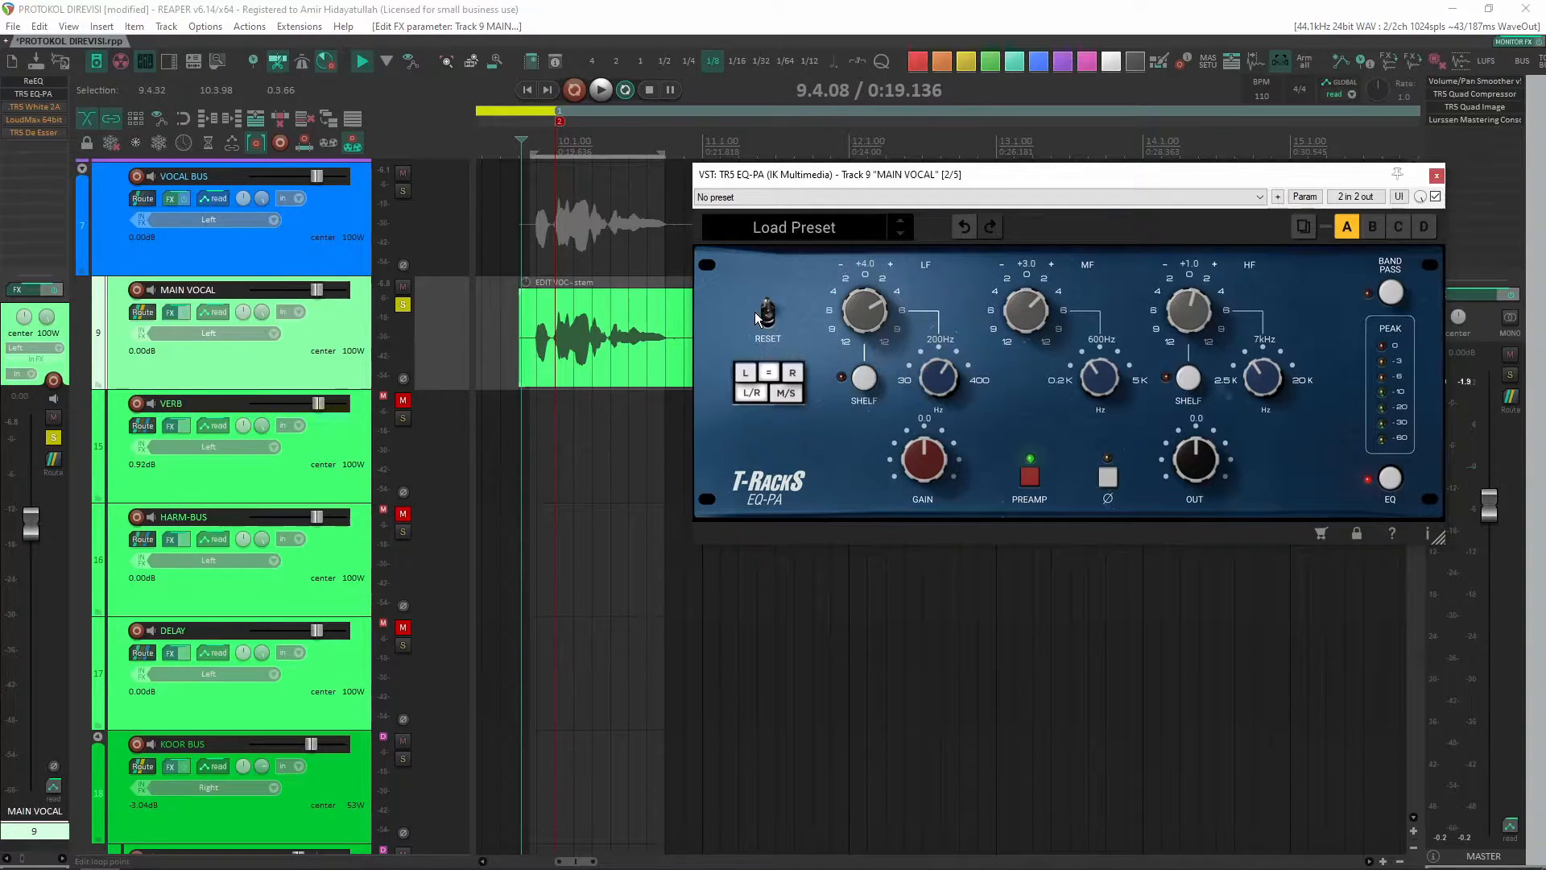
{"action": "left_click", "coordinate": [754, 314]}
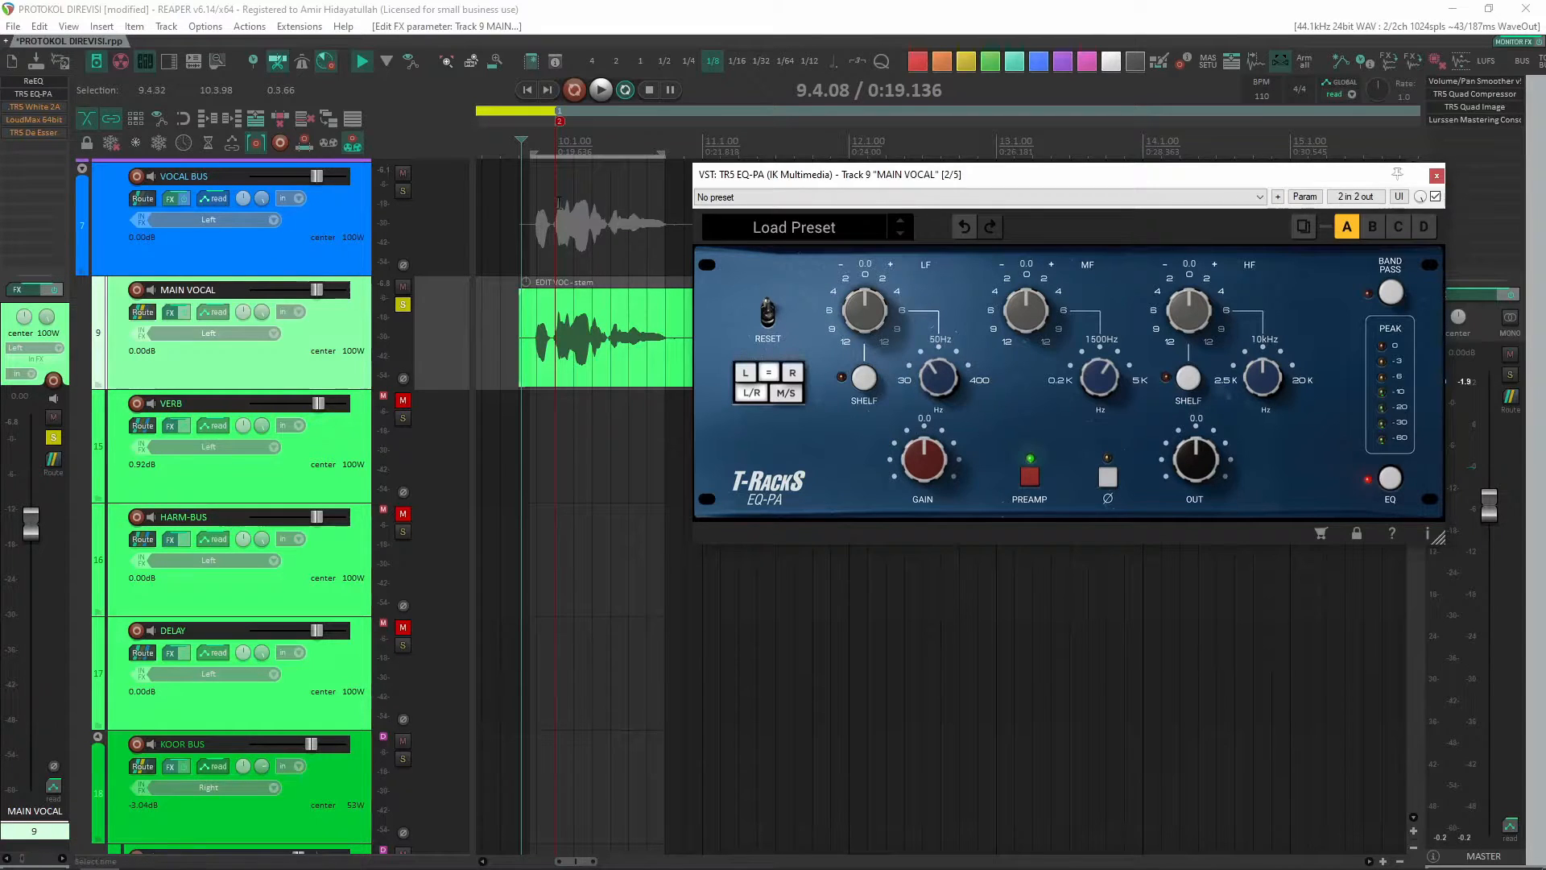
{"action": "left_click", "coordinate": [534, 159]}
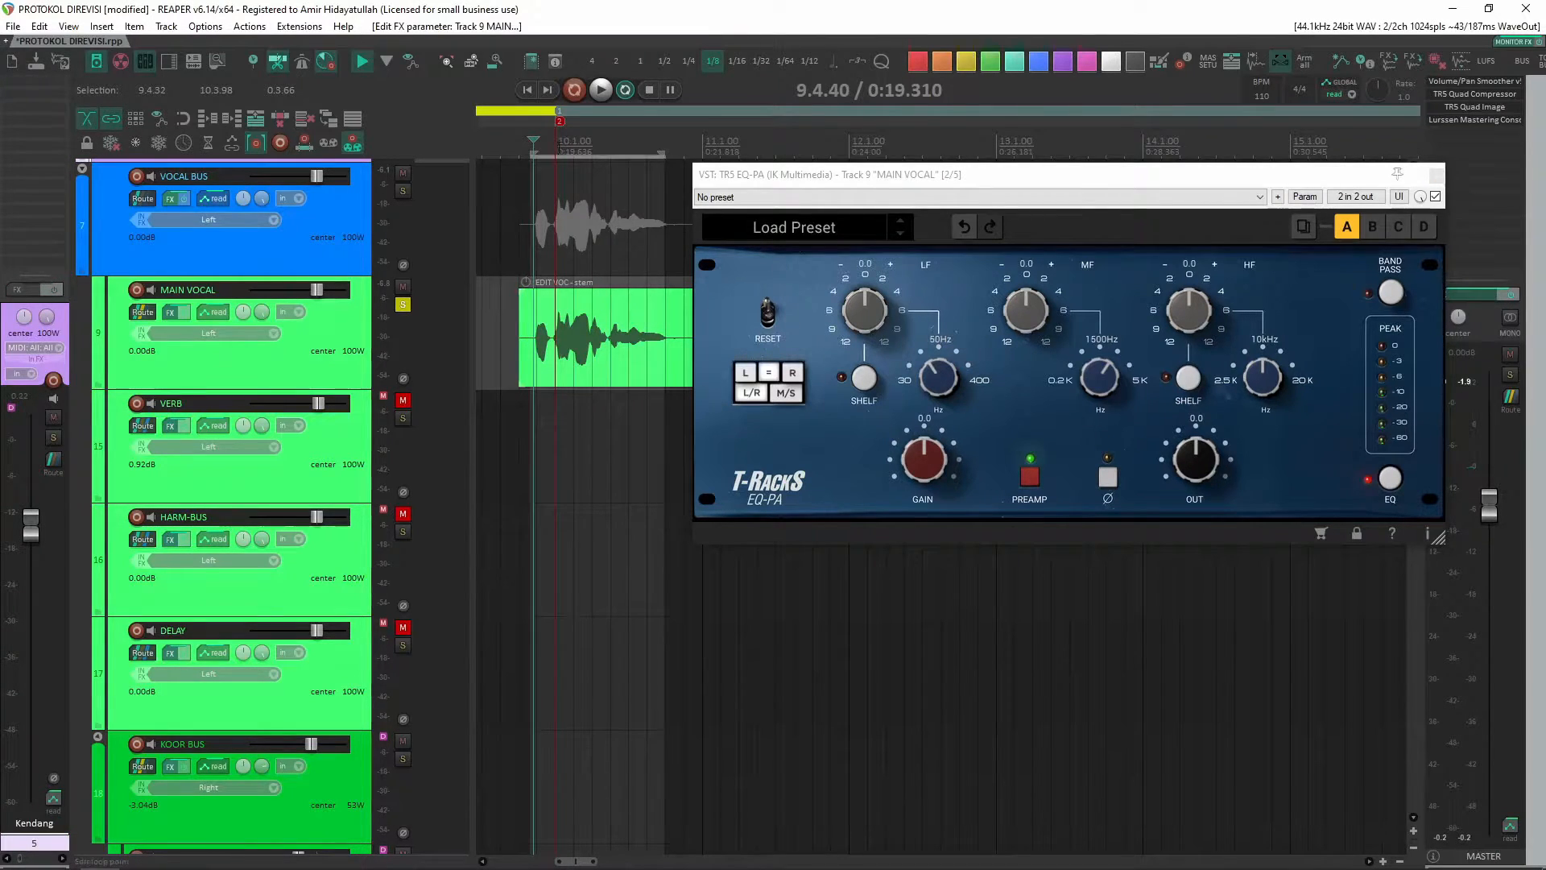
{"action": "left_click", "coordinate": [607, 93]}
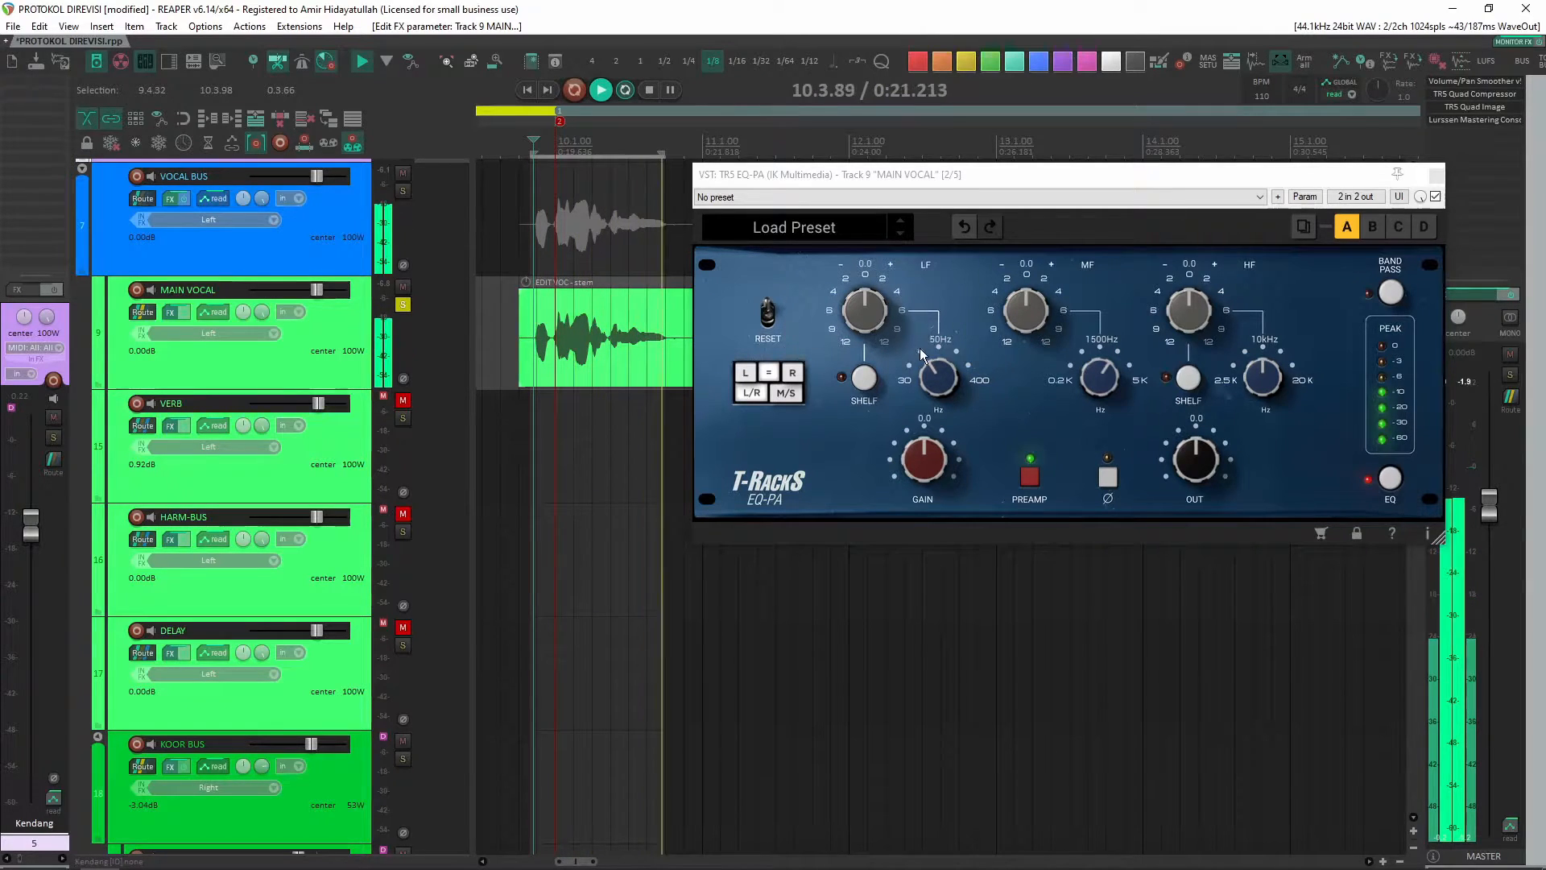
- Boost the EQ-PA's LF band by +5.0 and set its frequency to 300 Hz
{"action": "left_click_drag", "start_coordinate": [867, 312], "coordinate": [880, 228]}
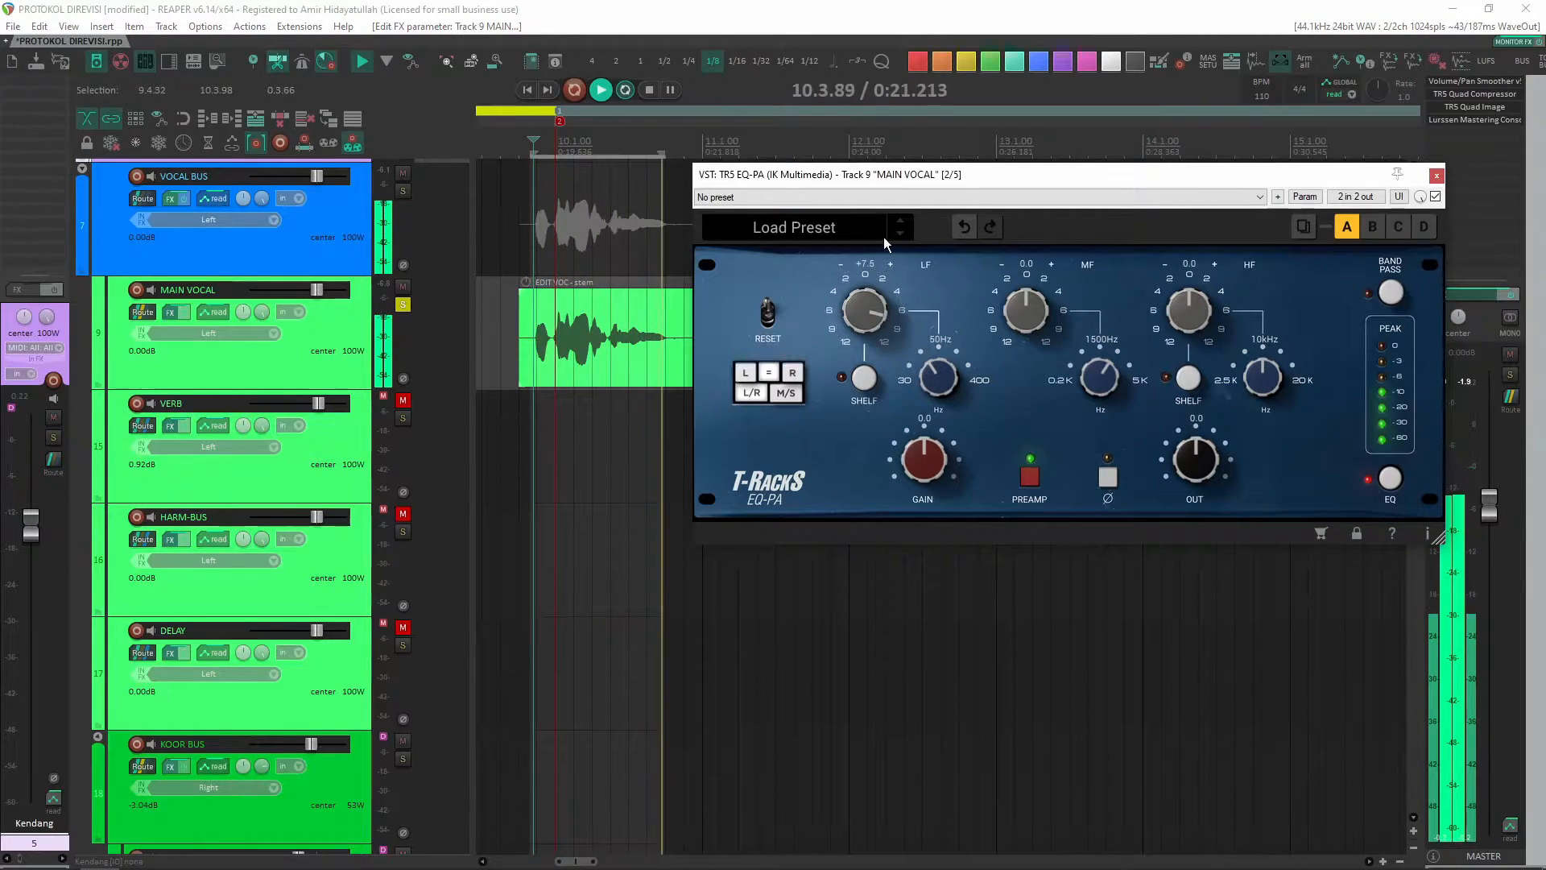
{"action": "left_click_drag", "start_coordinate": [937, 380], "coordinate": [981, 243]}
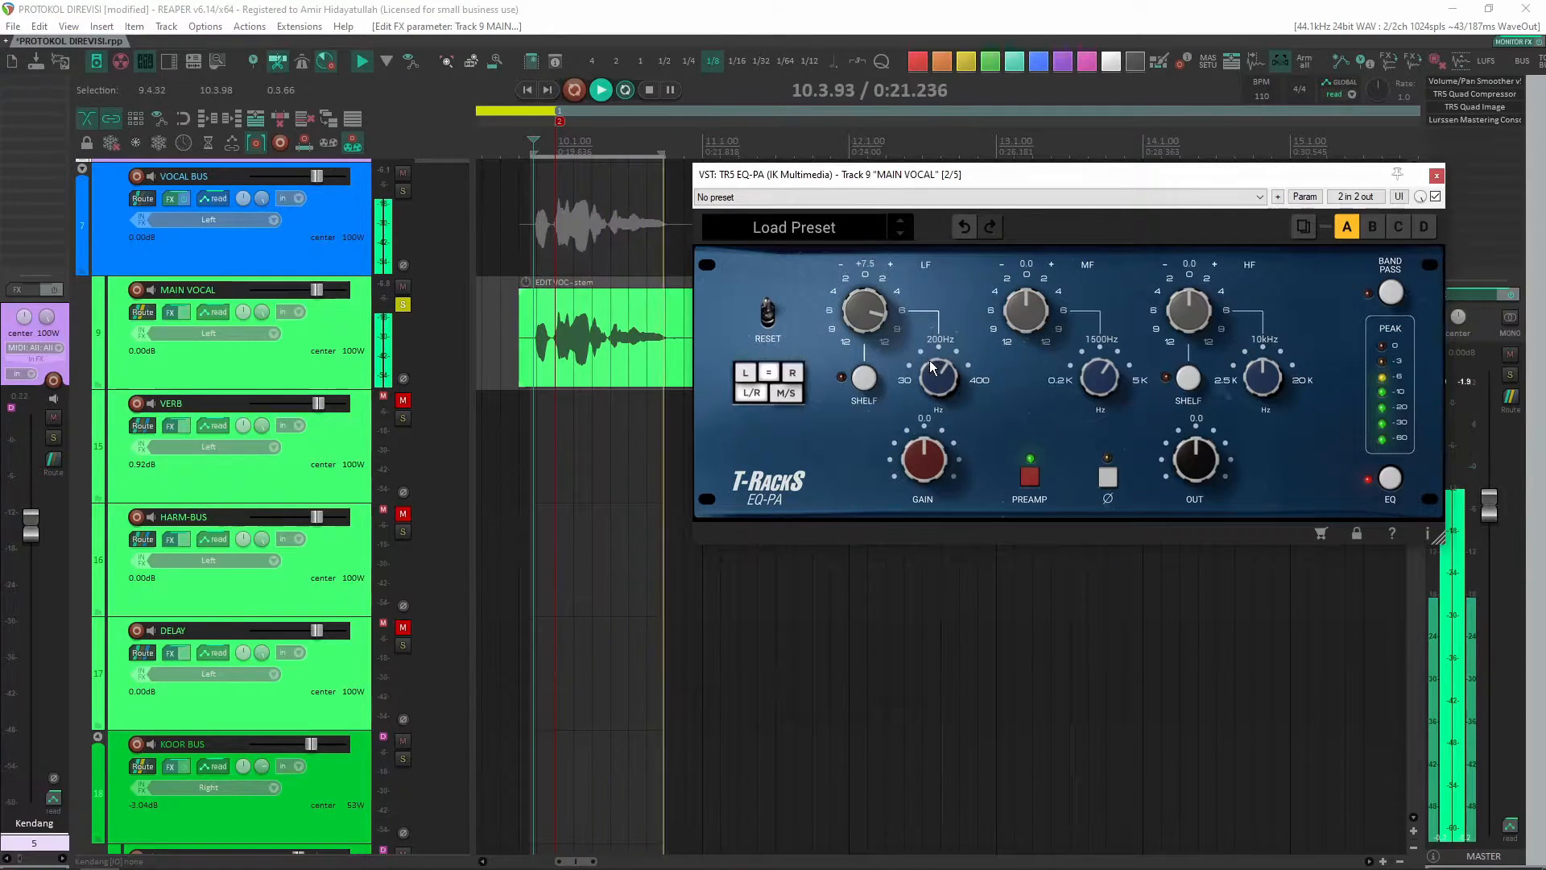
{"action": "mouse_move", "coordinate": [878, 316]}
{"action": "left_mouse_down"}
{"action": "mouse_move", "coordinate": [889, 358]}
{"action": "mouse_move", "coordinate": [878, 175]}
{"action": "mouse_move", "coordinate": [873, 338]}
{"action": "left_mouse_up"}
- Boost the EQ-PA's MF band by +3.0 and set its frequency to 800 Hz
{"action": "left_click_drag", "start_coordinate": [1027, 322], "coordinate": [1027, 282]}
{"action": "left_click_drag", "start_coordinate": [1099, 378], "coordinate": [1099, 446]}
{"action": "left_click_drag", "start_coordinate": [1028, 314], "coordinate": [1027, 296]}
{"action": "left_click_drag", "start_coordinate": [1031, 372], "coordinate": [1026, 354]}
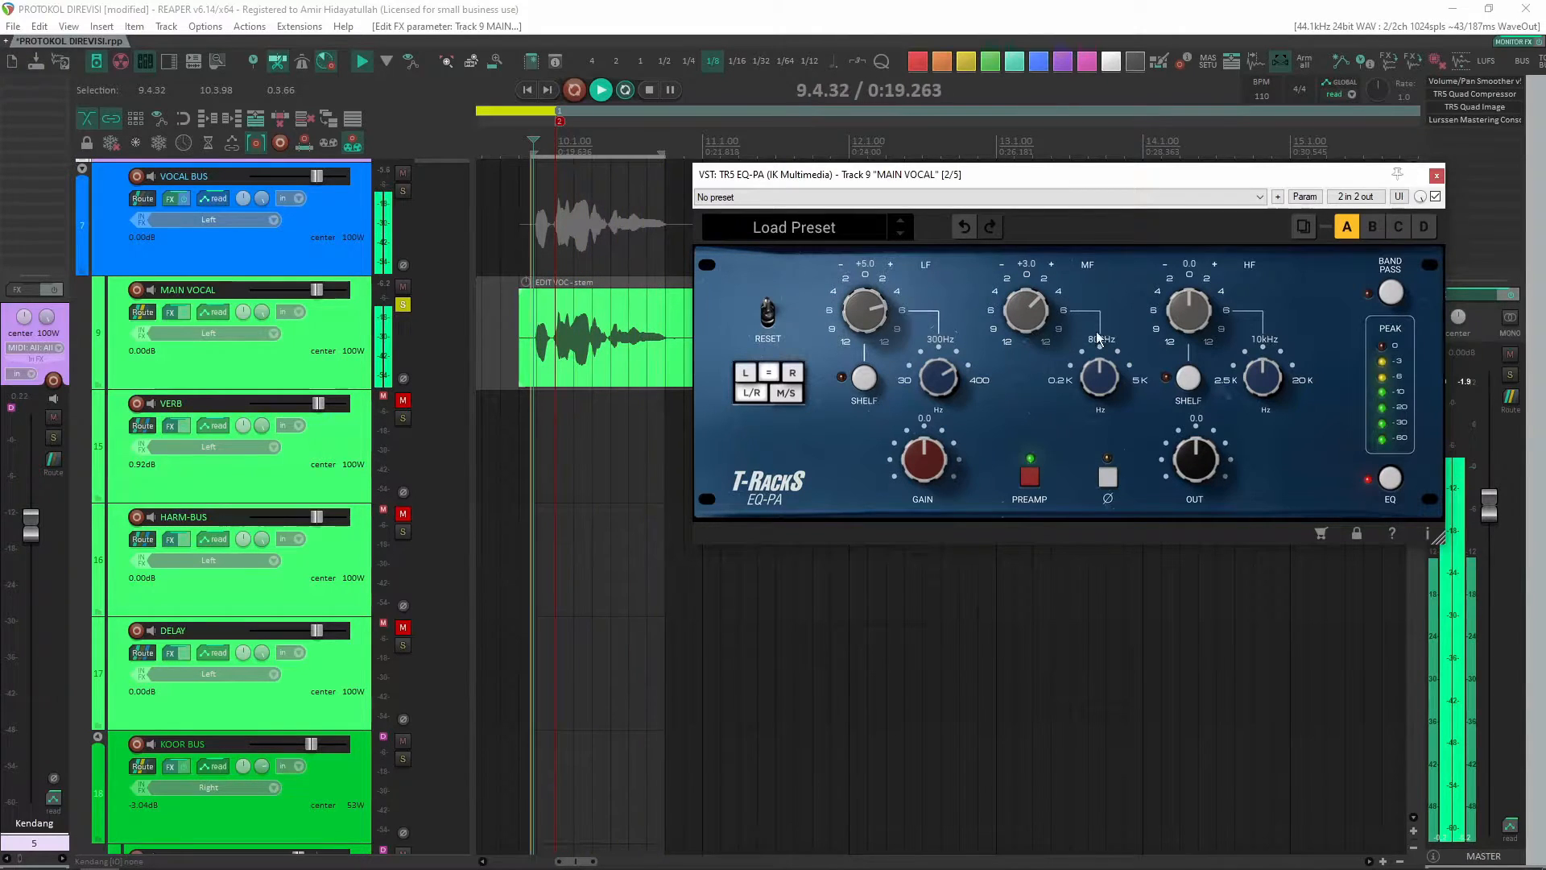
- Set the EQ-PA's HF band to 7 kHz with a +3.0 boost, after trying a +10.5 boost
{"action": "left_click_drag", "start_coordinate": [1190, 305], "coordinate": [1200, 278]}
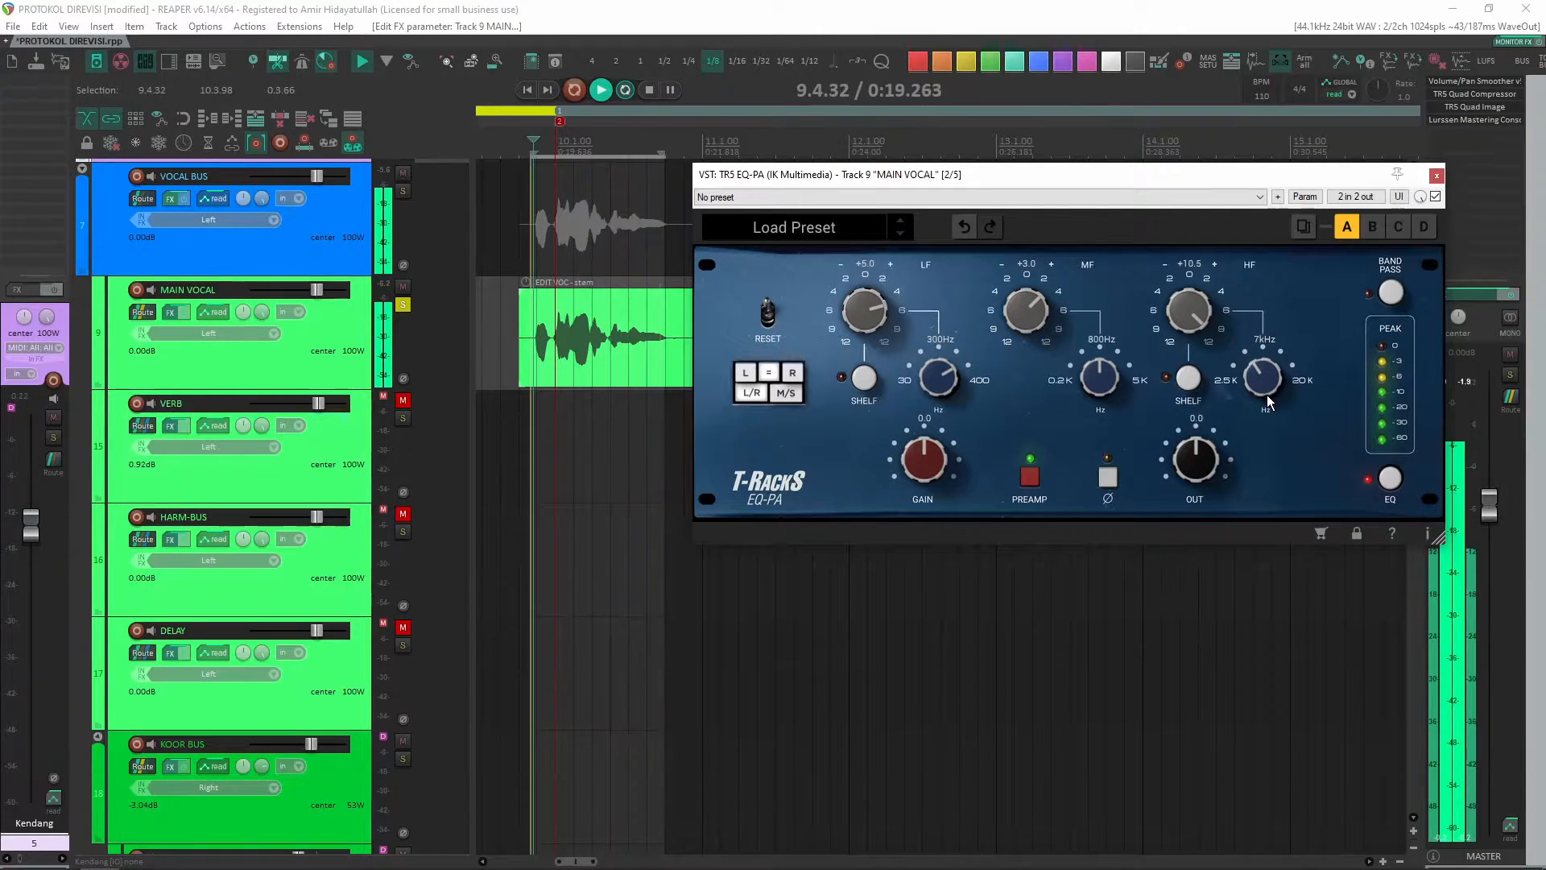
{"action": "left_click_drag", "start_coordinate": [1196, 332], "coordinate": [1194, 368]}
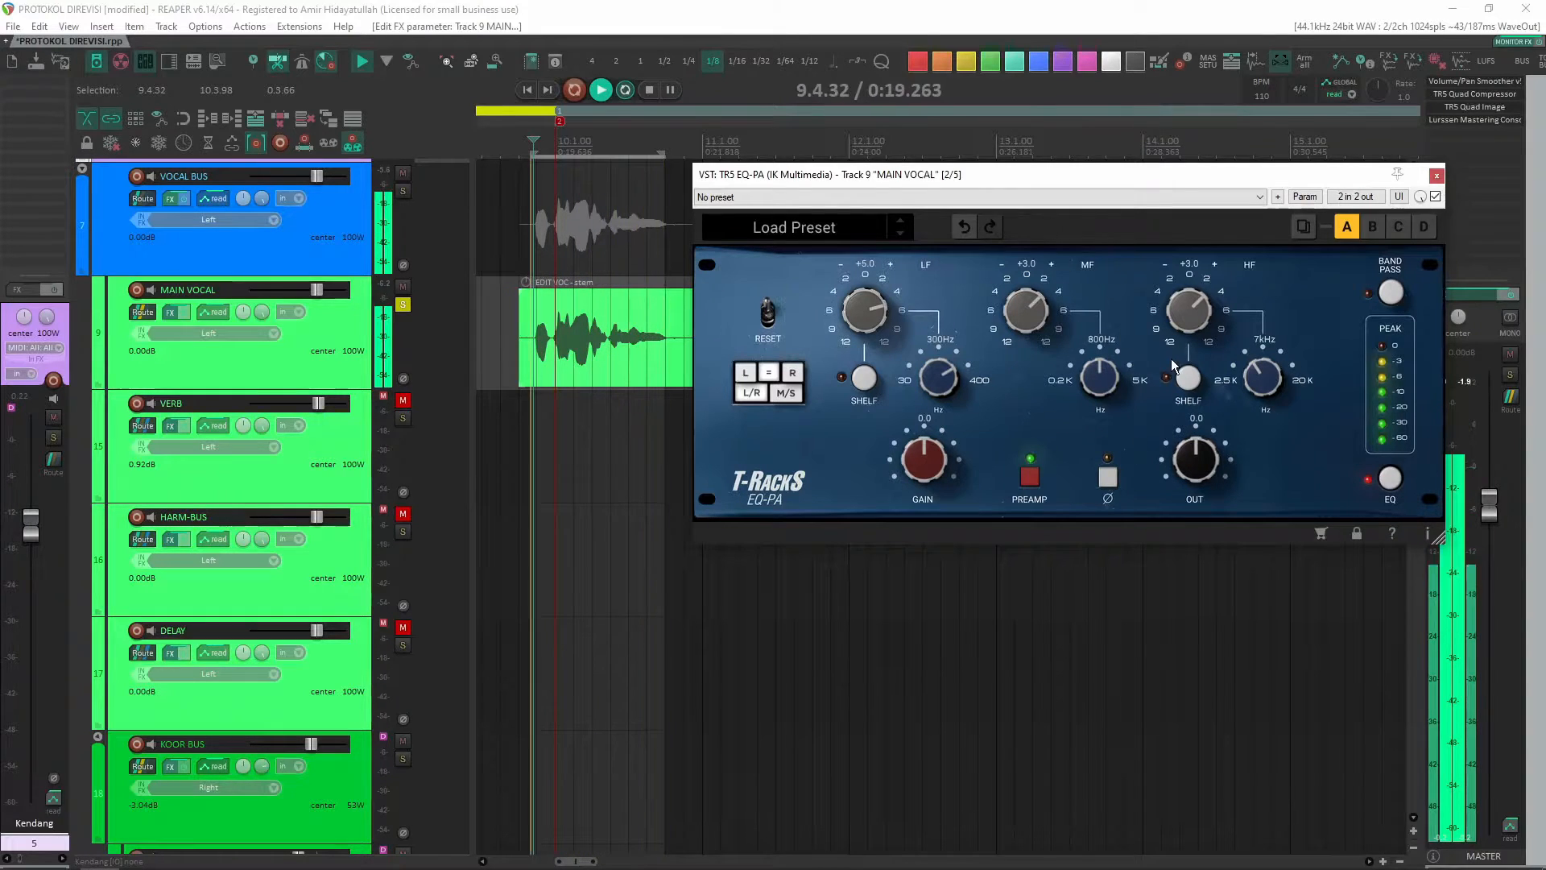
- Switch the HF and LF bands to shelf mode, stop playback and raise the LF gain to +12.0
{"action": "left_click", "coordinate": [1188, 380]}
{"action": "left_click", "coordinate": [864, 378]}
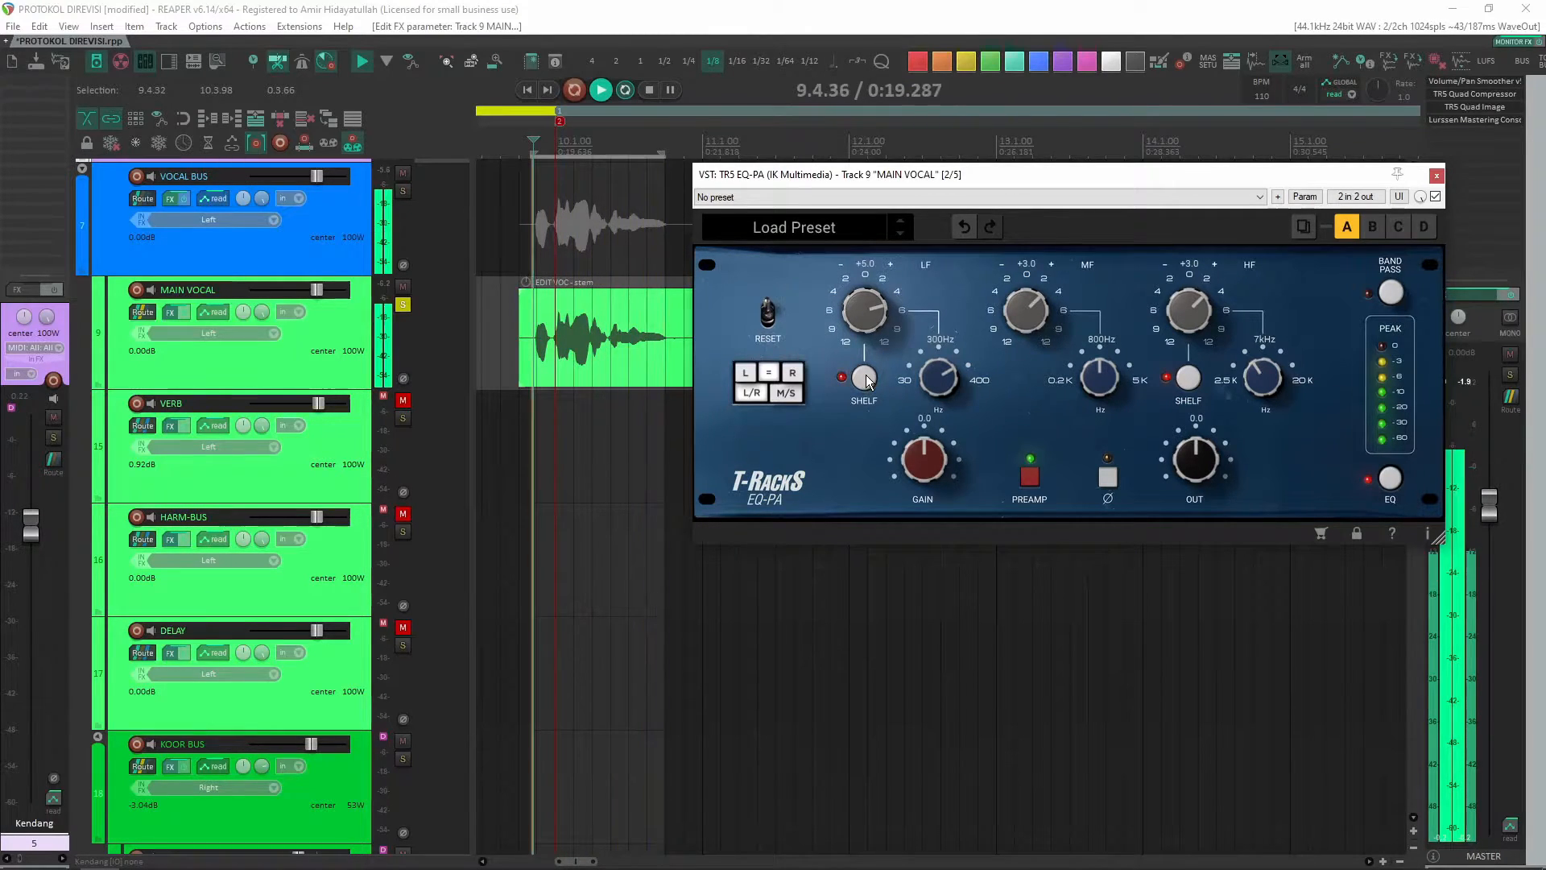
{"action": "left_click", "coordinate": [650, 90]}
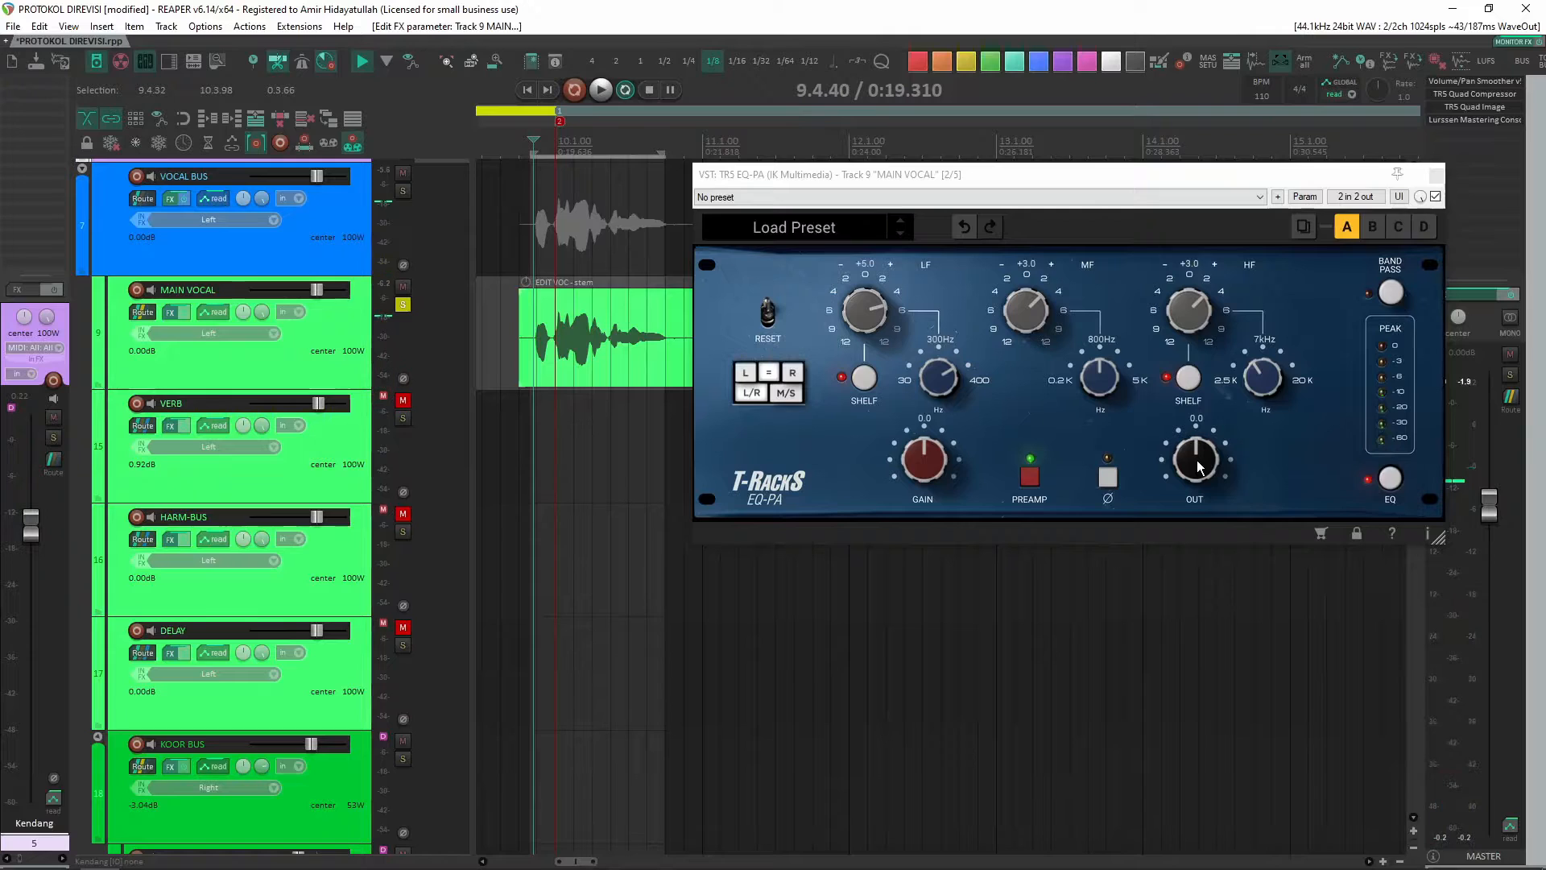
{"action": "left_click_drag", "start_coordinate": [865, 329], "coordinate": [869, 165]}
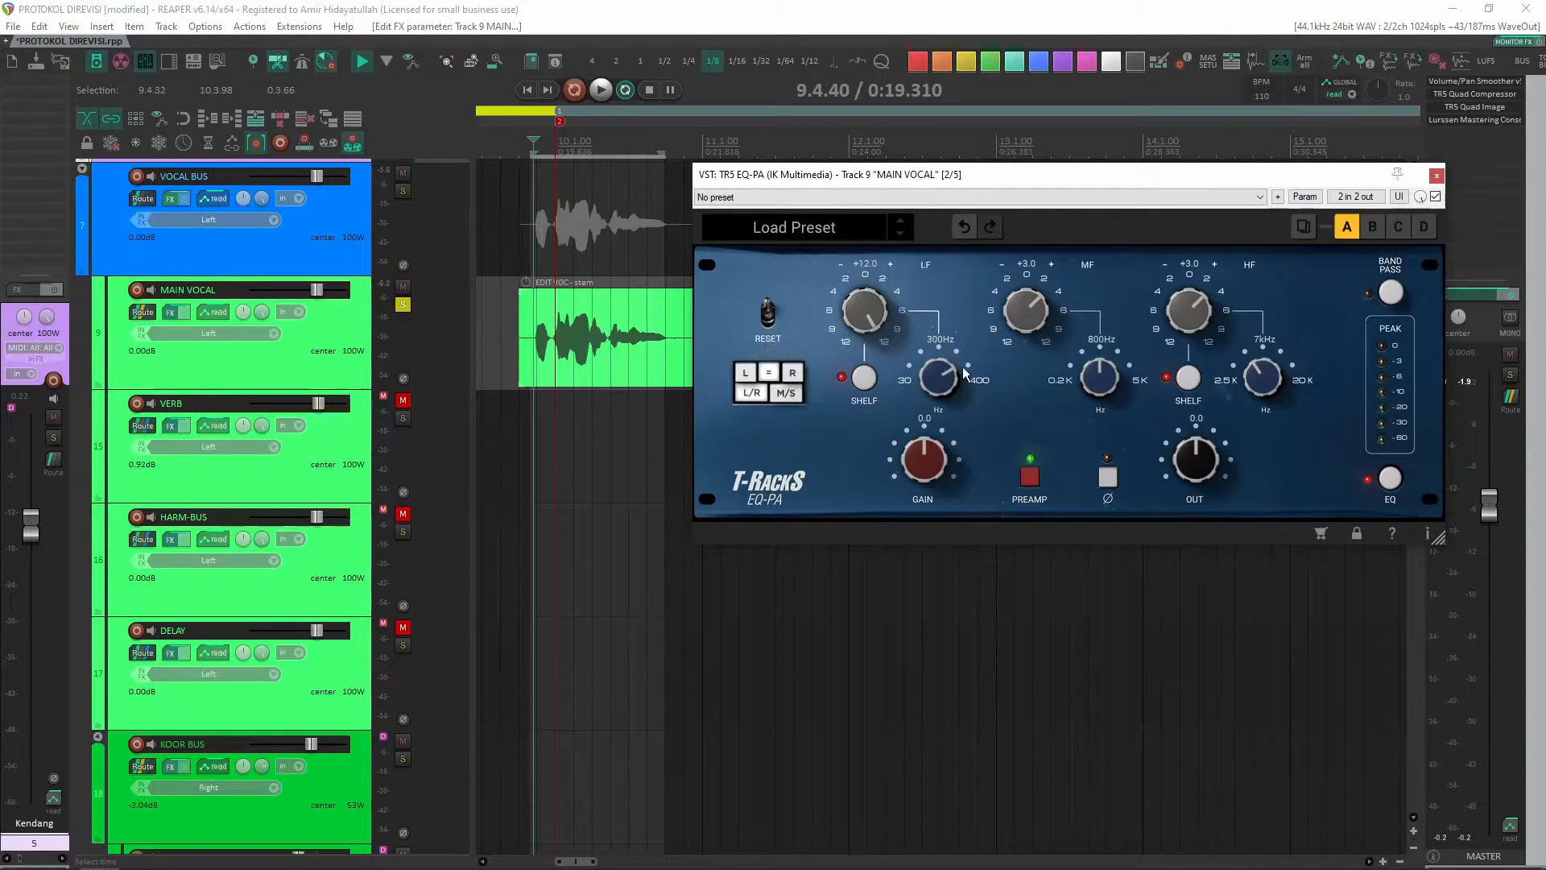
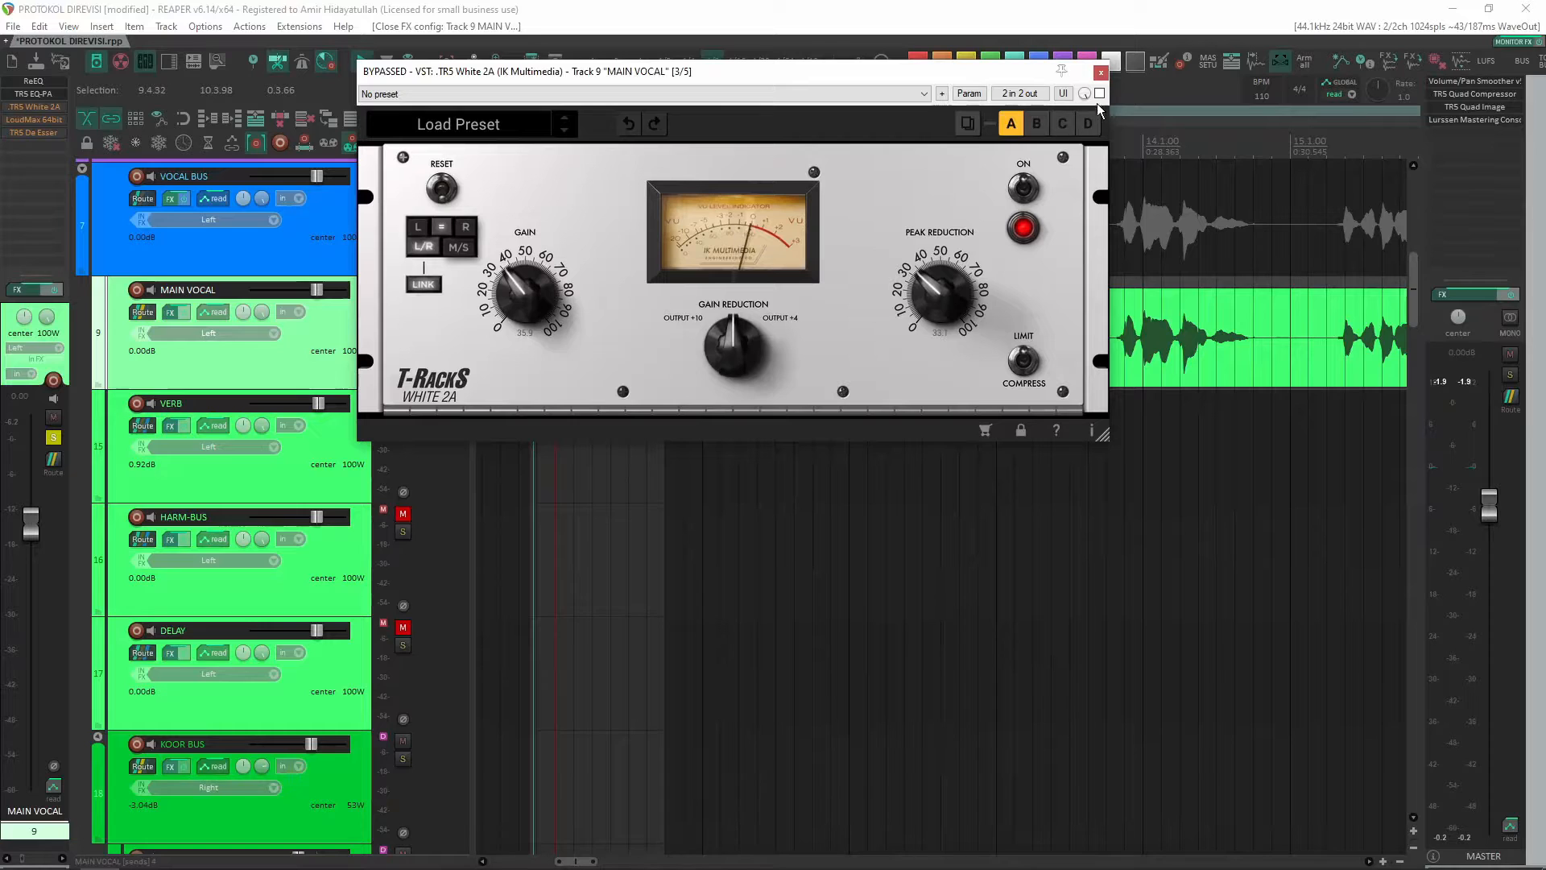
- Enable the TR5 White 2A compressor on the main vocal and move its window clear of the vocal waveform
{"action": "left_click", "coordinate": [1100, 94]}
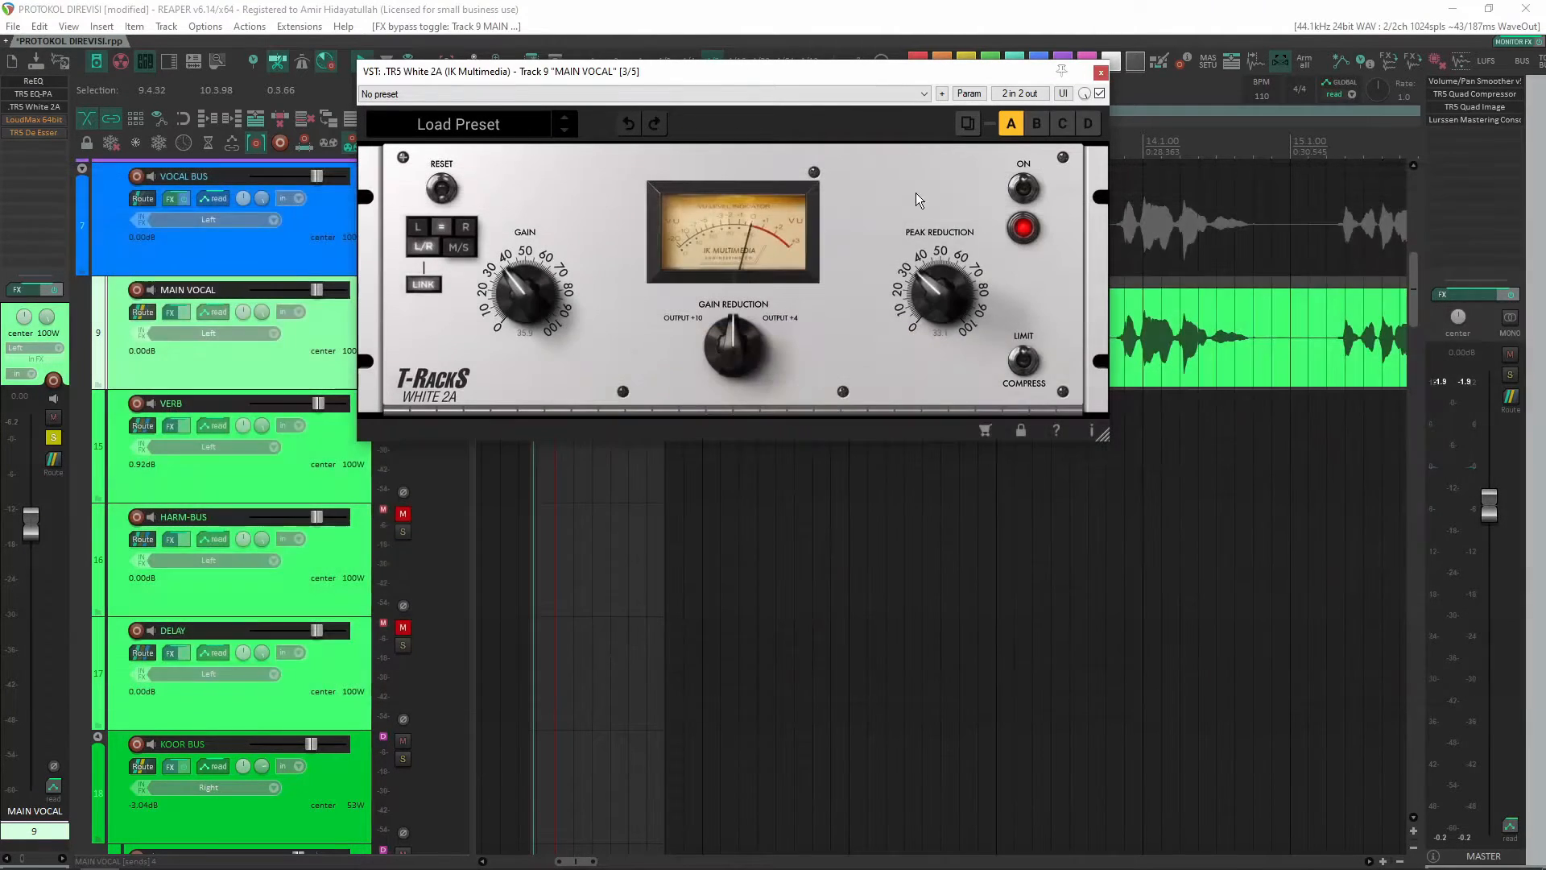
{"action": "left_click", "coordinate": [1099, 94]}
{"action": "left_click_drag", "start_coordinate": [1026, 71], "coordinate": [1385, 70]}
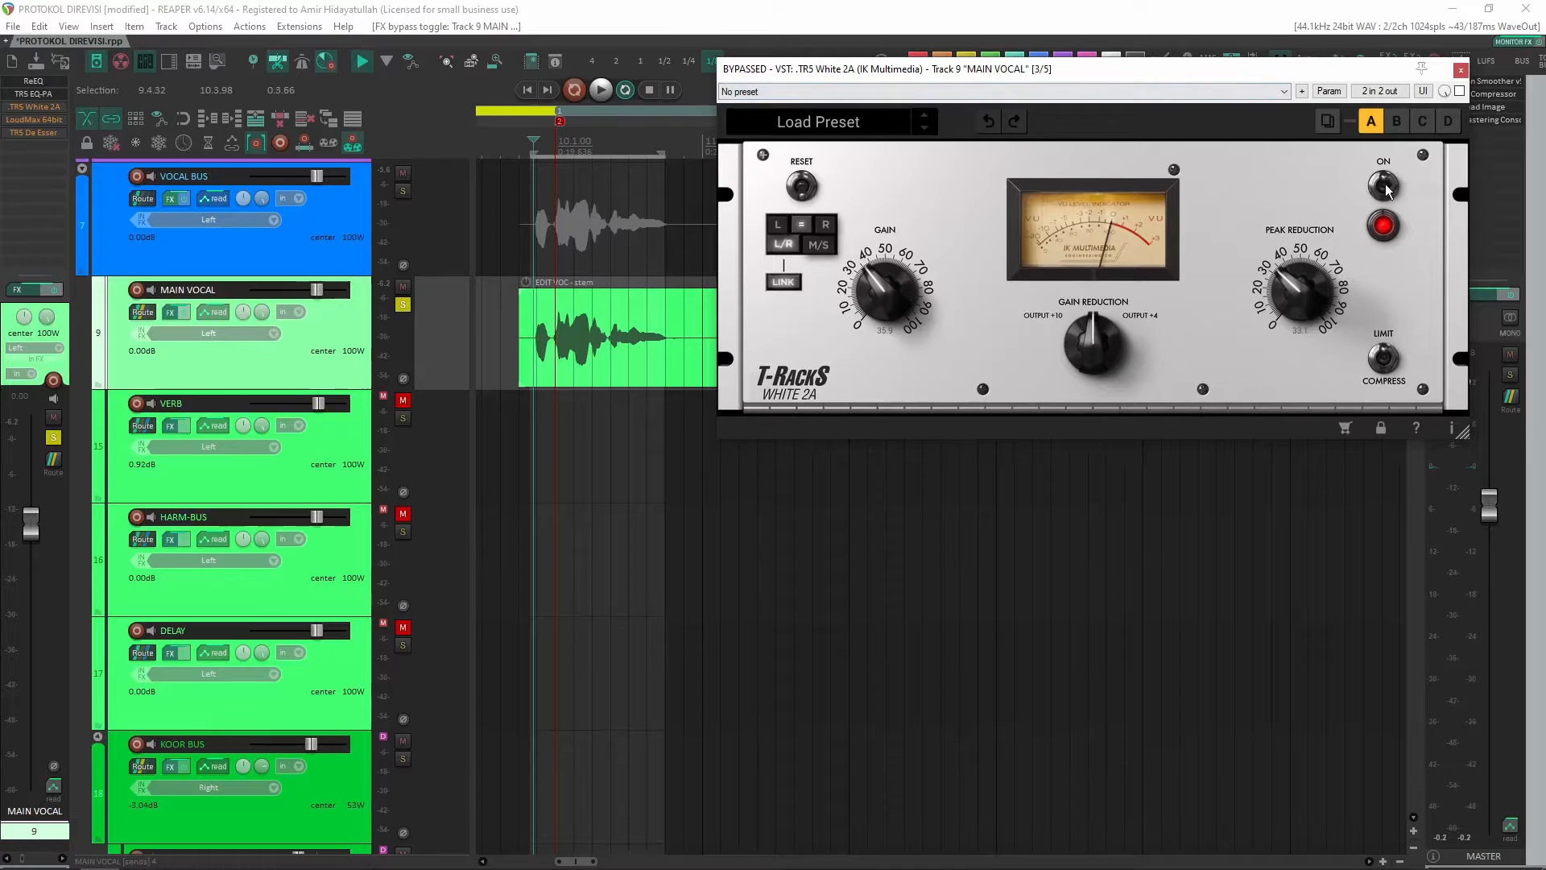
{"action": "left_click", "coordinate": [1460, 91]}
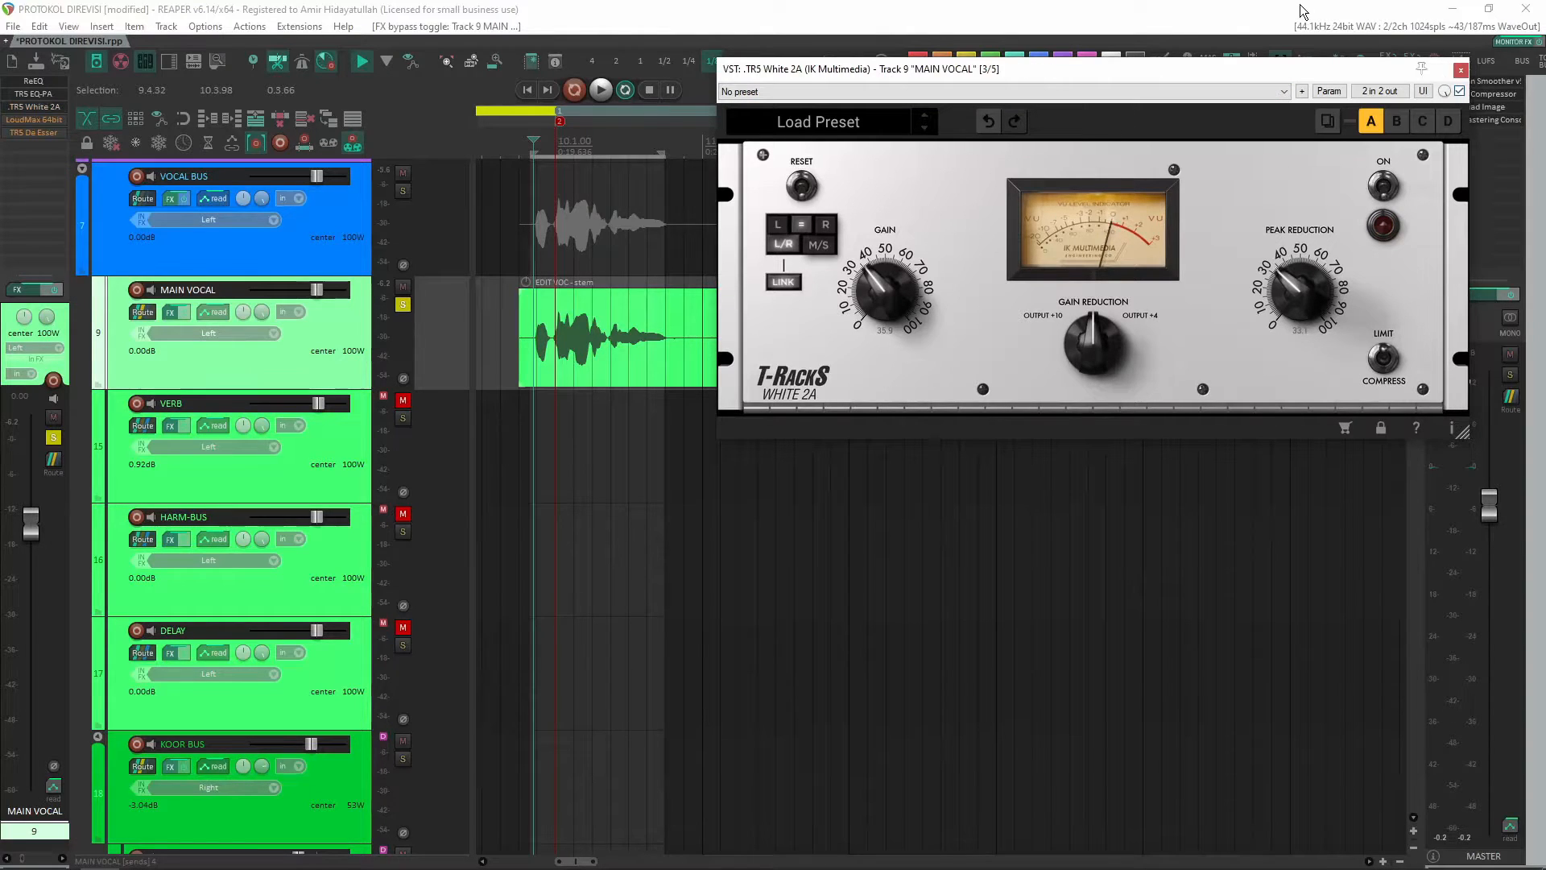
- Play the vocal phrase and compare its sound with the White 2A compressor switched off and on
{"action": "key", "text": "space"}
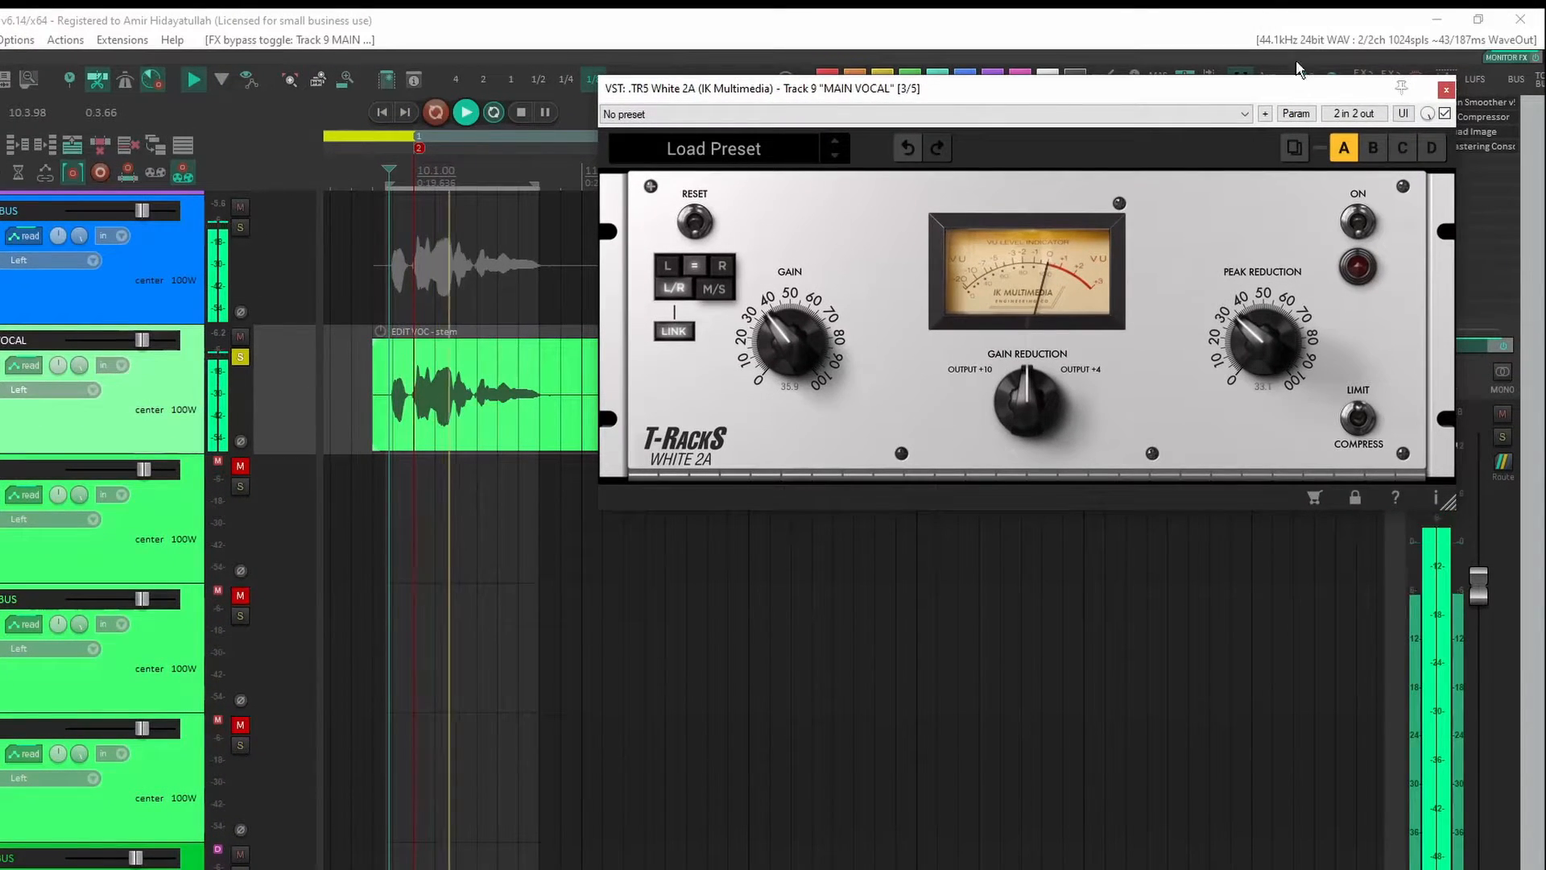
{"action": "left_click", "coordinate": [1361, 226]}
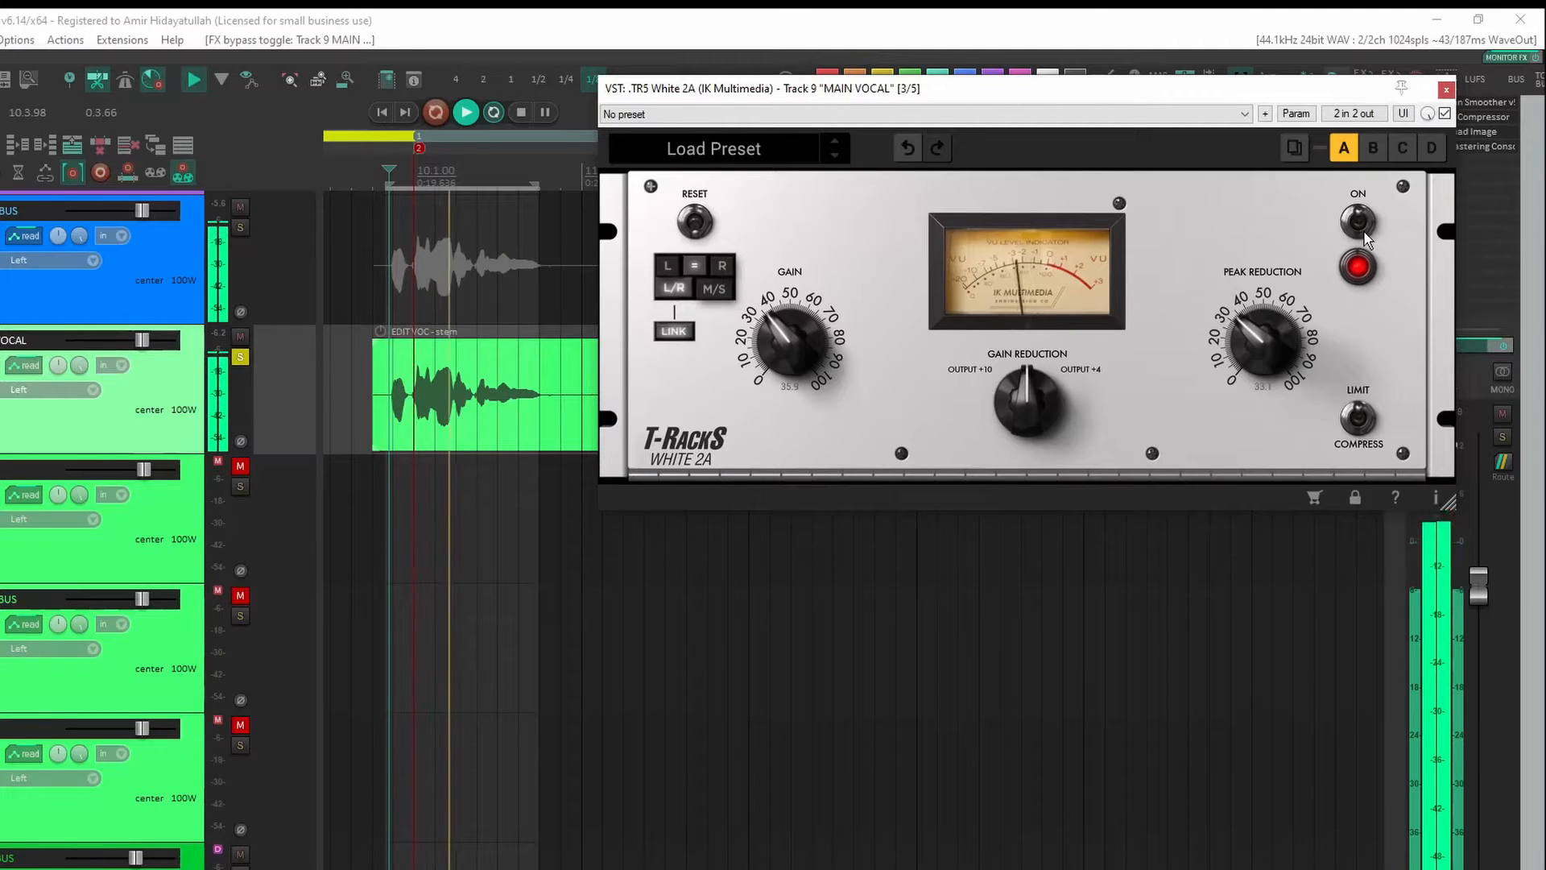
{"action": "left_click", "coordinate": [521, 112]}
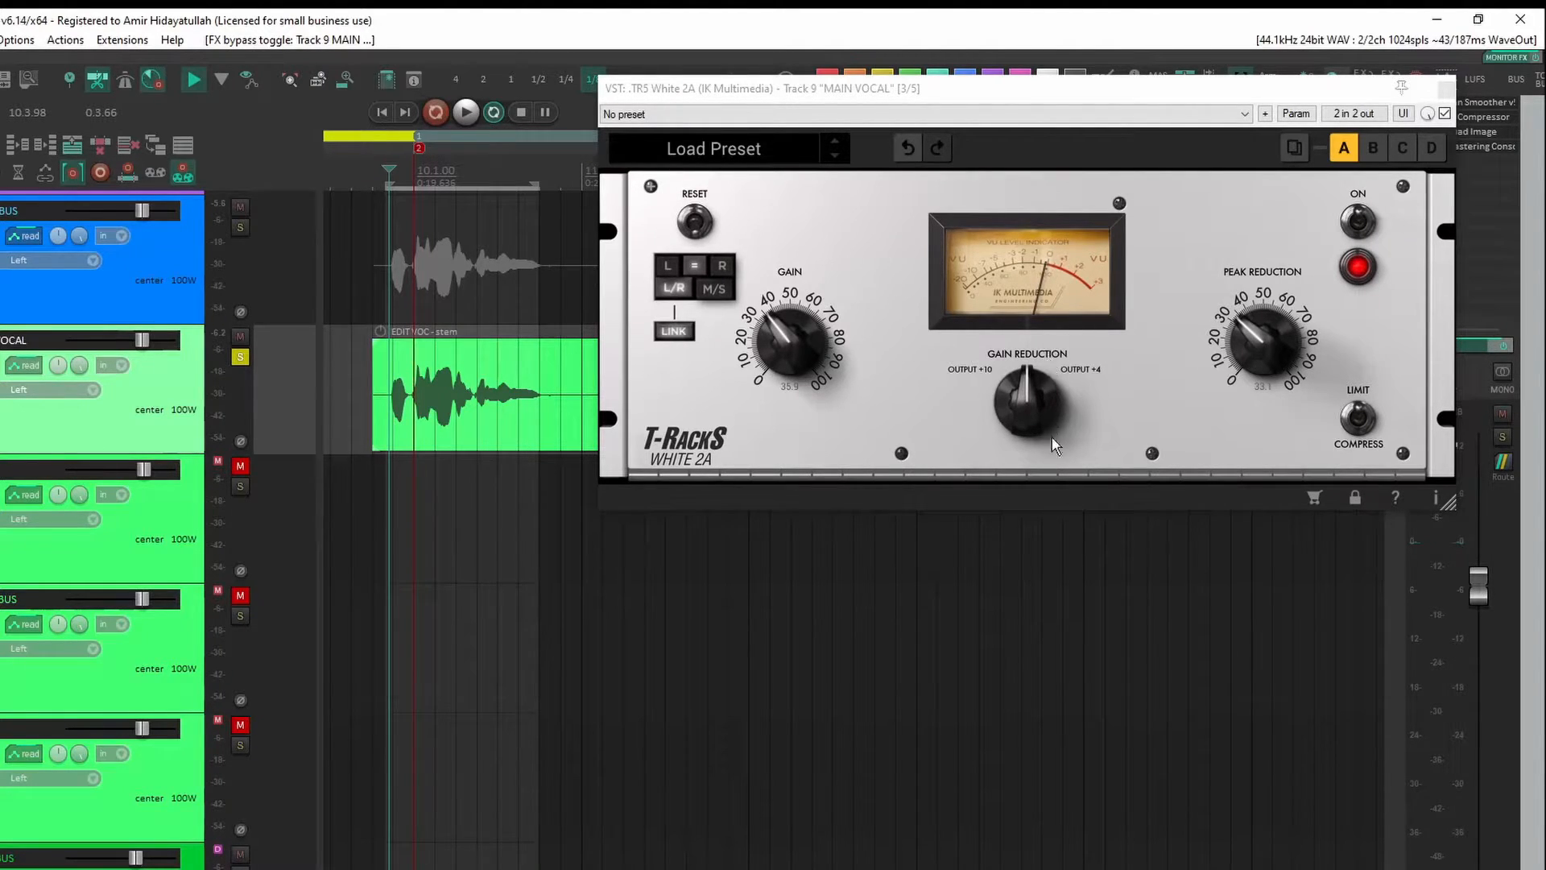
{"action": "left_click", "coordinate": [1086, 423]}
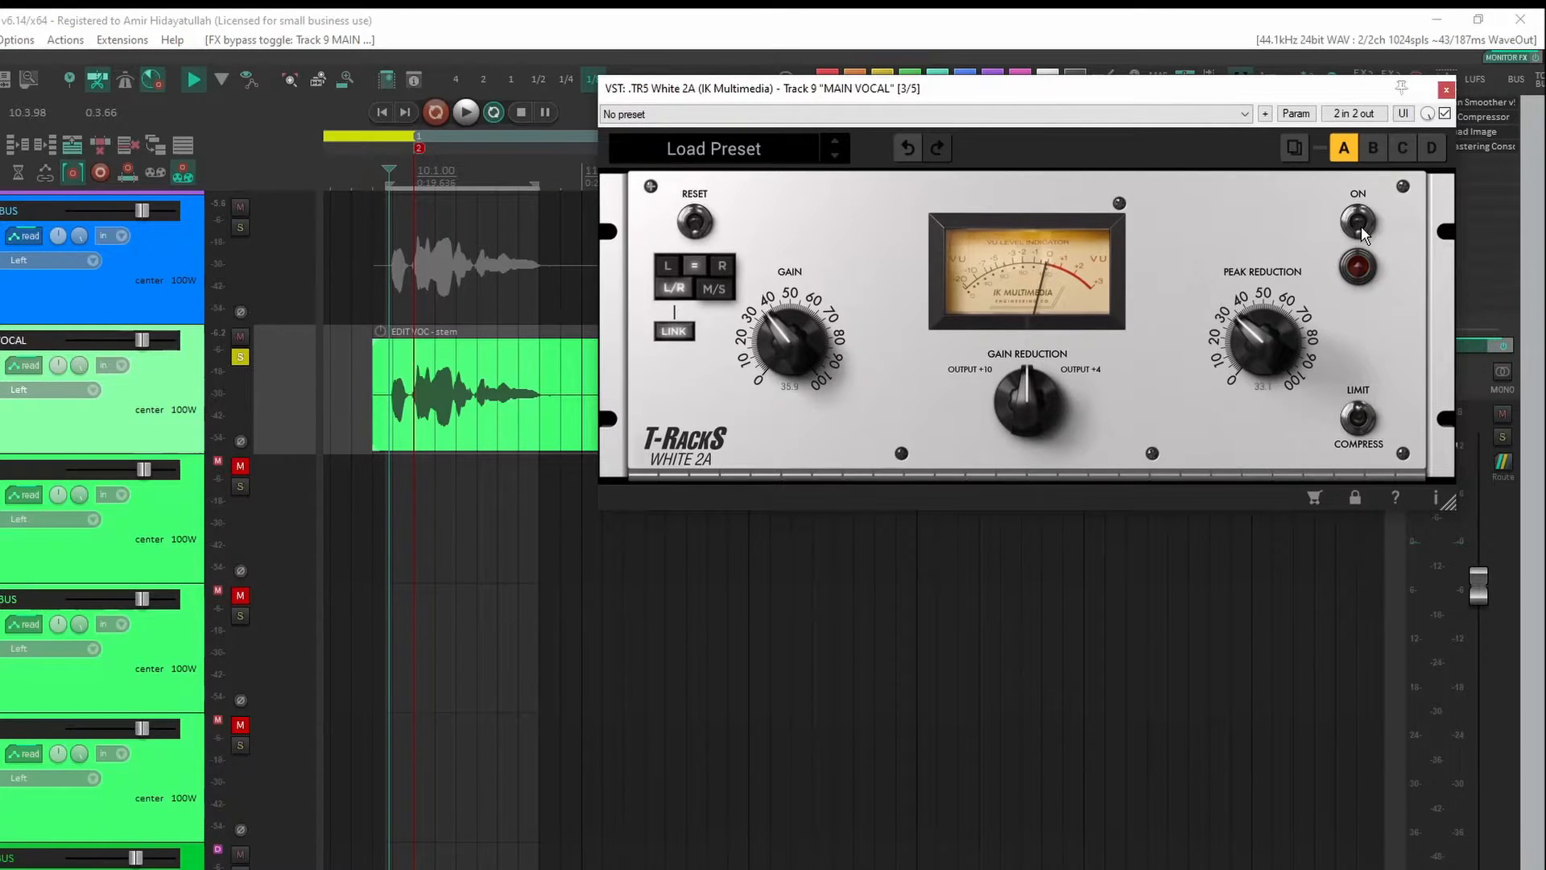
{"action": "left_click", "coordinate": [466, 112]}
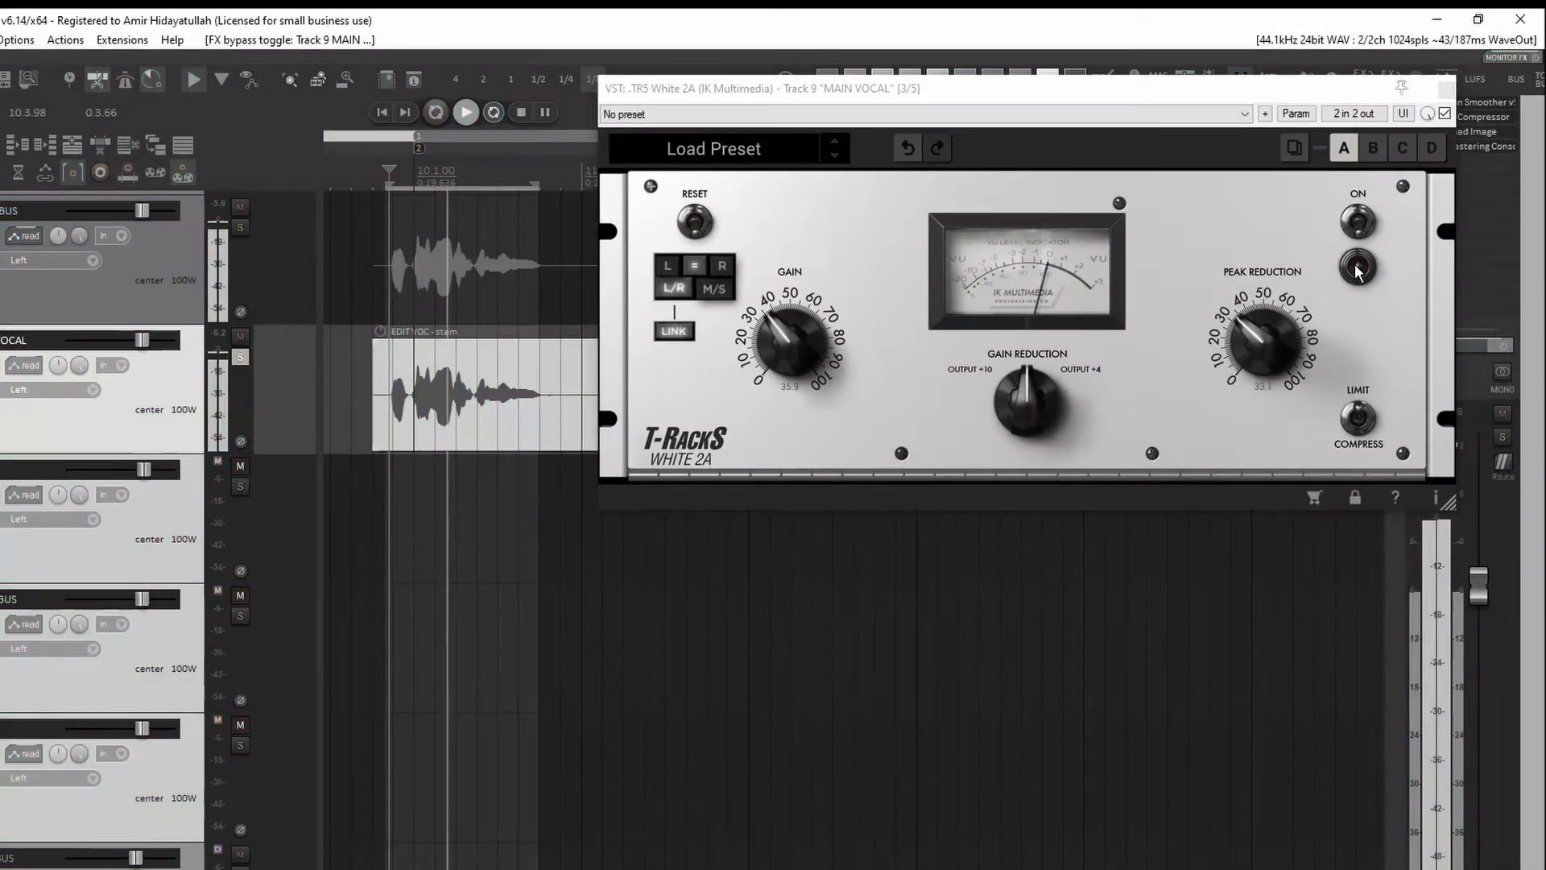
{"action": "left_click", "coordinate": [1354, 226]}
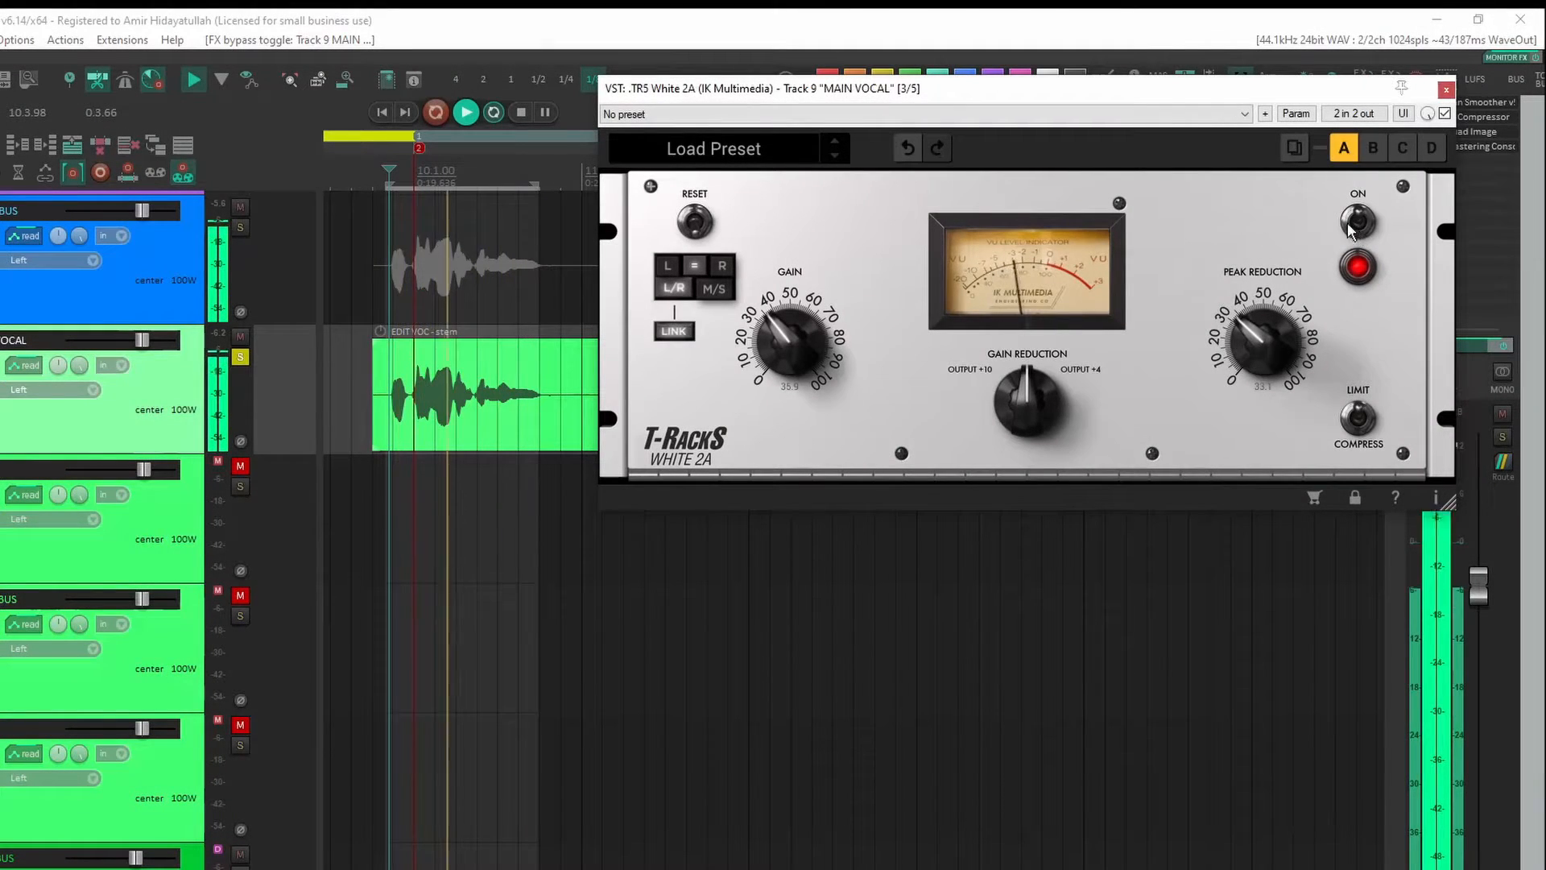
{"action": "left_click", "coordinate": [521, 113]}
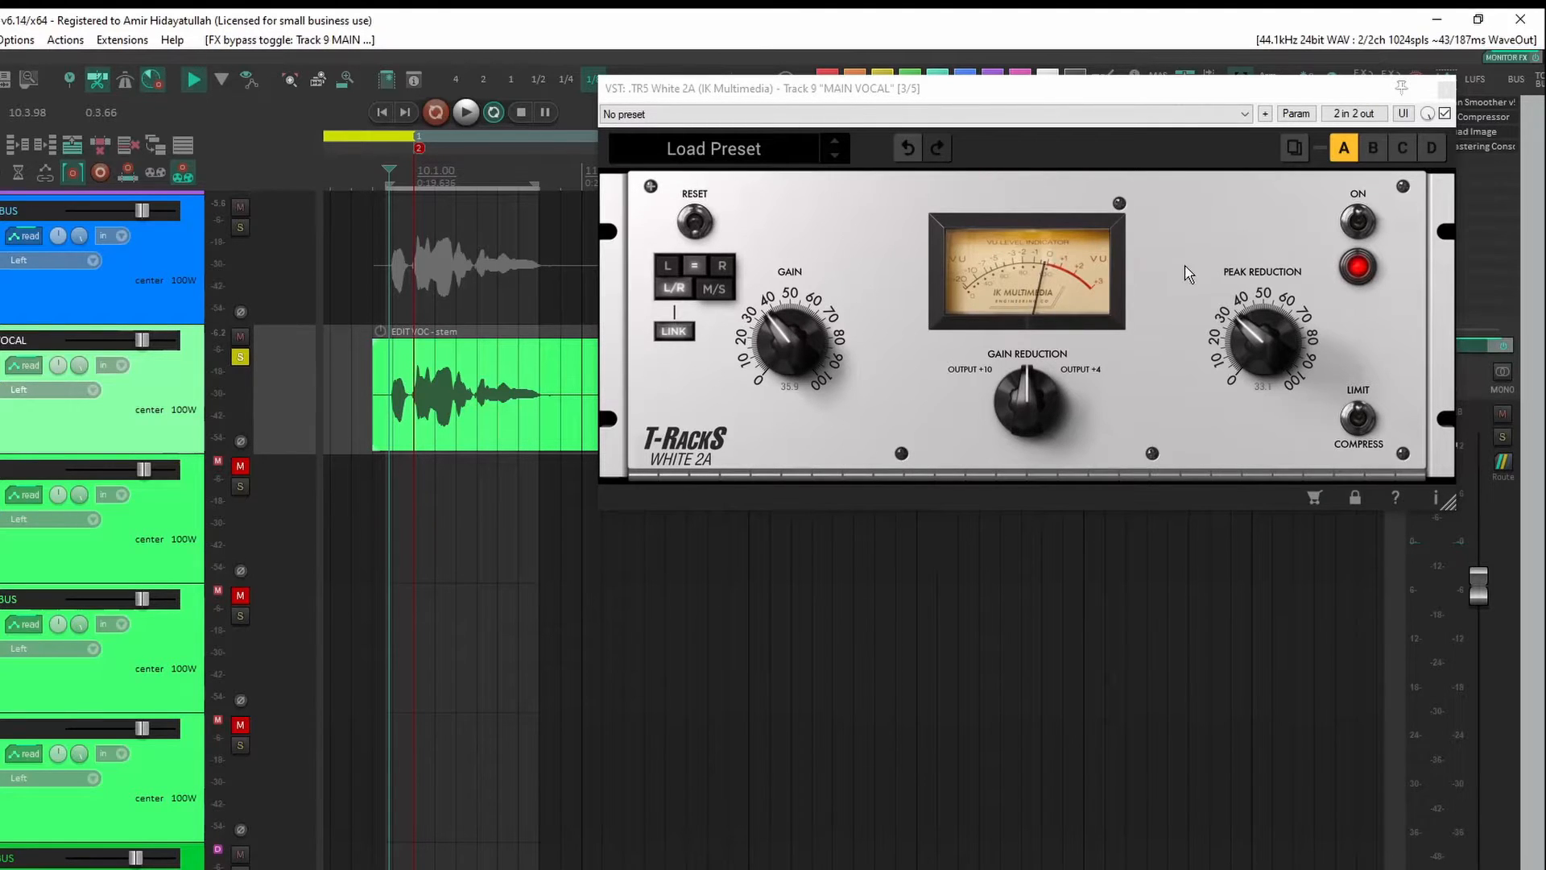
- Zero the White 2A's peak reduction, raise it to about 25.8 while the phrase plays, and set the gain to about 29.1
{"action": "left_click", "coordinate": [705, 226]}
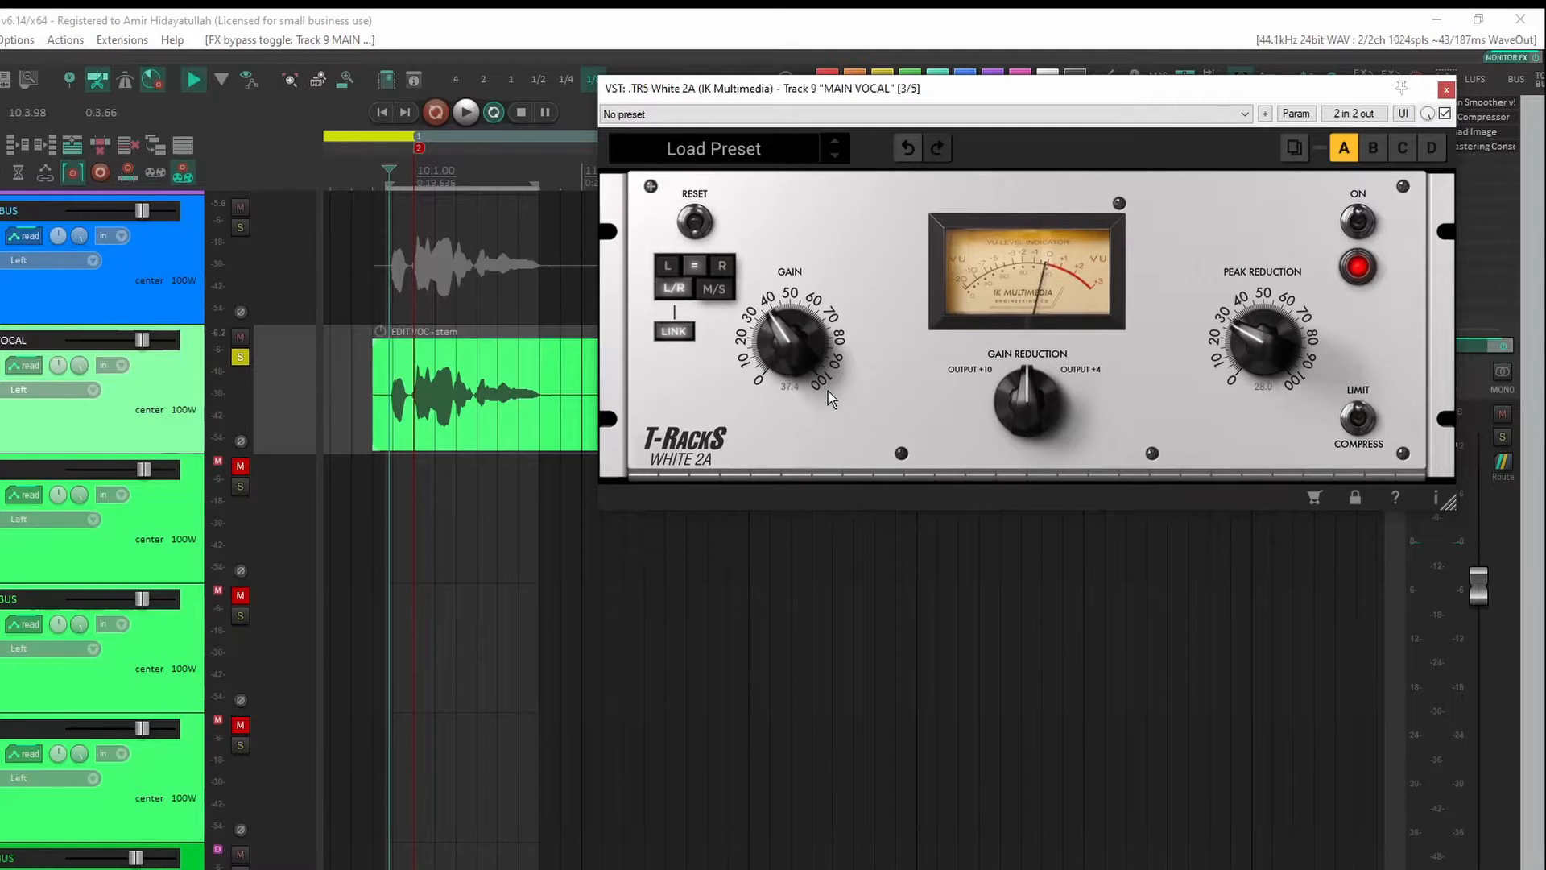
{"action": "left_click_drag", "start_coordinate": [792, 349], "coordinate": [793, 387]}
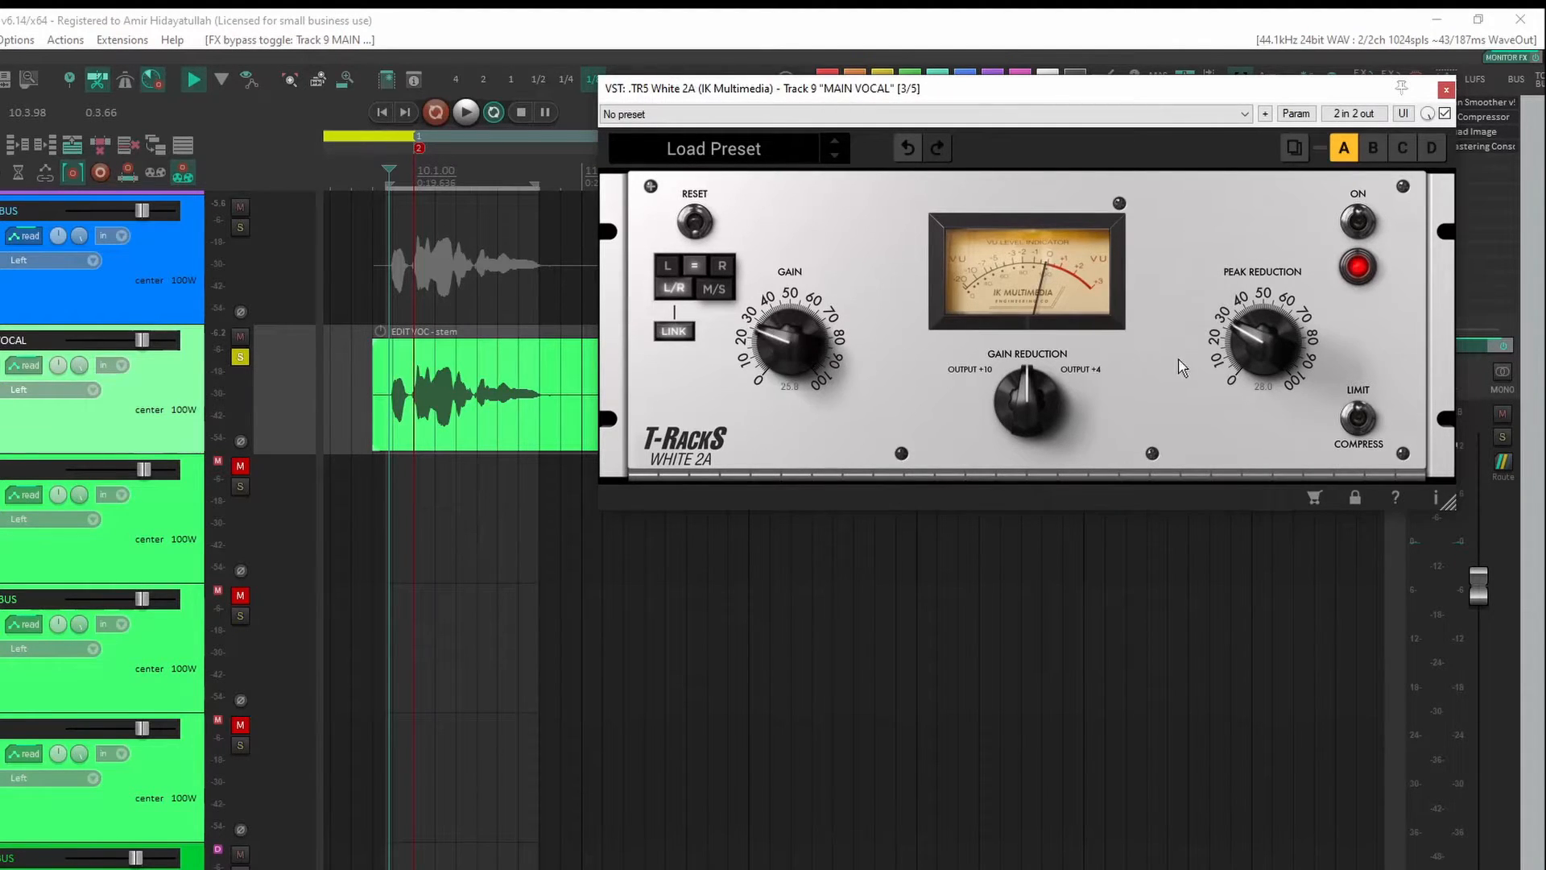
{"action": "left_click_drag", "start_coordinate": [1256, 345], "coordinate": [1253, 467]}
{"action": "left_click_drag", "start_coordinate": [792, 348], "coordinate": [785, 294]}
{"action": "left_click", "coordinate": [464, 113]}
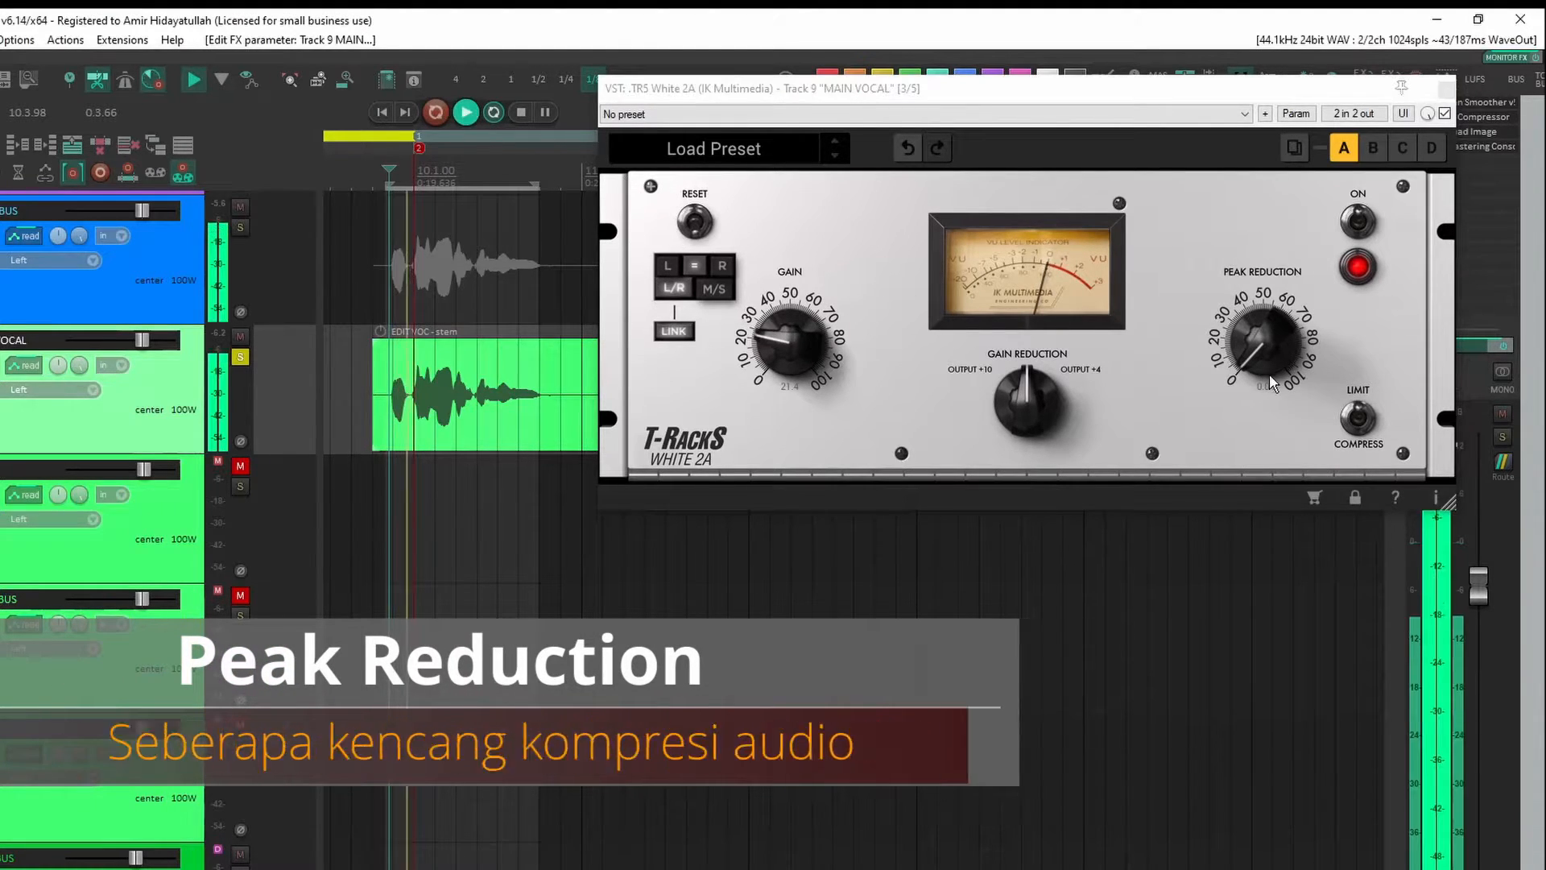
{"action": "left_click_drag", "start_coordinate": [1271, 373], "coordinate": [1271, 296]}
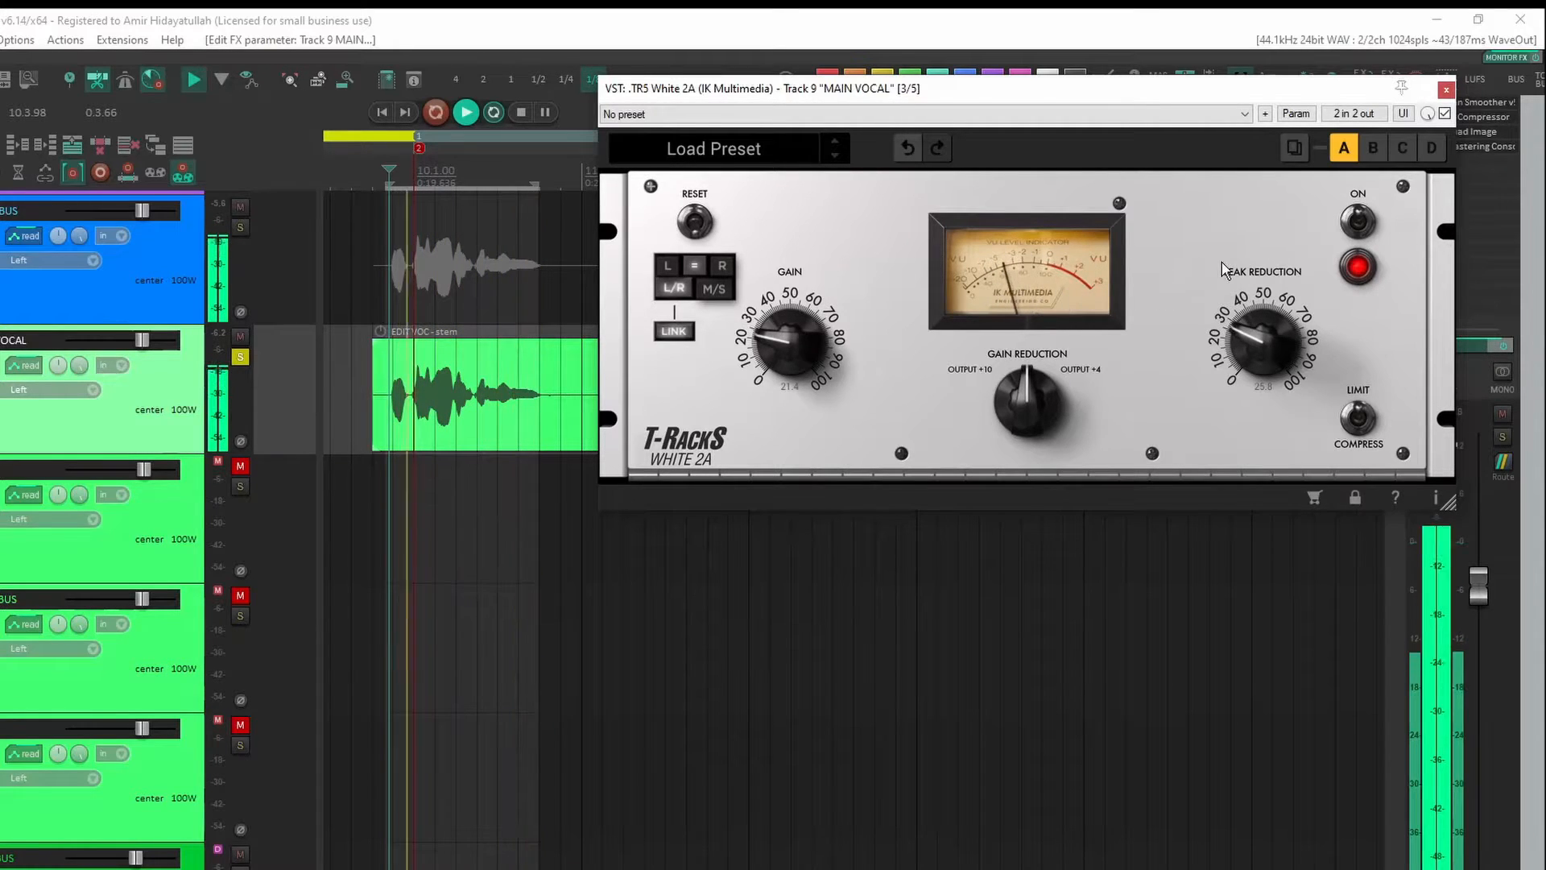
{"action": "left_click_drag", "start_coordinate": [778, 319], "coordinate": [780, 326]}
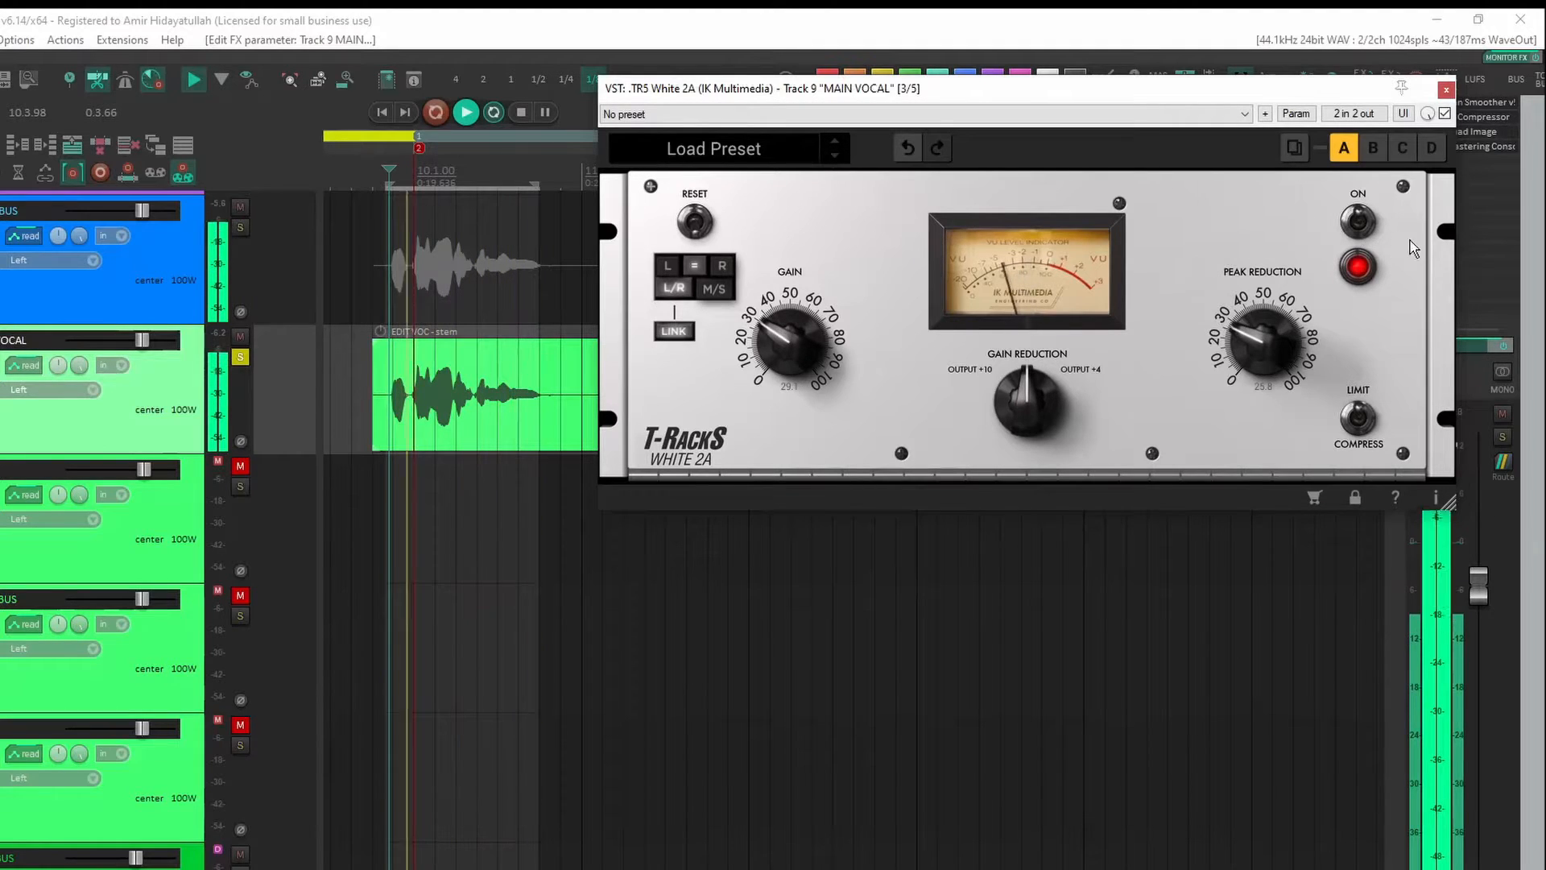
{"action": "left_click", "coordinate": [537, 110]}
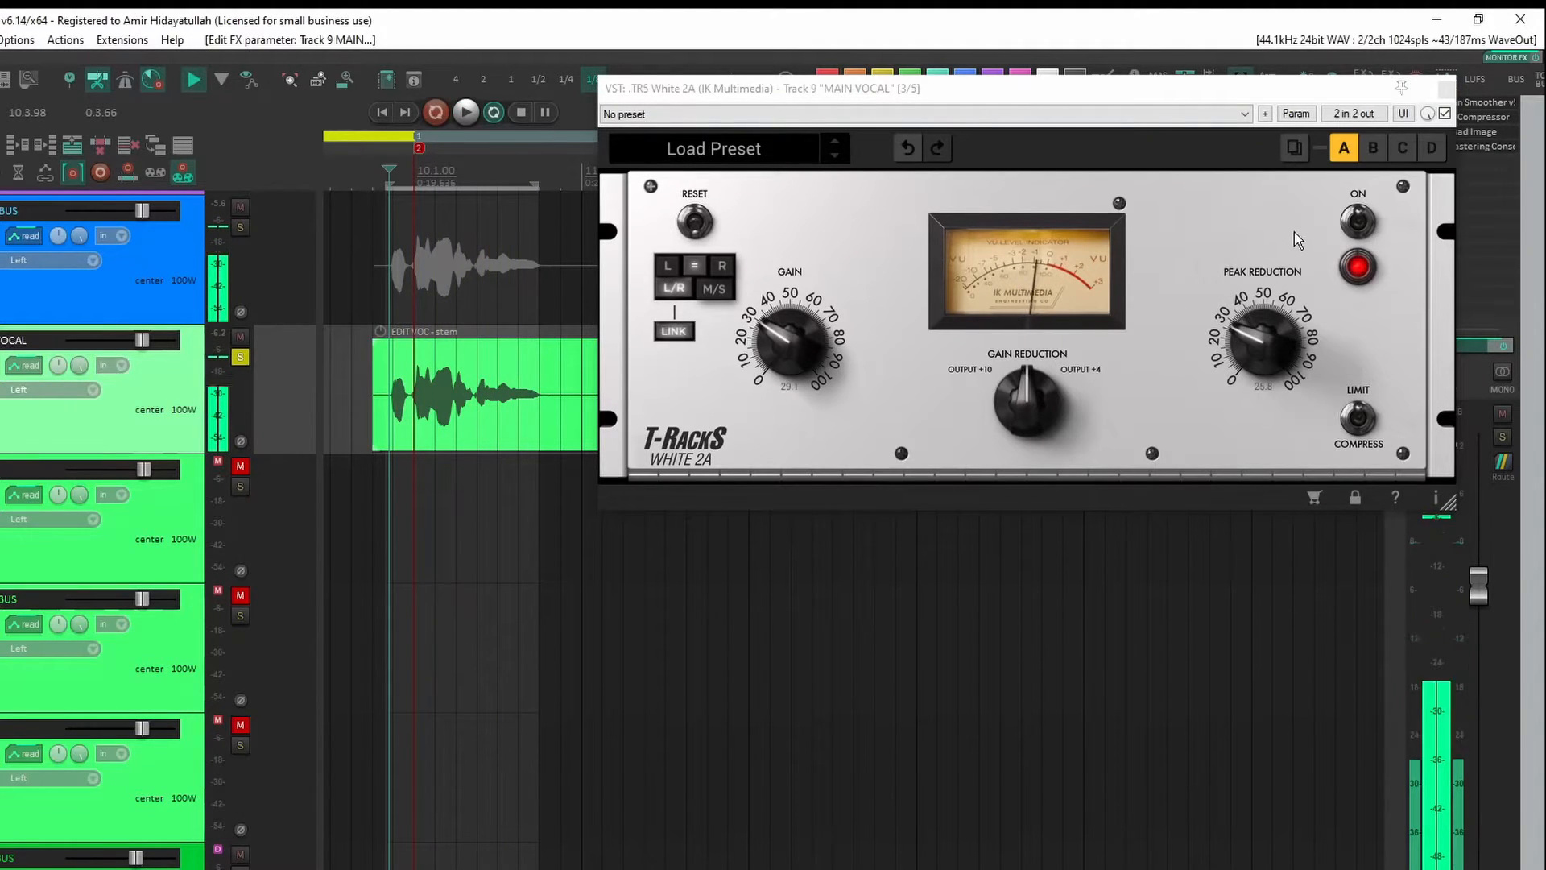
- Compare the playing vocal with the White 2A switched off and on, and raise the compressor's gain to about 31.6
{"action": "left_click", "coordinate": [1358, 223]}
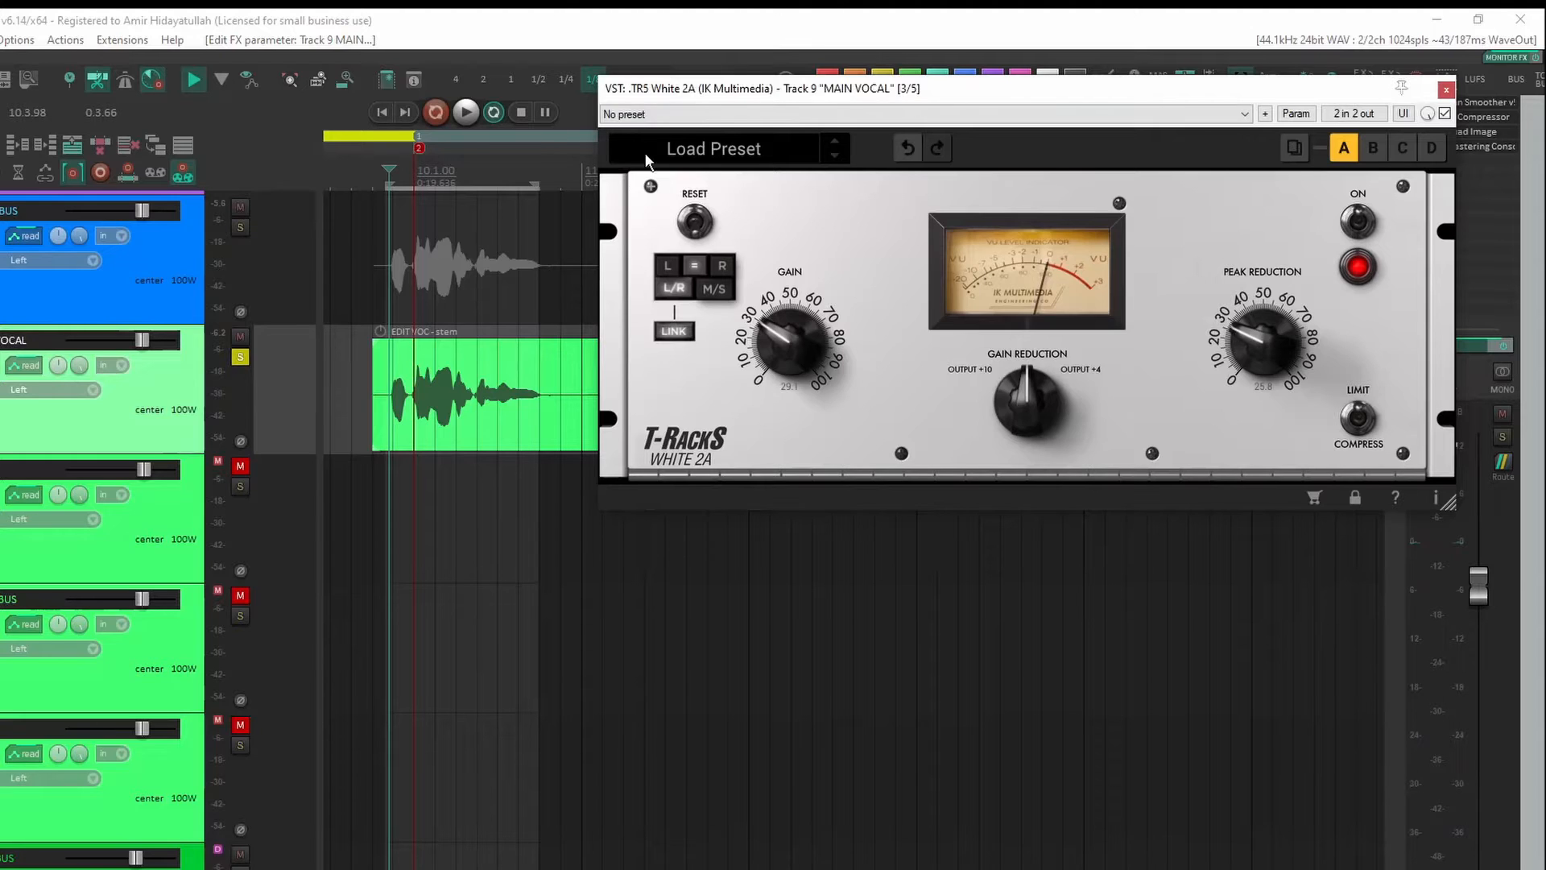
{"action": "left_click", "coordinate": [466, 112]}
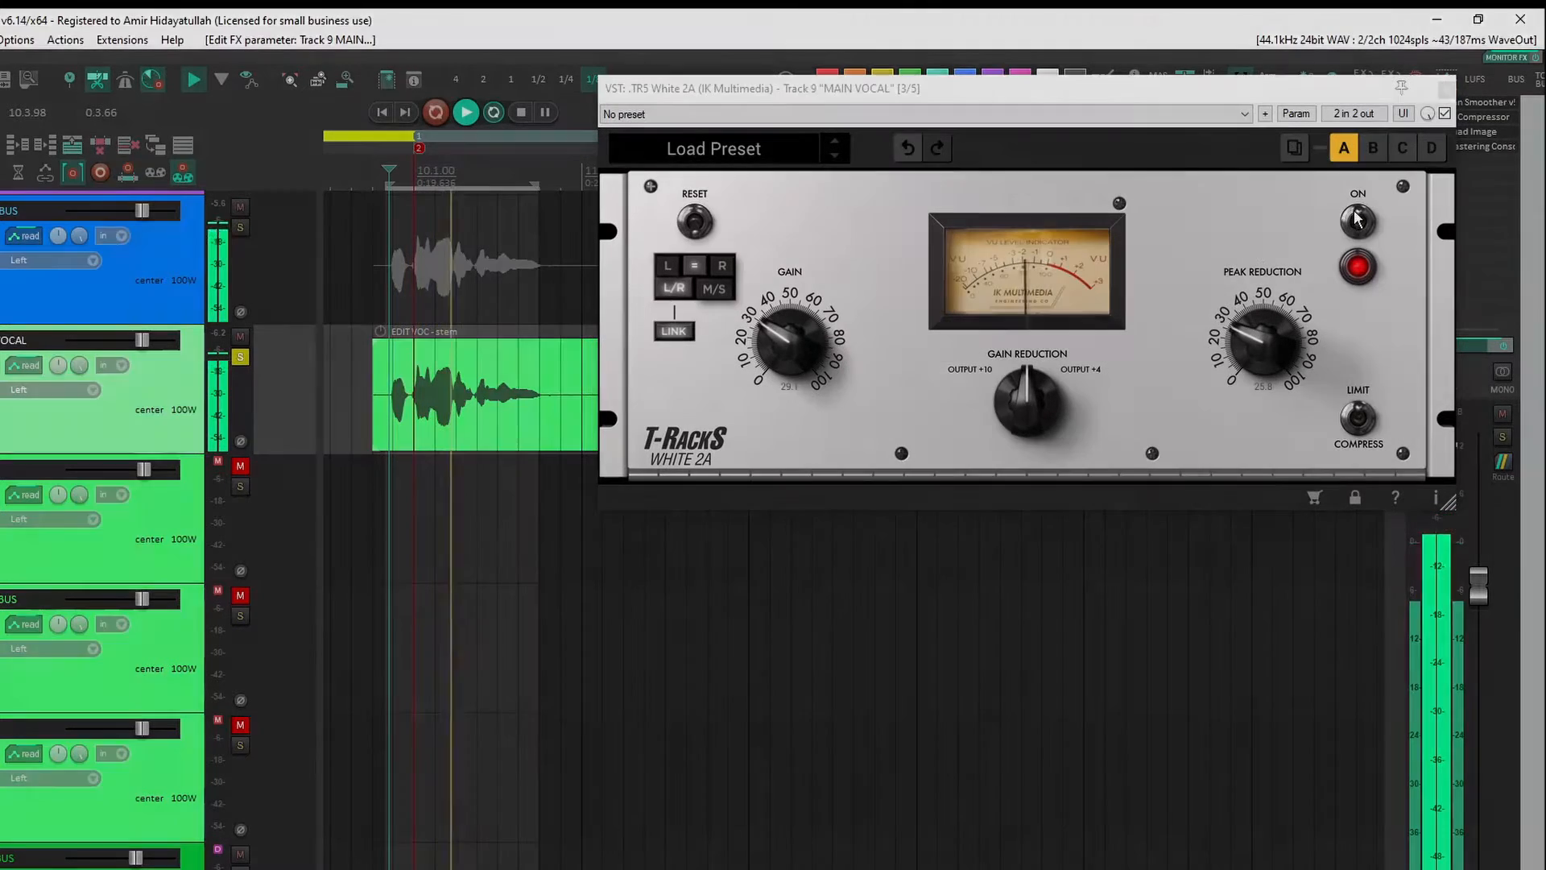
{"action": "left_click", "coordinate": [1358, 221]}
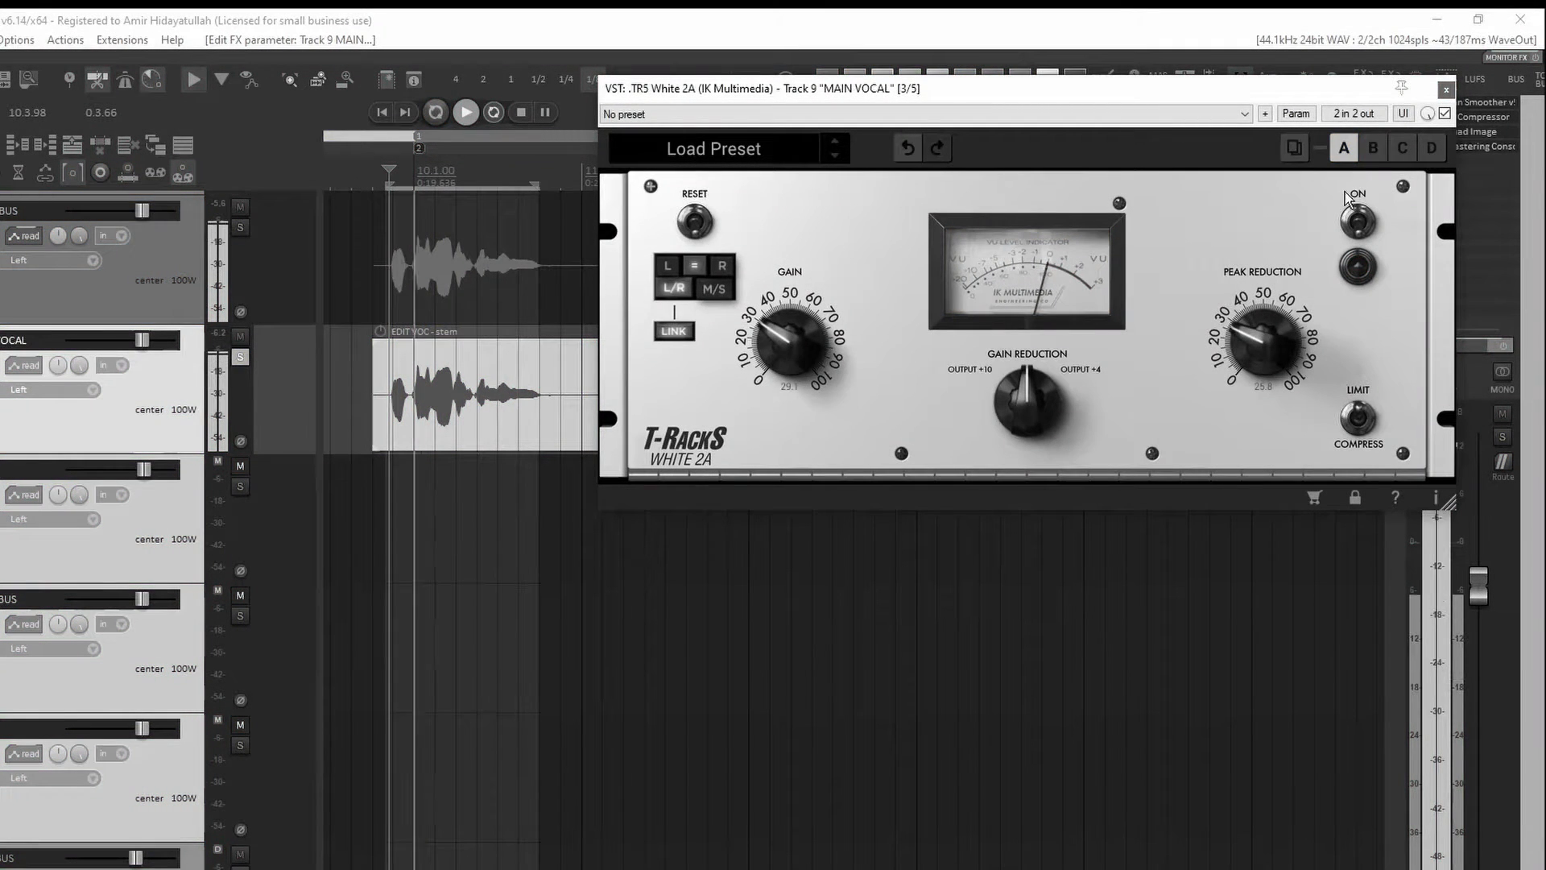
{"action": "left_click", "coordinate": [1356, 223]}
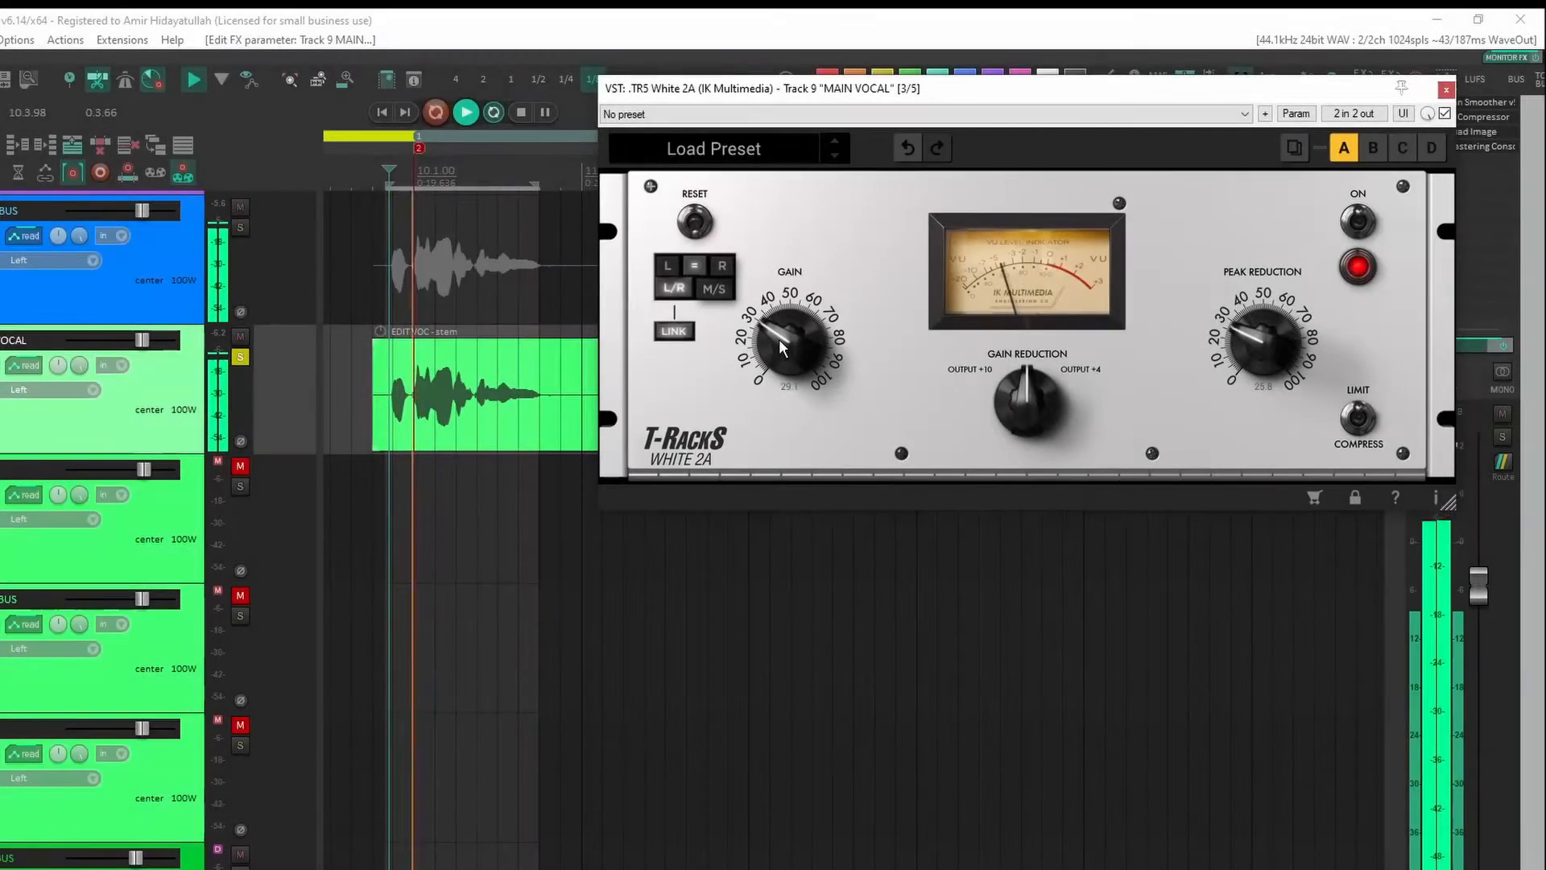
{"action": "left_click_drag", "start_coordinate": [778, 339], "coordinate": [777, 333]}
{"action": "left_click", "coordinate": [1361, 222]}
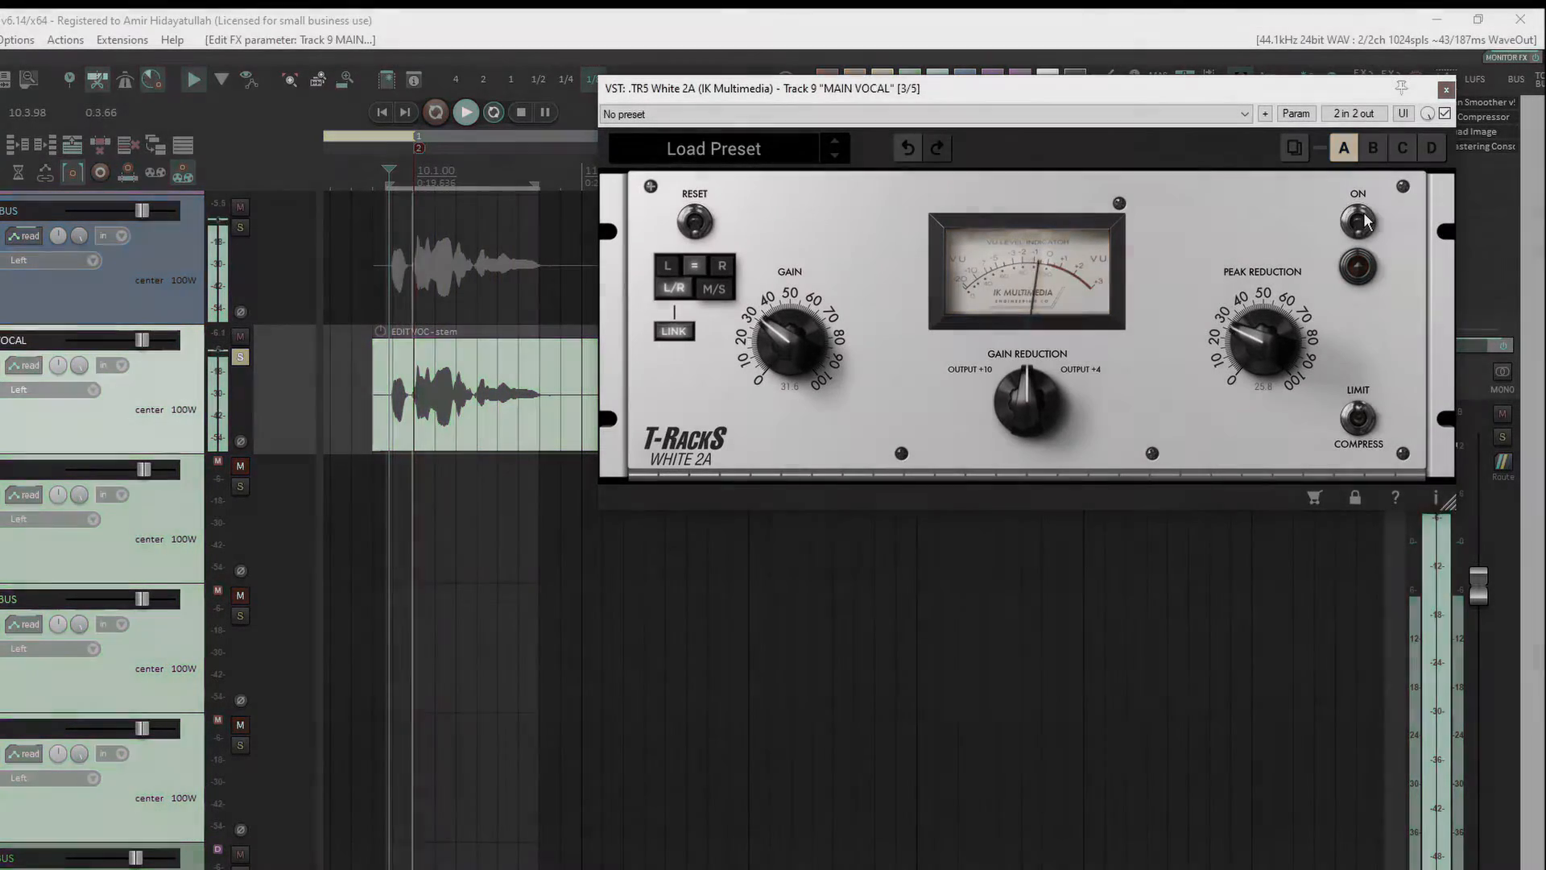
{"action": "left_click", "coordinate": [1361, 221]}
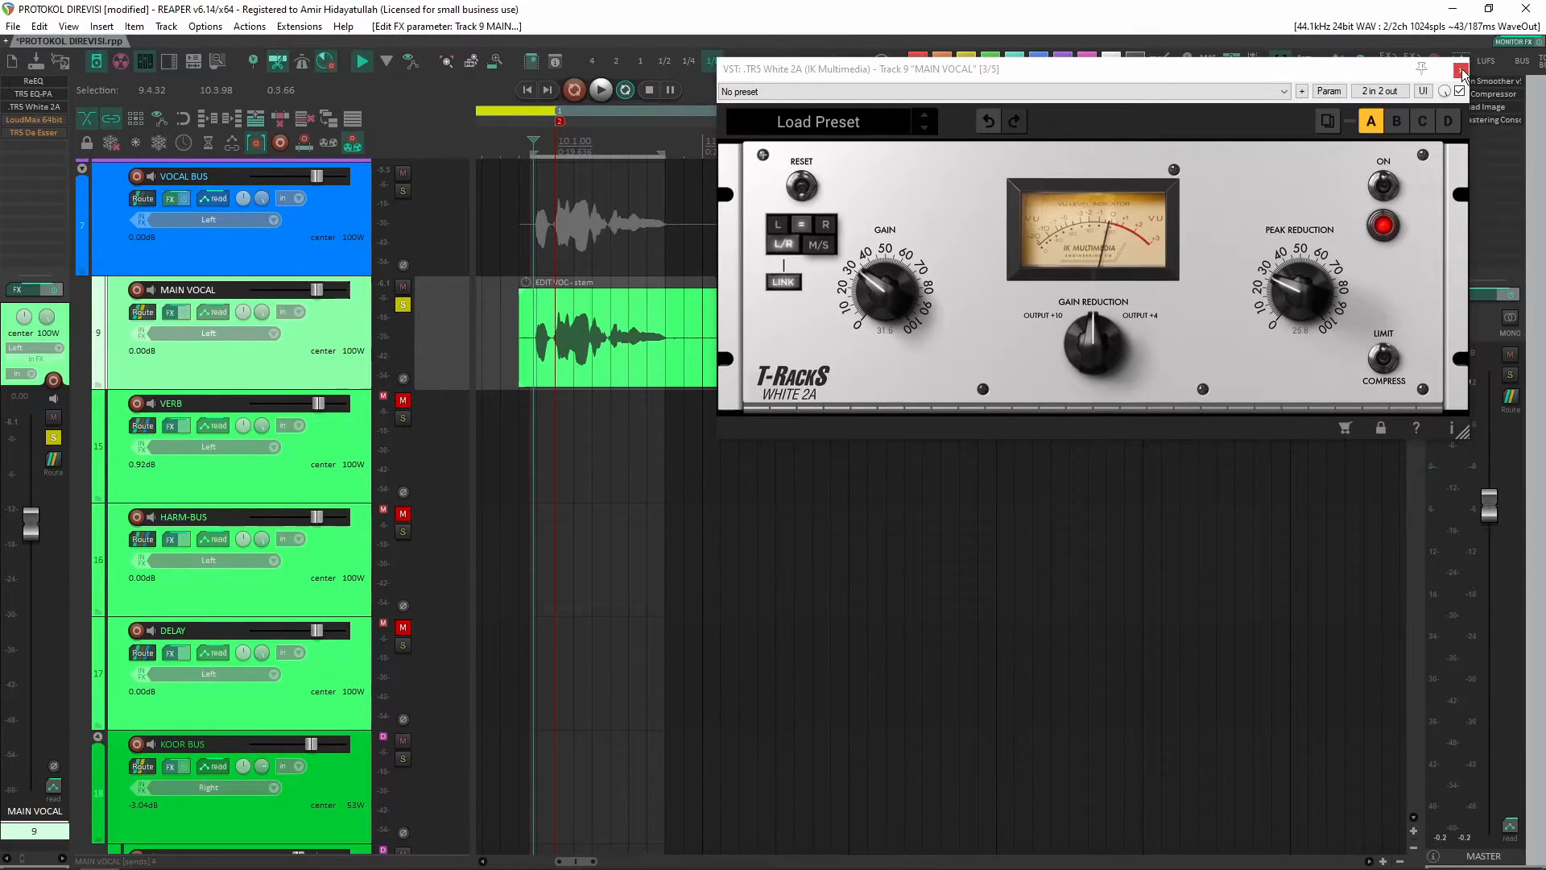
{"action": "left_click", "coordinate": [1461, 70]}
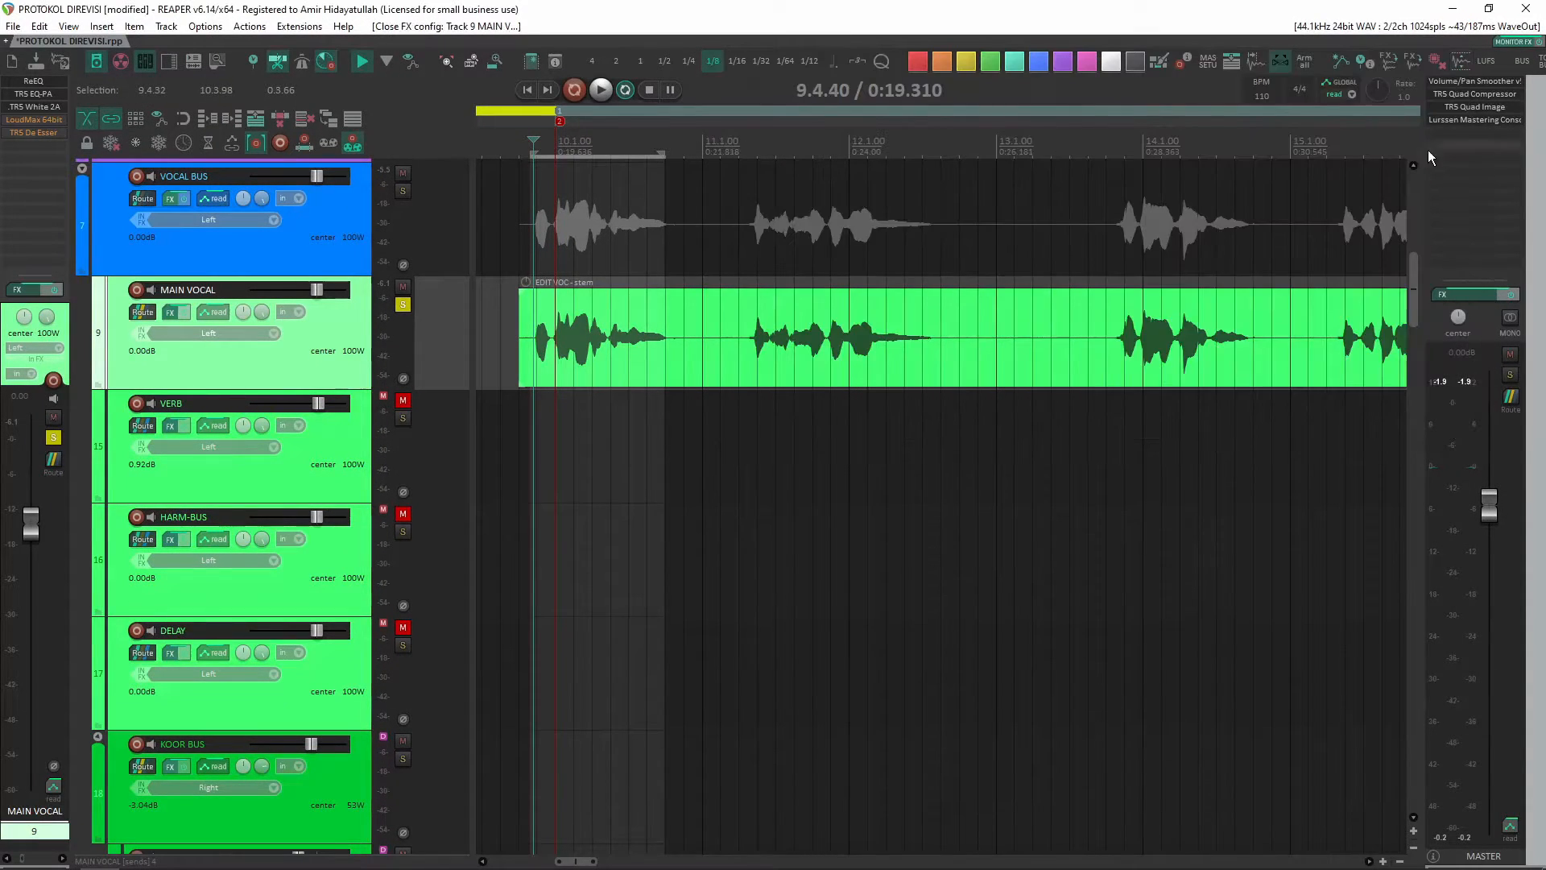
- Open the main vocal's LoudMax limiter, move its window over the arrangement, and take the main vocal track out of solo
{"action": "left_click", "coordinate": [40, 120]}
{"action": "left_click_drag", "start_coordinate": [242, 54], "coordinate": [1139, 115]}
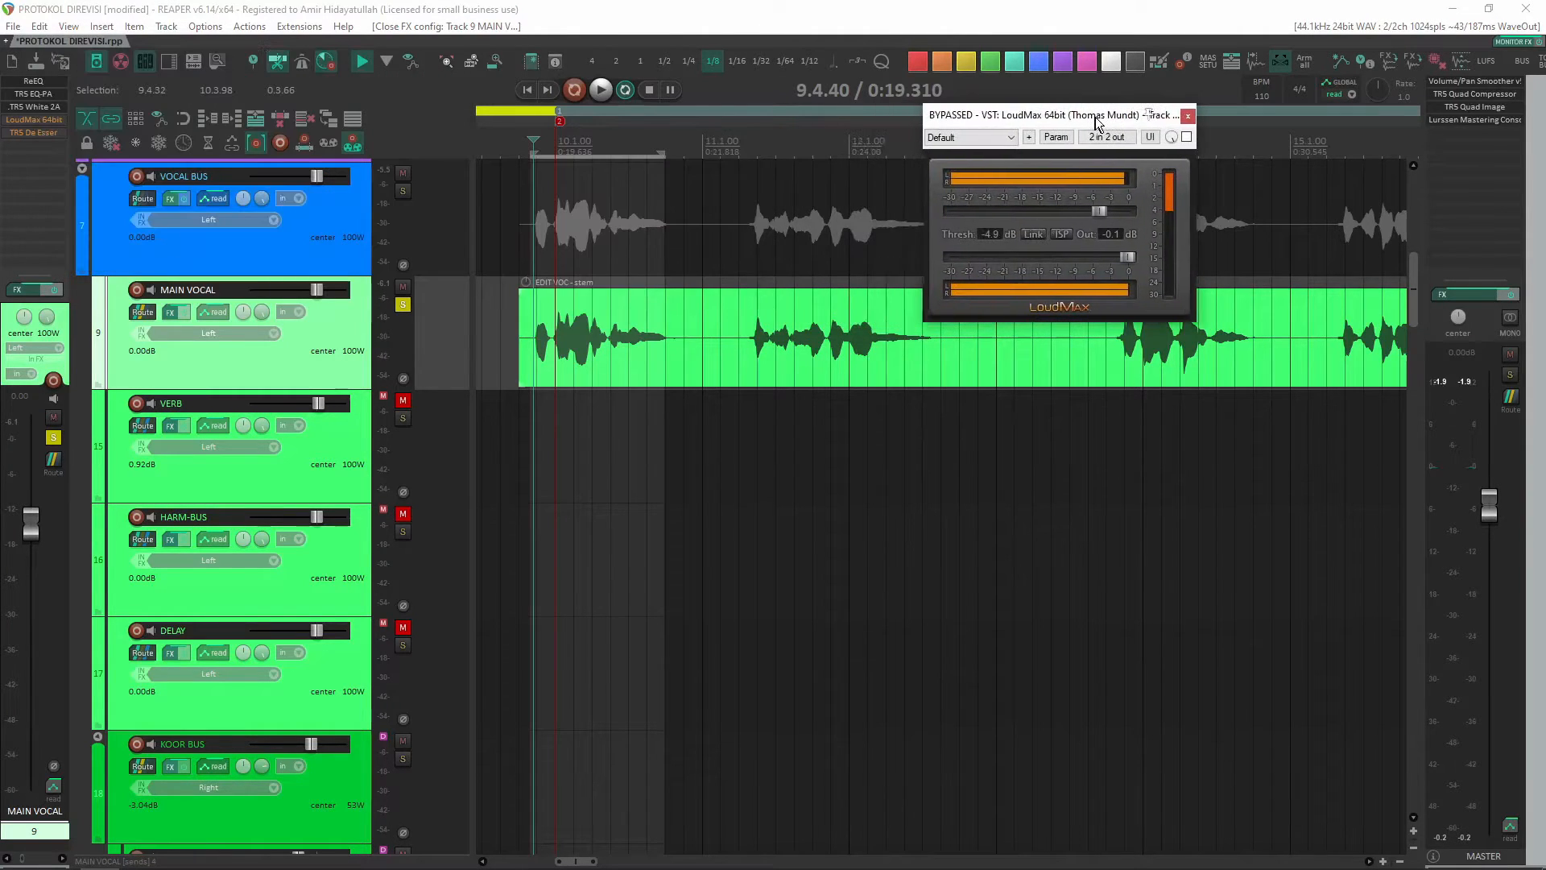
{"action": "scroll", "coordinate": [753, 312], "scroll_direction": "down", "scroll_amount": 4}
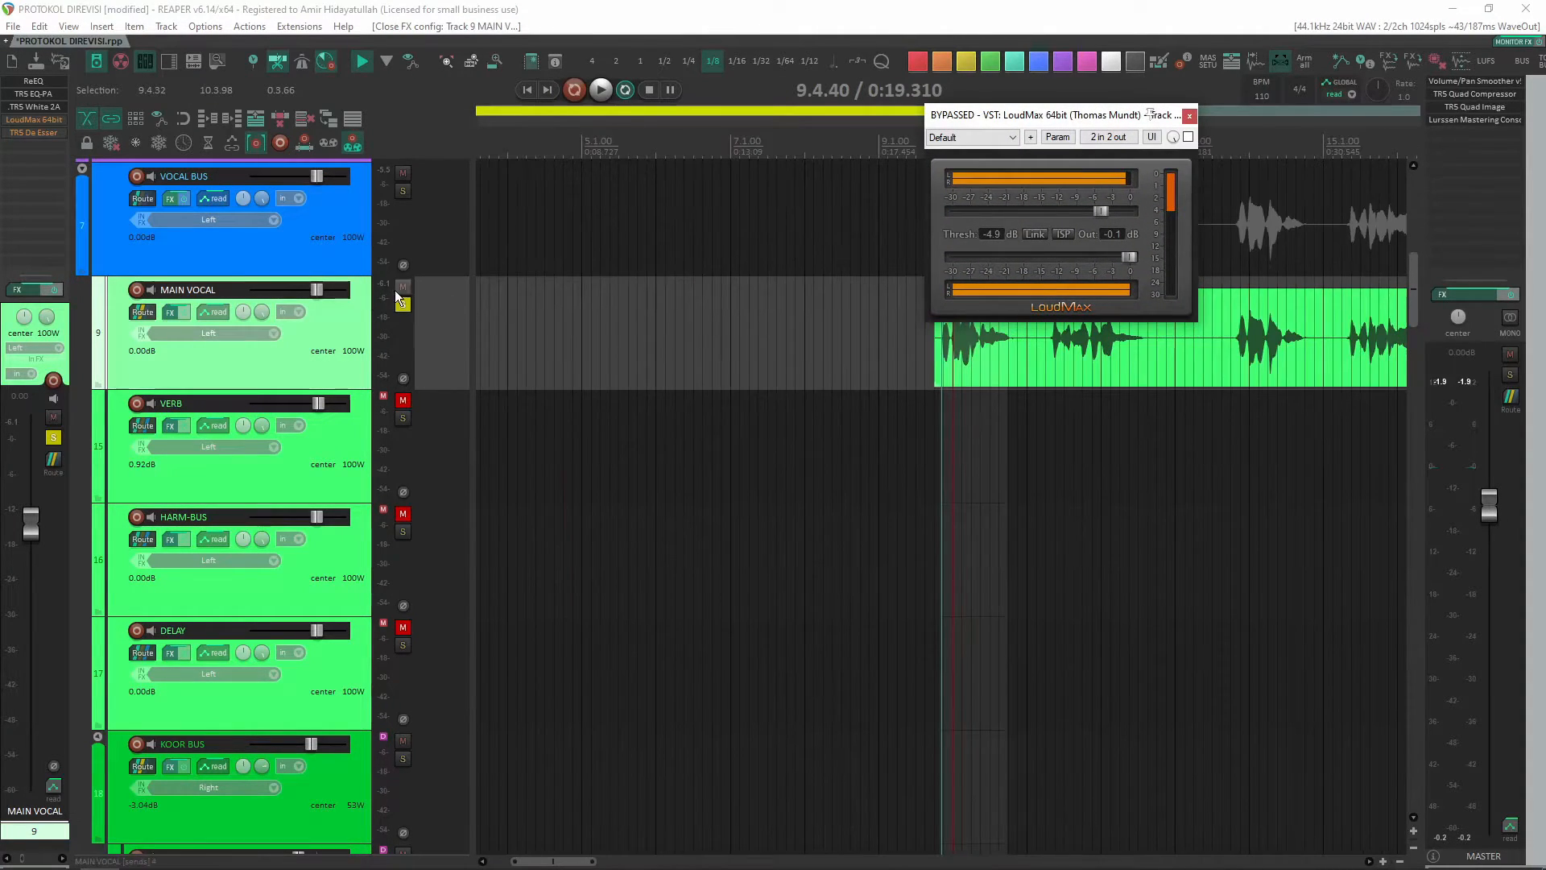
{"action": "left_click", "coordinate": [402, 305]}
- Play the full mix from about bar 66 and move the LoudMax window clear of the second vocal section
{"action": "scroll", "coordinate": [829, 366], "scroll_direction": "down", "scroll_amount": 2}
{"action": "scroll", "coordinate": [829, 366], "scroll_direction": "down", "scroll_amount": 2}
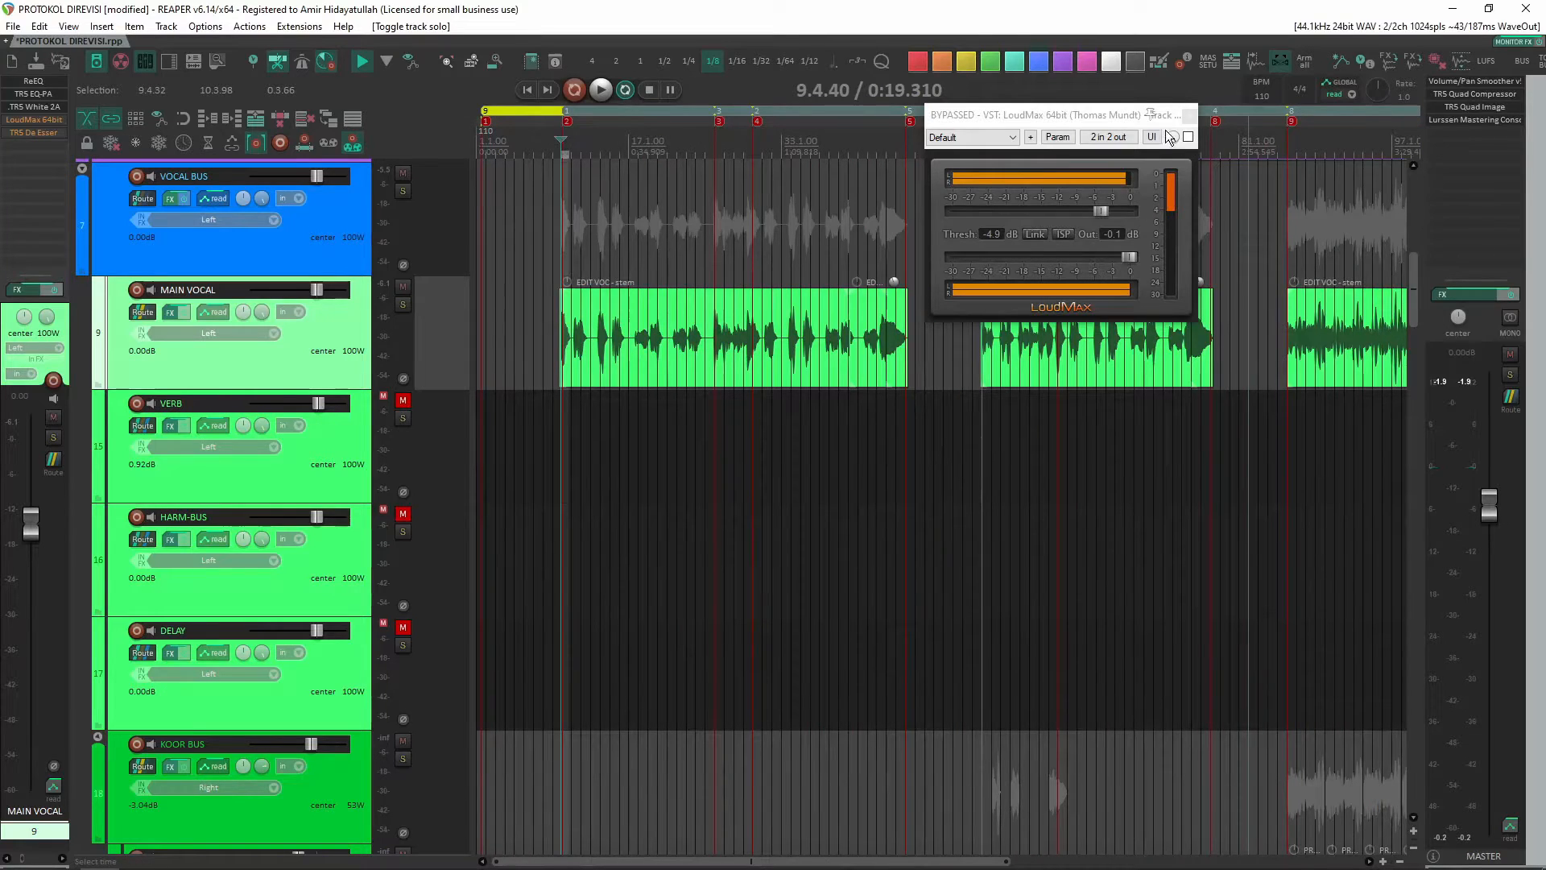
{"action": "scroll", "coordinate": [1176, 370], "scroll_direction": "down", "scroll_amount": 4}
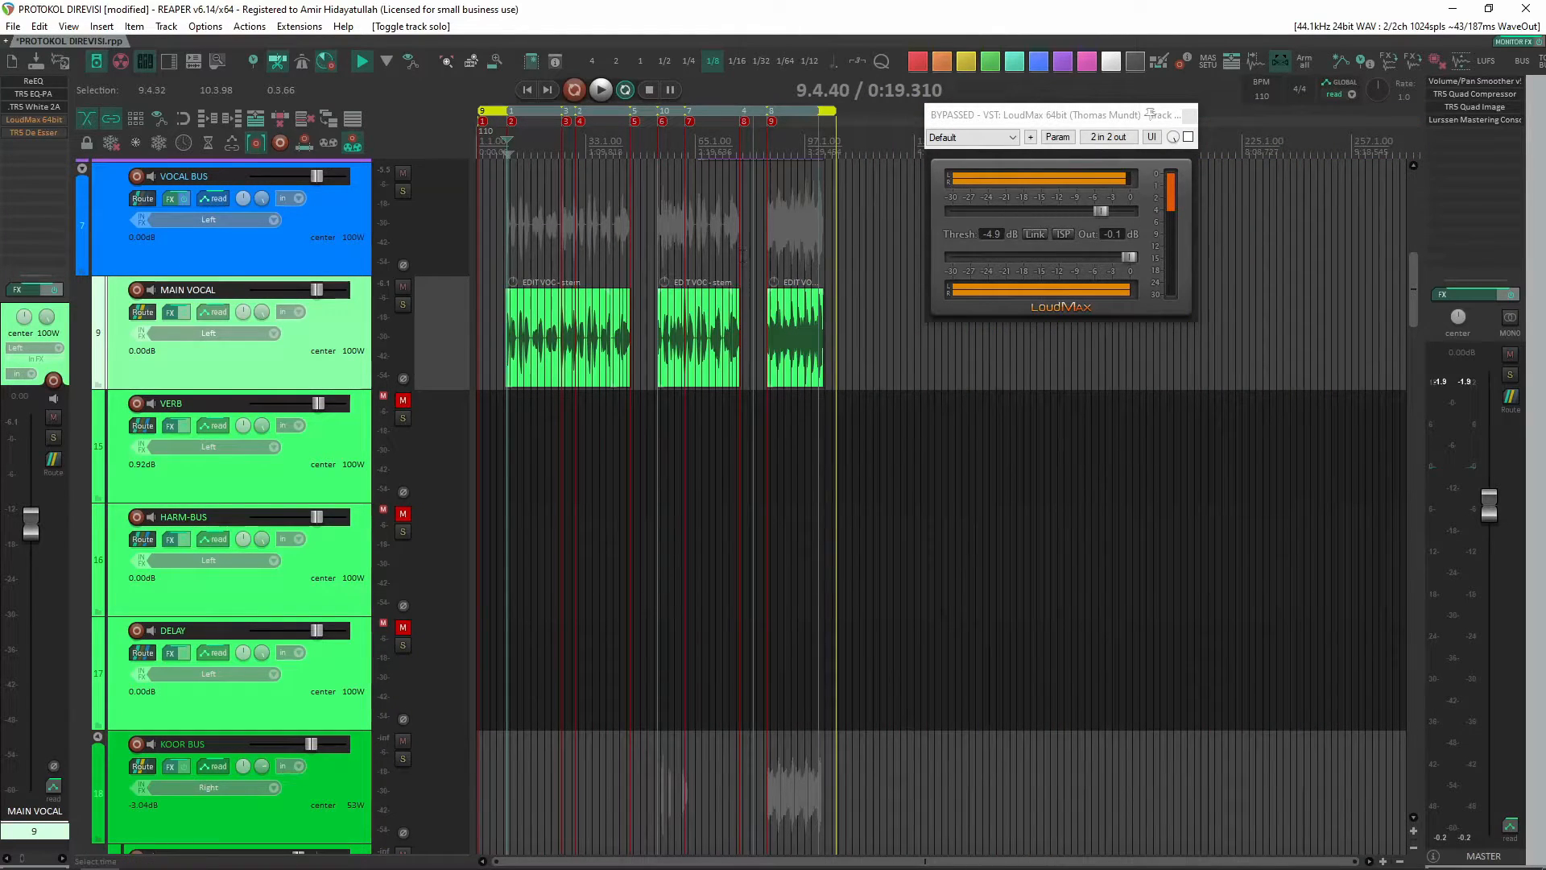
{"action": "scroll", "coordinate": [1415, 829], "scroll_direction": "down", "scroll_amount": 6}
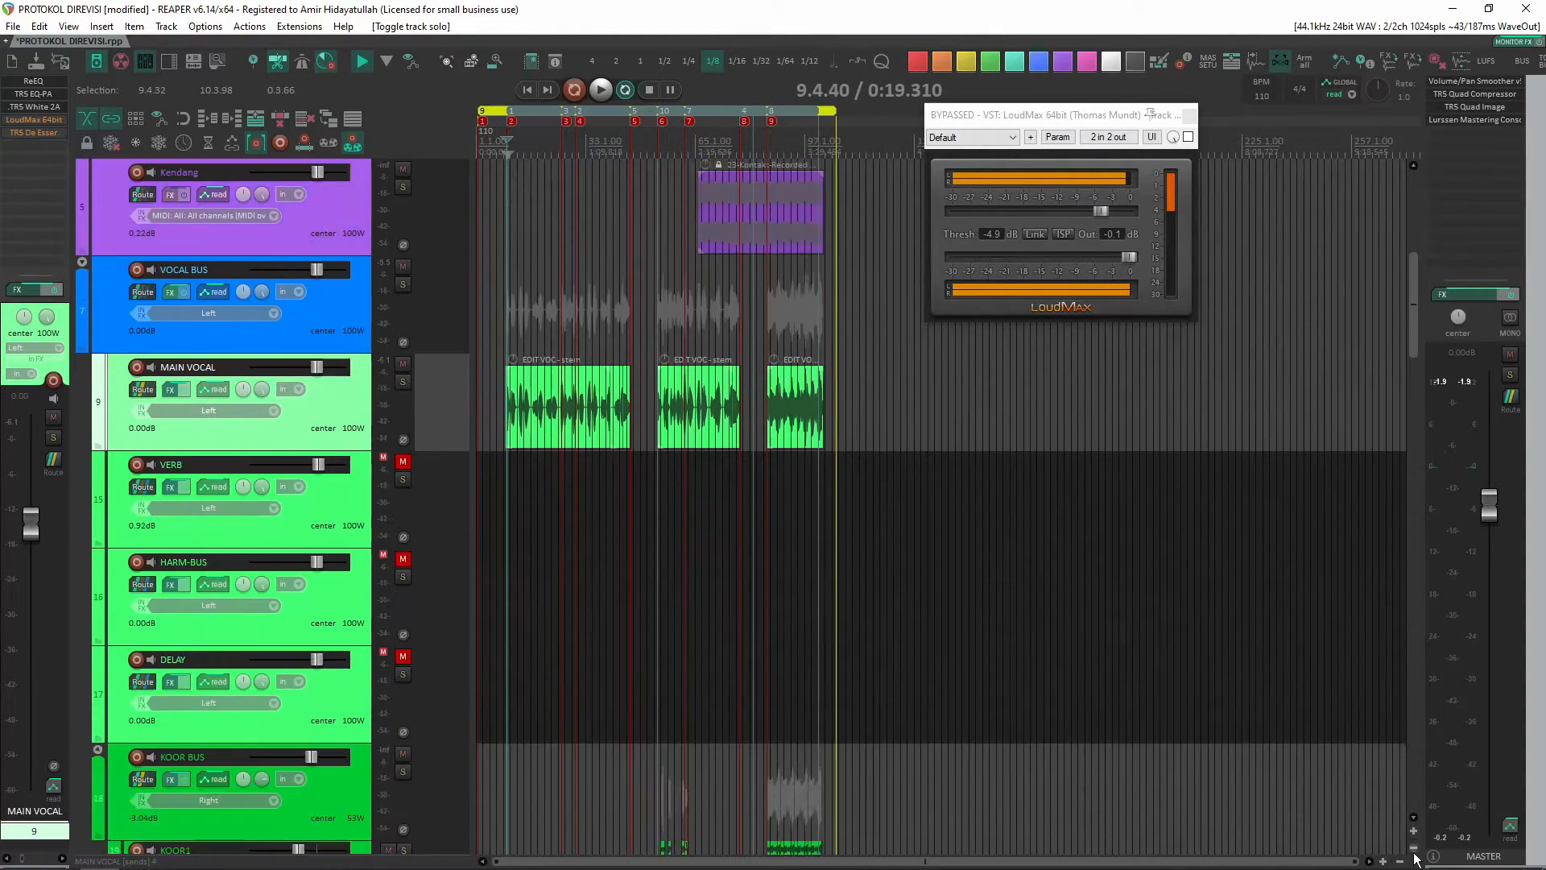
{"action": "scroll", "coordinate": [427, 362], "scroll_direction": "up", "scroll_amount": 5}
{"action": "scroll", "coordinate": [426, 354], "scroll_direction": "down", "scroll_amount": 4}
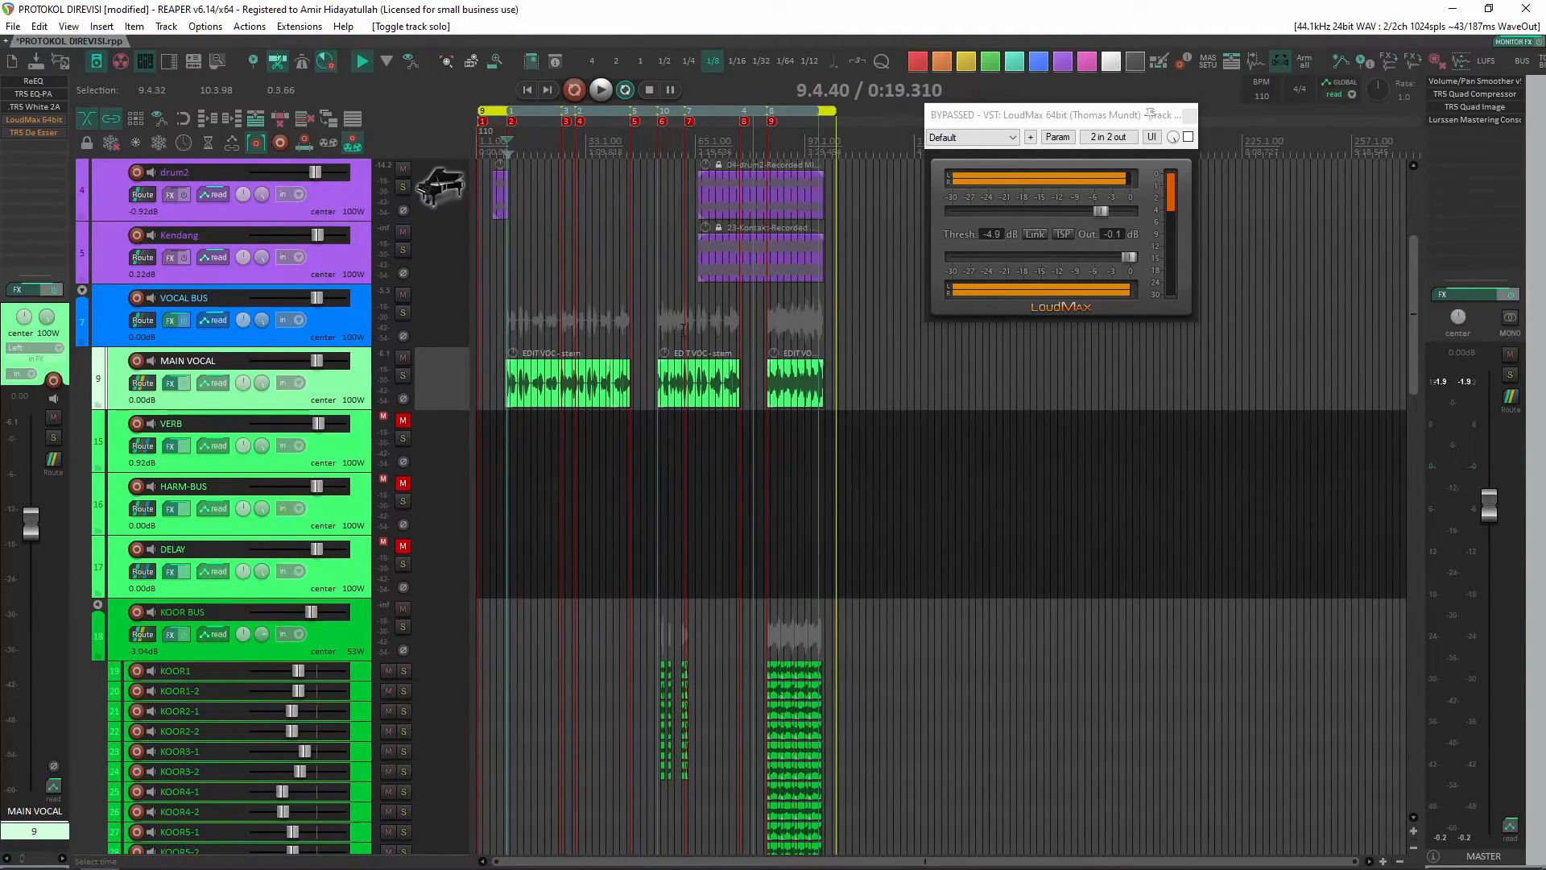
{"action": "left_click", "coordinate": [683, 329]}
{"action": "left_click", "coordinate": [700, 135]}
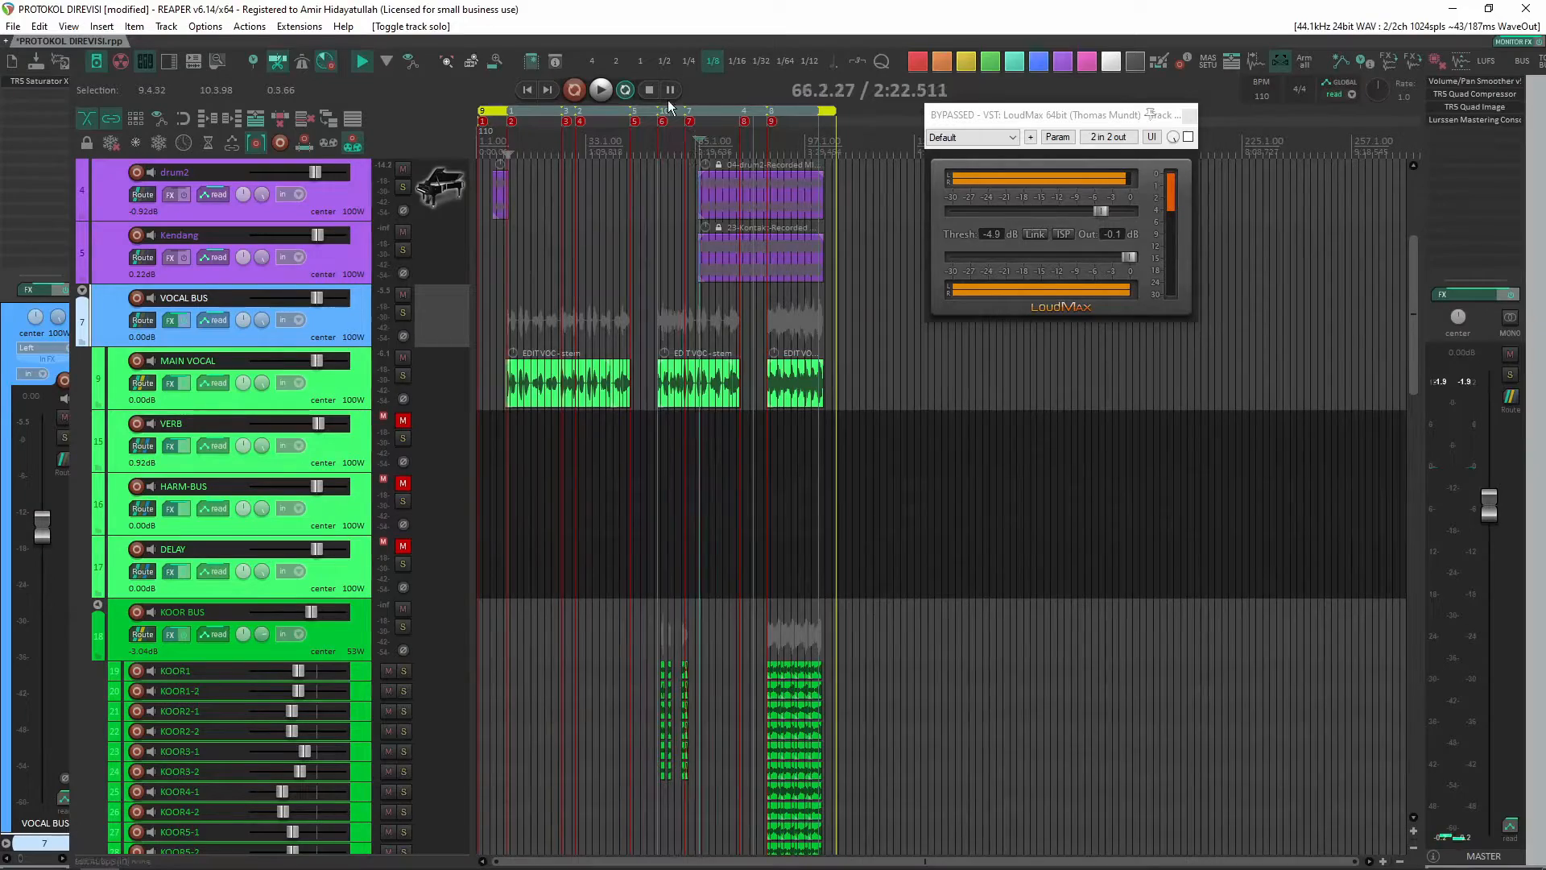
{"action": "left_click", "coordinate": [601, 90]}
{"action": "scroll", "coordinate": [823, 268], "scroll_direction": "up", "scroll_amount": 4}
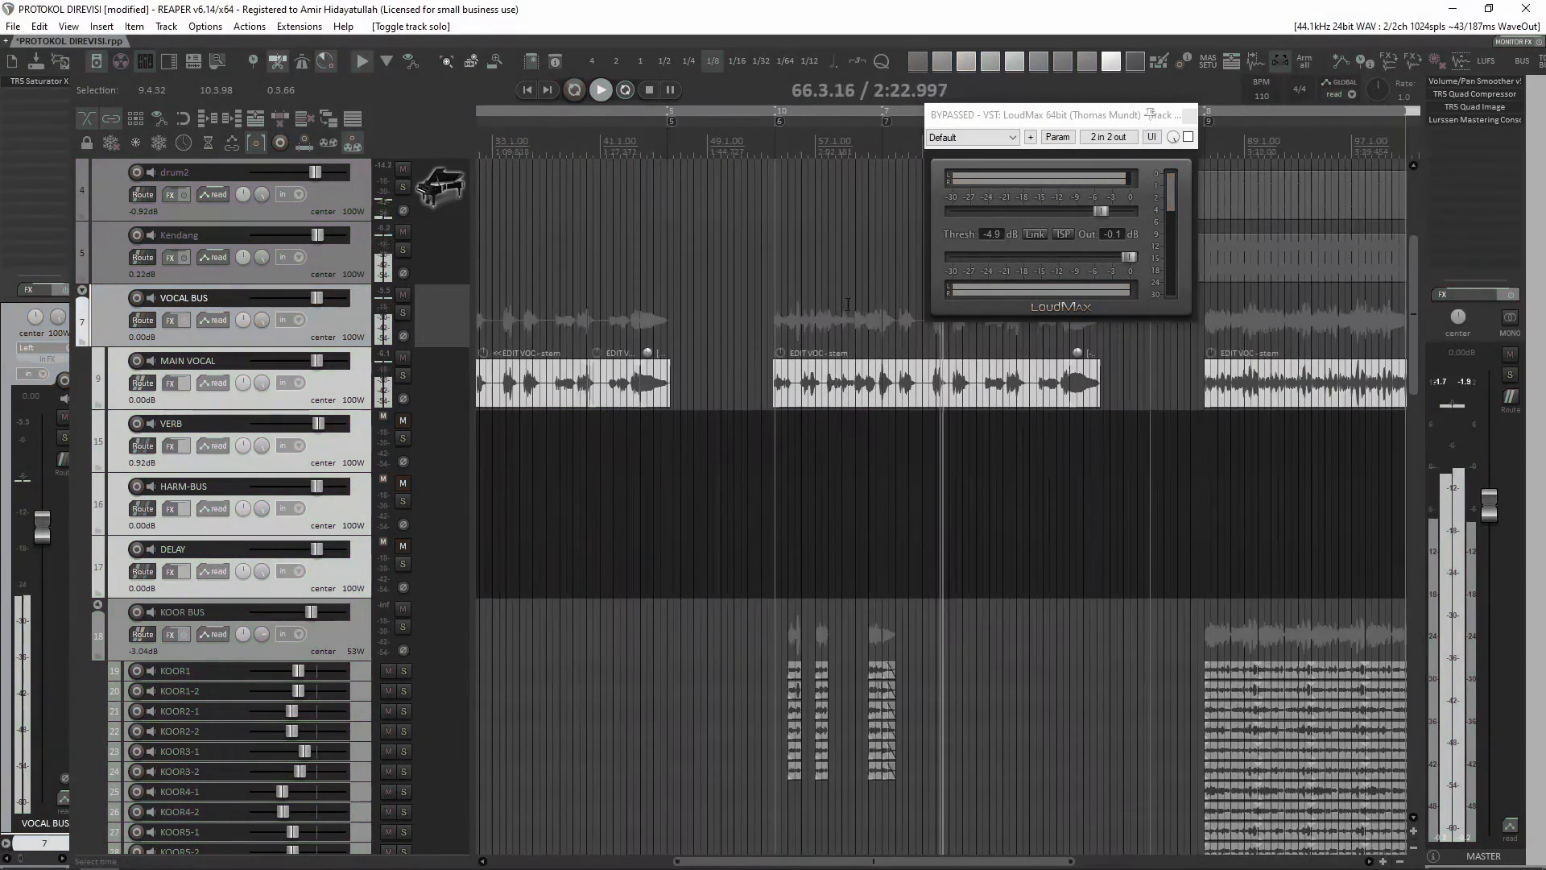
{"action": "left_click_drag", "start_coordinate": [1047, 114], "coordinate": [570, 148]}
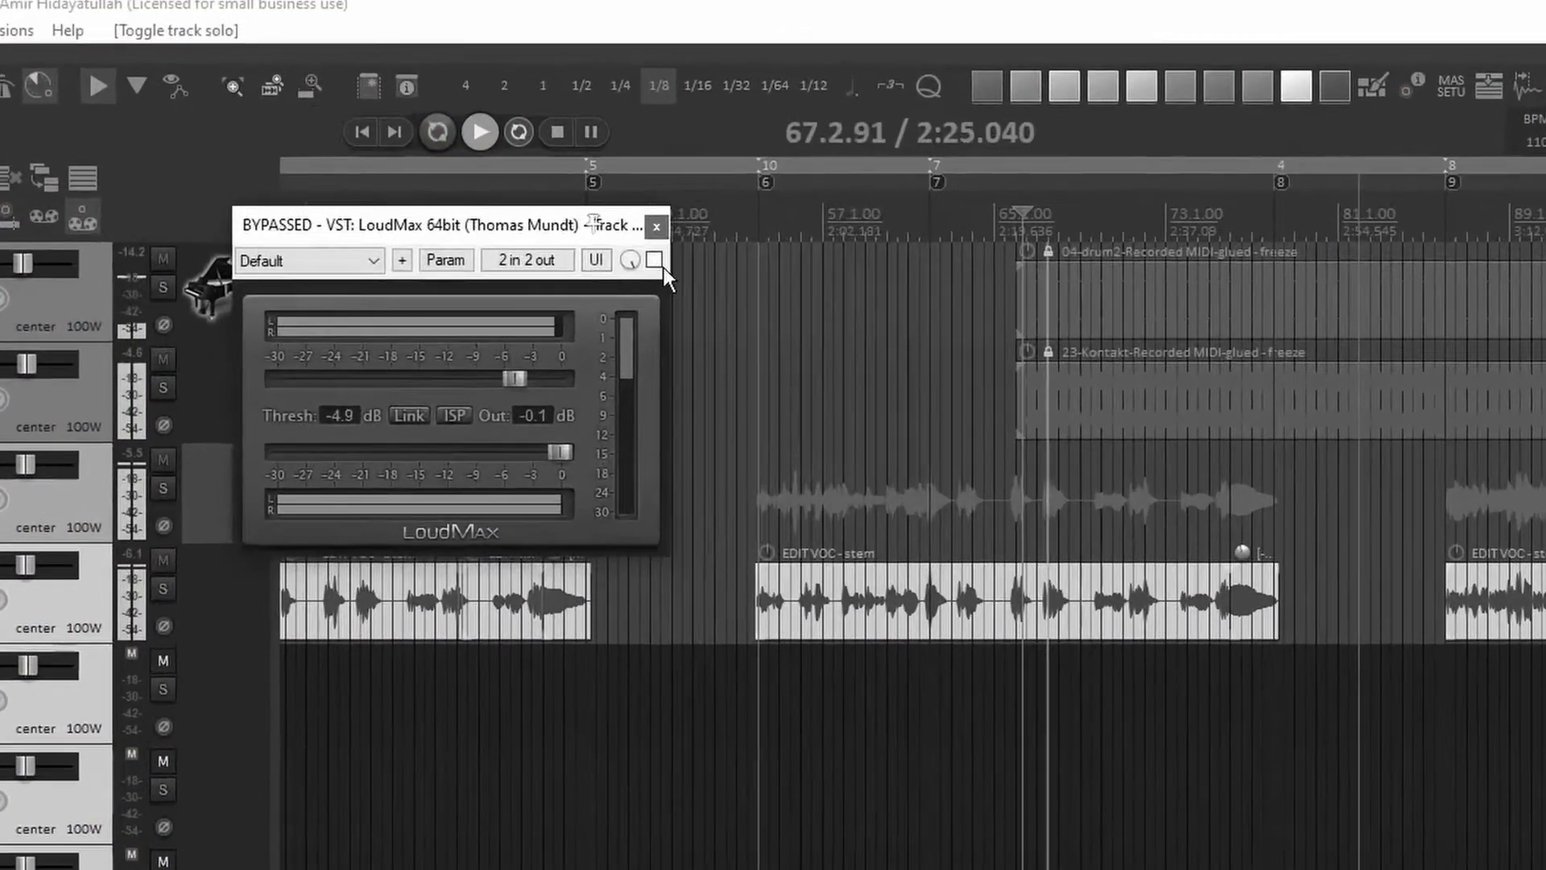
- Enable LoudMax on the main vocal, replay the mix from about bar 65, and lower the threshold to -6.7 dB
{"action": "left_click", "coordinate": [657, 261]}
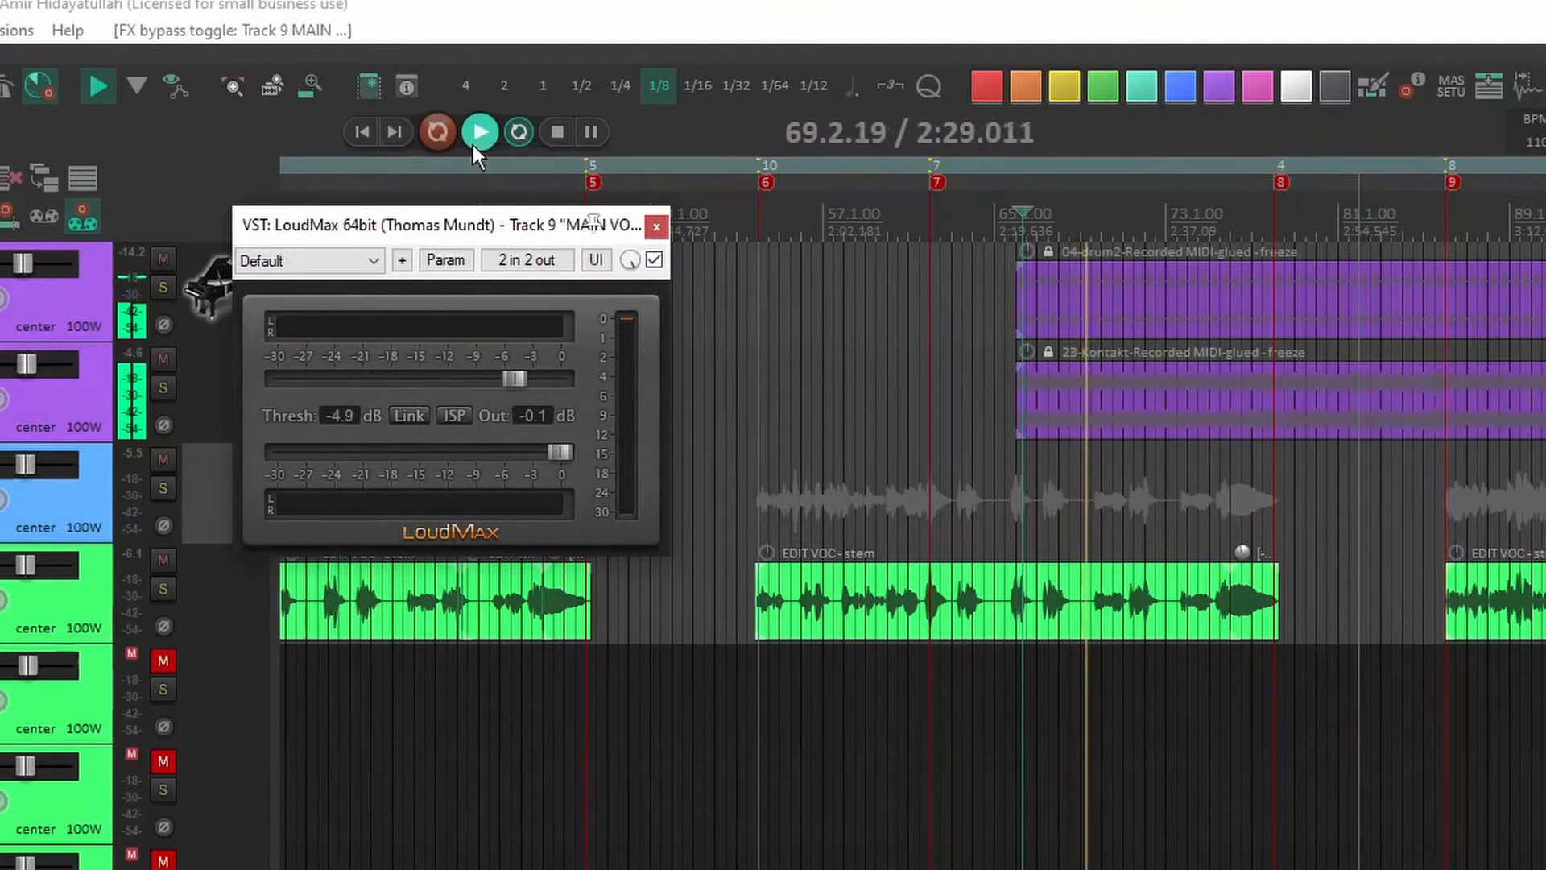
{"action": "left_click", "coordinate": [558, 130]}
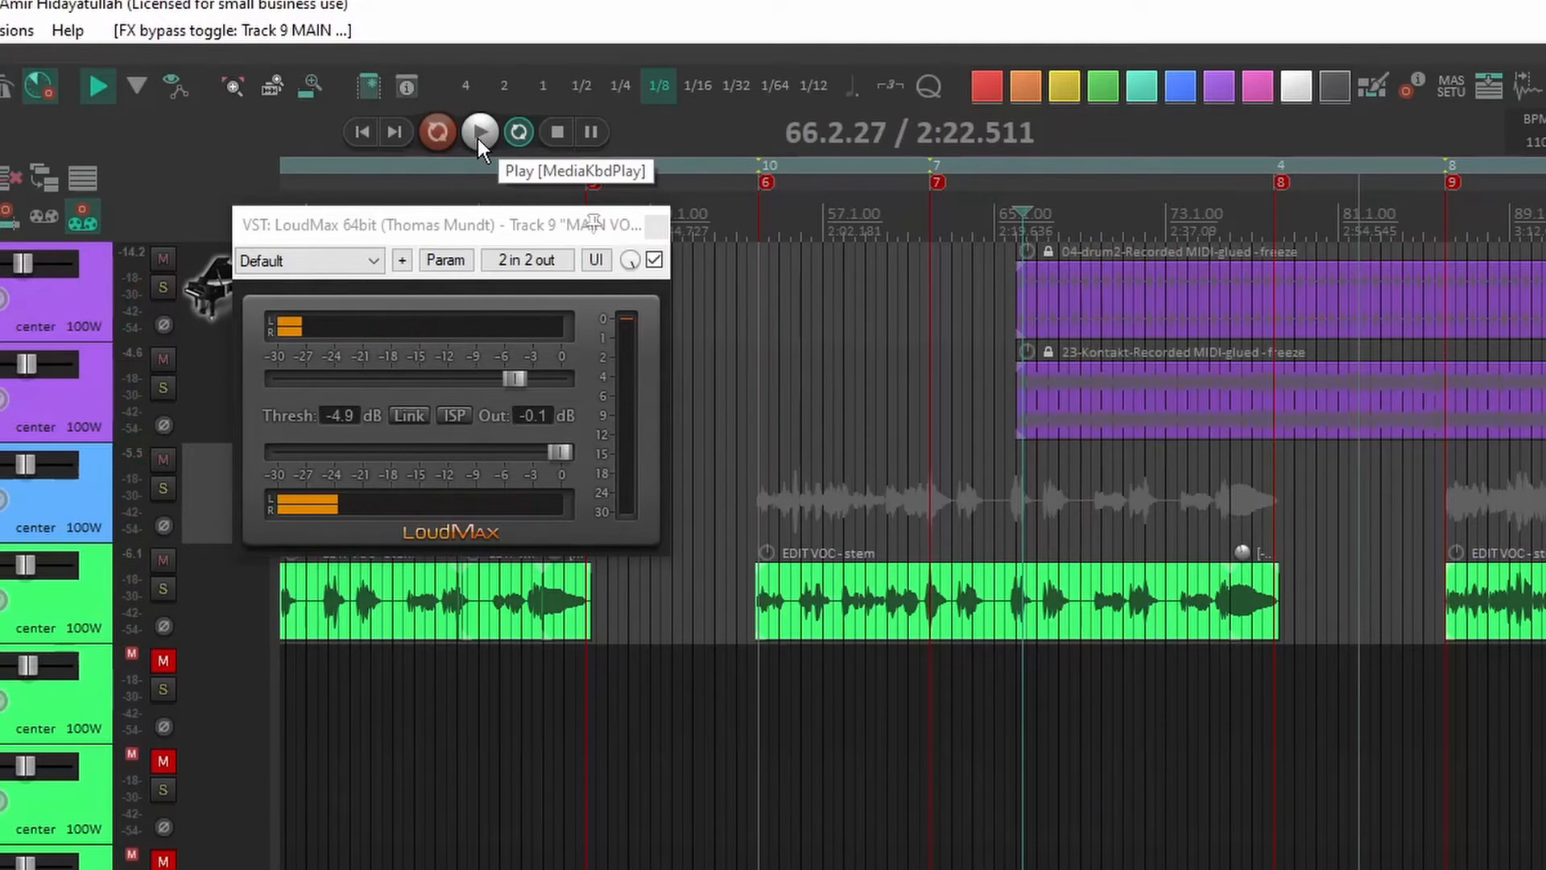
{"action": "left_click", "coordinate": [1004, 552]}
{"action": "left_click", "coordinate": [1009, 553]}
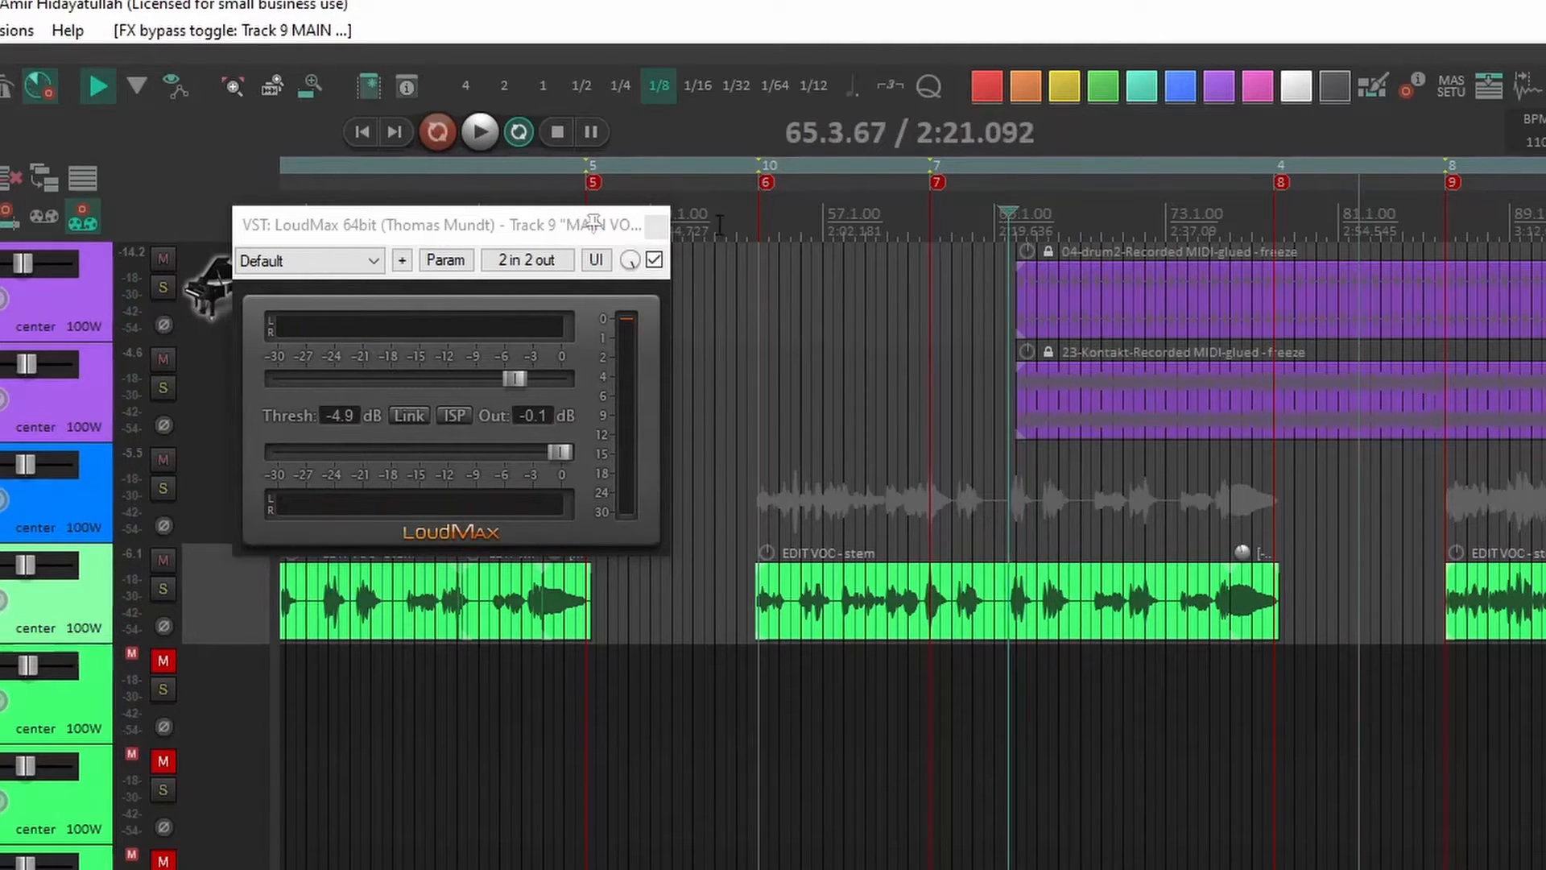
{"action": "left_click", "coordinate": [490, 133]}
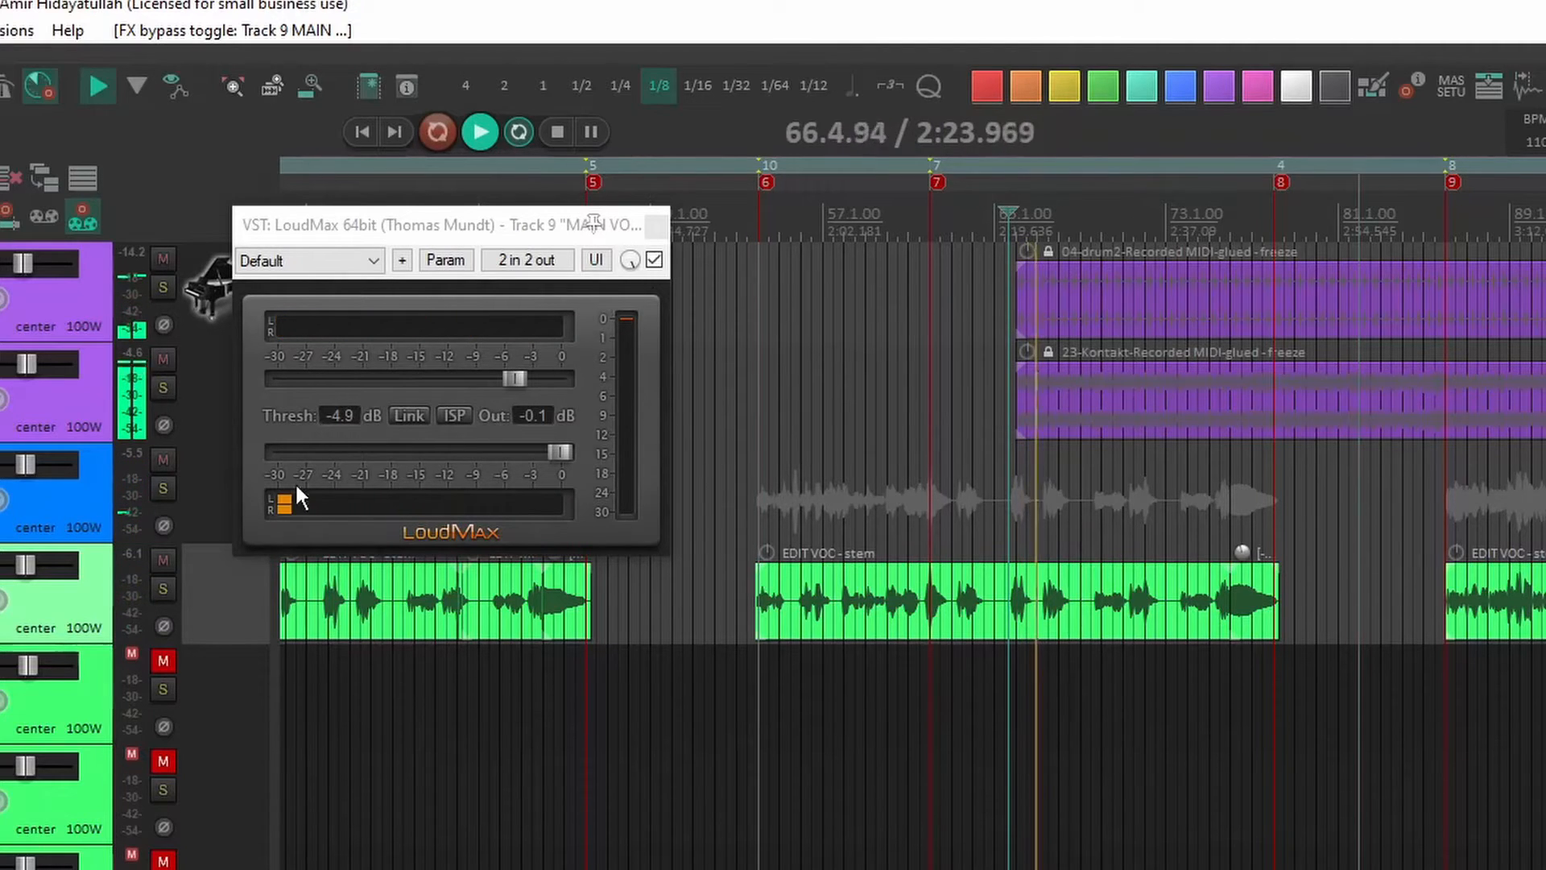
{"action": "left_click_drag", "start_coordinate": [504, 380], "coordinate": [496, 384]}
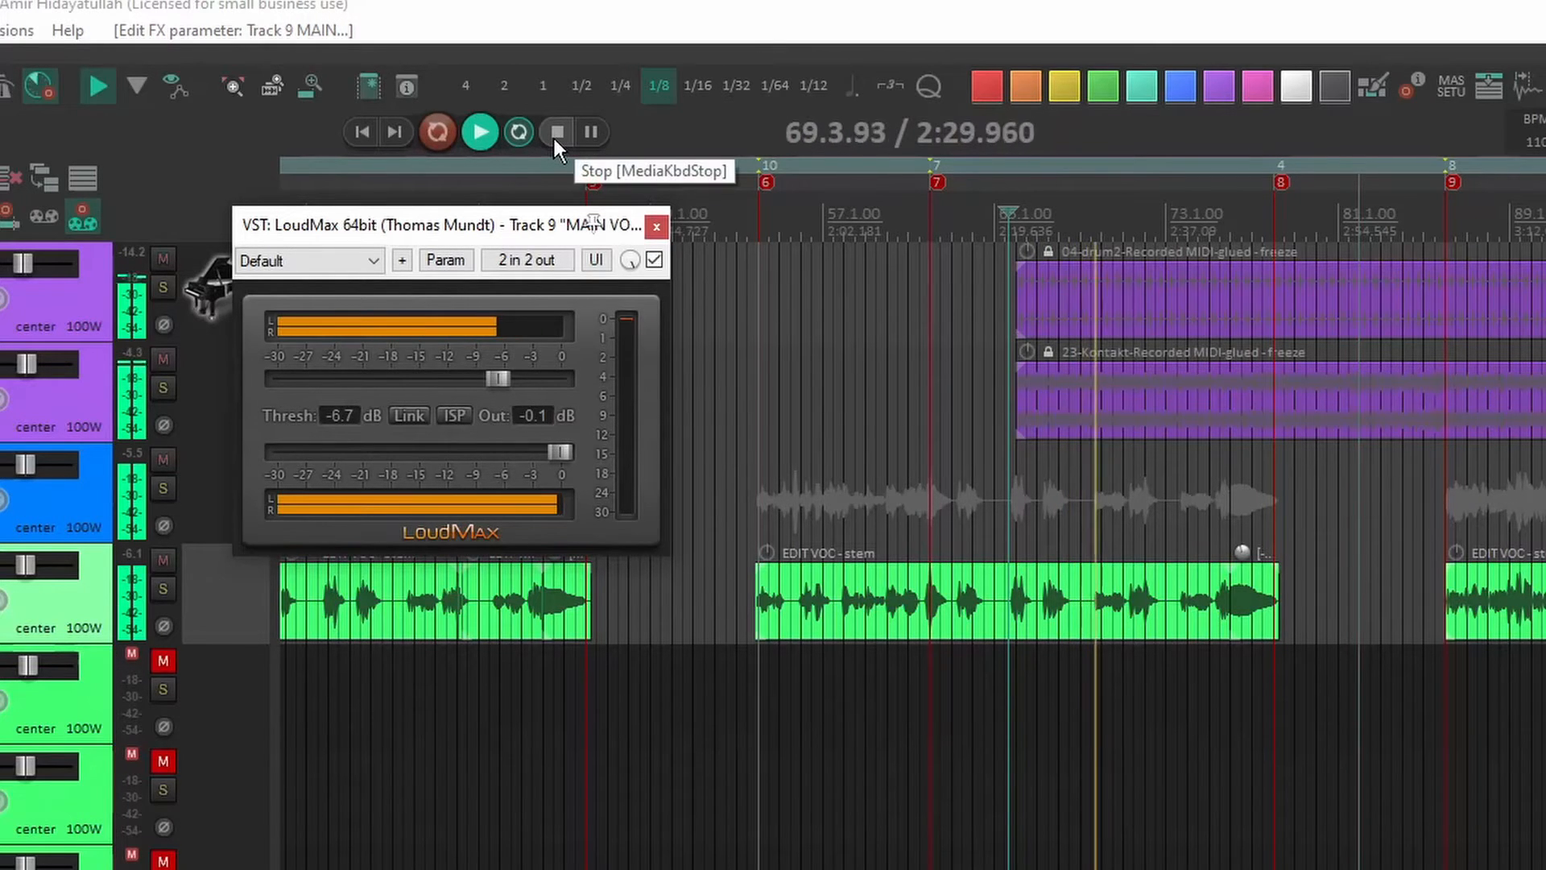
- Compare the playing mix with LoudMax bypassed and active, and stop playback
{"action": "left_click", "coordinate": [653, 259]}
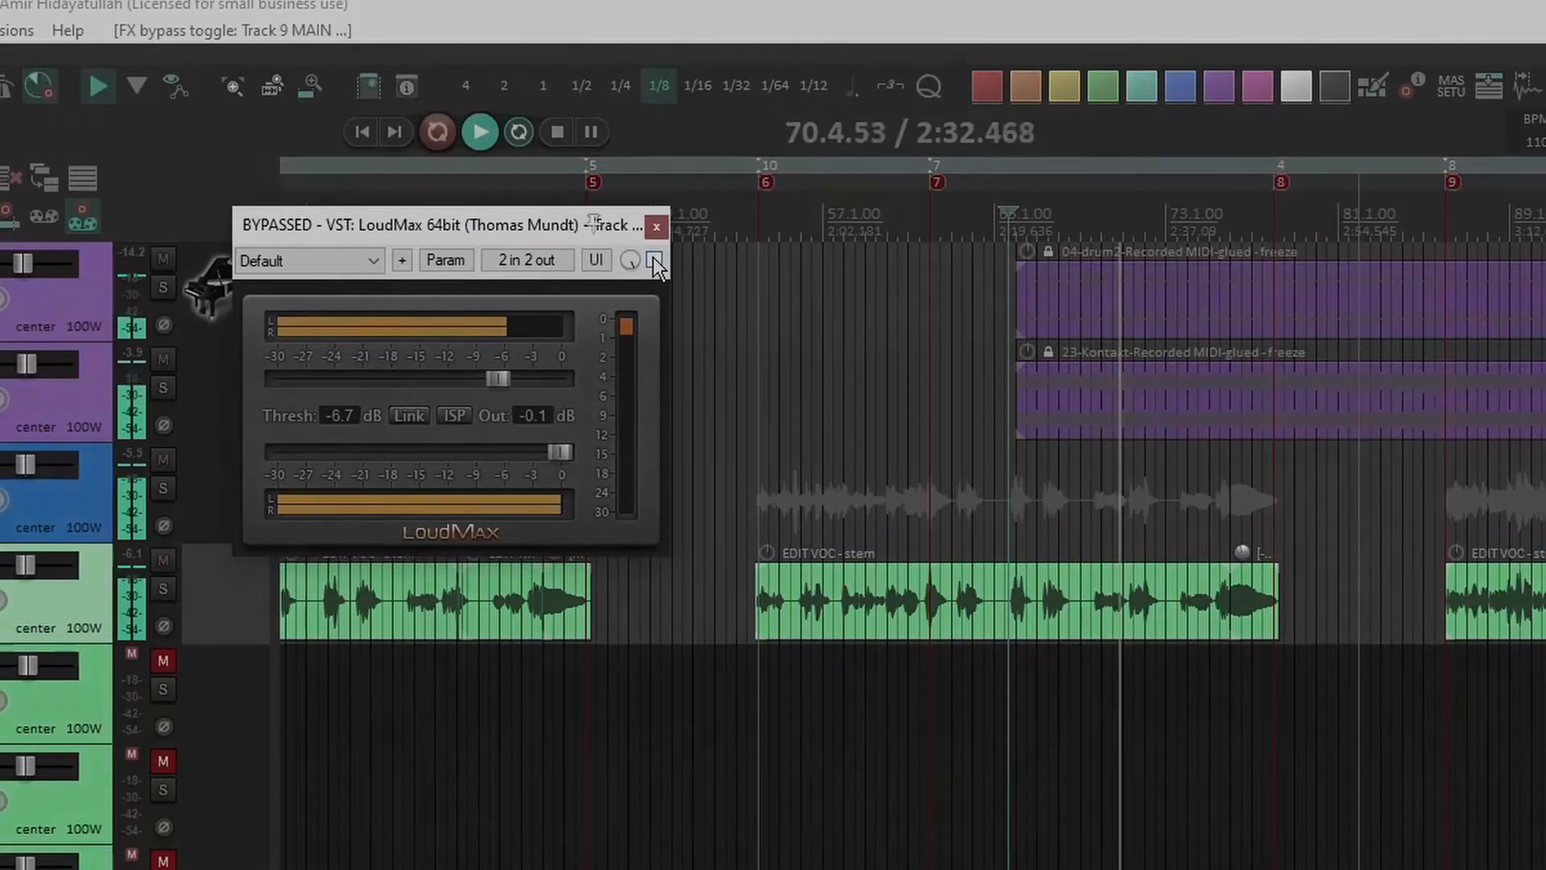
{"action": "left_click", "coordinate": [654, 260]}
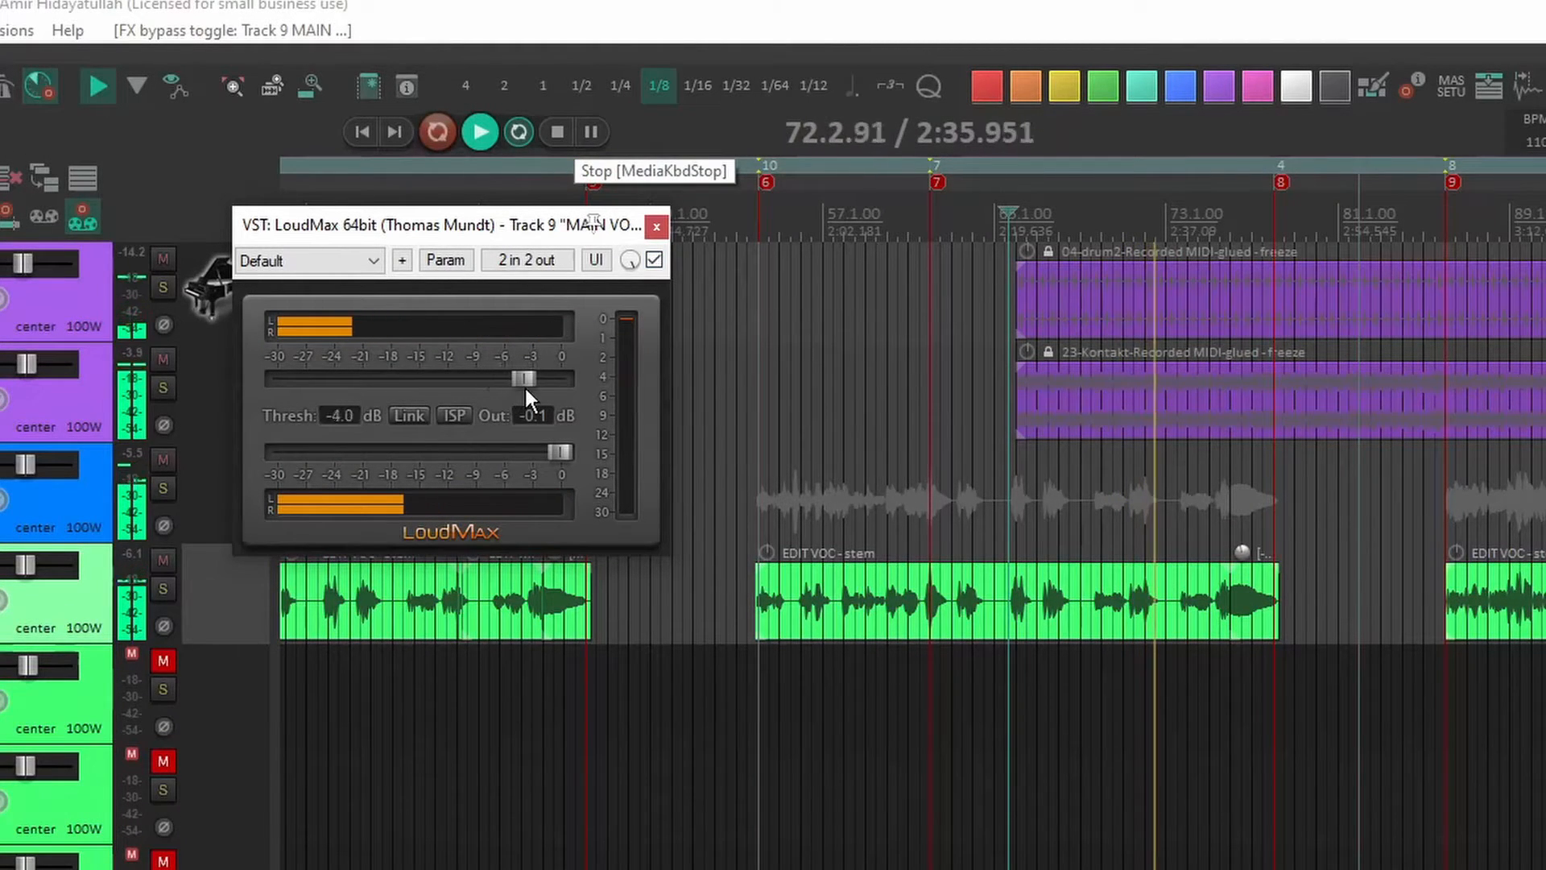
{"action": "left_click", "coordinate": [556, 132]}
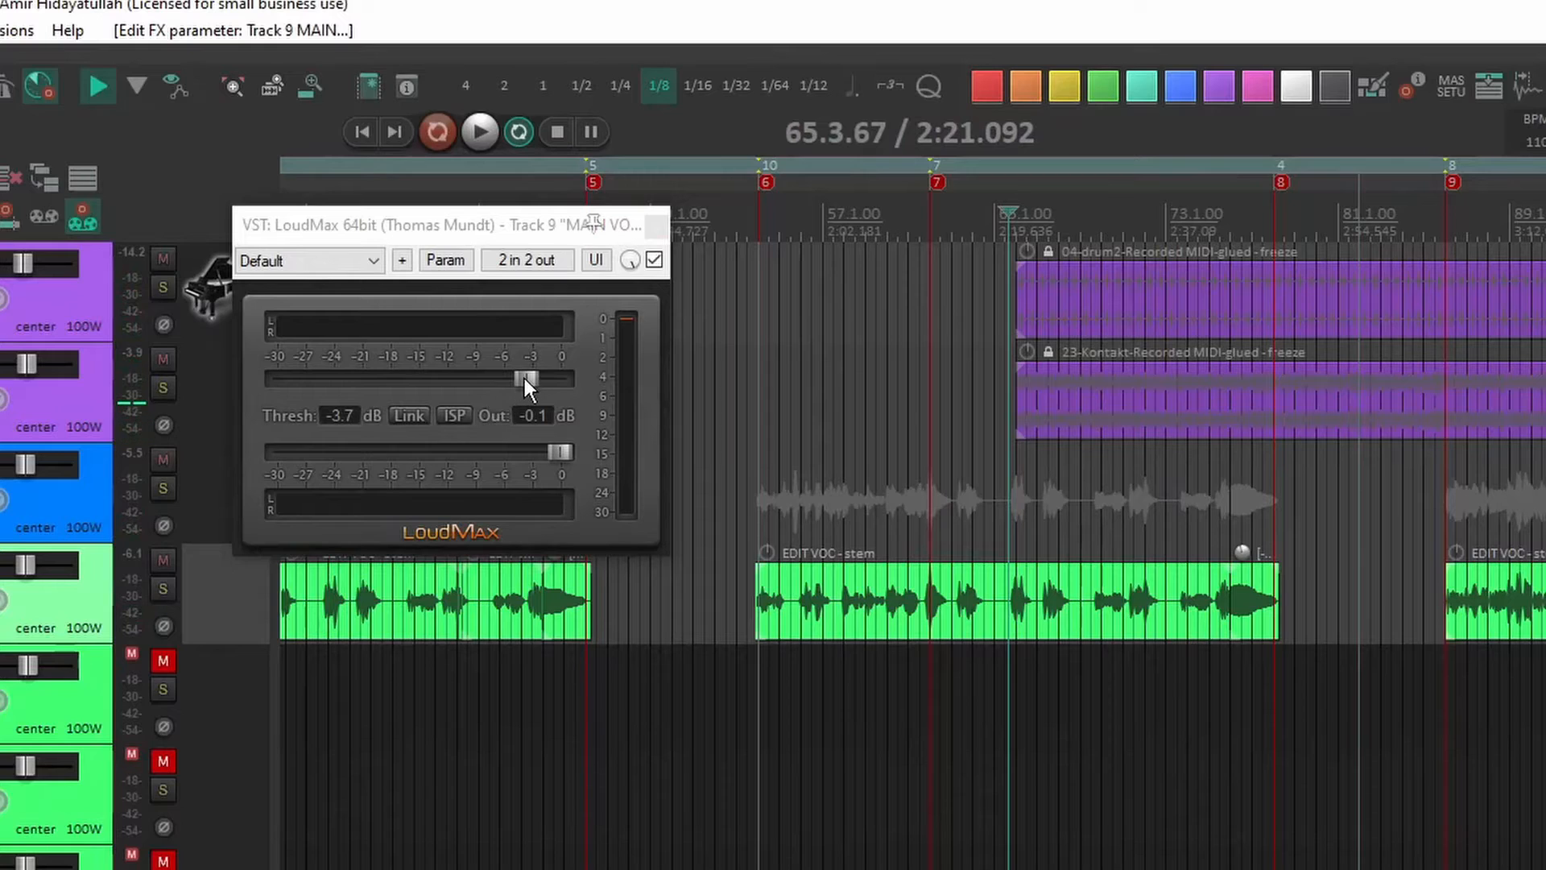
- Set the LoudMax threshold on the main vocal to -5.2 dB
{"action": "left_click_drag", "start_coordinate": [524, 378], "coordinate": [514, 379]}
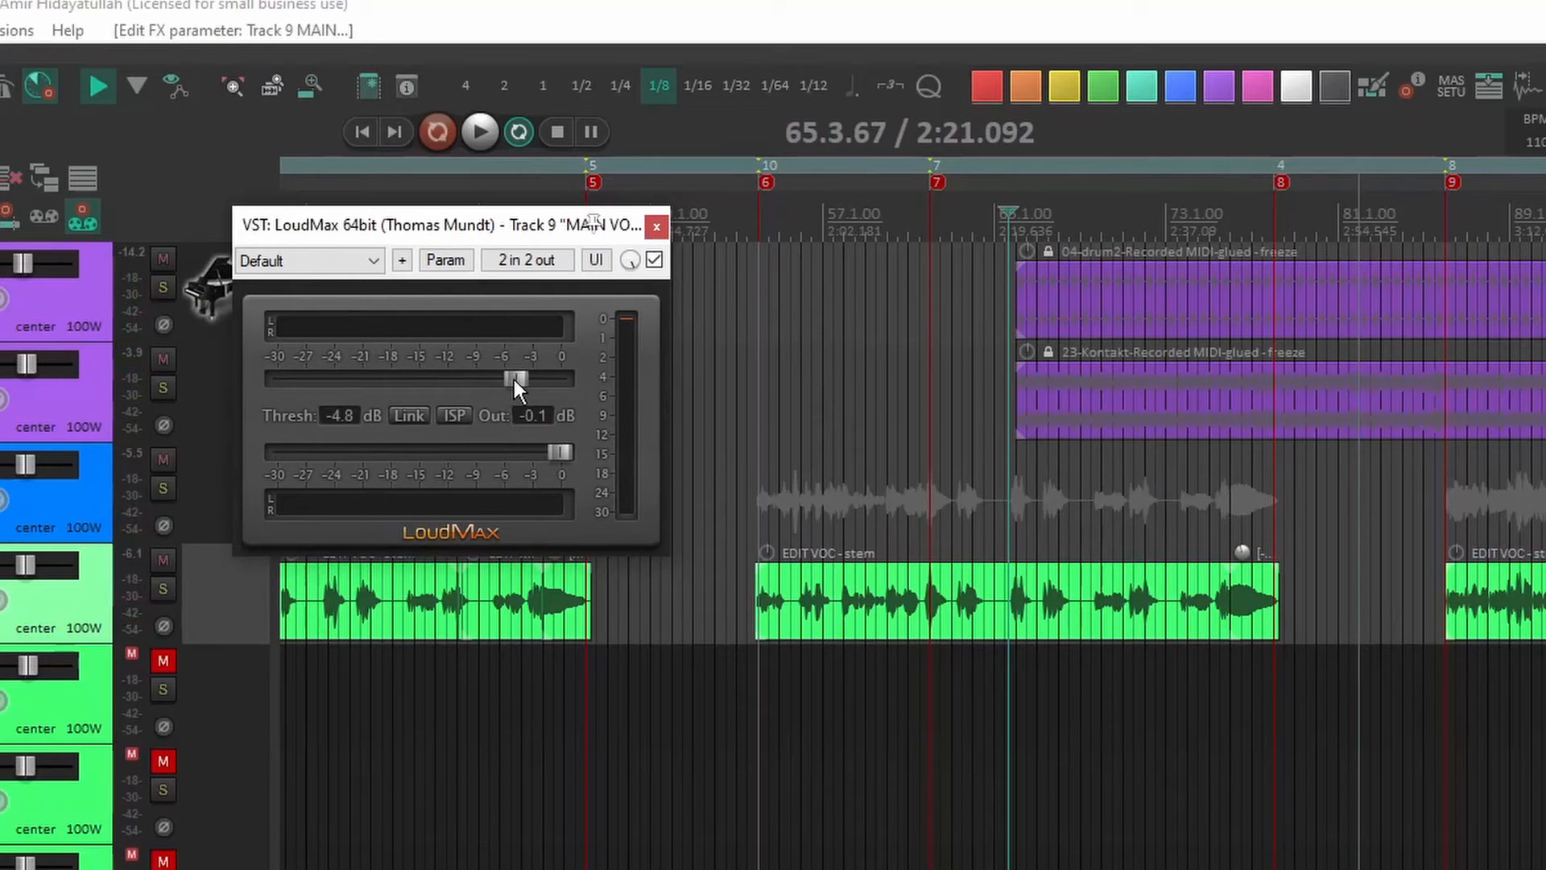
{"action": "left_click", "coordinate": [85, 618]}
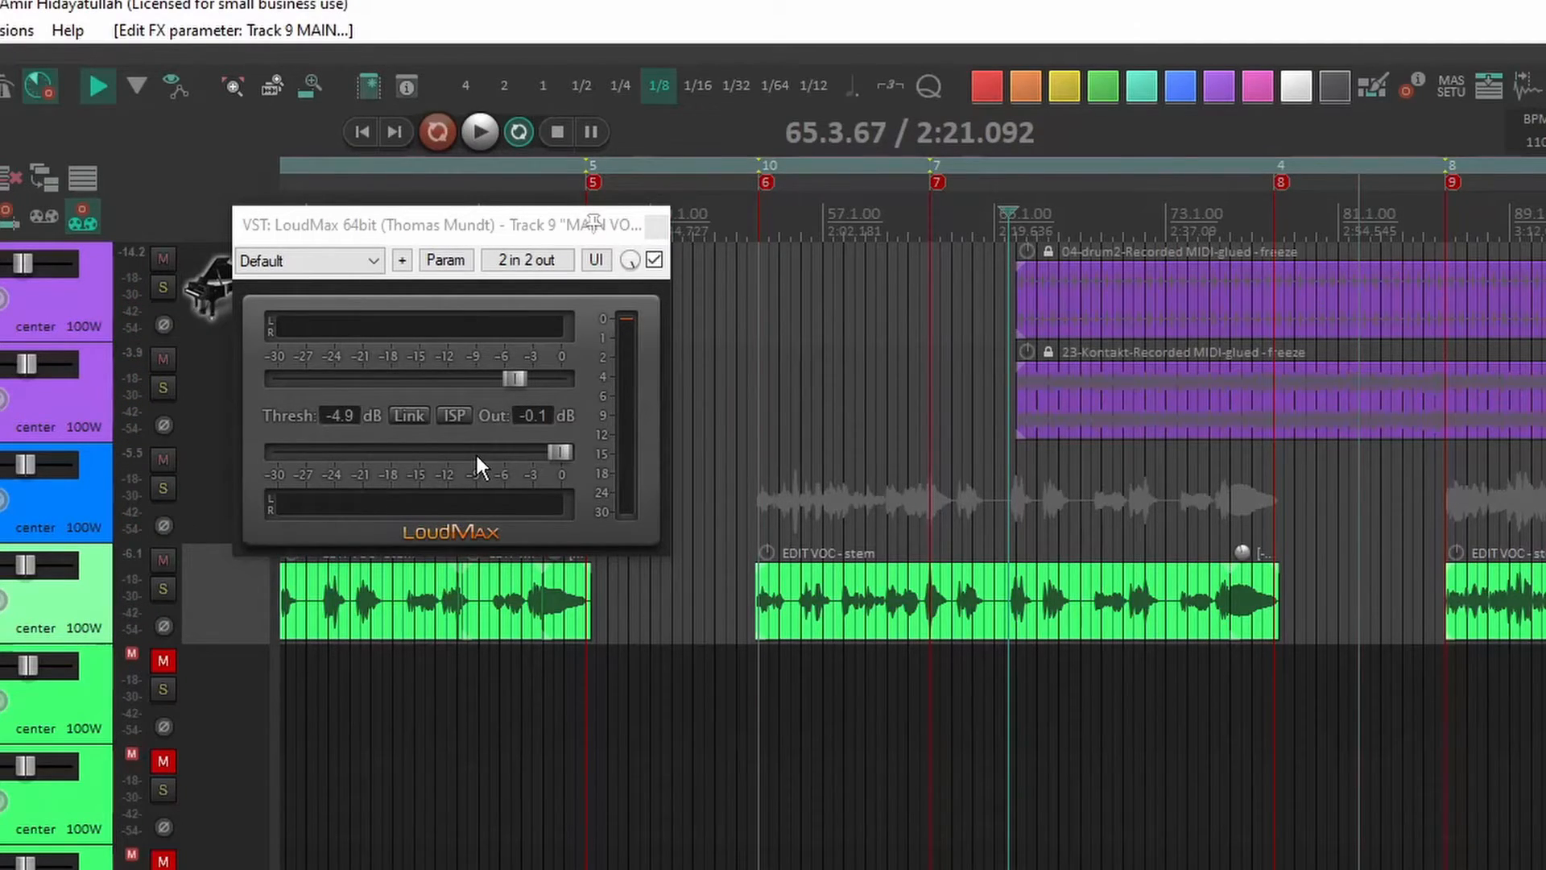
{"action": "left_click", "coordinate": [508, 235]}
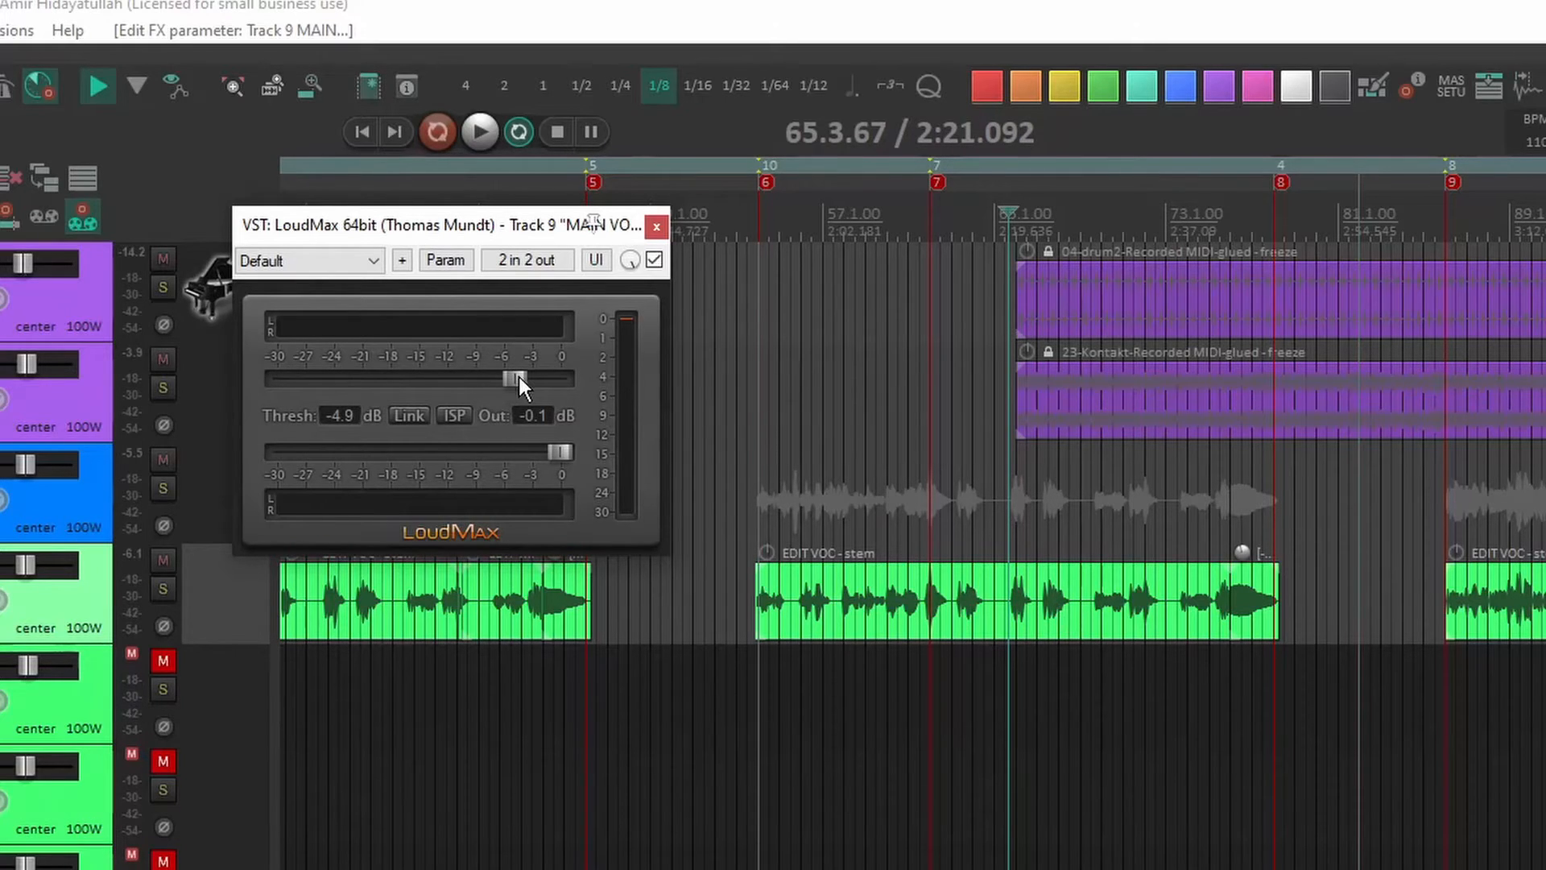
{"action": "left_click_drag", "start_coordinate": [518, 375], "coordinate": [511, 379]}
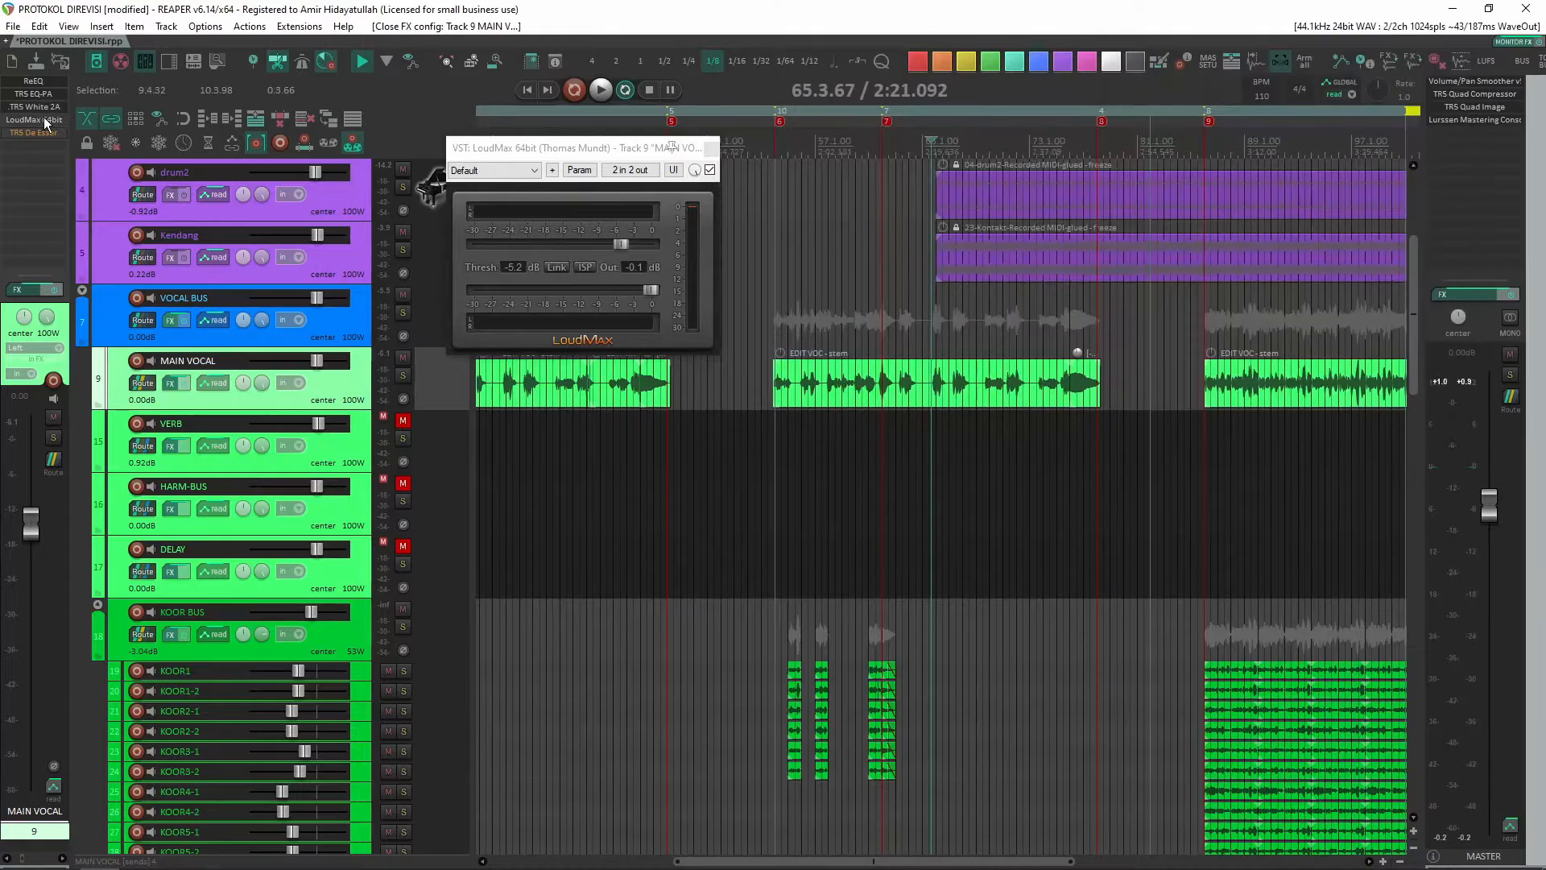
- Close LoudMax, open the TR5 De Esser on the main vocal and start playing the vocal phrase
{"action": "left_click", "coordinate": [43, 121]}
{"action": "left_click", "coordinate": [43, 121]}
{"action": "left_click", "coordinate": [43, 121]}
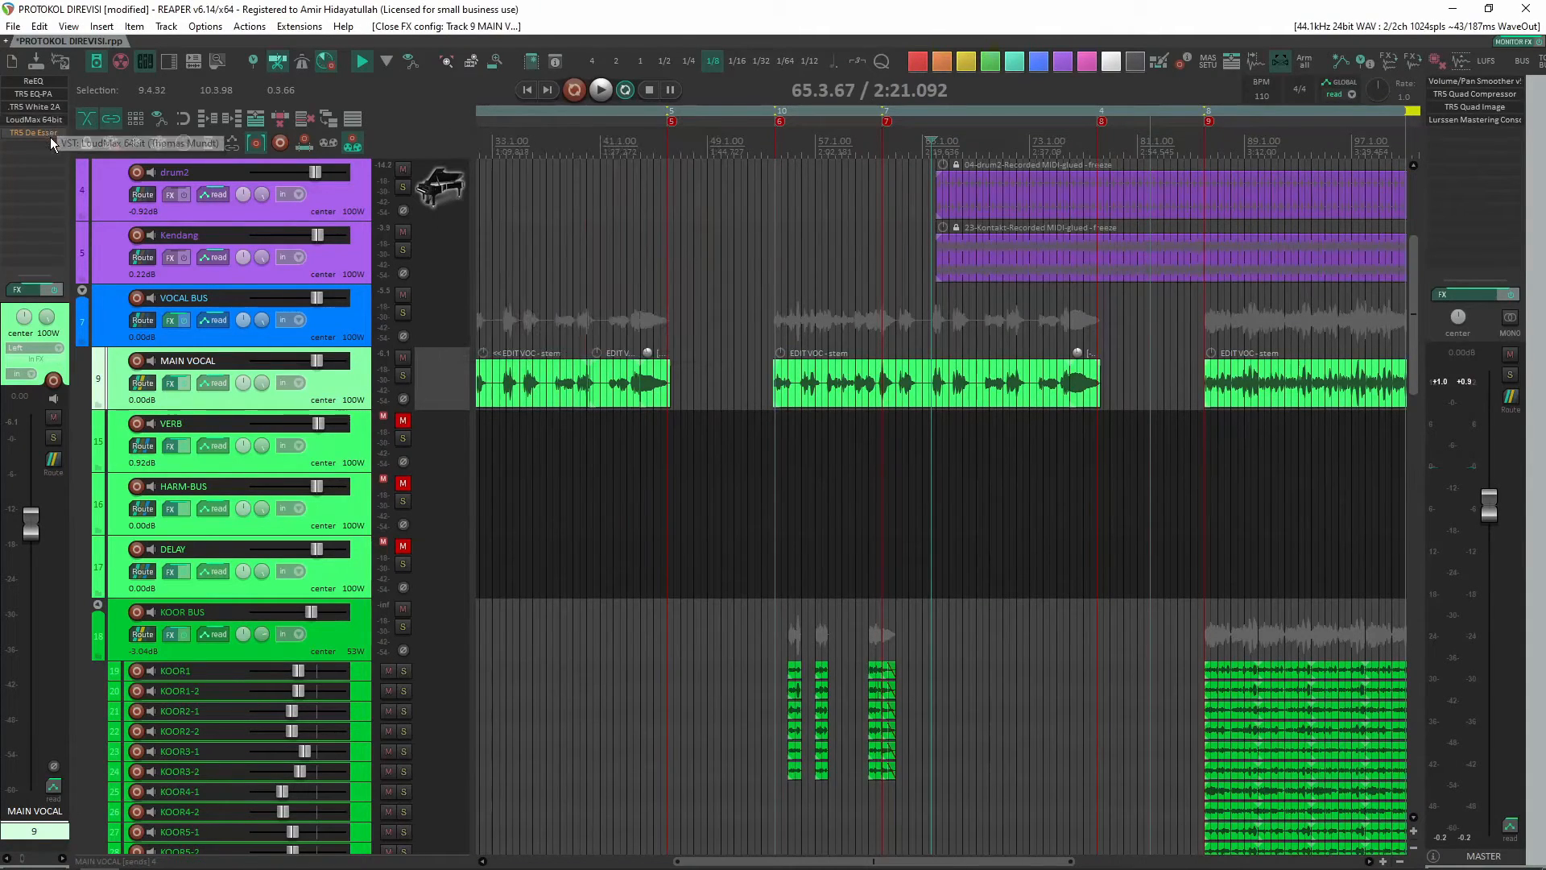
{"action": "left_click", "coordinate": [48, 133]}
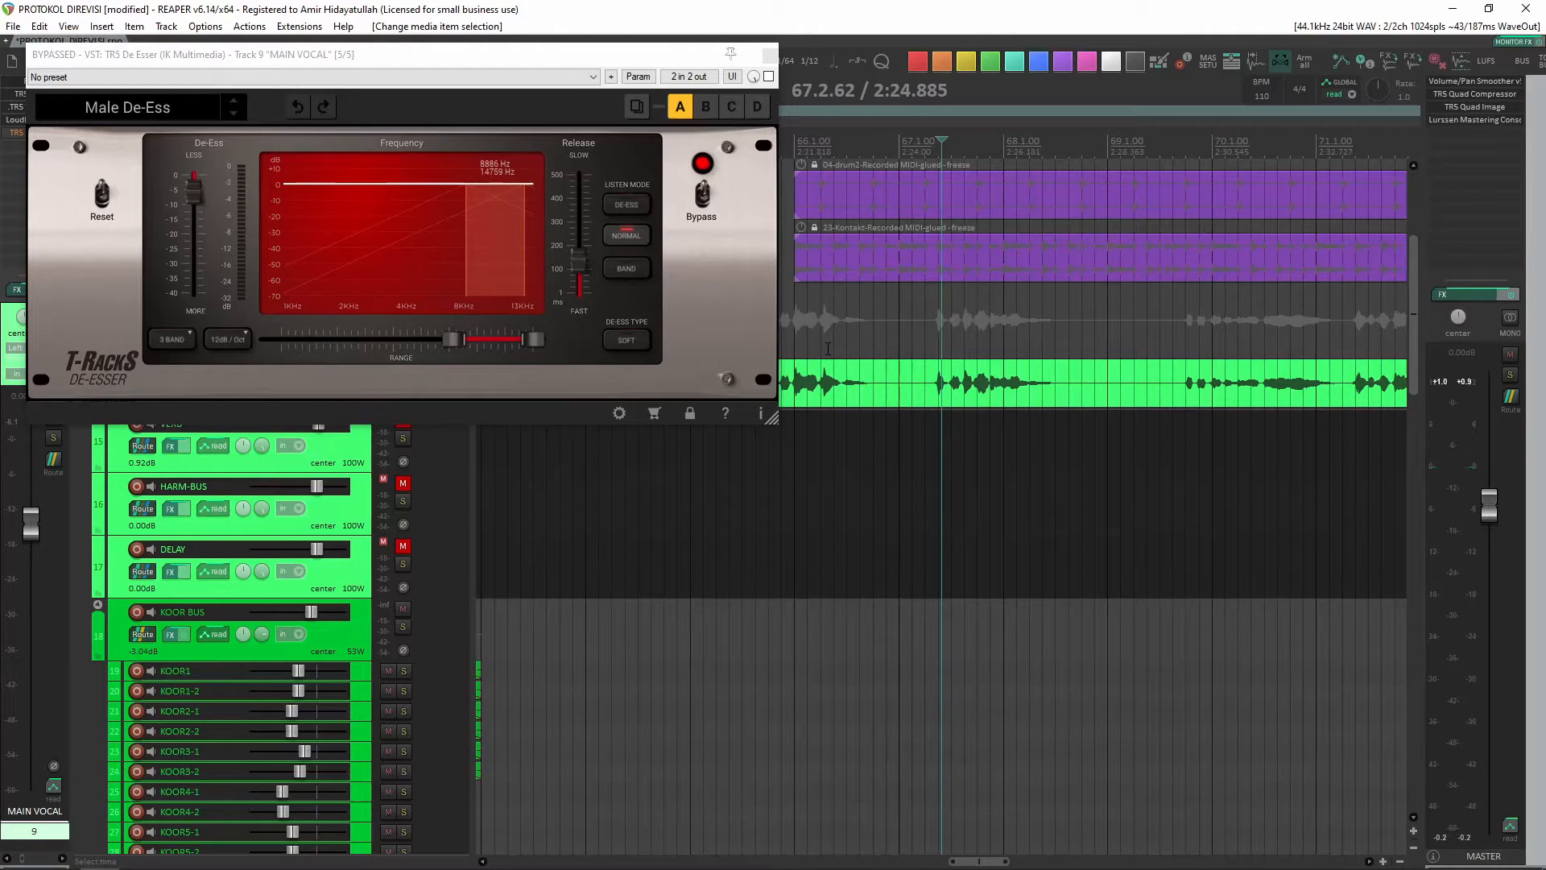
{"action": "left_click", "coordinate": [828, 348]}
{"action": "key", "text": "space"}
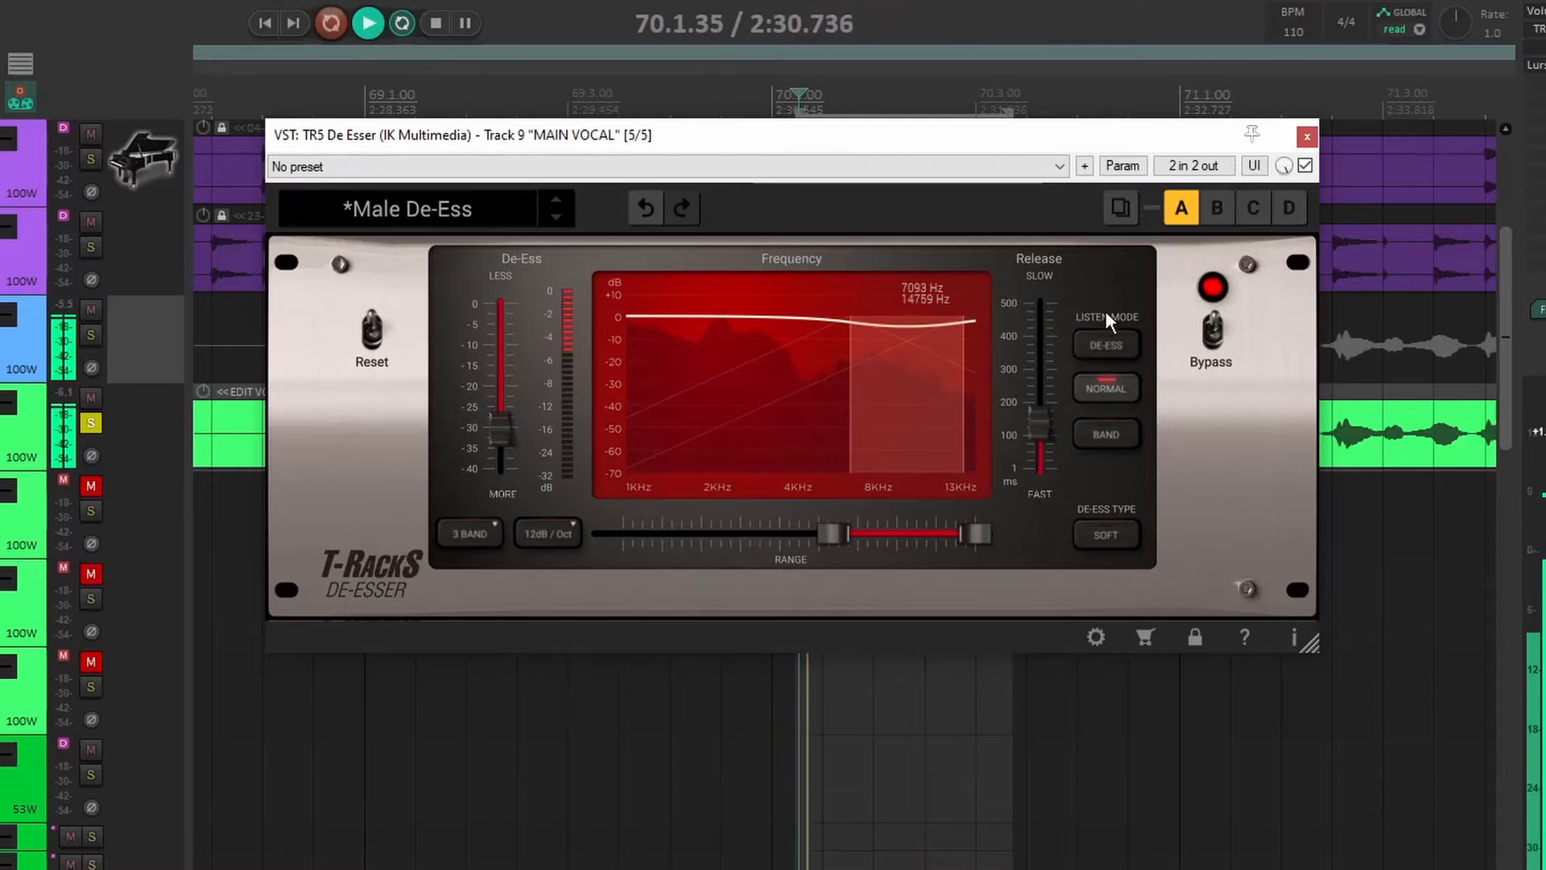
- Monitor the De Esser in DE-ESS listen mode with a 48 dB/Oct slope, a 6502 Hz lower range limit and -32 dB de-essing
{"action": "left_click", "coordinate": [1110, 341]}
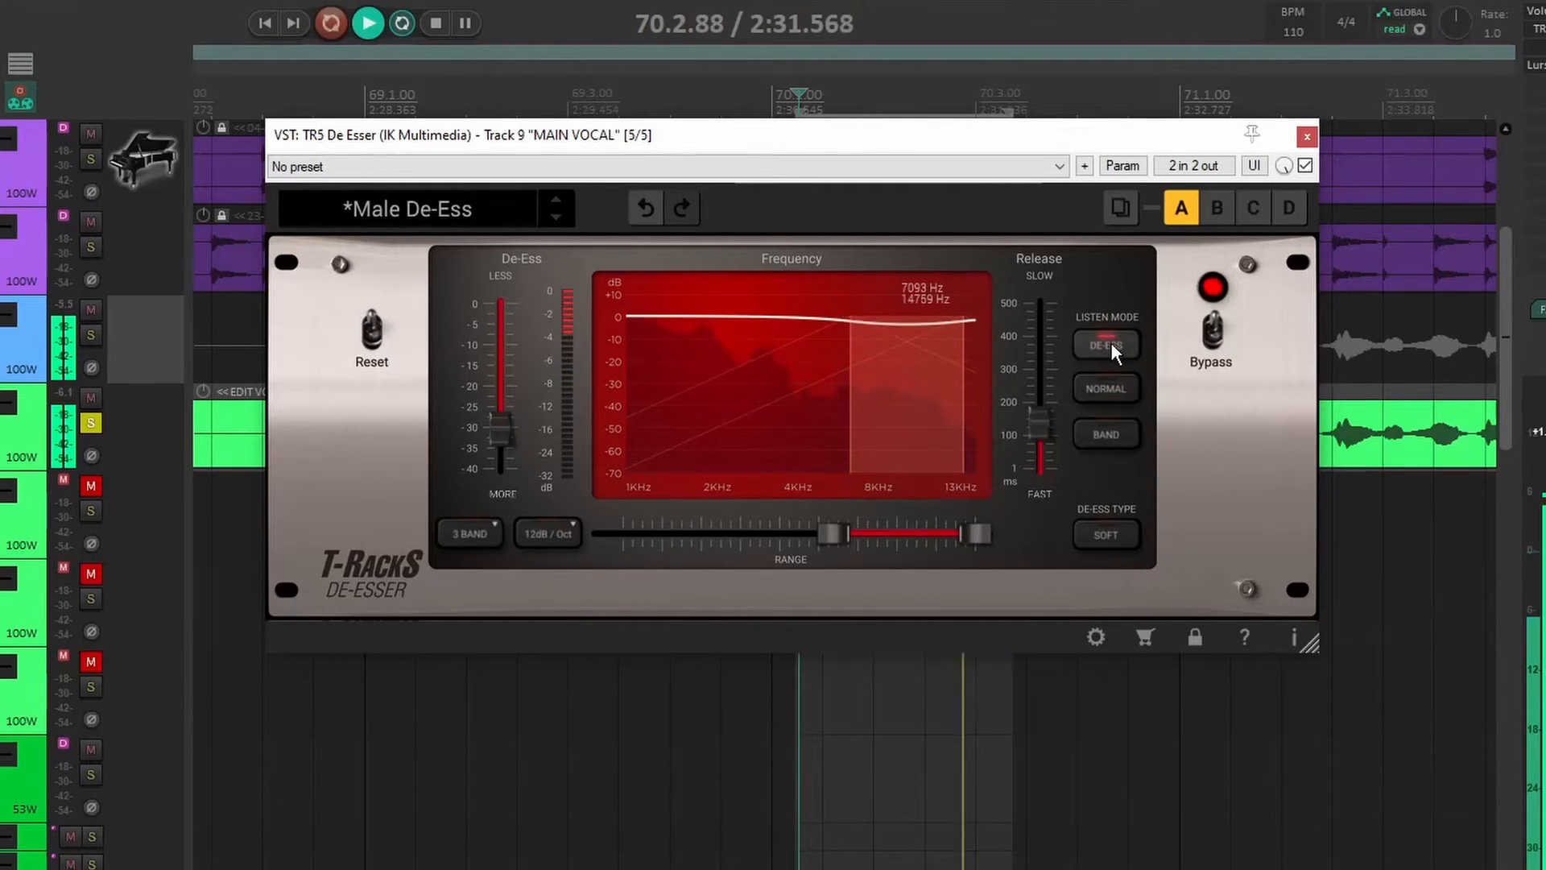
{"action": "left_click_drag", "start_coordinate": [514, 434], "coordinate": [504, 384]}
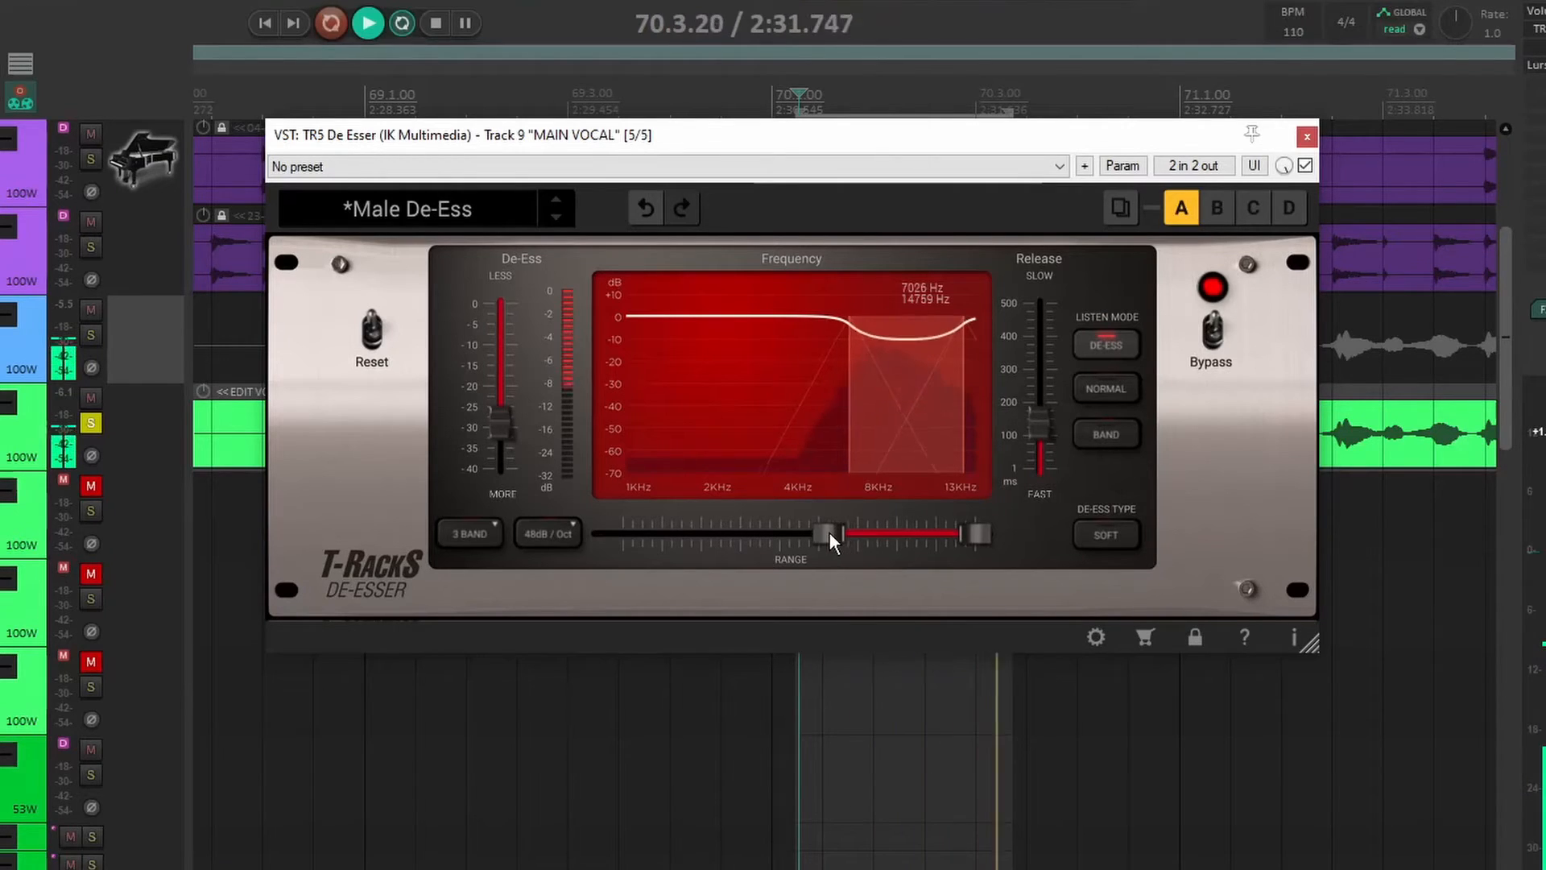
{"action": "left_click_drag", "start_coordinate": [829, 534], "coordinate": [824, 530]}
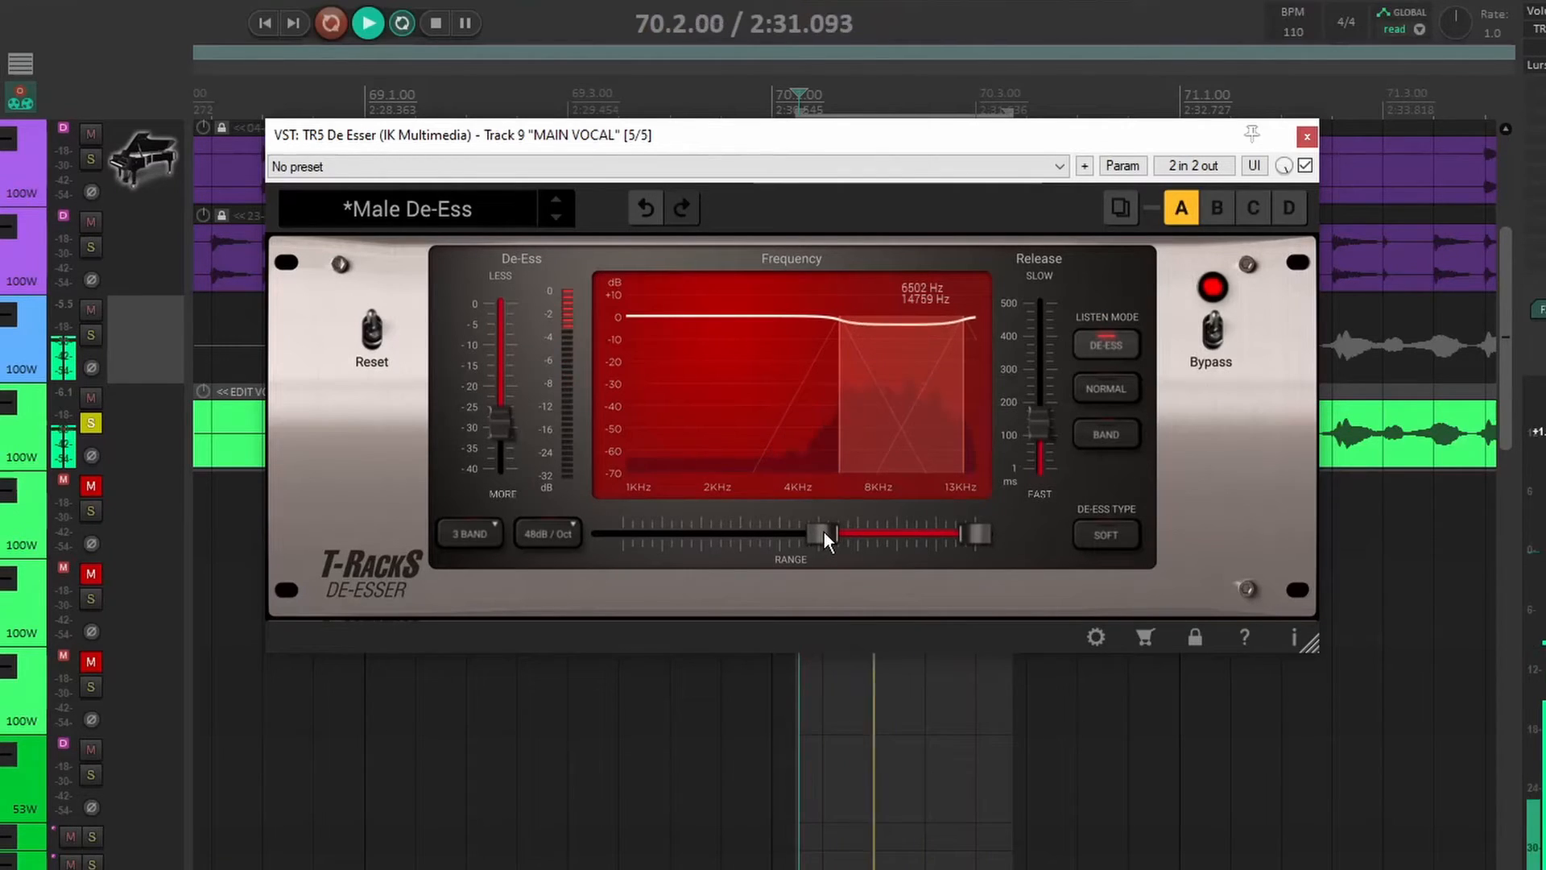
{"action": "left_click_drag", "start_coordinate": [496, 431], "coordinate": [504, 441]}
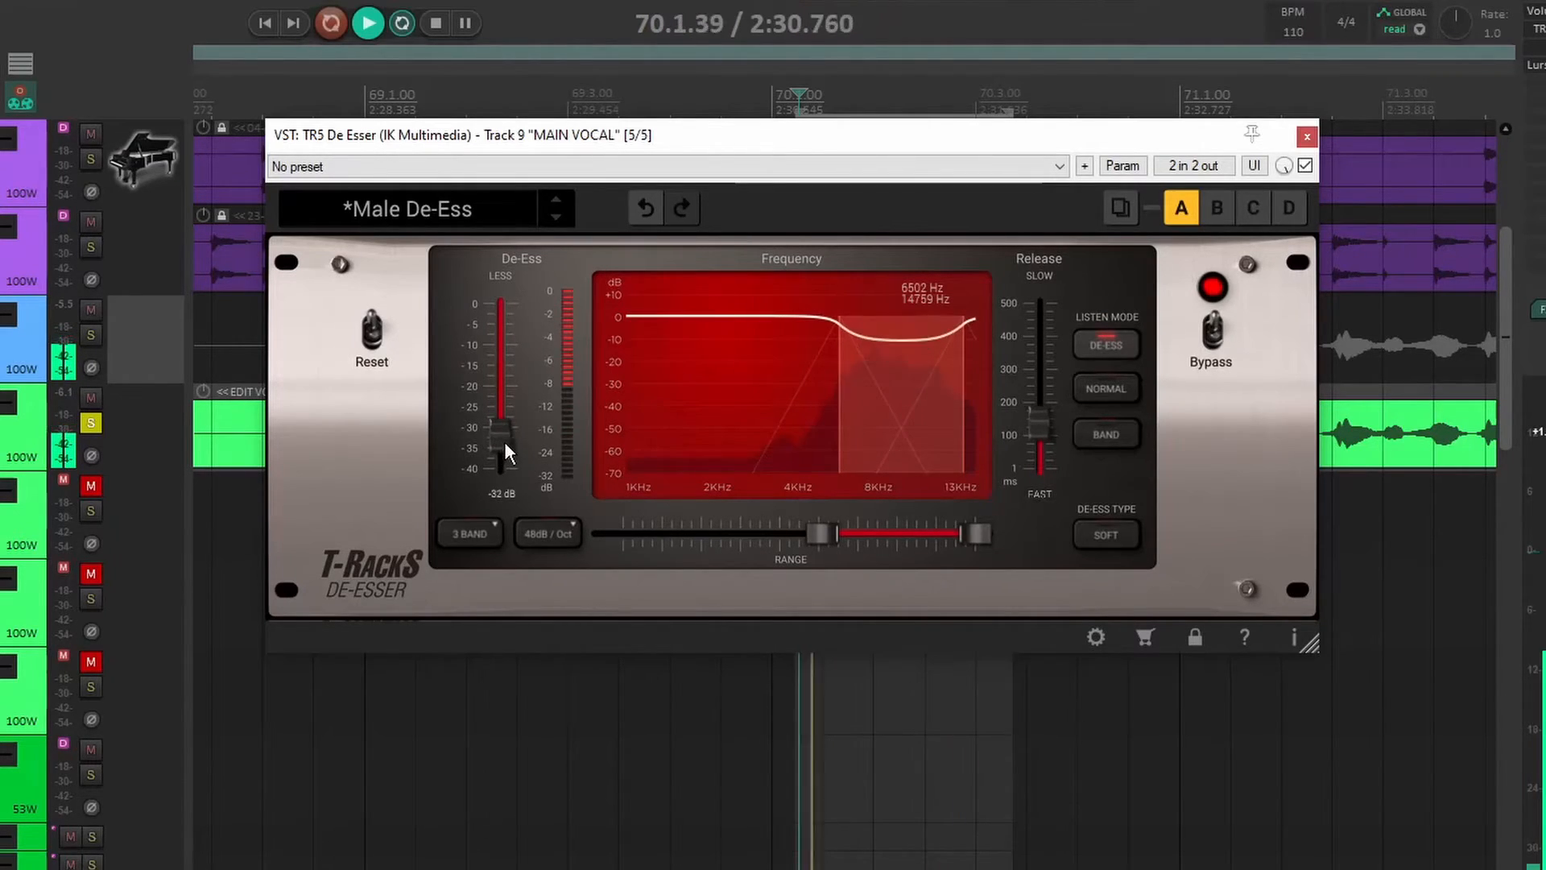
- Set the De Esser's lower range limit to 5468 Hz, return to NORMAL listen mode and reduce the amount of de-essing
{"action": "left_click_drag", "start_coordinate": [820, 534], "coordinate": [776, 534]}
{"action": "left_click_drag", "start_coordinate": [776, 535], "coordinate": [805, 535]}
{"action": "left_click", "coordinate": [1106, 389]}
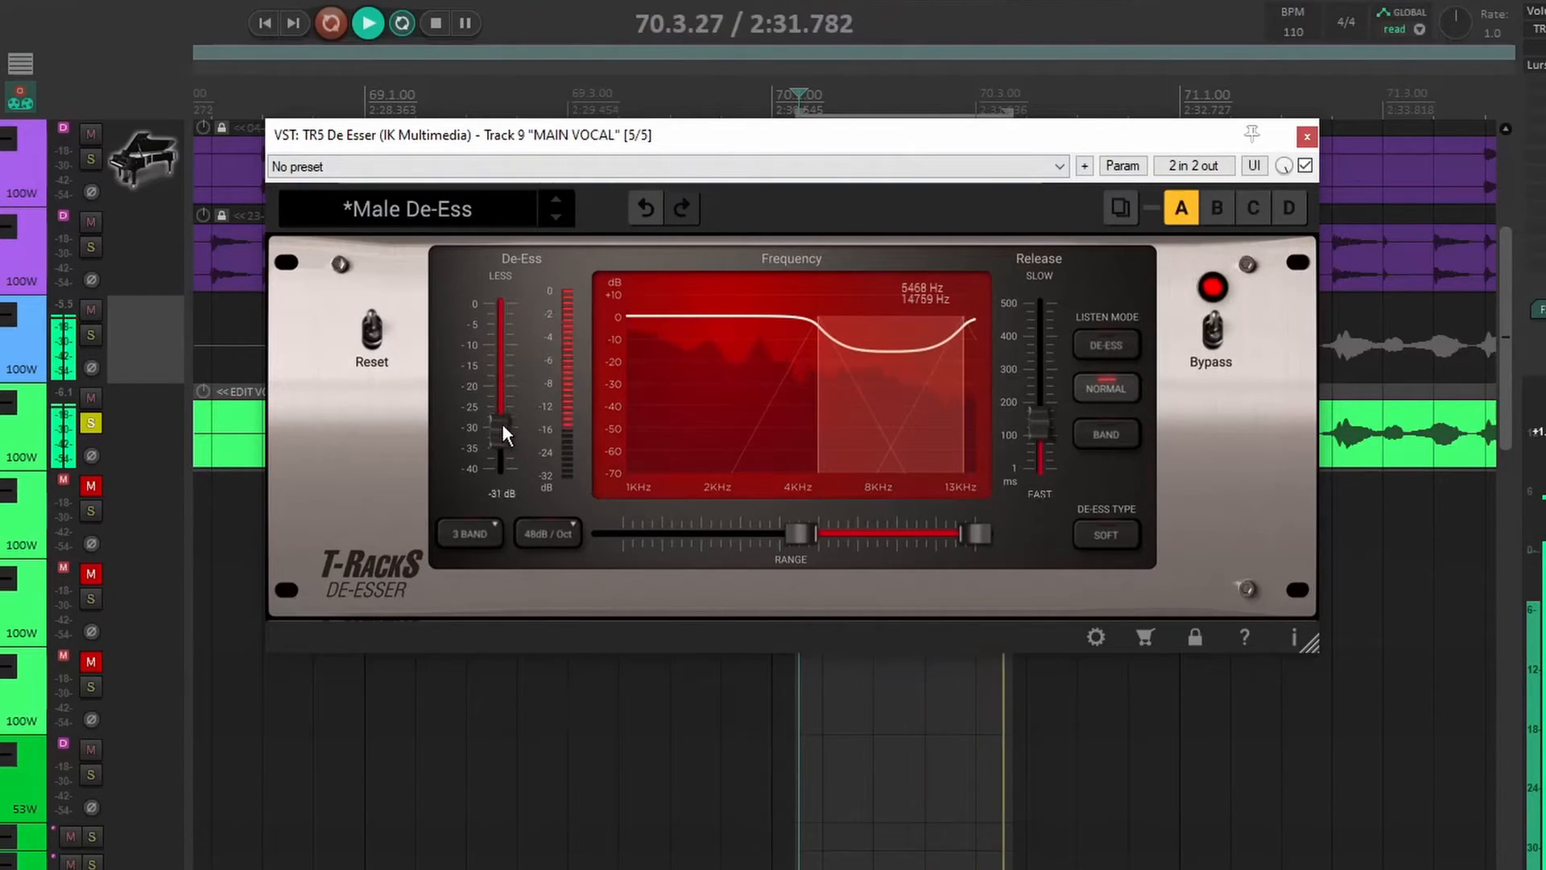
{"action": "left_click_drag", "start_coordinate": [501, 423], "coordinate": [498, 380]}
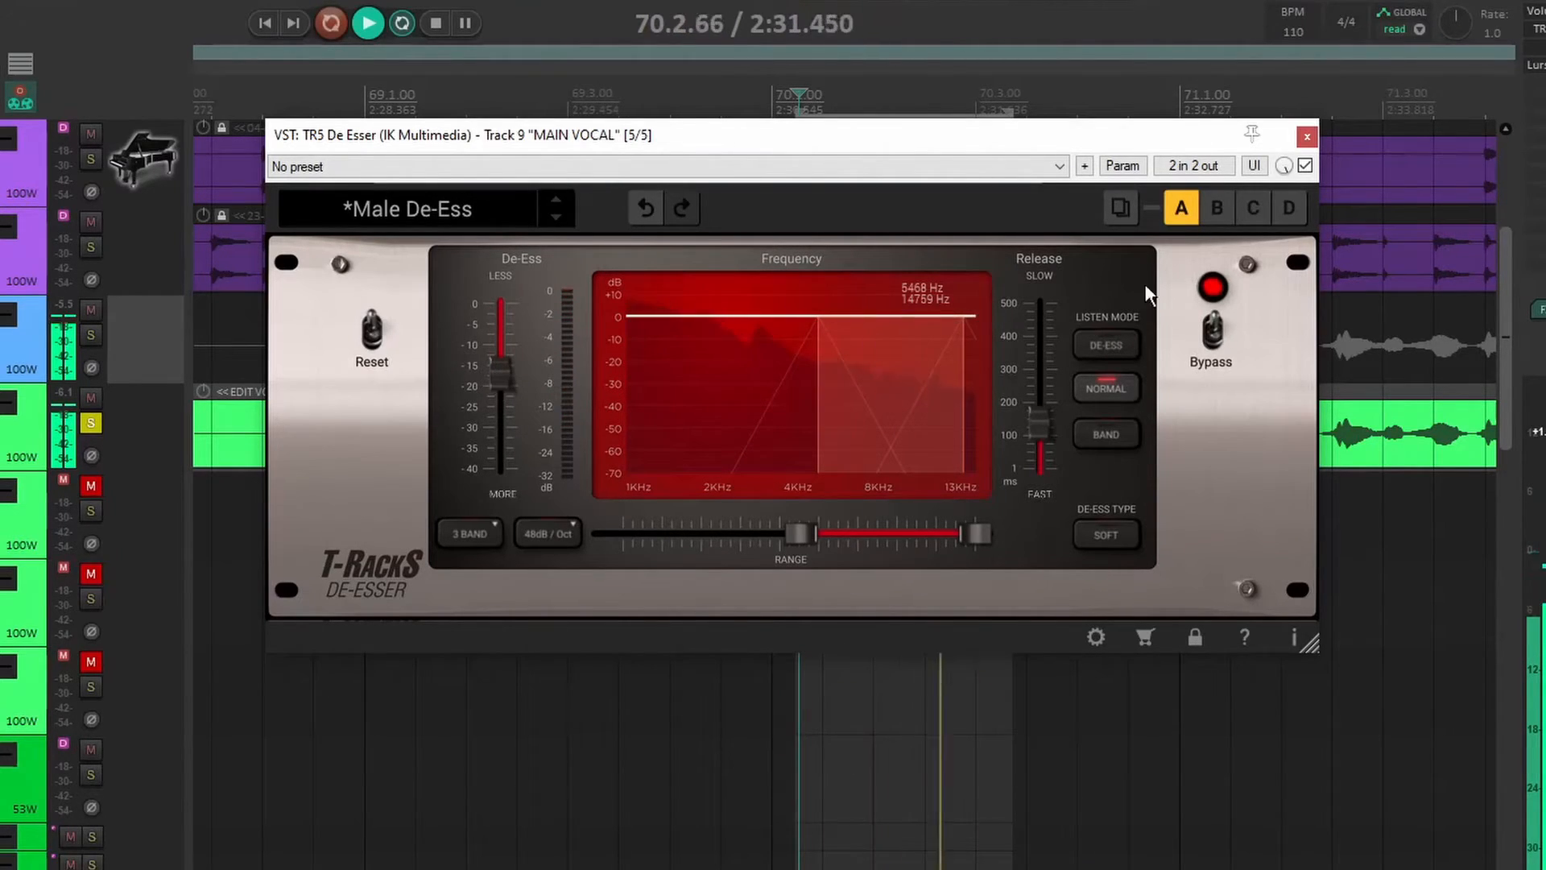
- Compare the vocal with the De Esser bypassed, stop playback and close the plugin
{"action": "left_click", "coordinate": [1216, 326]}
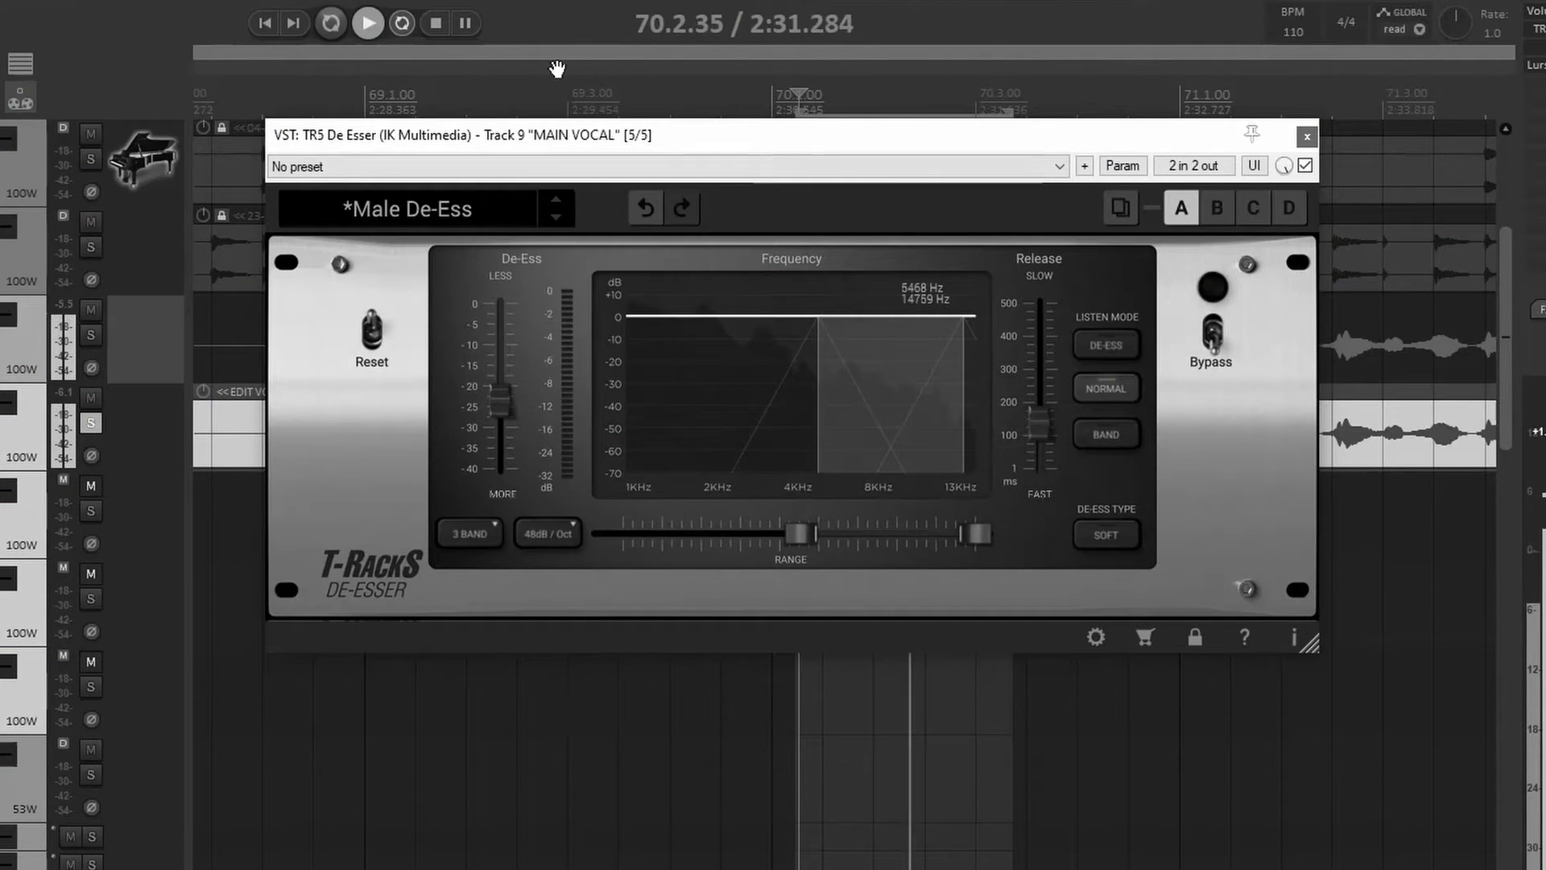
{"action": "left_click", "coordinate": [436, 24]}
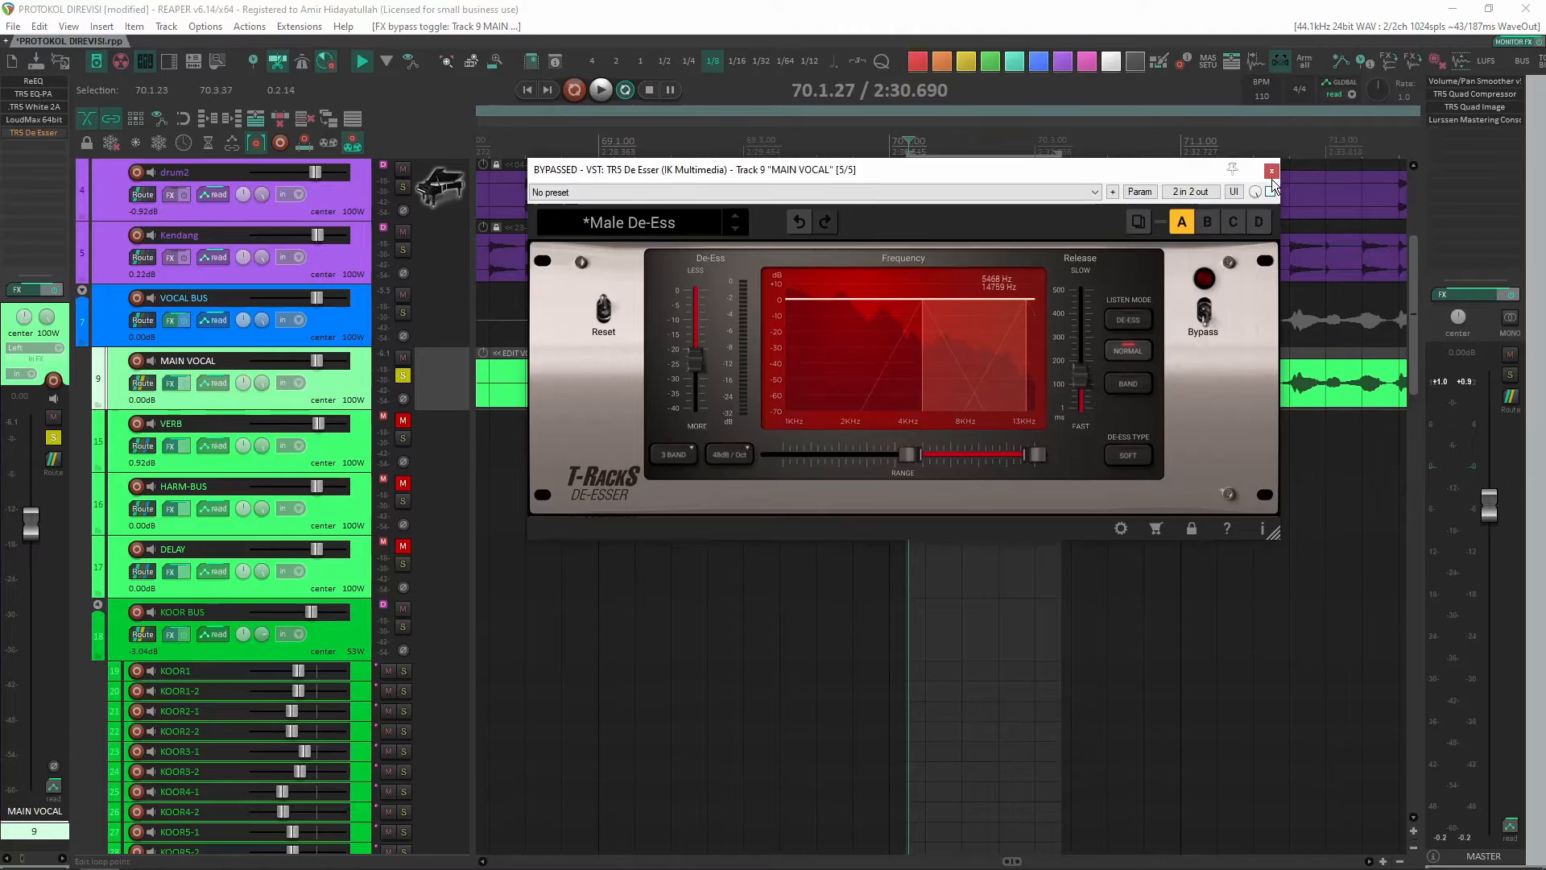
{"action": "left_click", "coordinate": [1307, 136]}
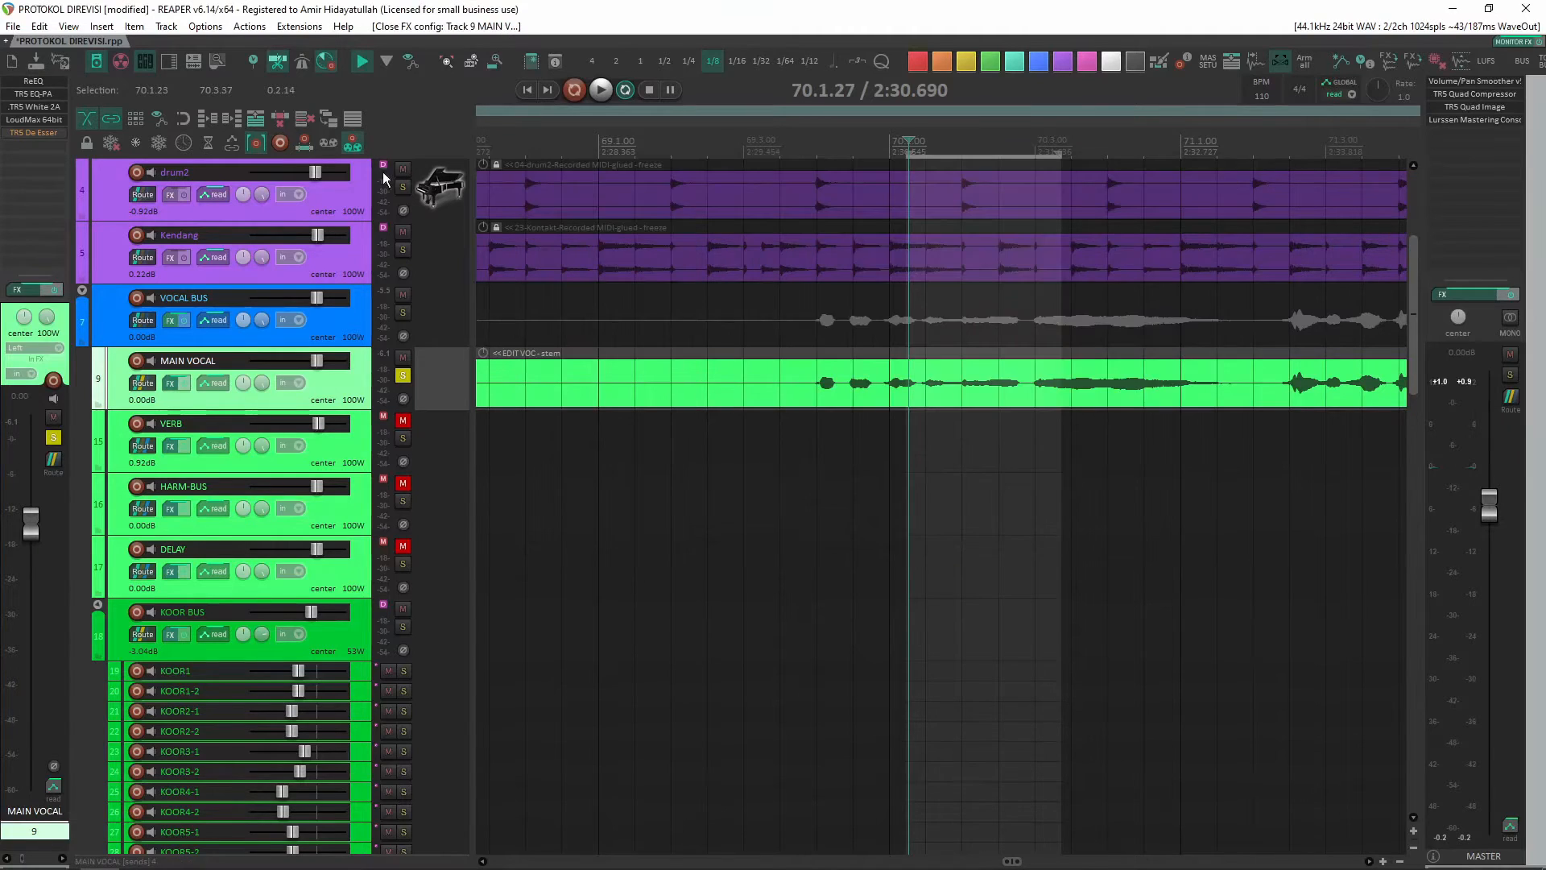
- Add ReaXcomp to the main vocal's effects chain and load its "griz: male de-ess" preset
{"action": "double_click", "coordinate": [41, 177]}
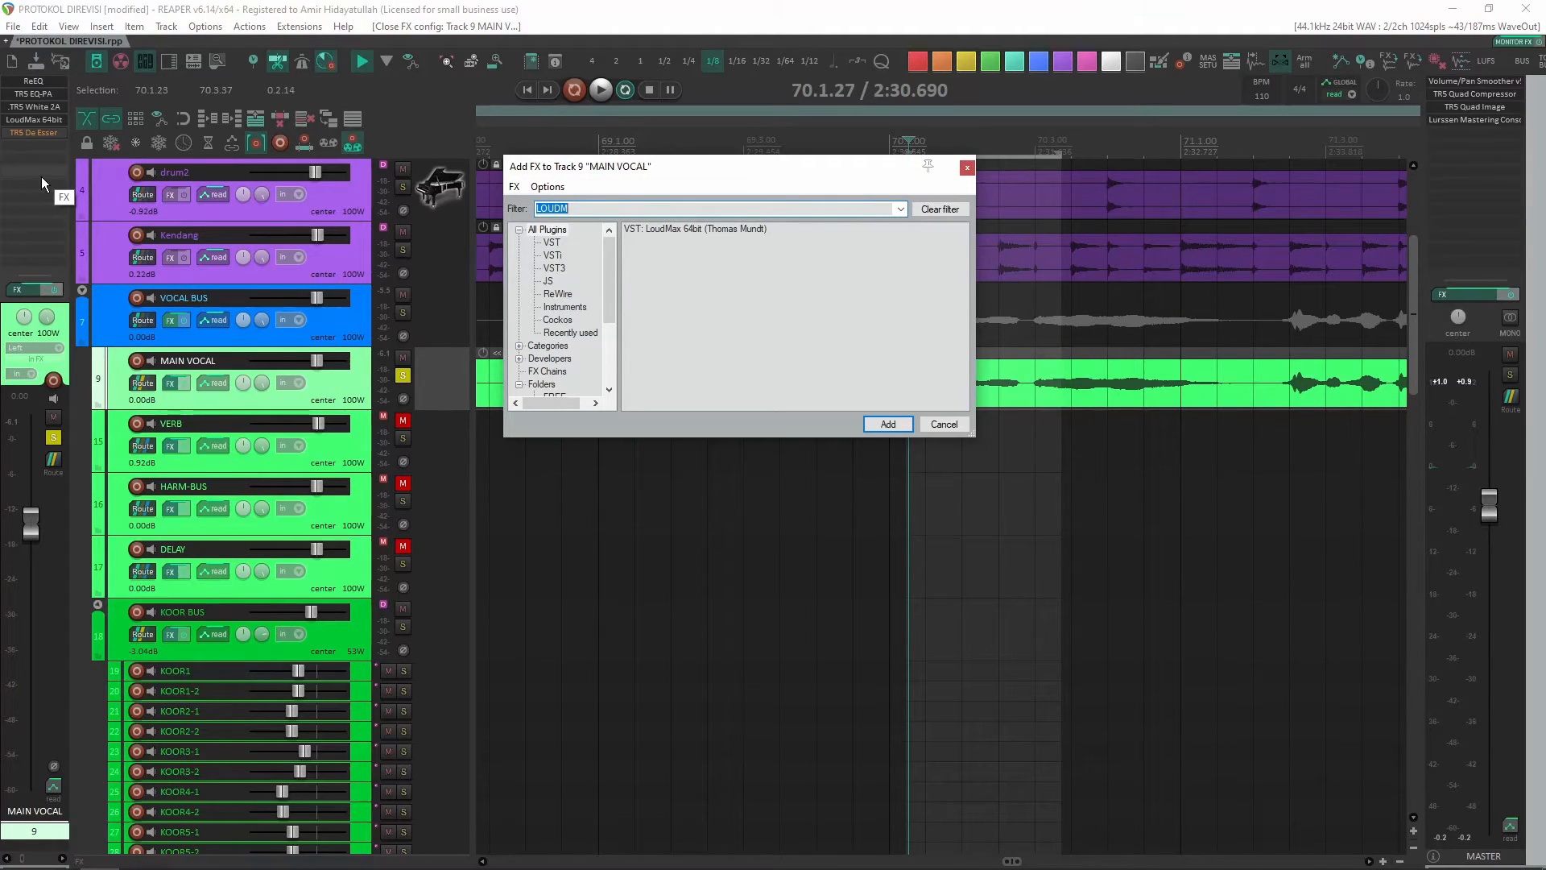
{"action": "type", "text": "REAX"}
{"action": "key", "text": "Down"}
{"action": "key", "text": "Return"}
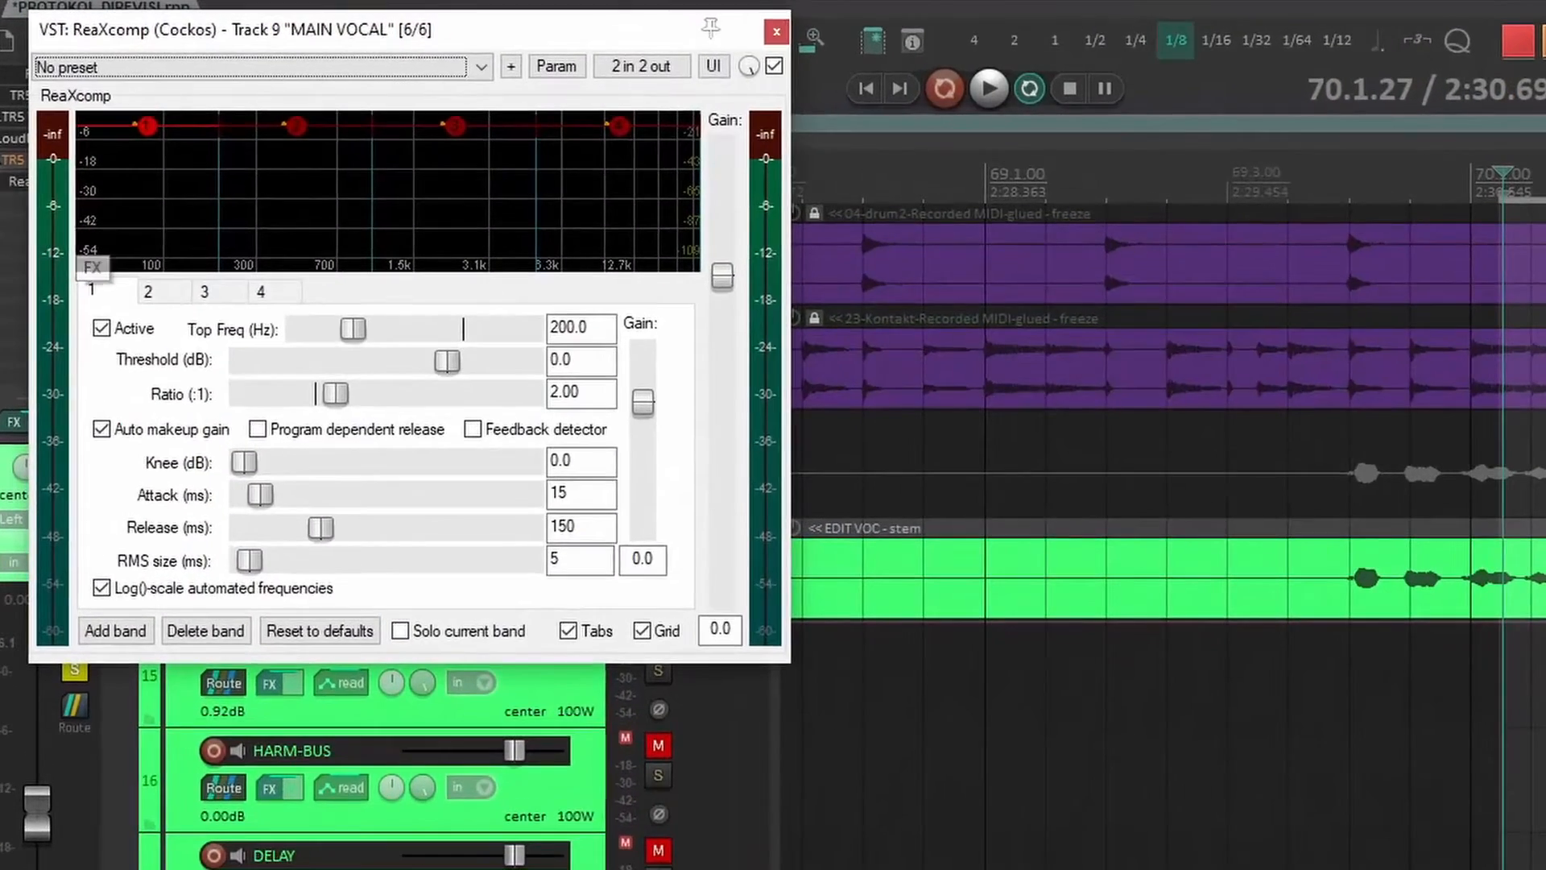
{"action": "left_click", "coordinate": [481, 67]}
{"action": "left_click", "coordinate": [209, 153]}
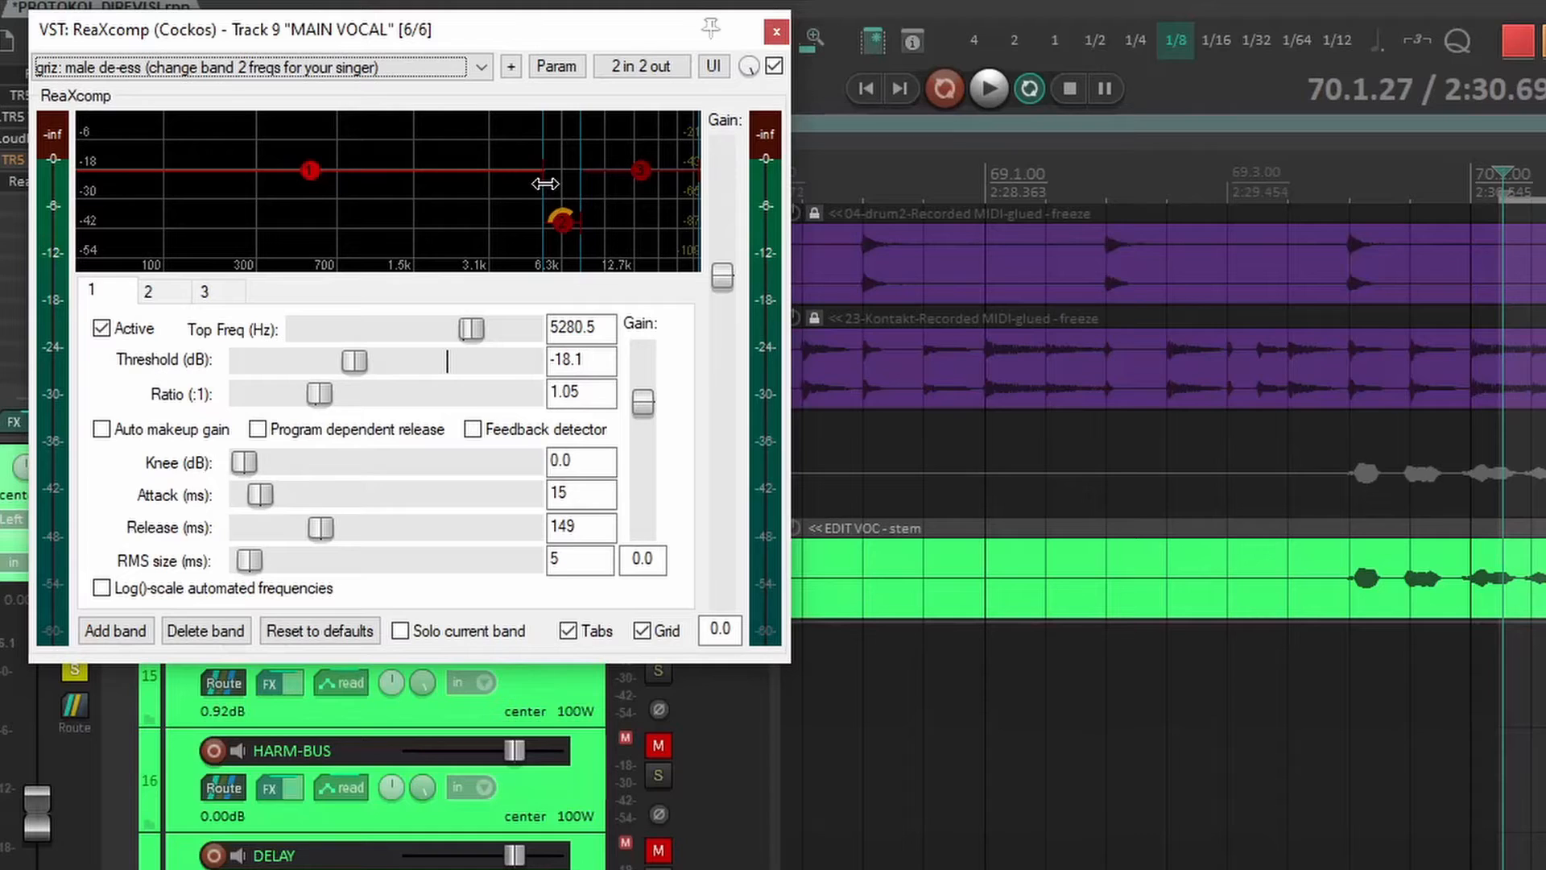
- Widen ReaXcomp's band 2 to a top frequency of 19773.5 Hz and play the vocal with that band soloed
{"action": "left_click_drag", "start_coordinate": [545, 183], "coordinate": [682, 182]}
{"action": "left_click", "coordinate": [597, 225]}
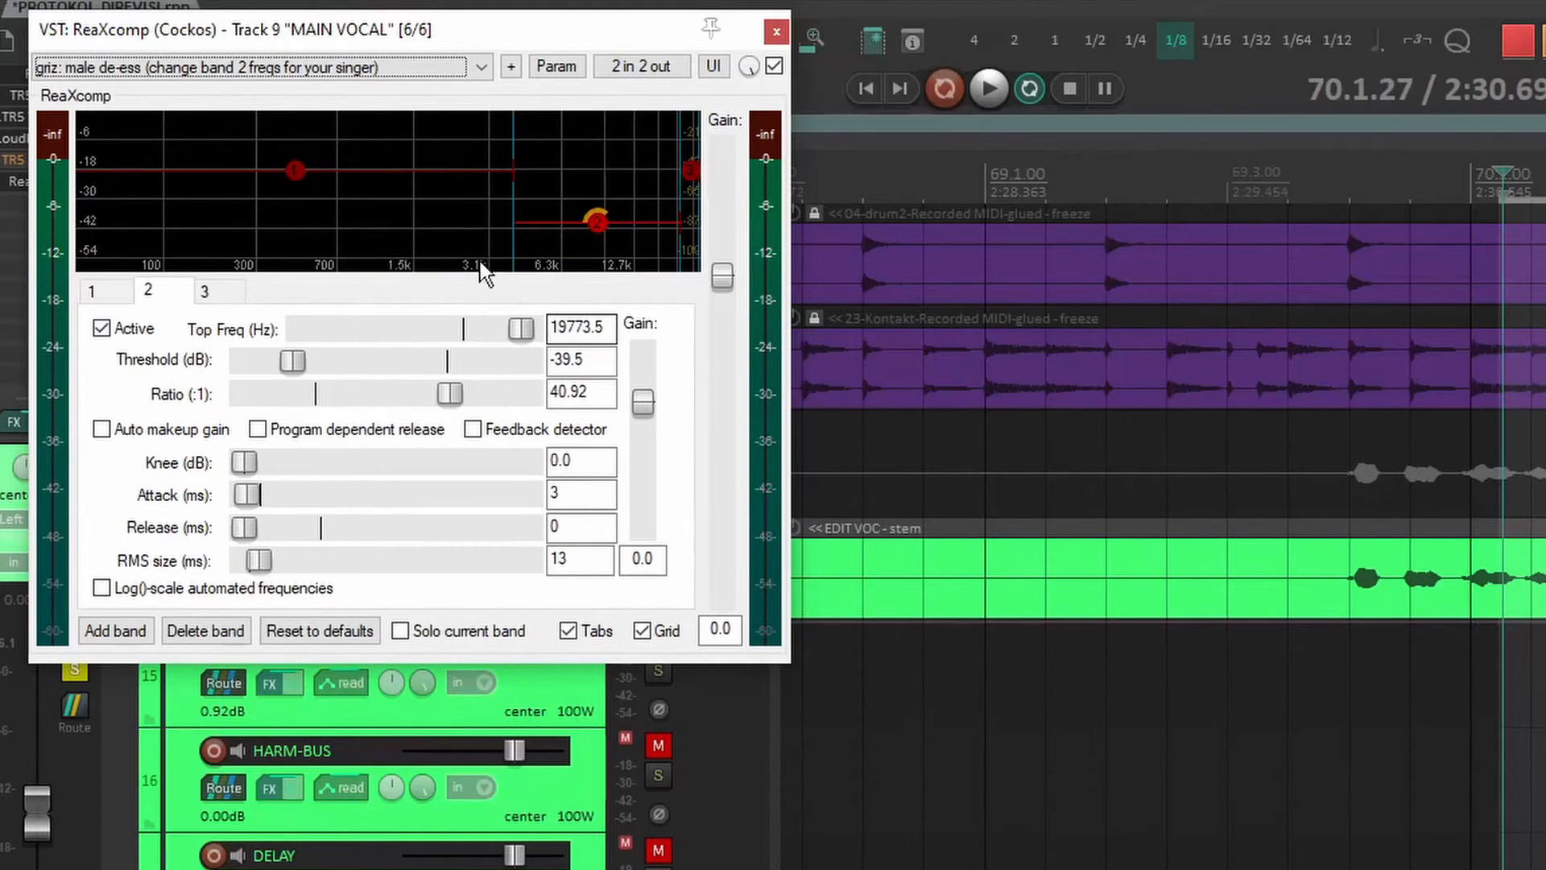
{"action": "left_click", "coordinate": [407, 636]}
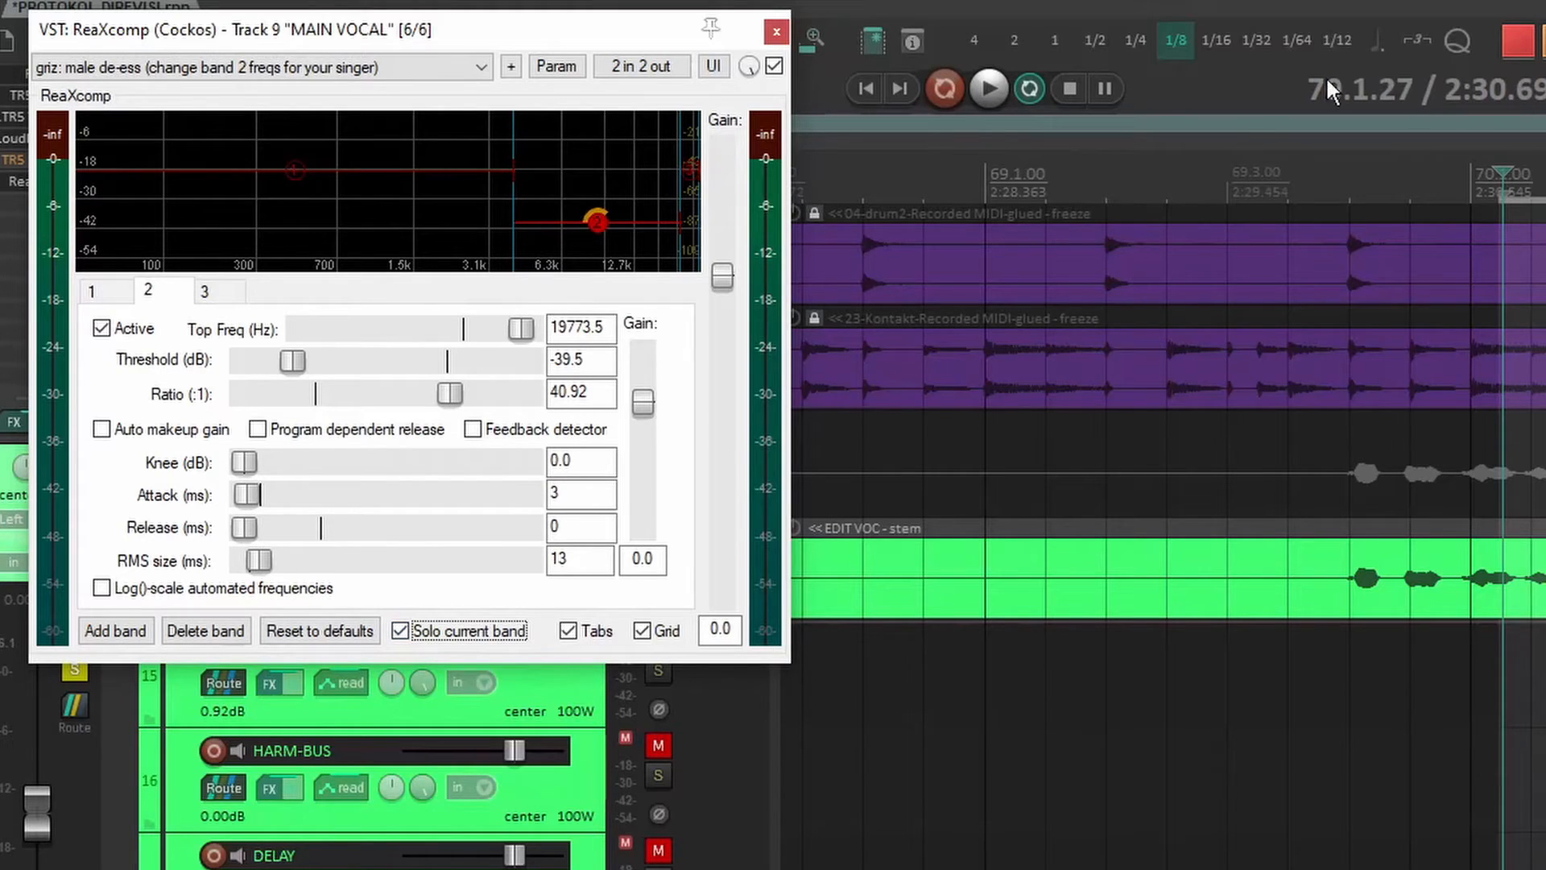
{"action": "left_click", "coordinate": [982, 105]}
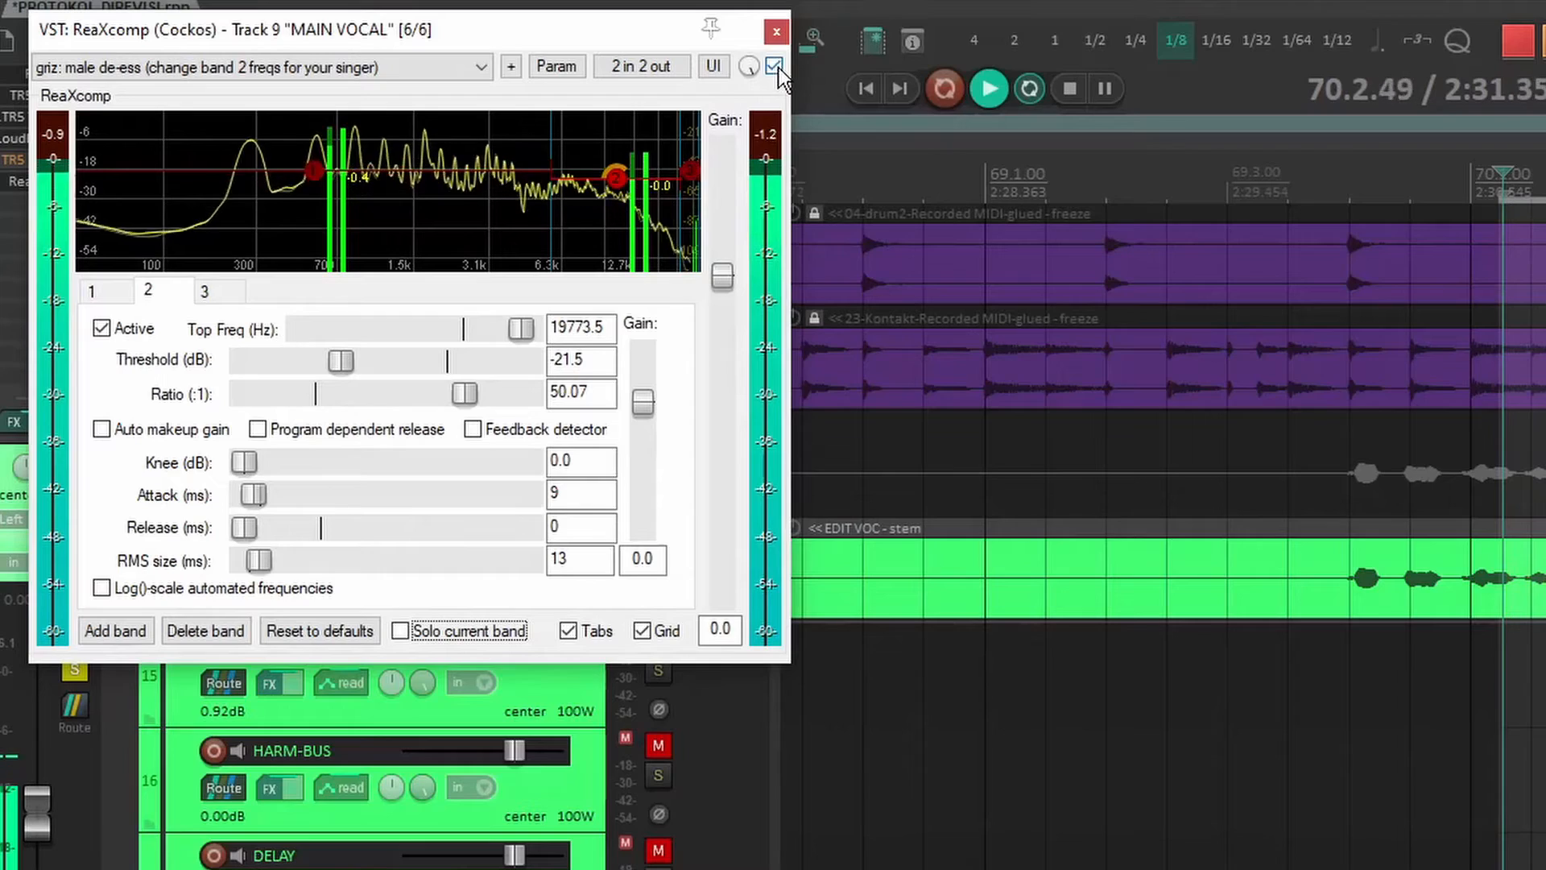
- Compare the vocal with ReaXcomp bypassed and active, and narrow band 2 to the 4.6–13.9 kHz range
{"action": "left_click", "coordinate": [776, 67]}
{"action": "left_click", "coordinate": [777, 67]}
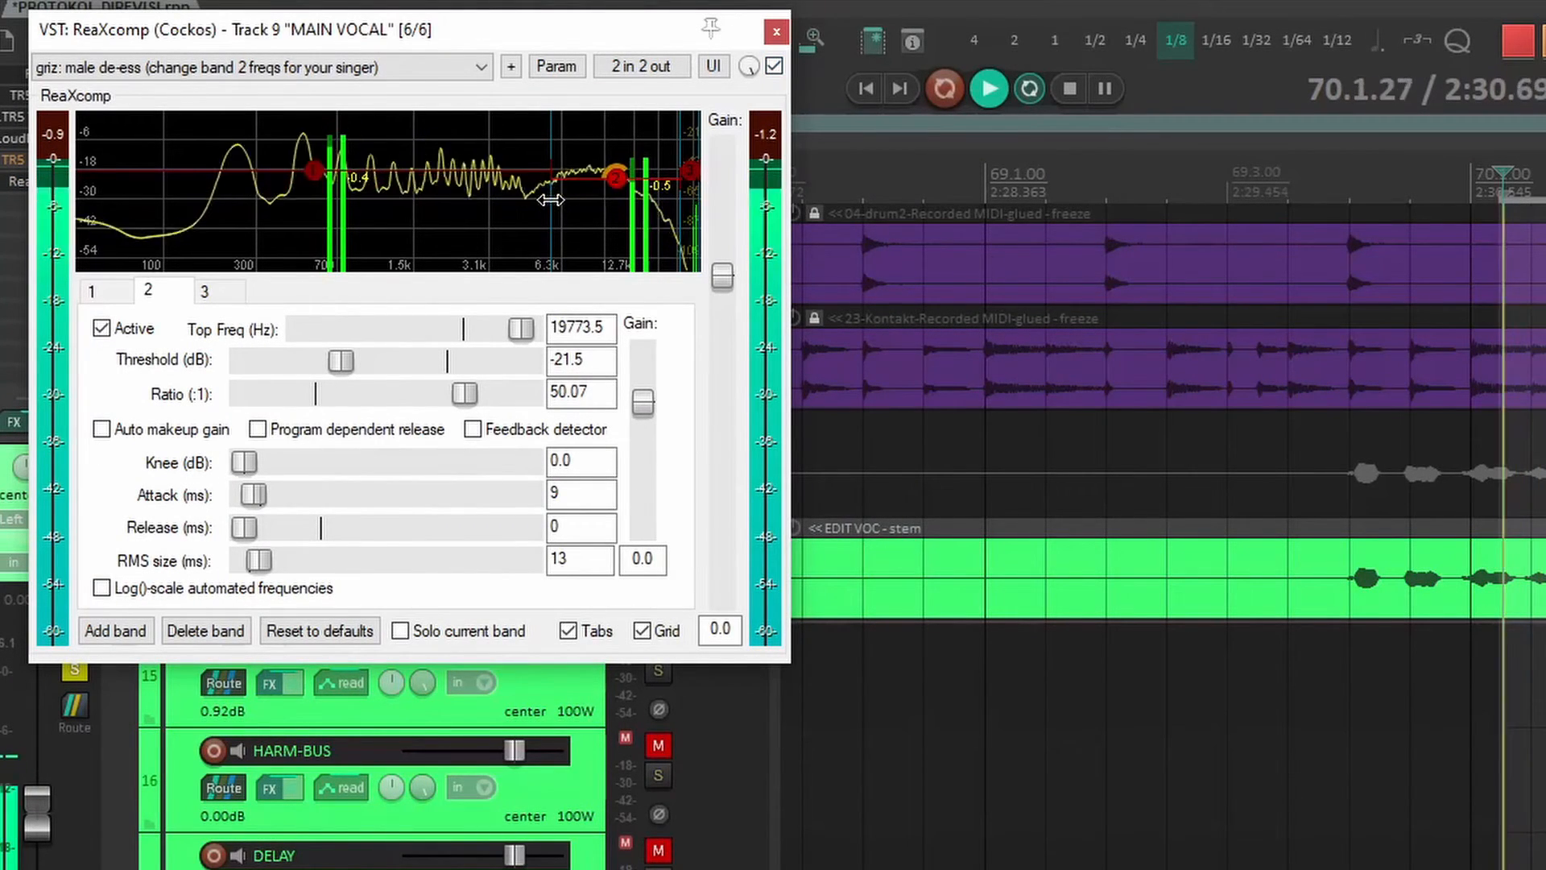
{"action": "left_click_drag", "start_coordinate": [551, 201], "coordinate": [526, 201]}
{"action": "left_click_drag", "start_coordinate": [681, 200], "coordinate": [630, 201]}
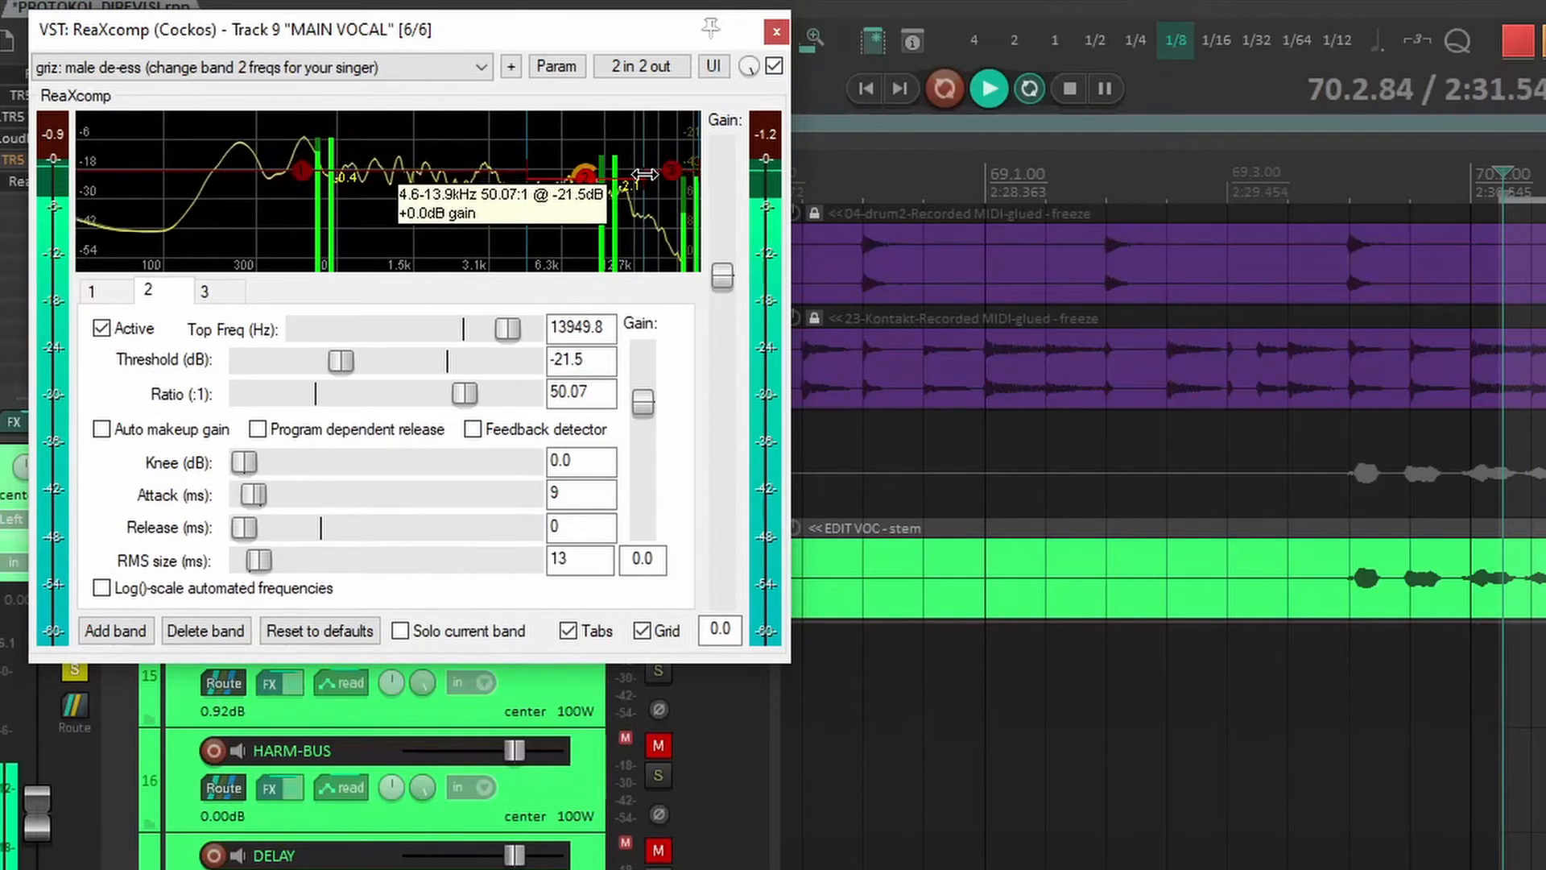
- Audition band 2 in solo, lower its threshold to -40.3 dB and stop playback
{"action": "left_click", "coordinate": [432, 627]}
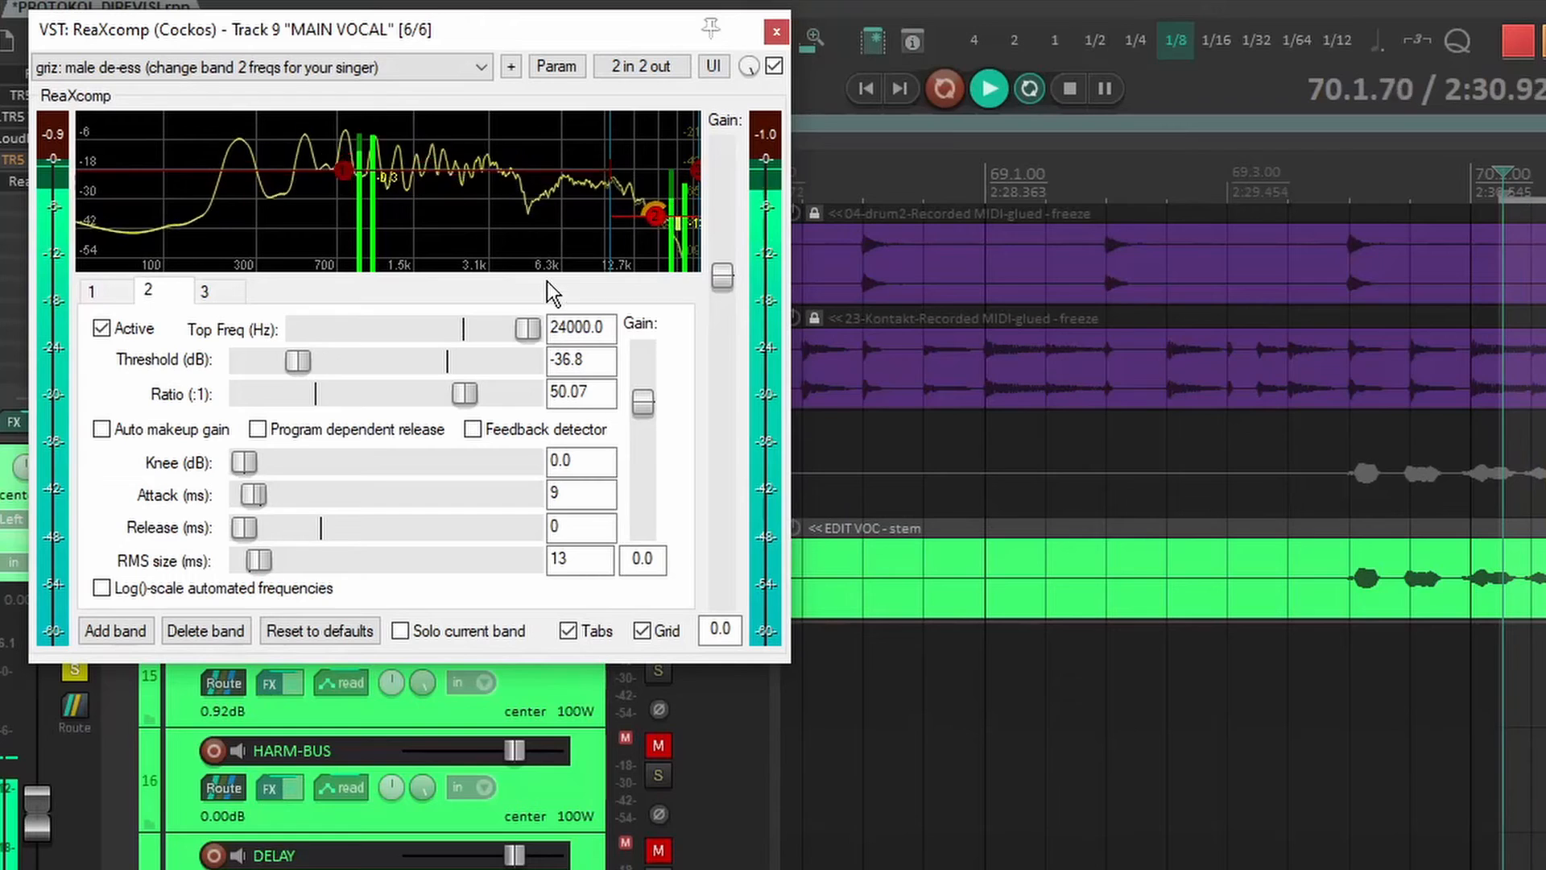
{"action": "left_click_drag", "start_coordinate": [308, 361], "coordinate": [302, 361]}
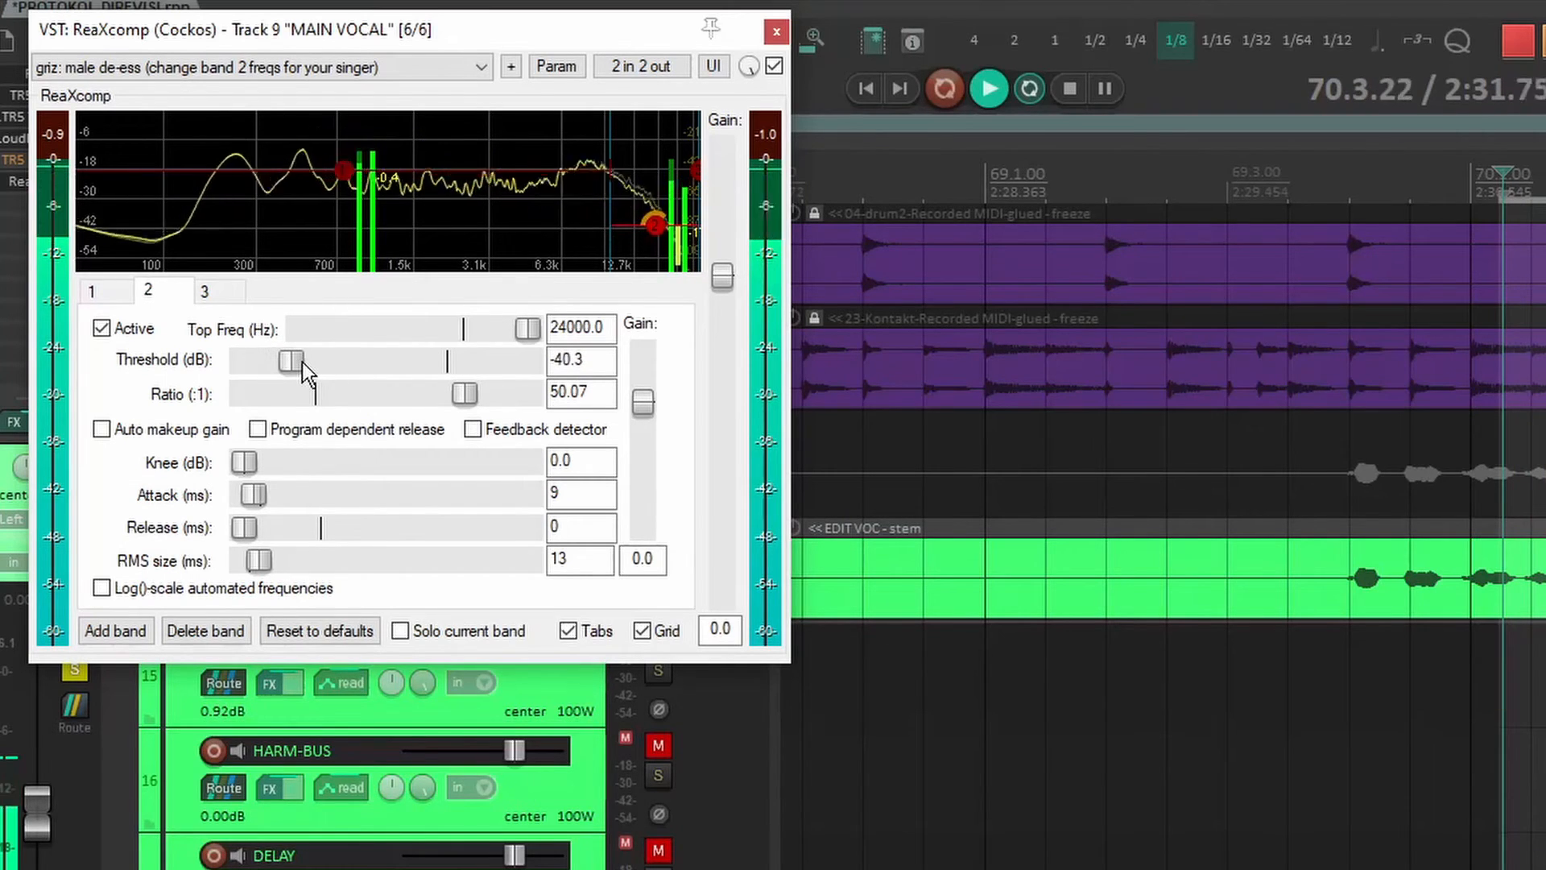
{"action": "left_click", "coordinate": [1070, 87]}
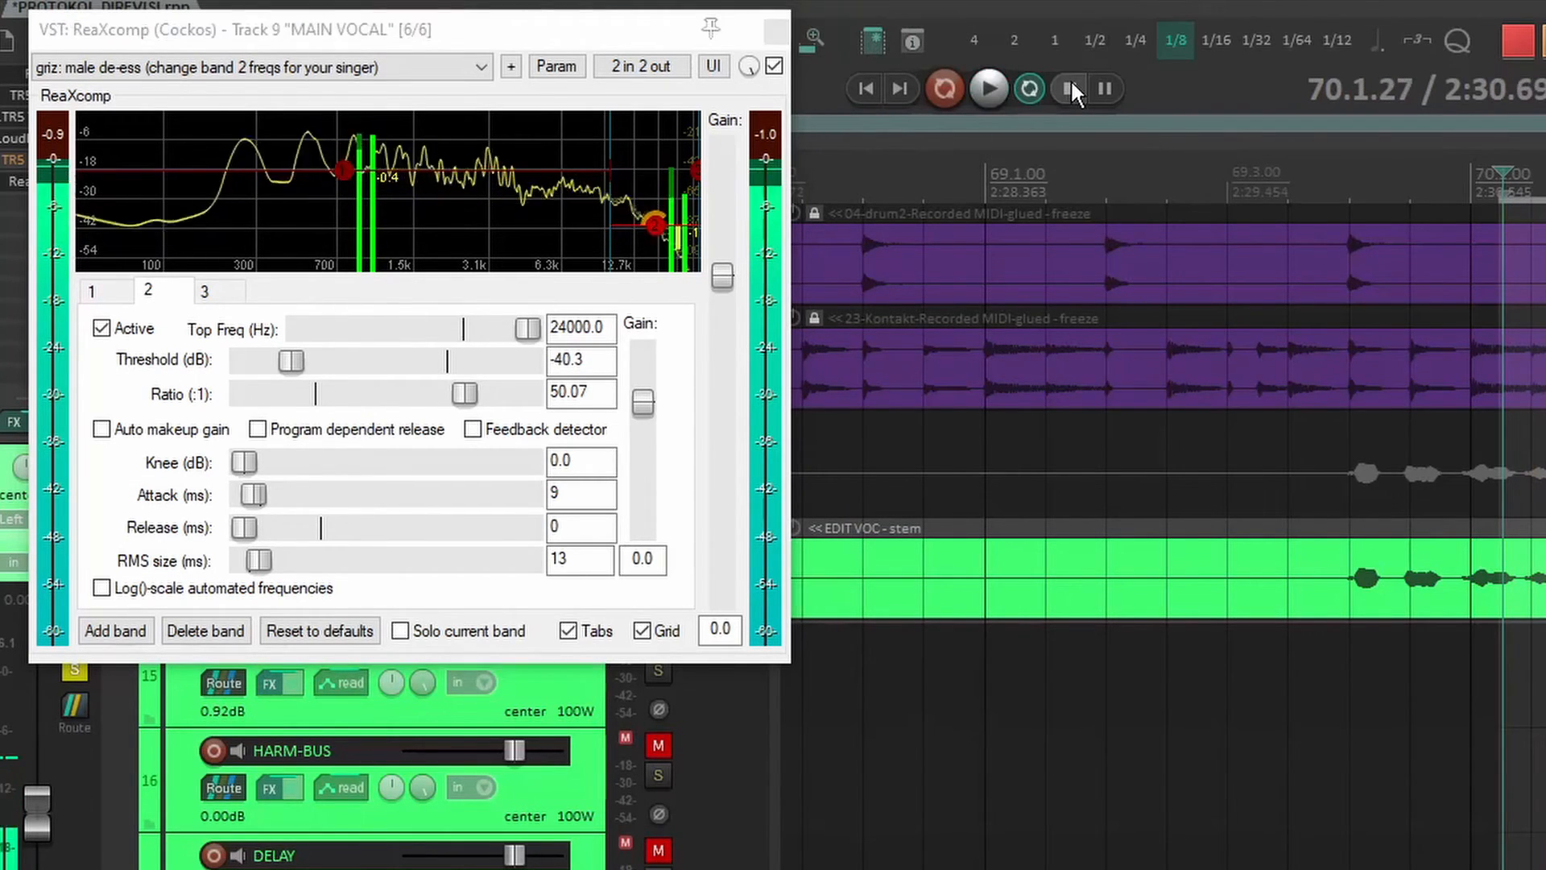
- Clear the time selection and split the main vocal item at 70.1.78, where the sibilant begins
{"action": "left_click", "coordinate": [1068, 585]}
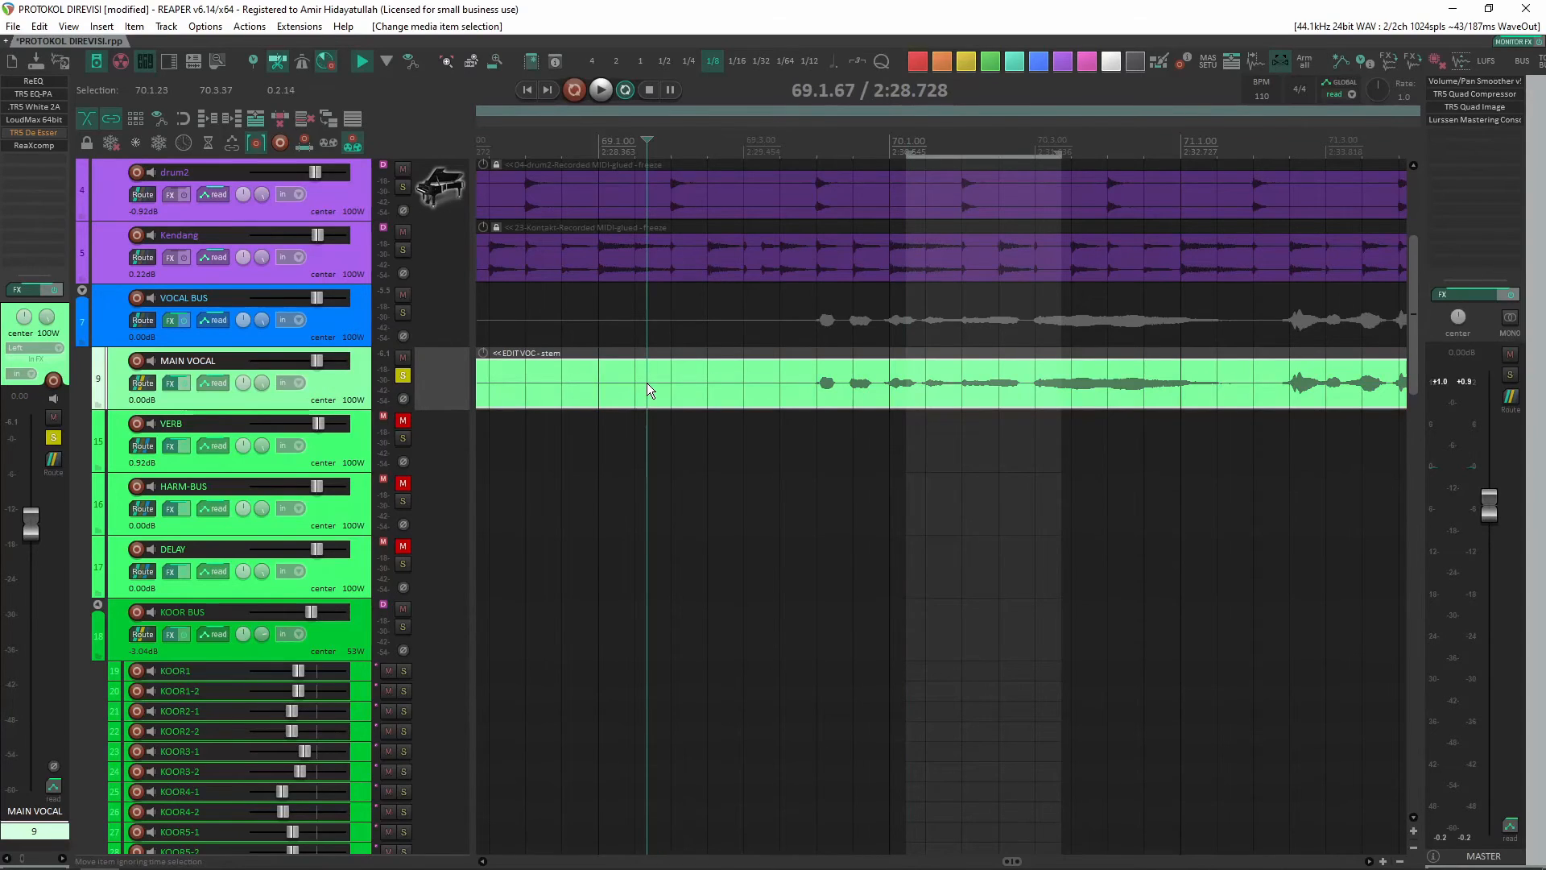
{"action": "key", "text": "Escape"}
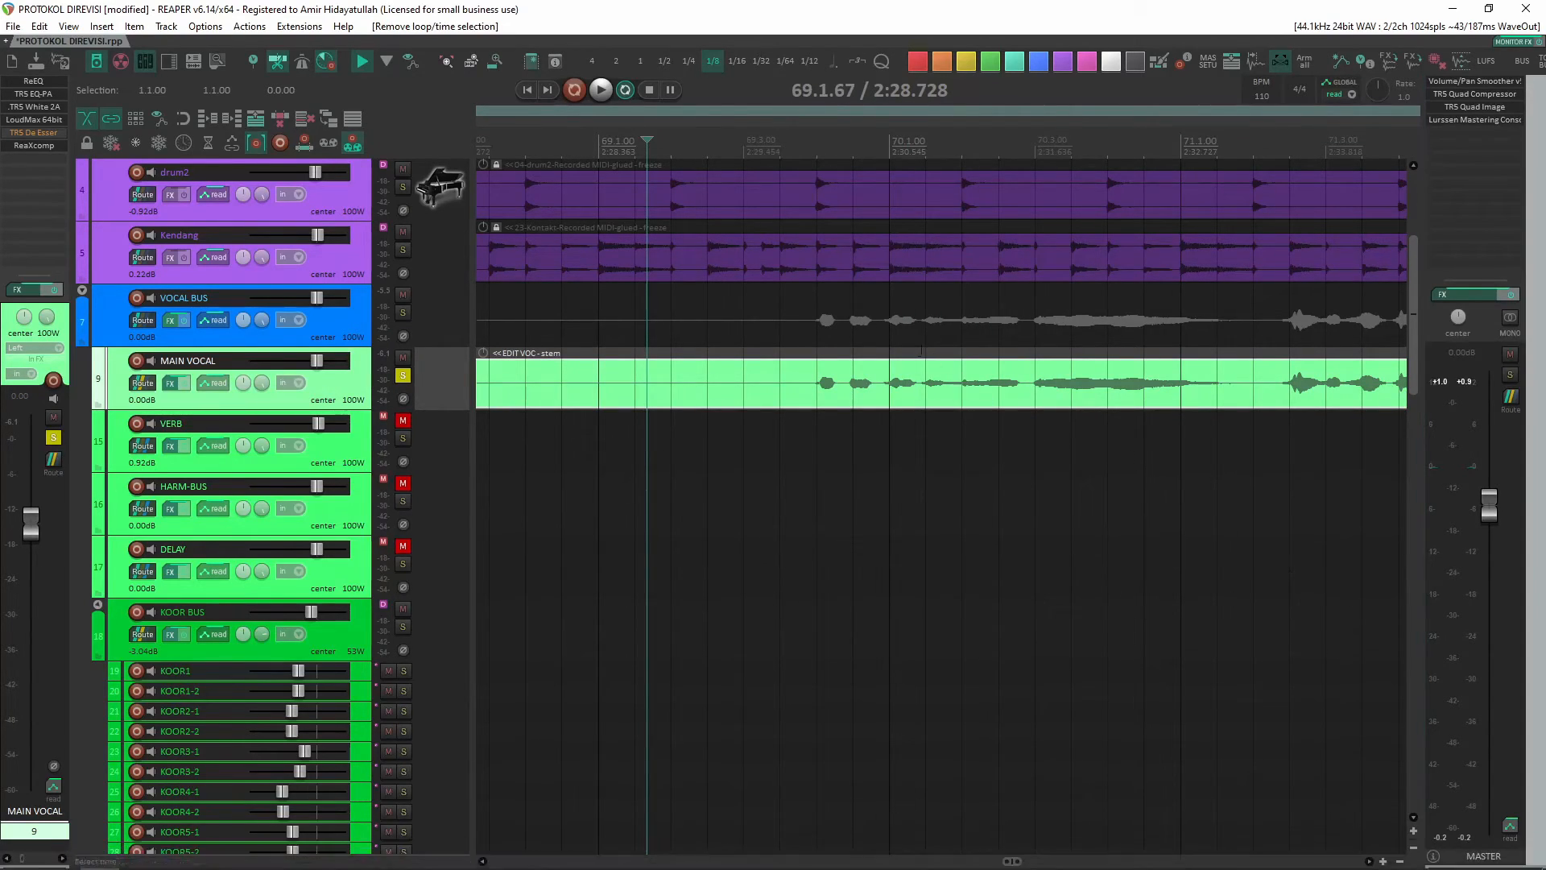
{"action": "left_click_drag", "start_coordinate": [911, 284], "coordinate": [1122, 403]}
{"action": "left_click", "coordinate": [628, 634]}
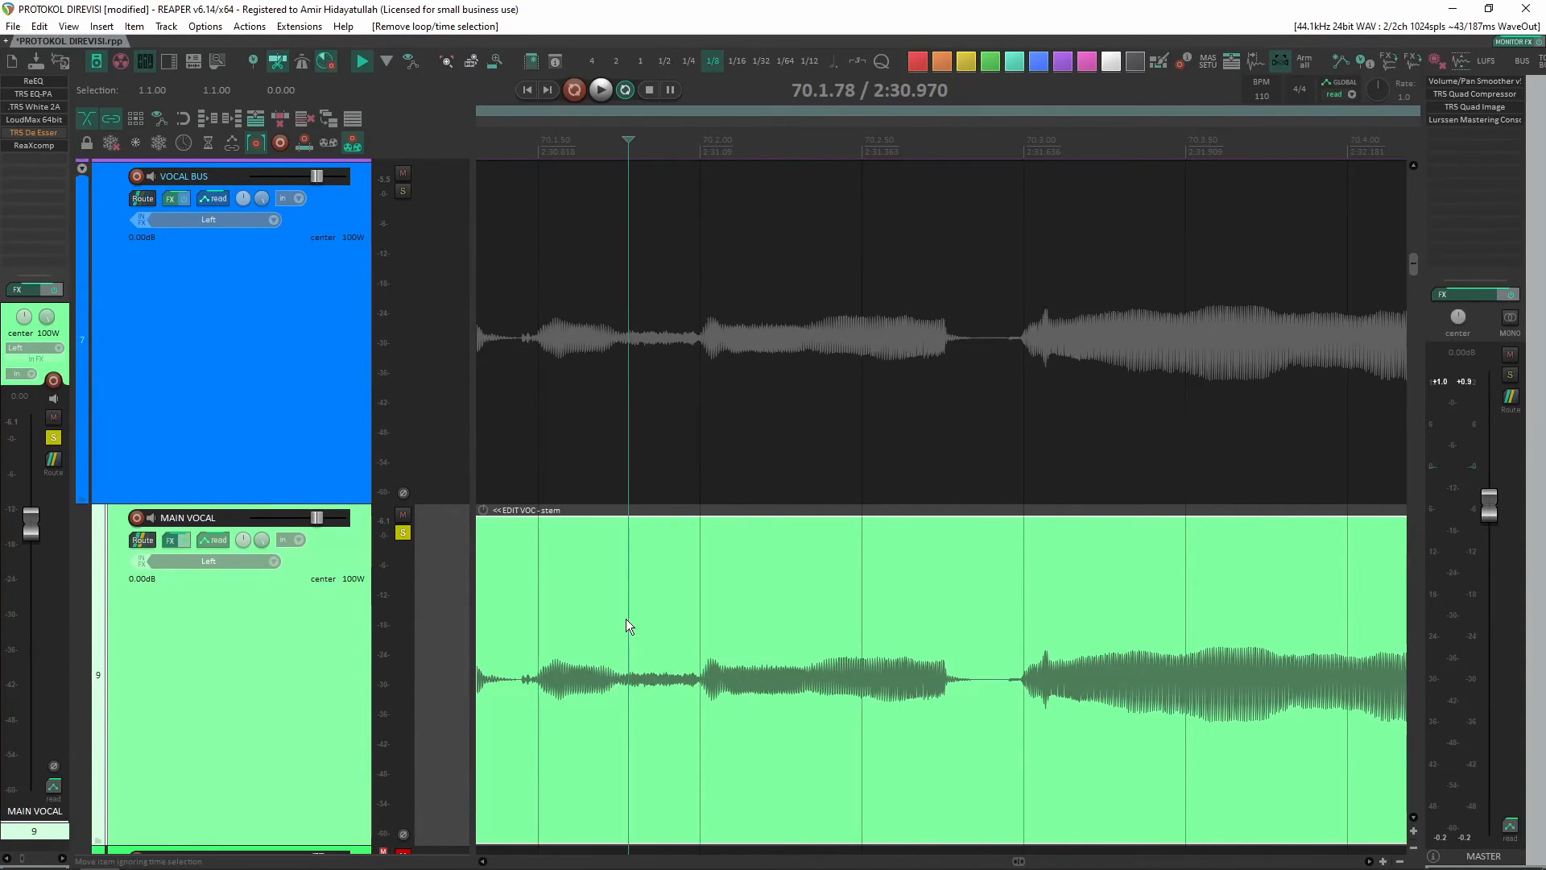
{"action": "key", "text": "s"}
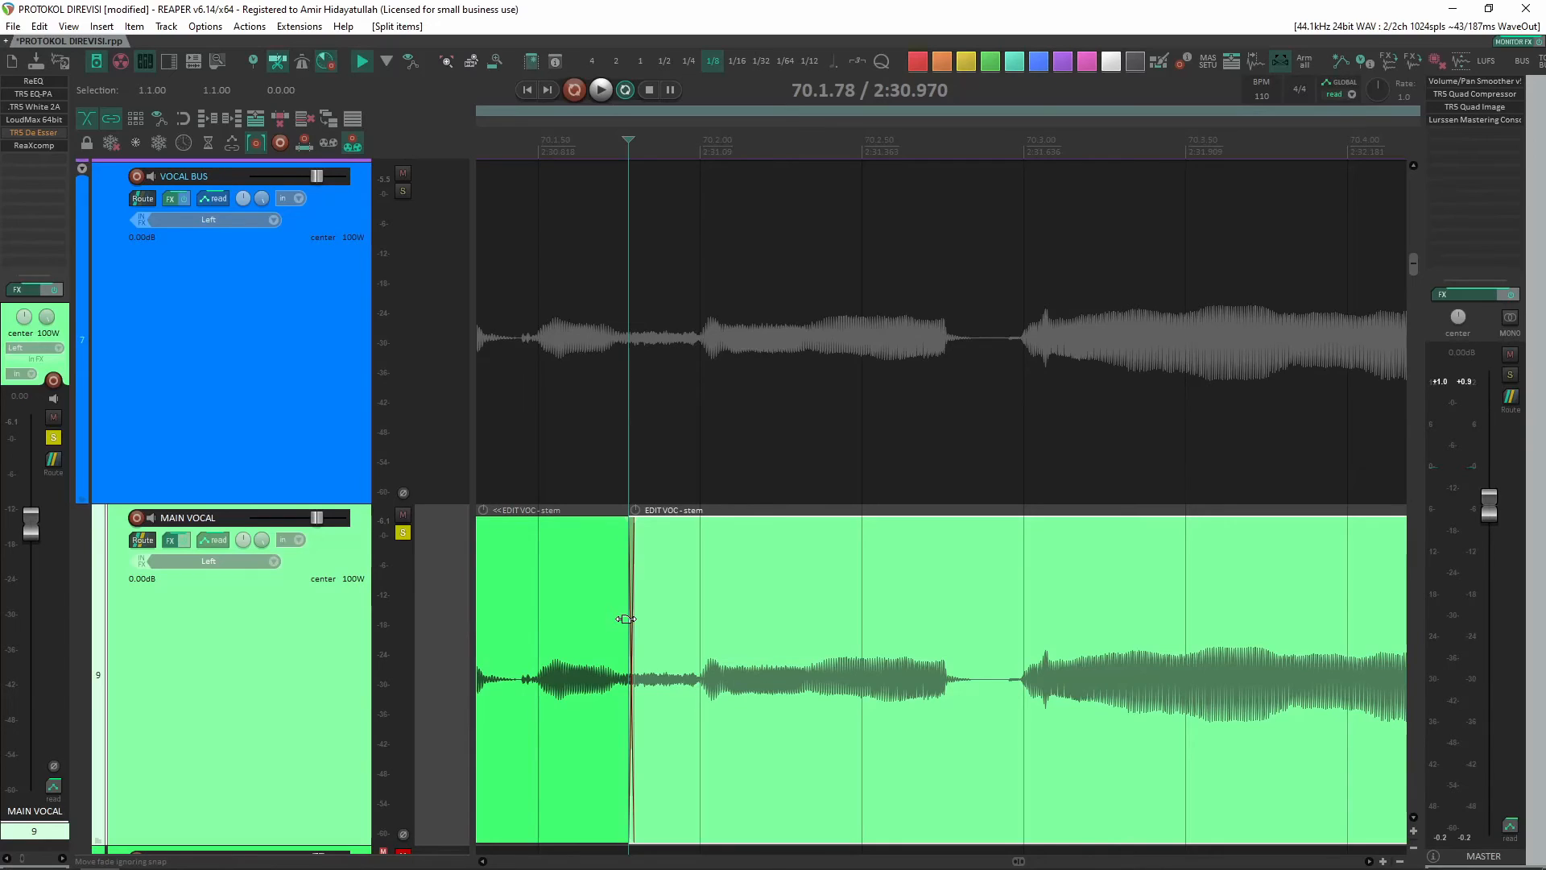
- Split the main vocal item at 70.2.00 and lower the isolated sibilant segment's volume by about 10 dB
{"action": "left_click", "coordinate": [693, 611]}
{"action": "left_click", "coordinate": [699, 611]}
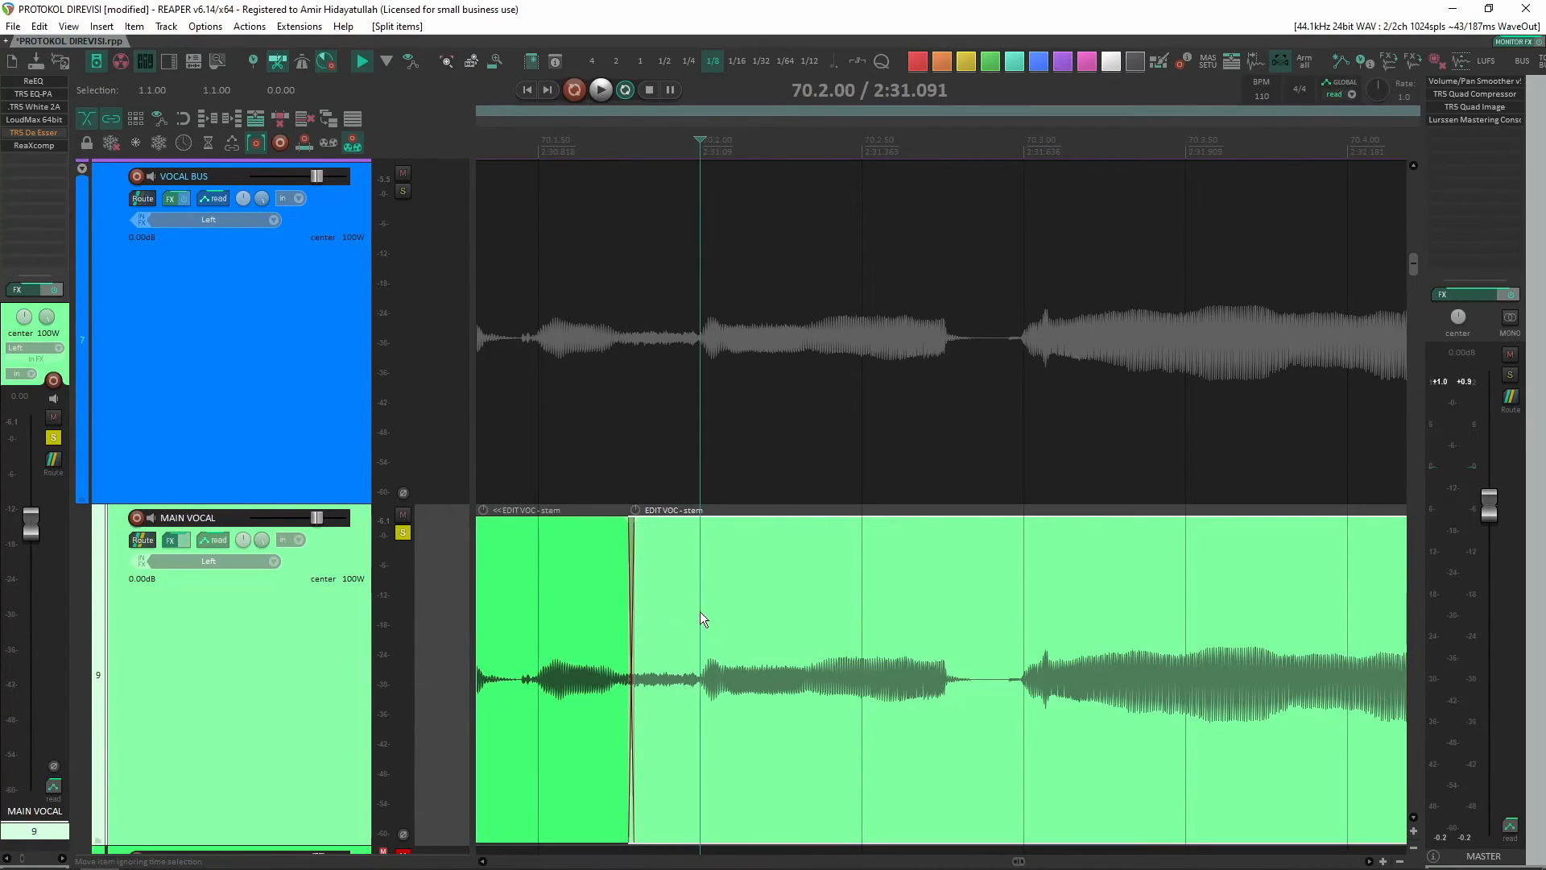
{"action": "key", "text": "s"}
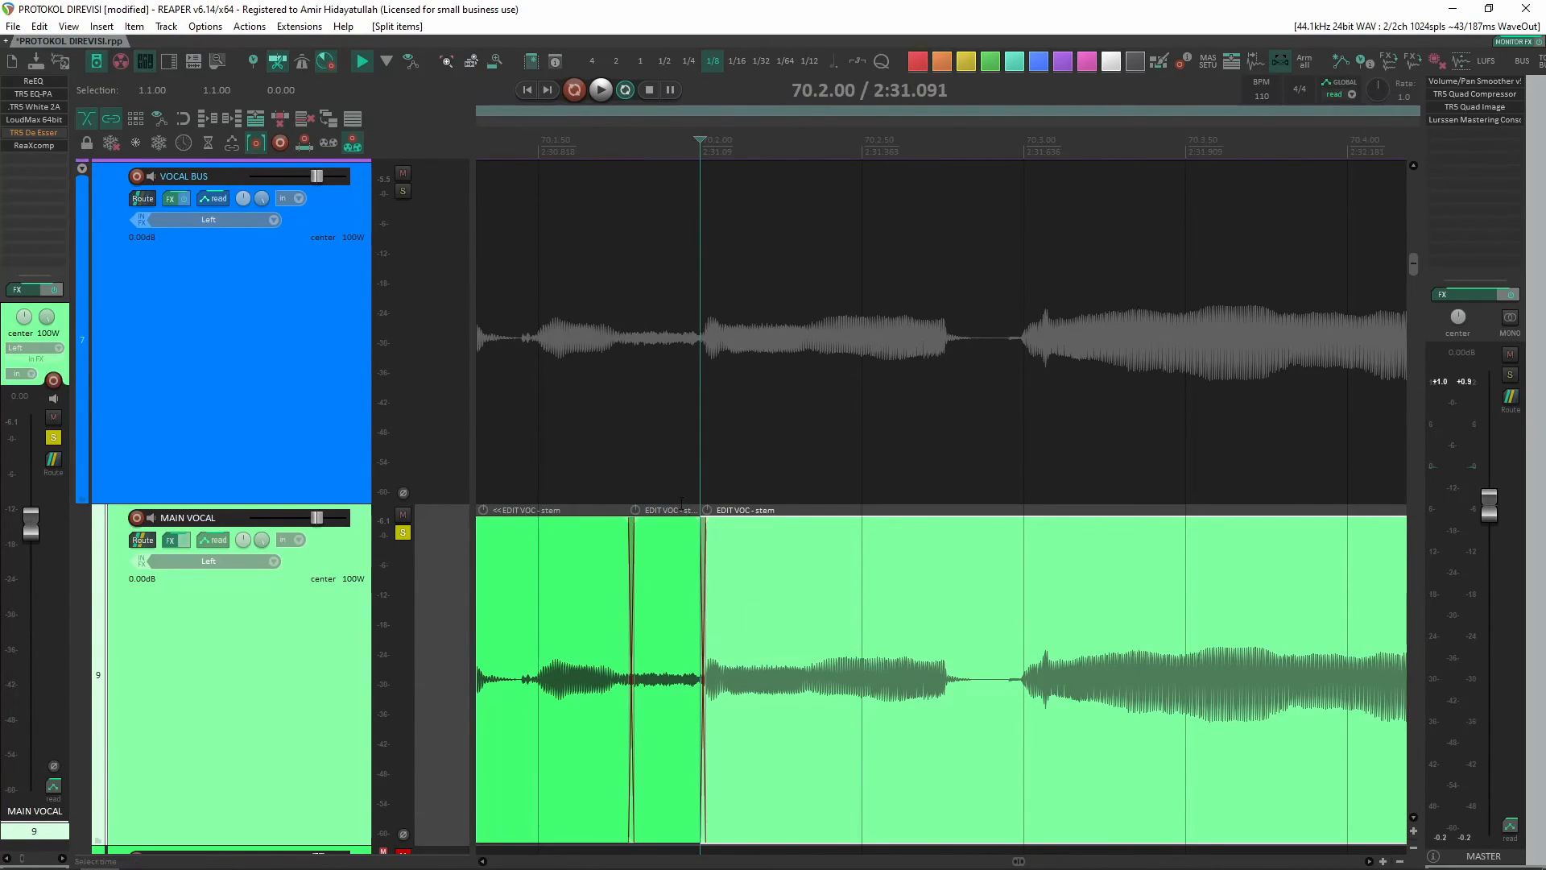
{"action": "left_click_drag", "start_coordinate": [631, 510], "coordinate": [629, 594]}
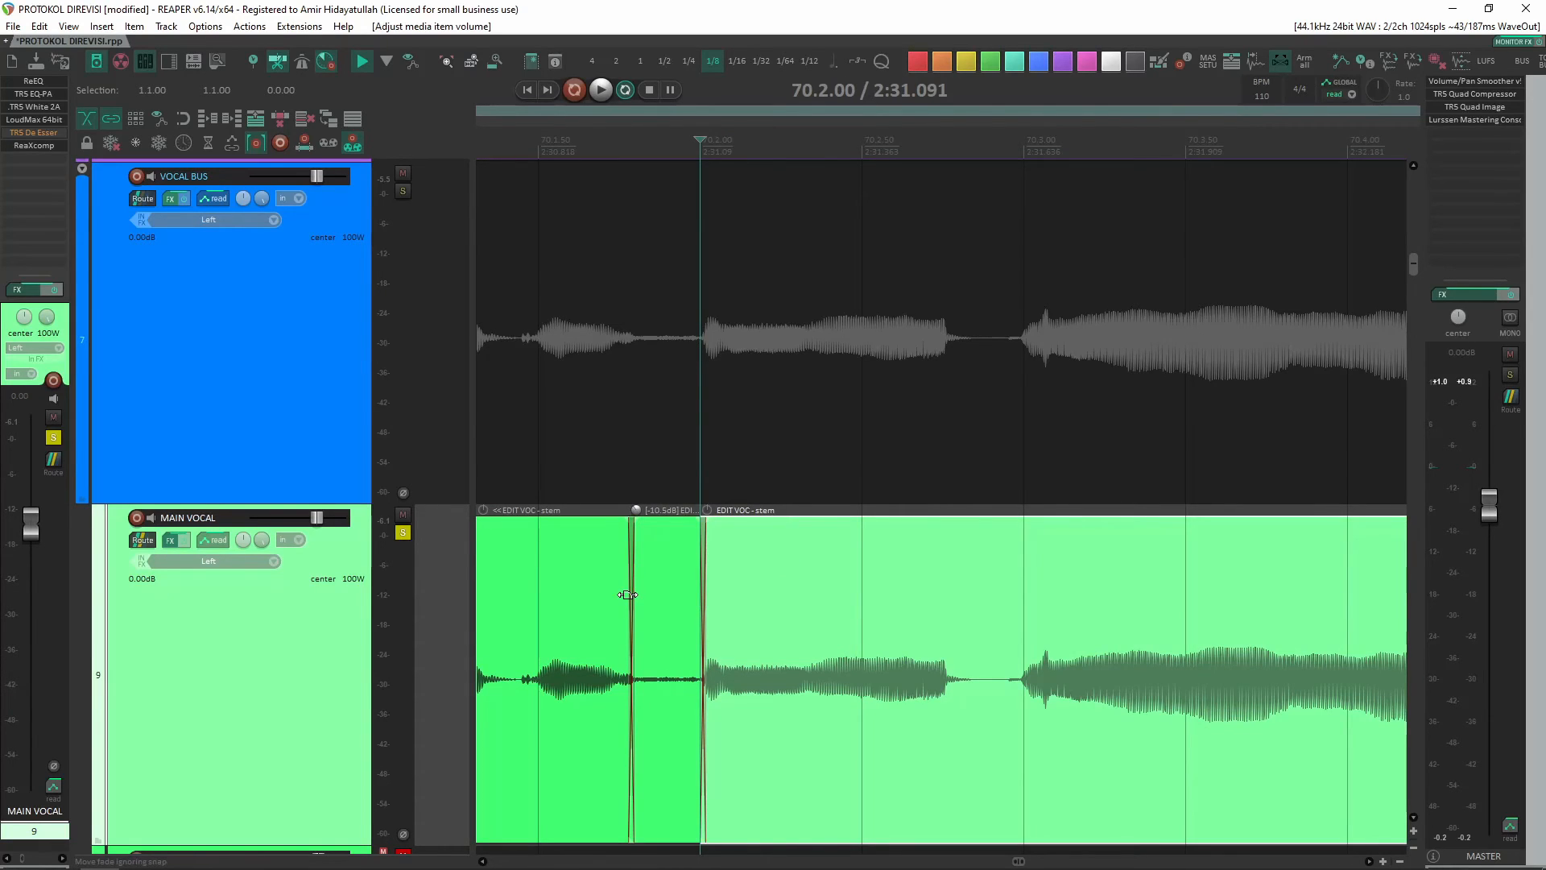
{"action": "key", "text": "z"}
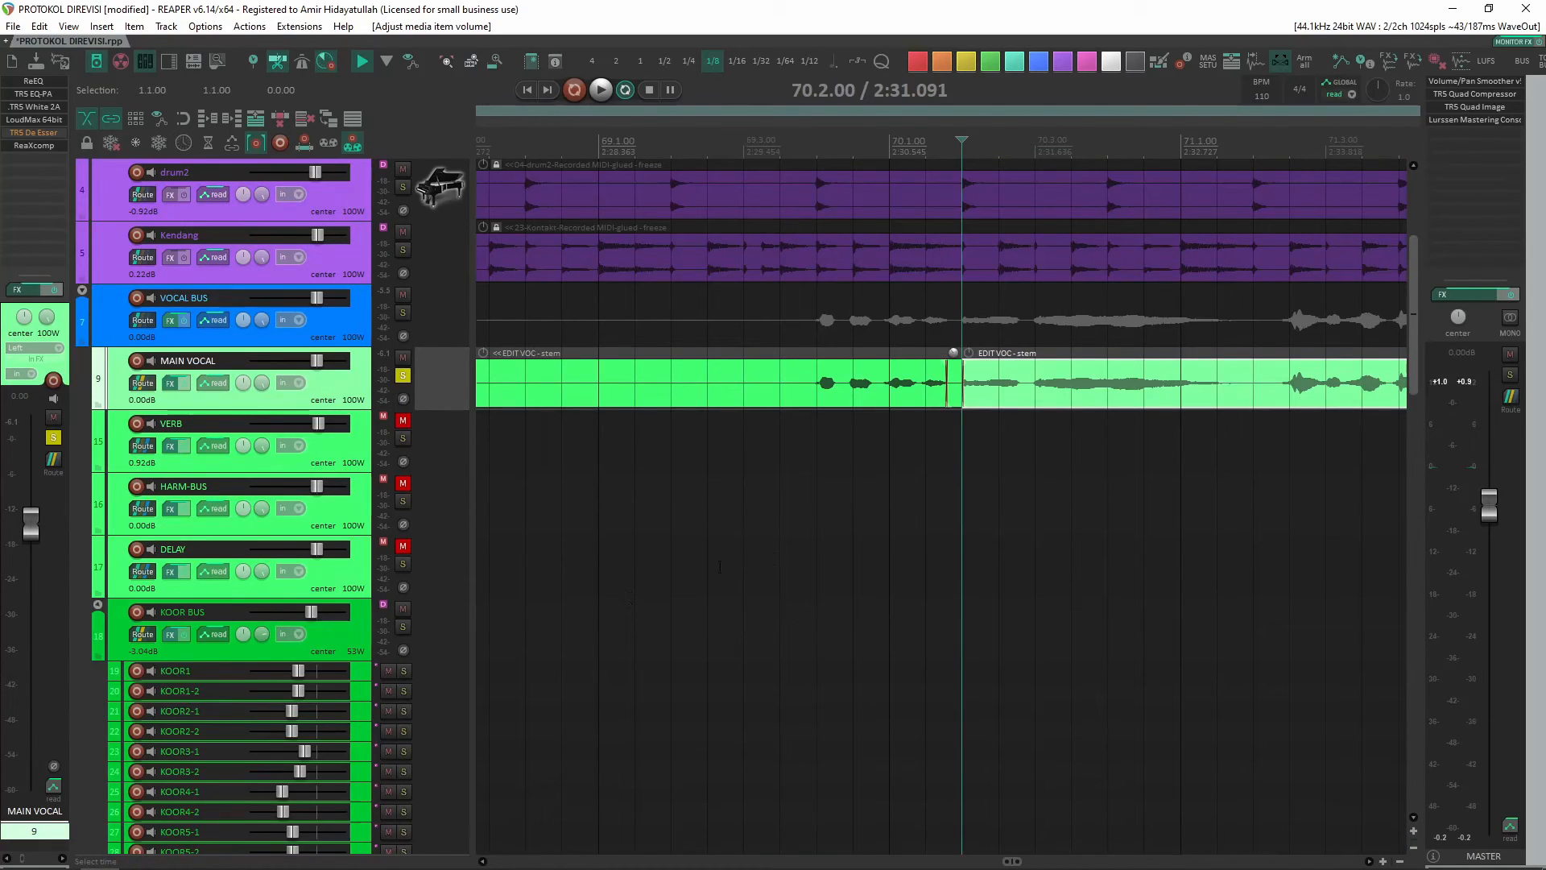
- Unsolo the main vocal and play the full mix from 65.4.11
{"action": "left_click", "coordinate": [816, 350]}
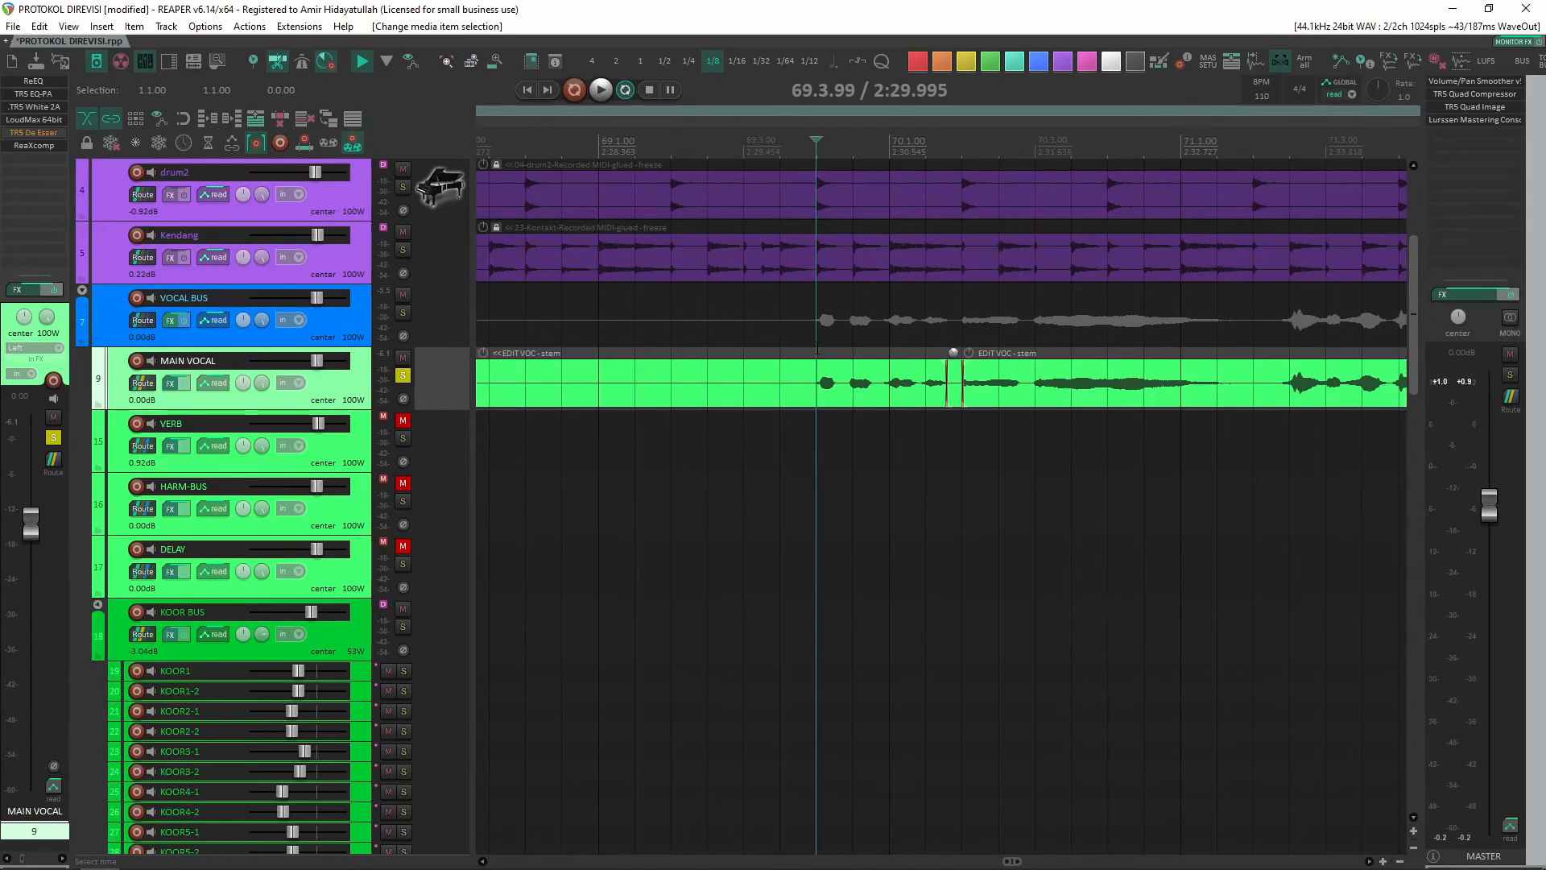
{"action": "left_click", "coordinate": [402, 375]}
{"action": "scroll", "coordinate": [762, 254], "scroll_direction": "down", "scroll_amount": 3}
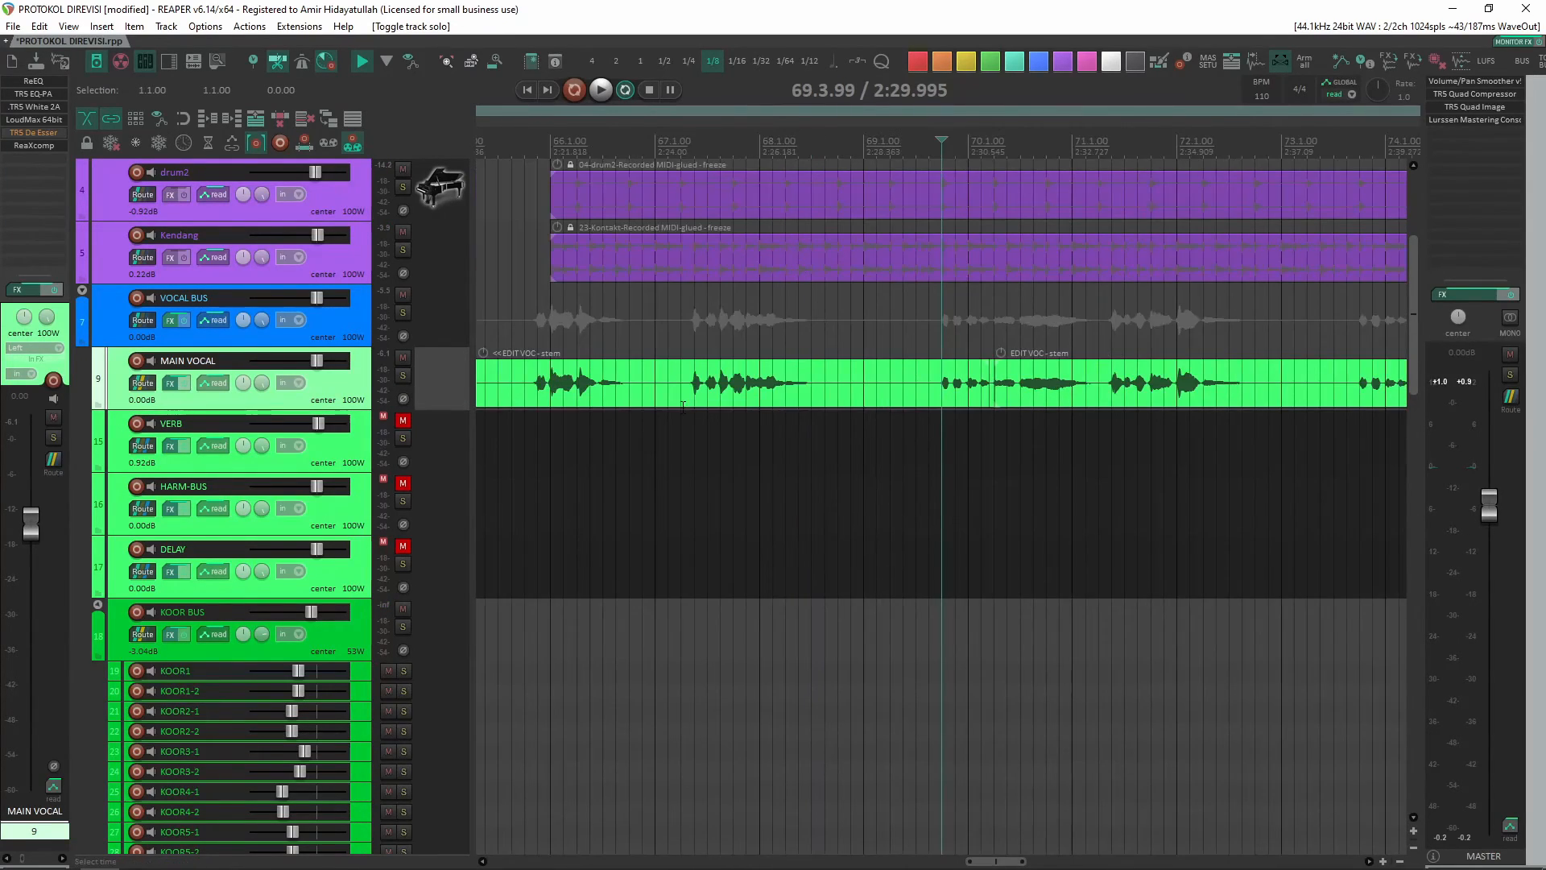
{"action": "scroll", "coordinate": [676, 378], "scroll_direction": "down", "scroll_amount": 2}
{"action": "left_click", "coordinate": [648, 344]}
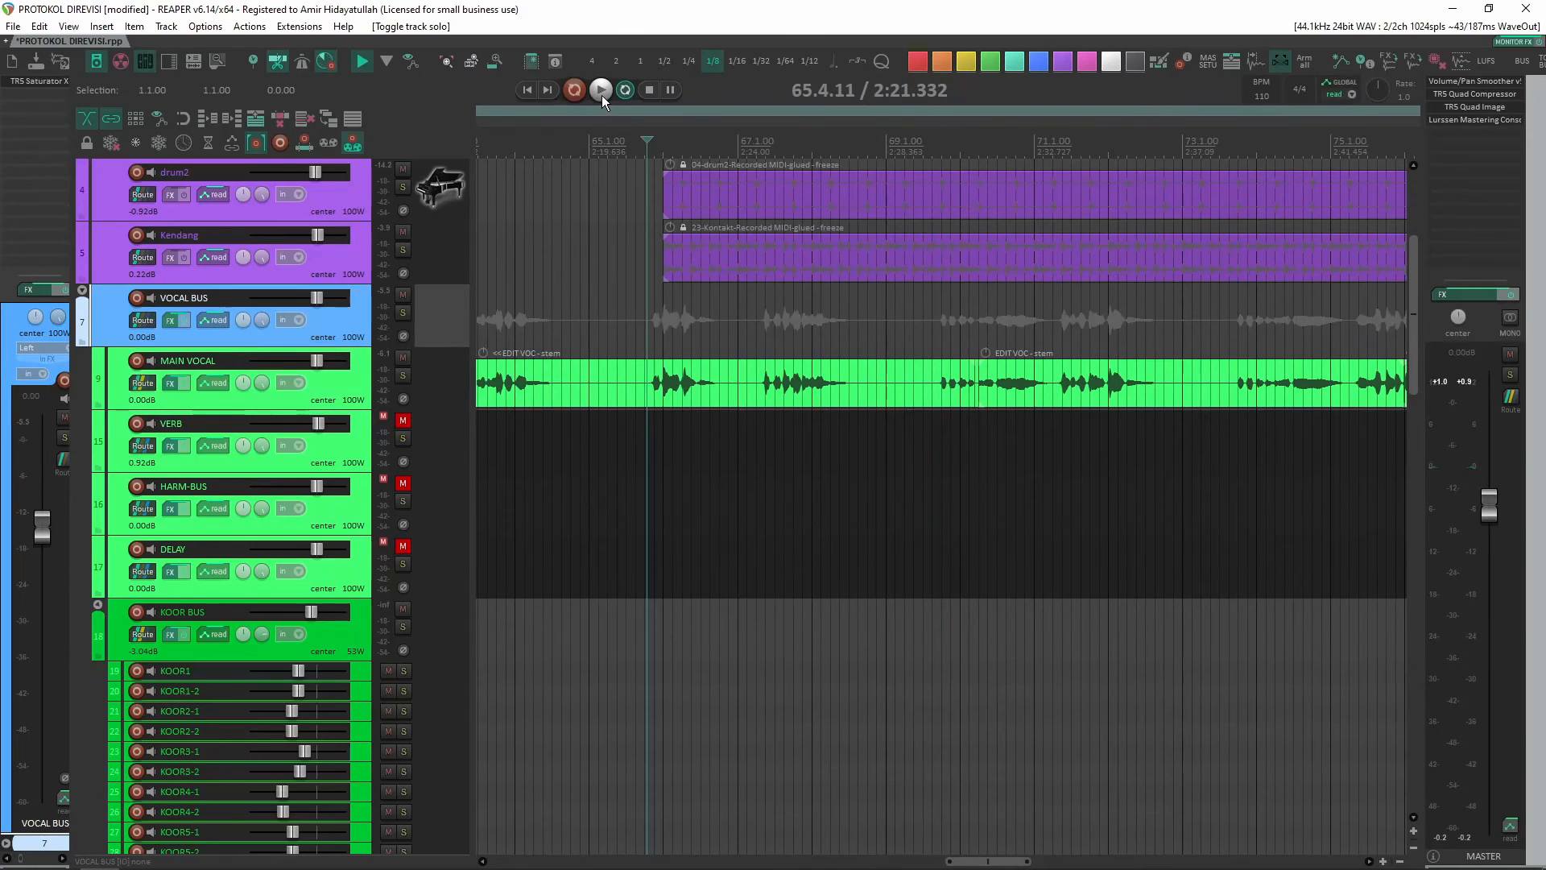
{"action": "left_click", "coordinate": [601, 90]}
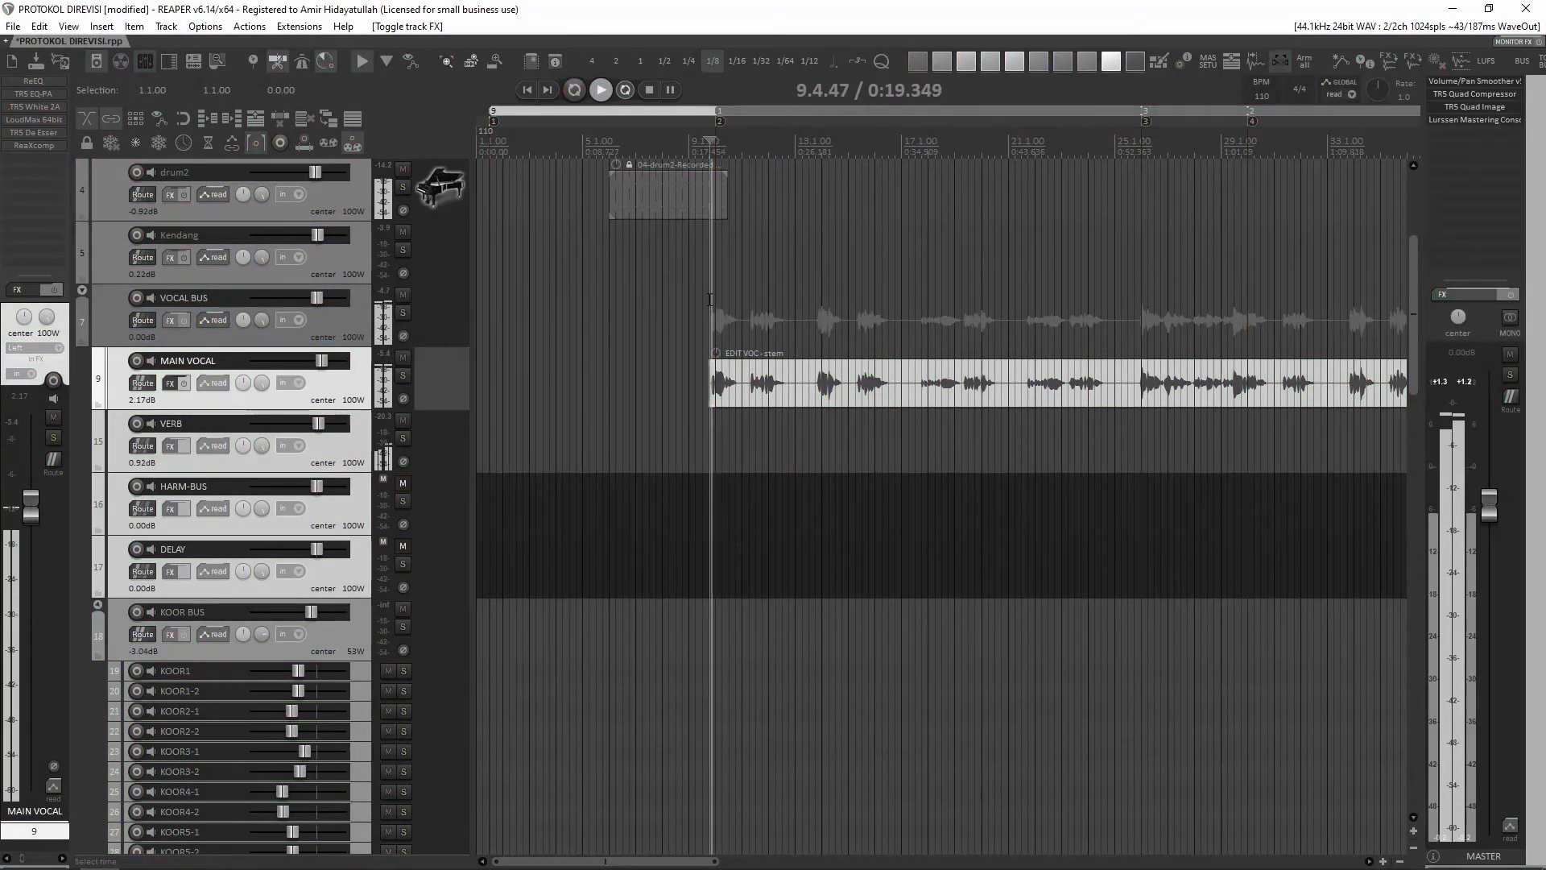
- Play the mix repeatedly from 9.4.18, comparing the main vocal with its whole effects chain disabled and enabled, and stop playback
{"action": "scroll", "coordinate": [843, 408], "scroll_direction": "up", "scroll_amount": 3}
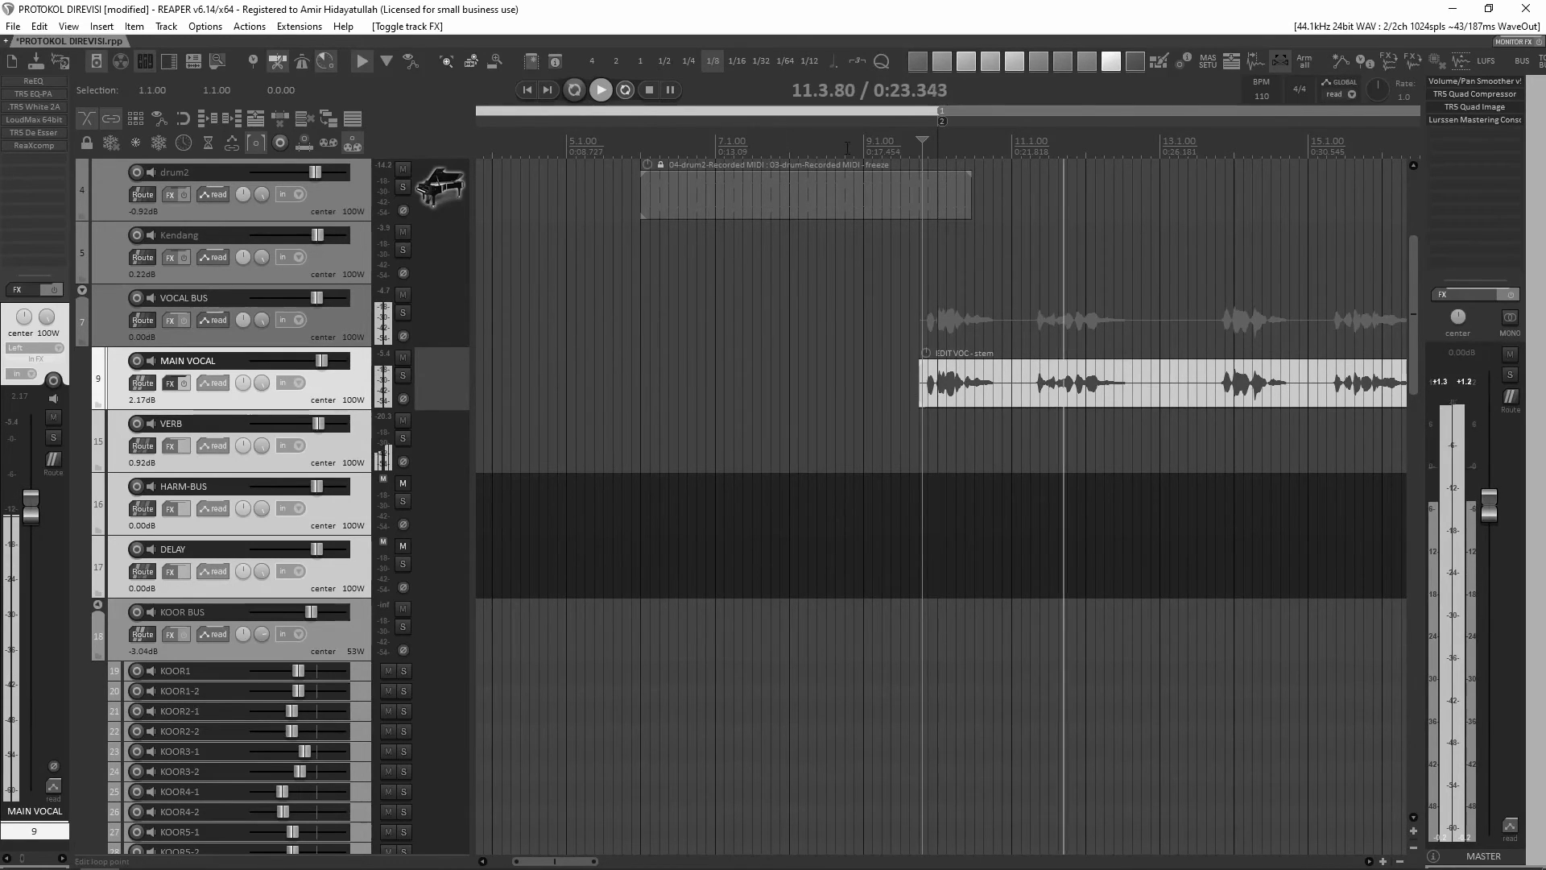
{"action": "left_click", "coordinate": [648, 89]}
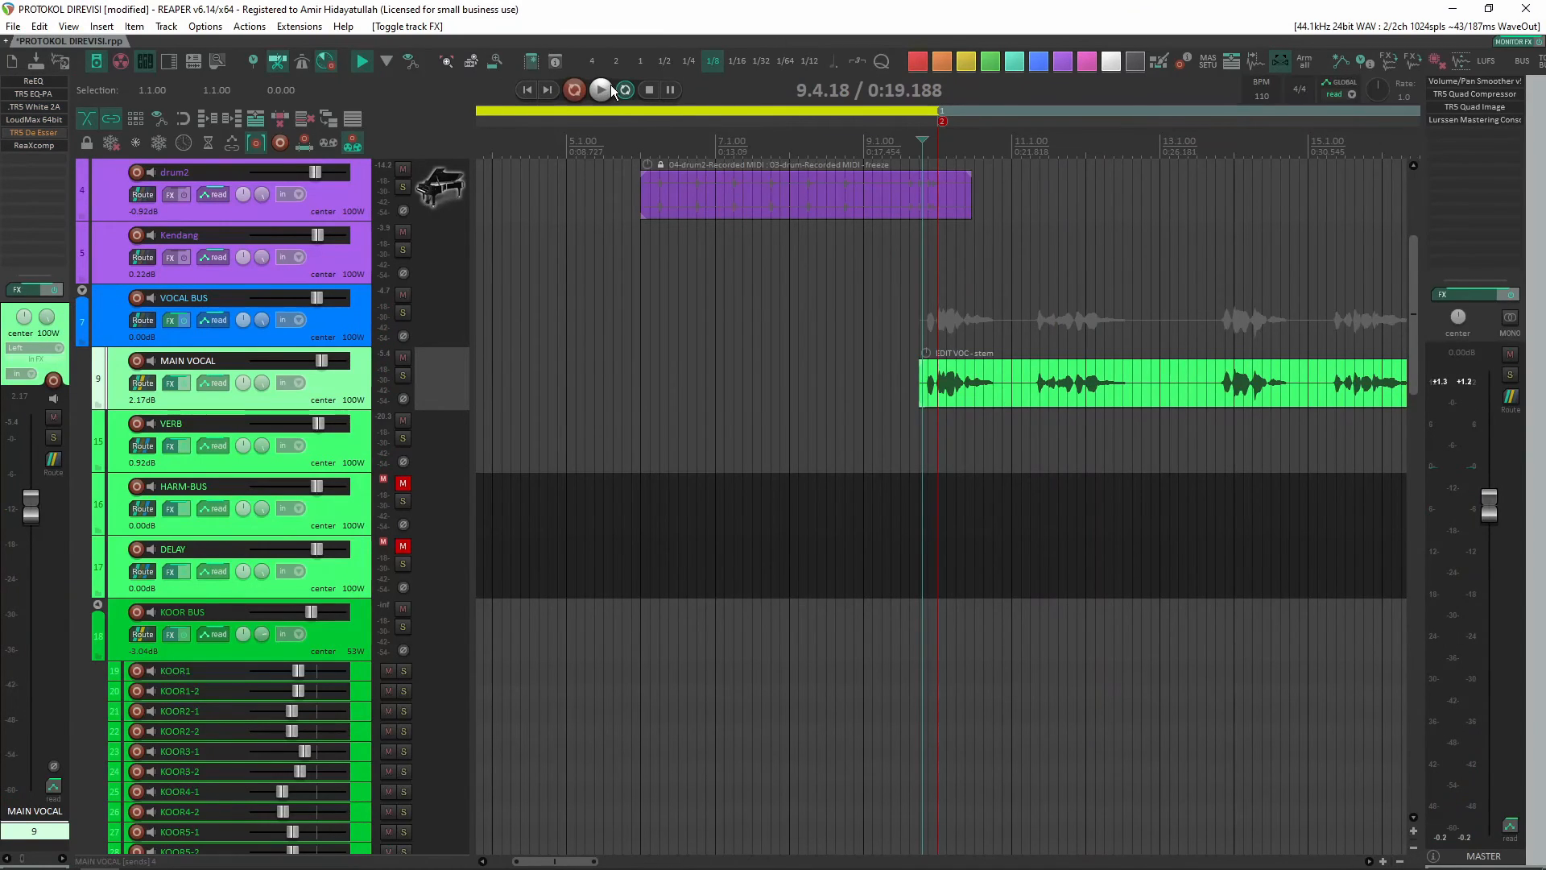
{"action": "left_click", "coordinate": [601, 89]}
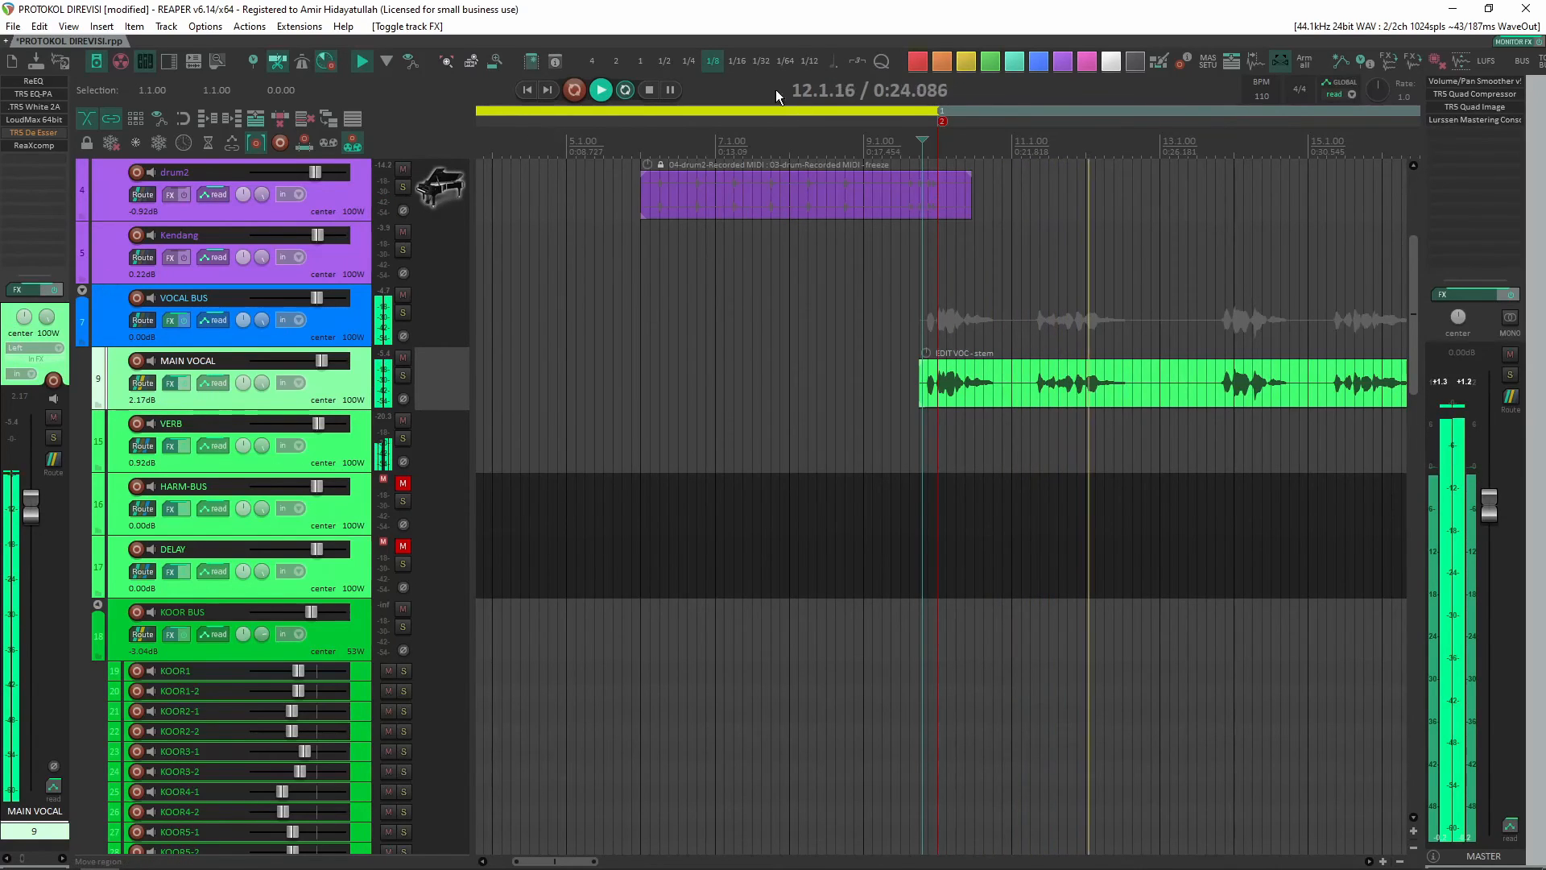
{"action": "left_click", "coordinate": [606, 90]}
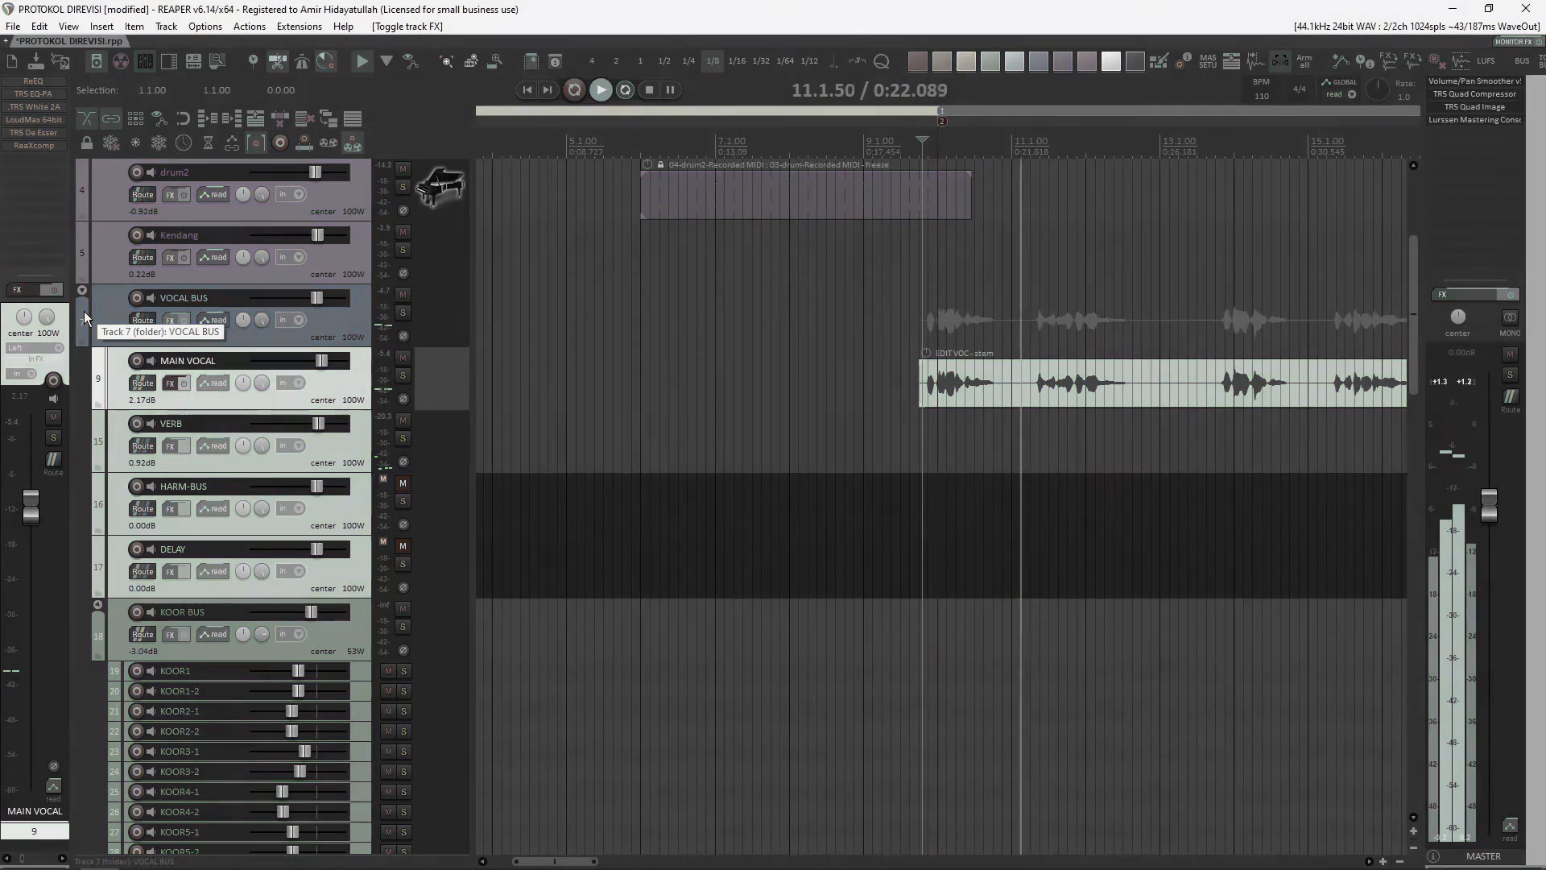
{"action": "left_click", "coordinate": [647, 90]}
{"action": "left_click", "coordinate": [600, 90]}
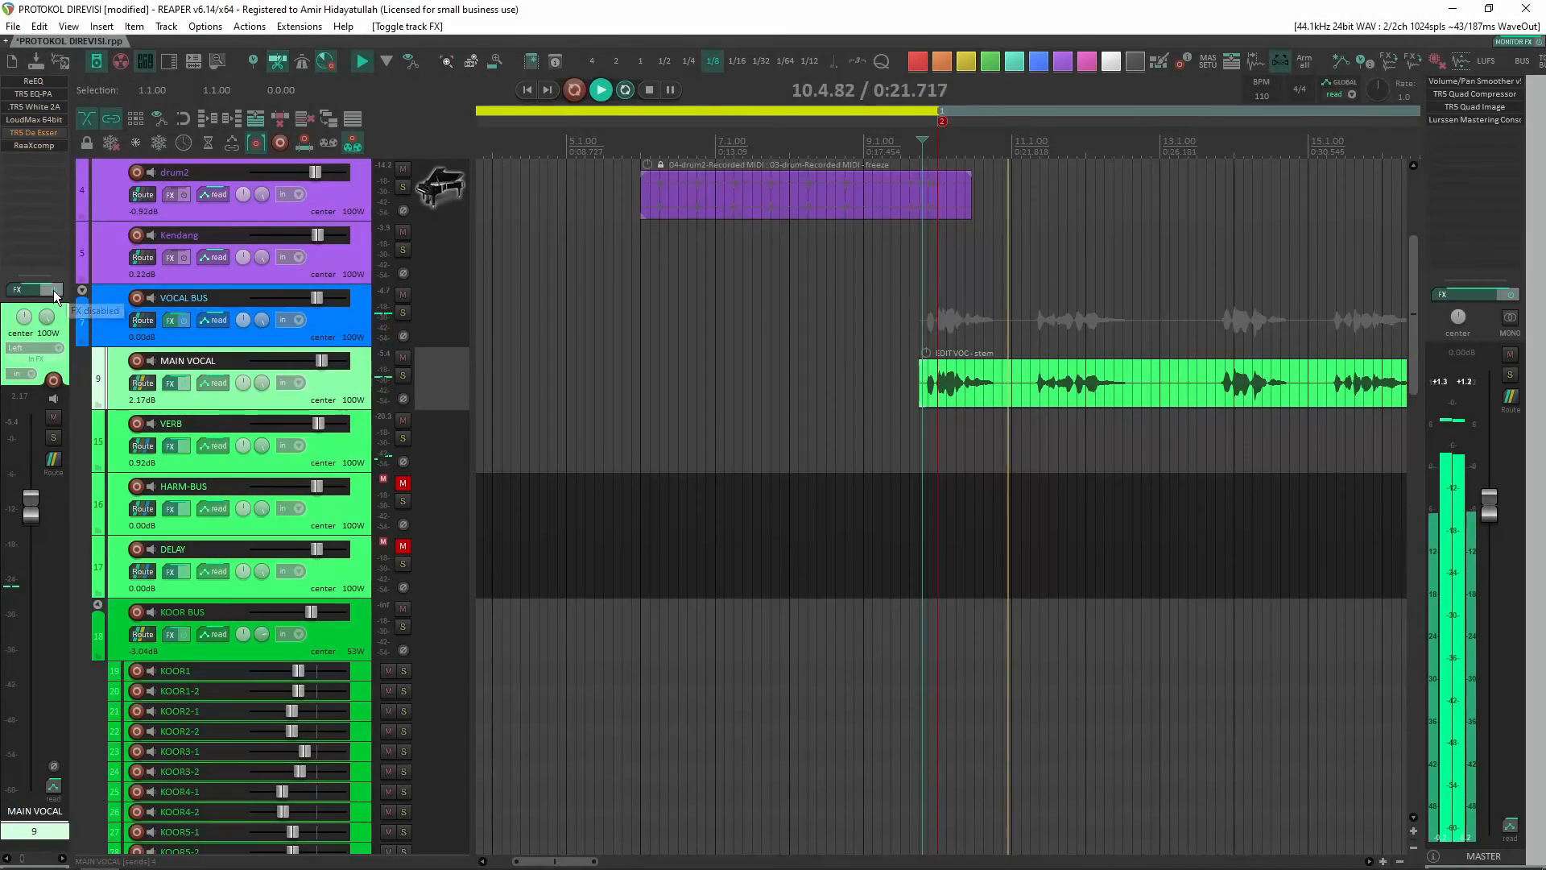
{"action": "left_click", "coordinate": [647, 90]}
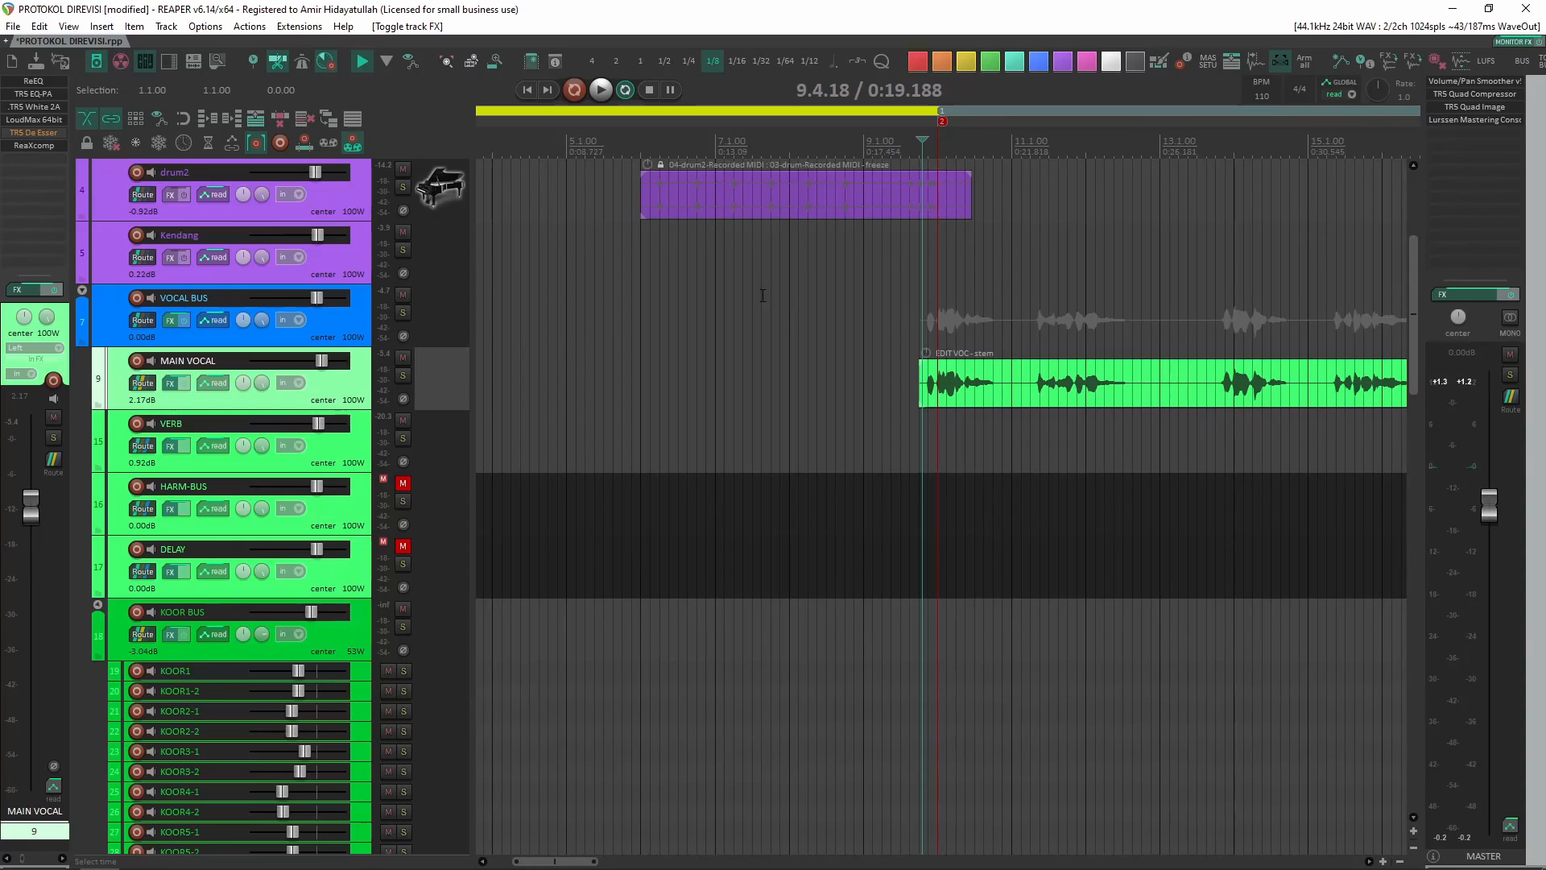
- Review the main vocal's ReEQ, TR5 EQ-PA, TR5 White 2A and LoudMax settings one after another, closing each plugin
{"action": "left_click", "coordinate": [40, 82]}
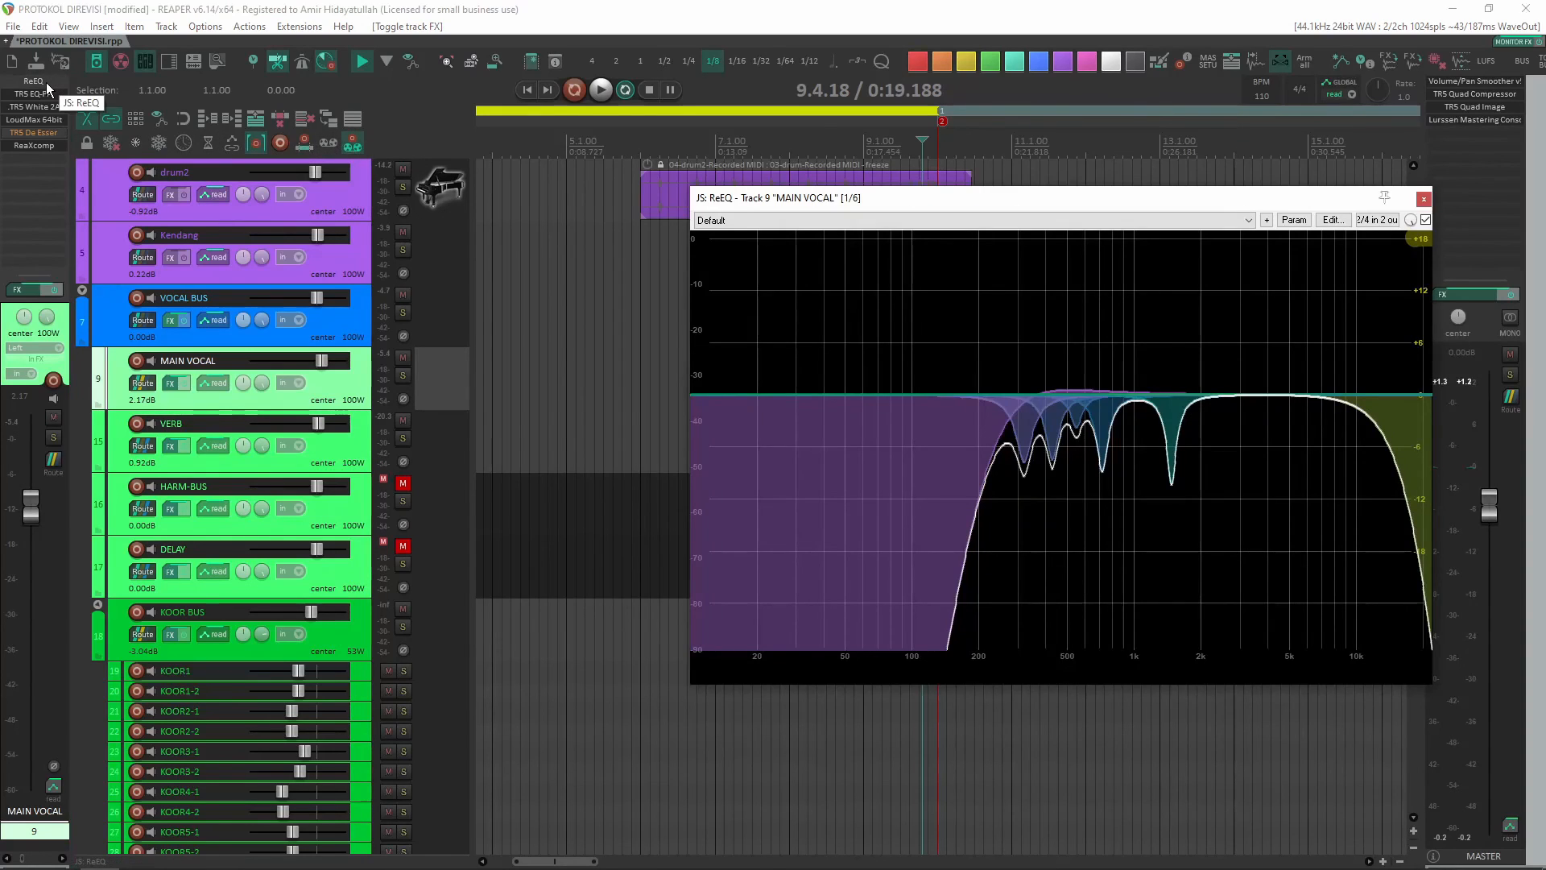
{"action": "left_click", "coordinate": [46, 83]}
{"action": "left_click", "coordinate": [46, 94]}
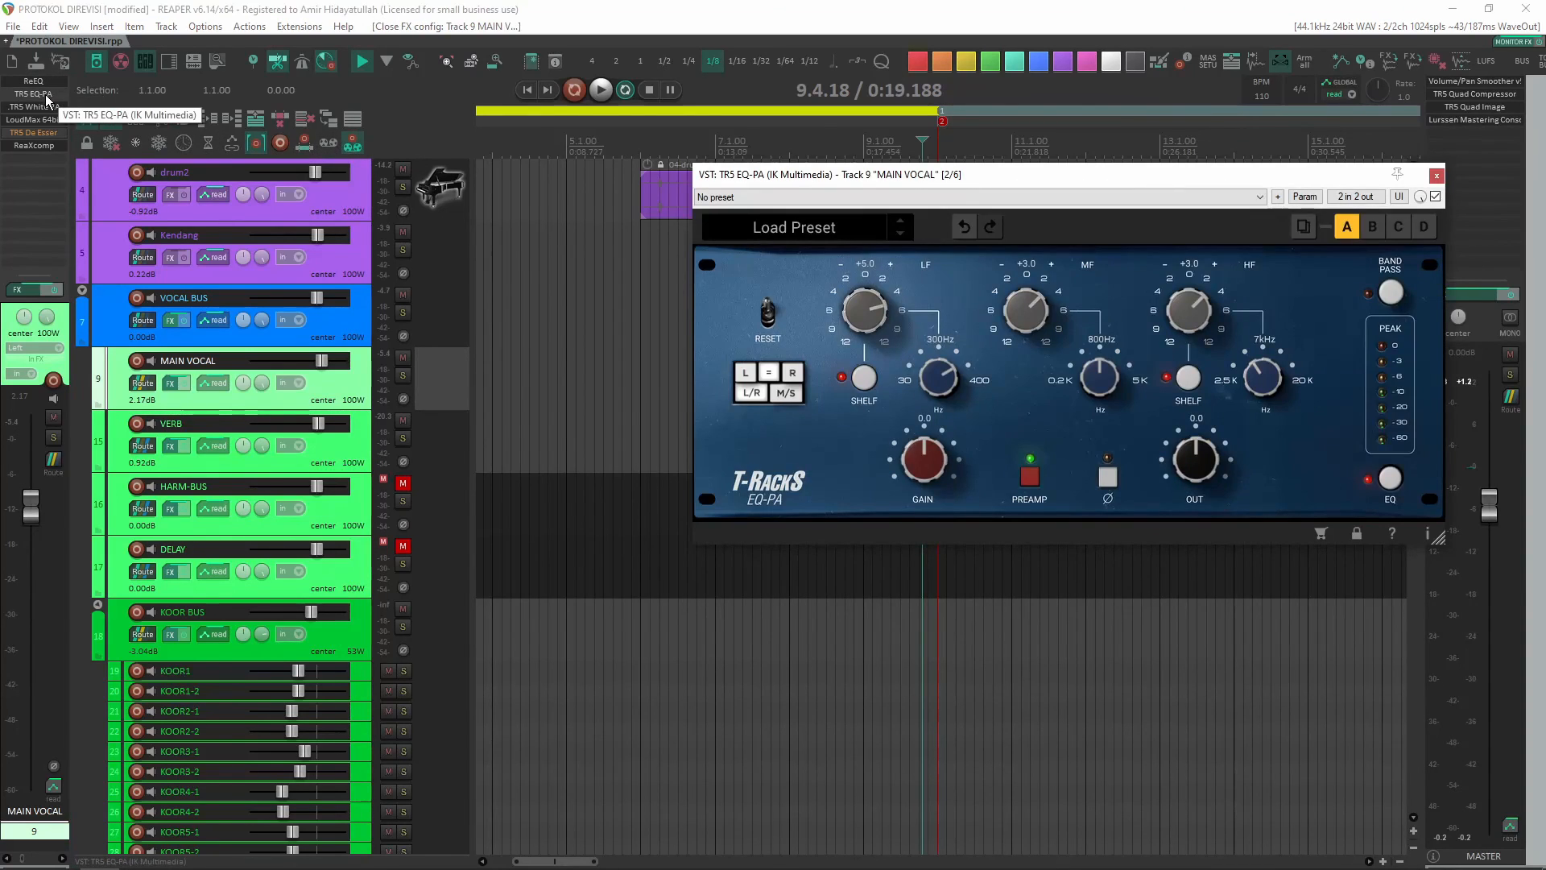
{"action": "left_click", "coordinate": [45, 94]}
{"action": "left_click", "coordinate": [45, 109]}
{"action": "left_click", "coordinate": [45, 109]}
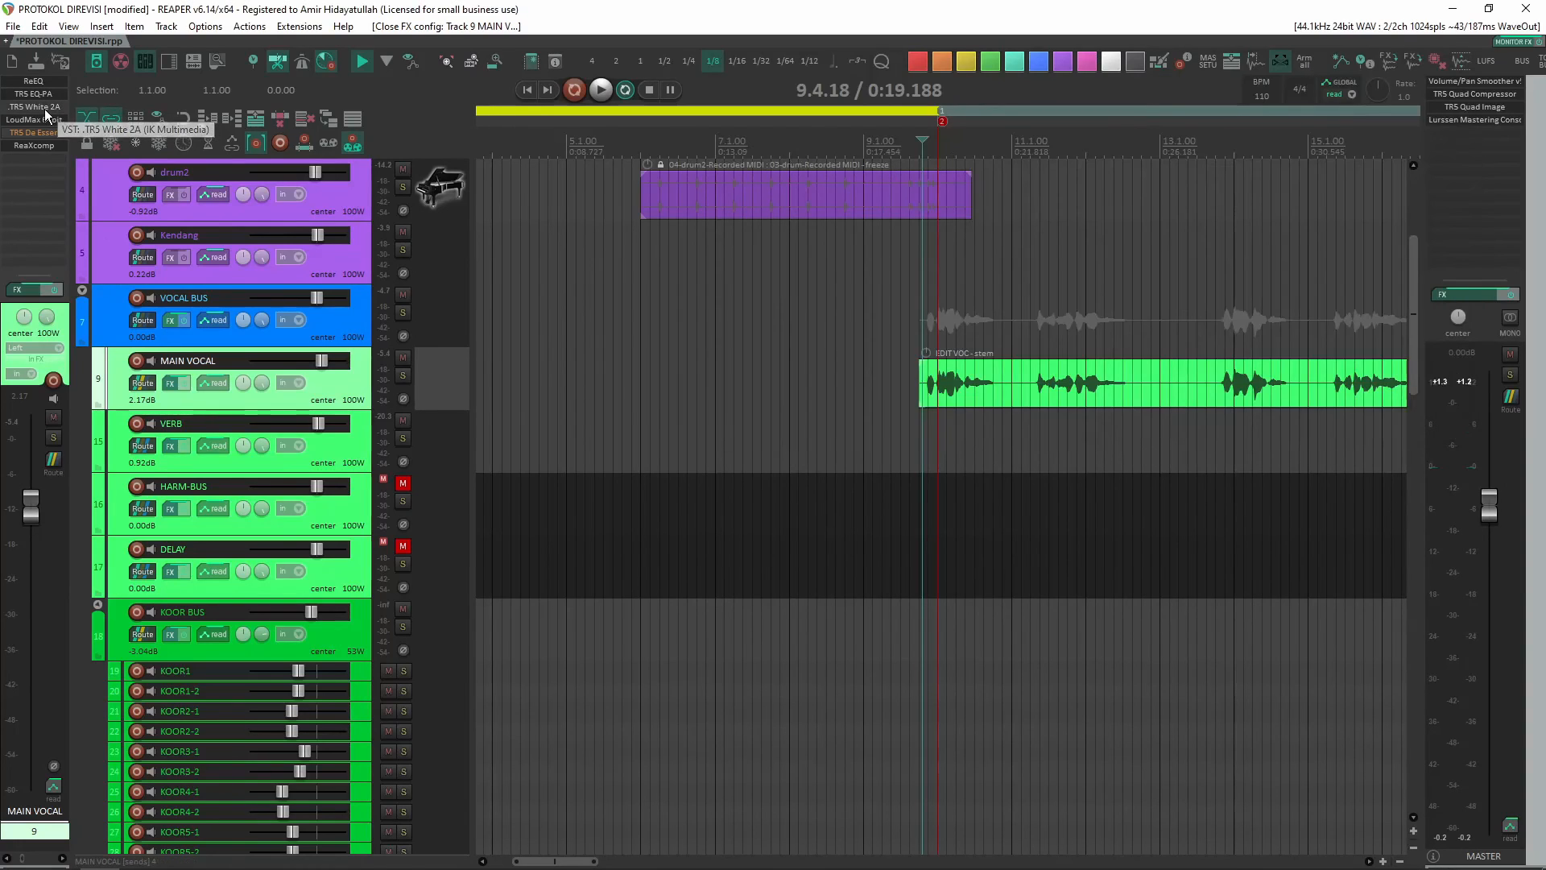
{"action": "left_click", "coordinate": [56, 122]}
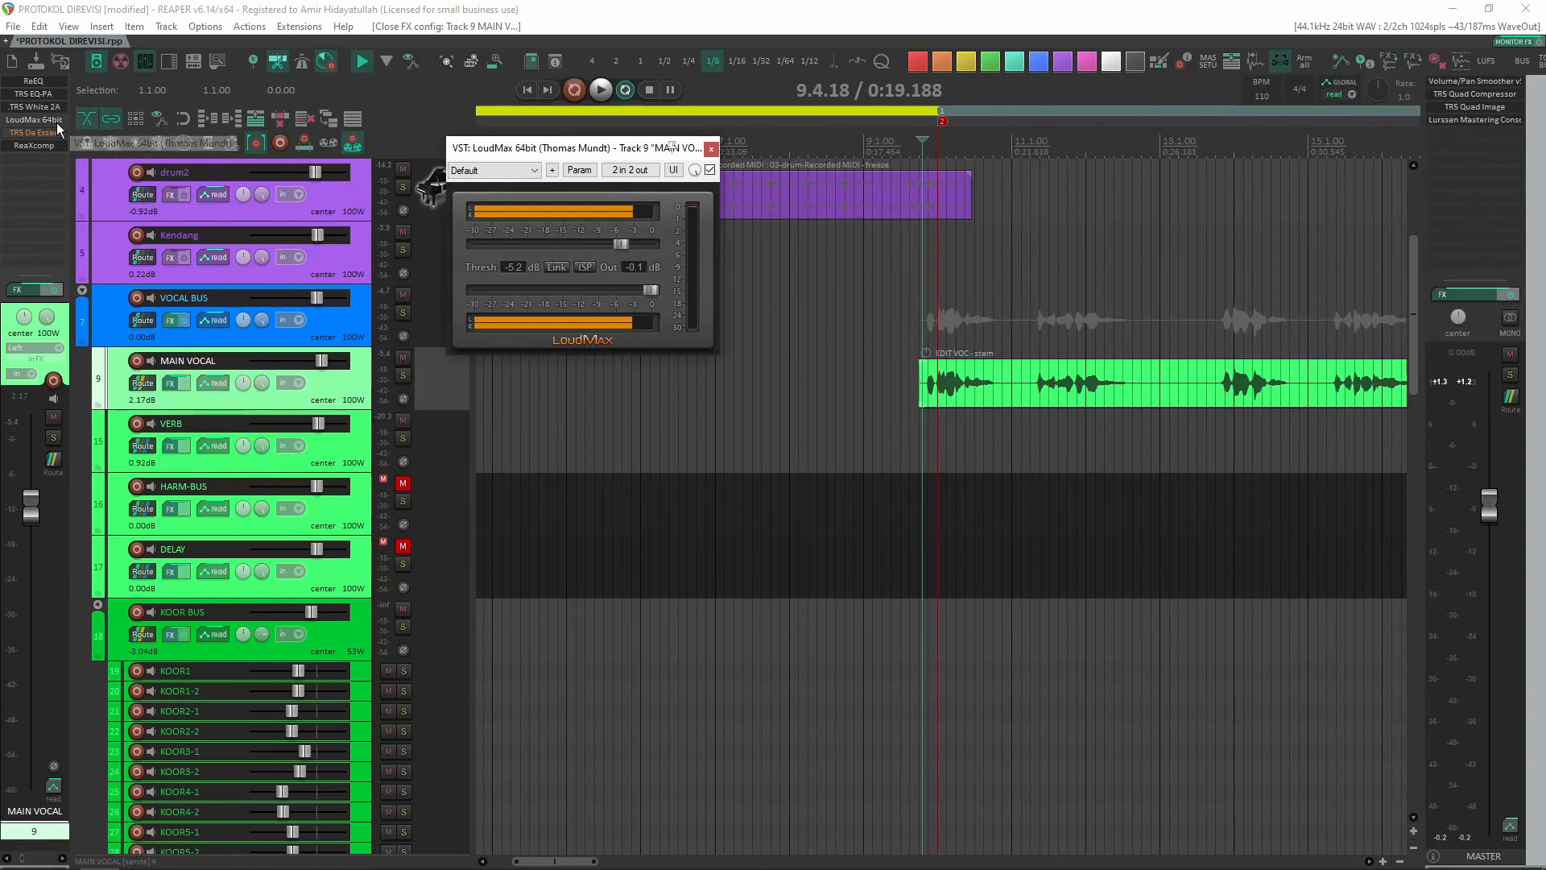
{"action": "left_click", "coordinate": [56, 123]}
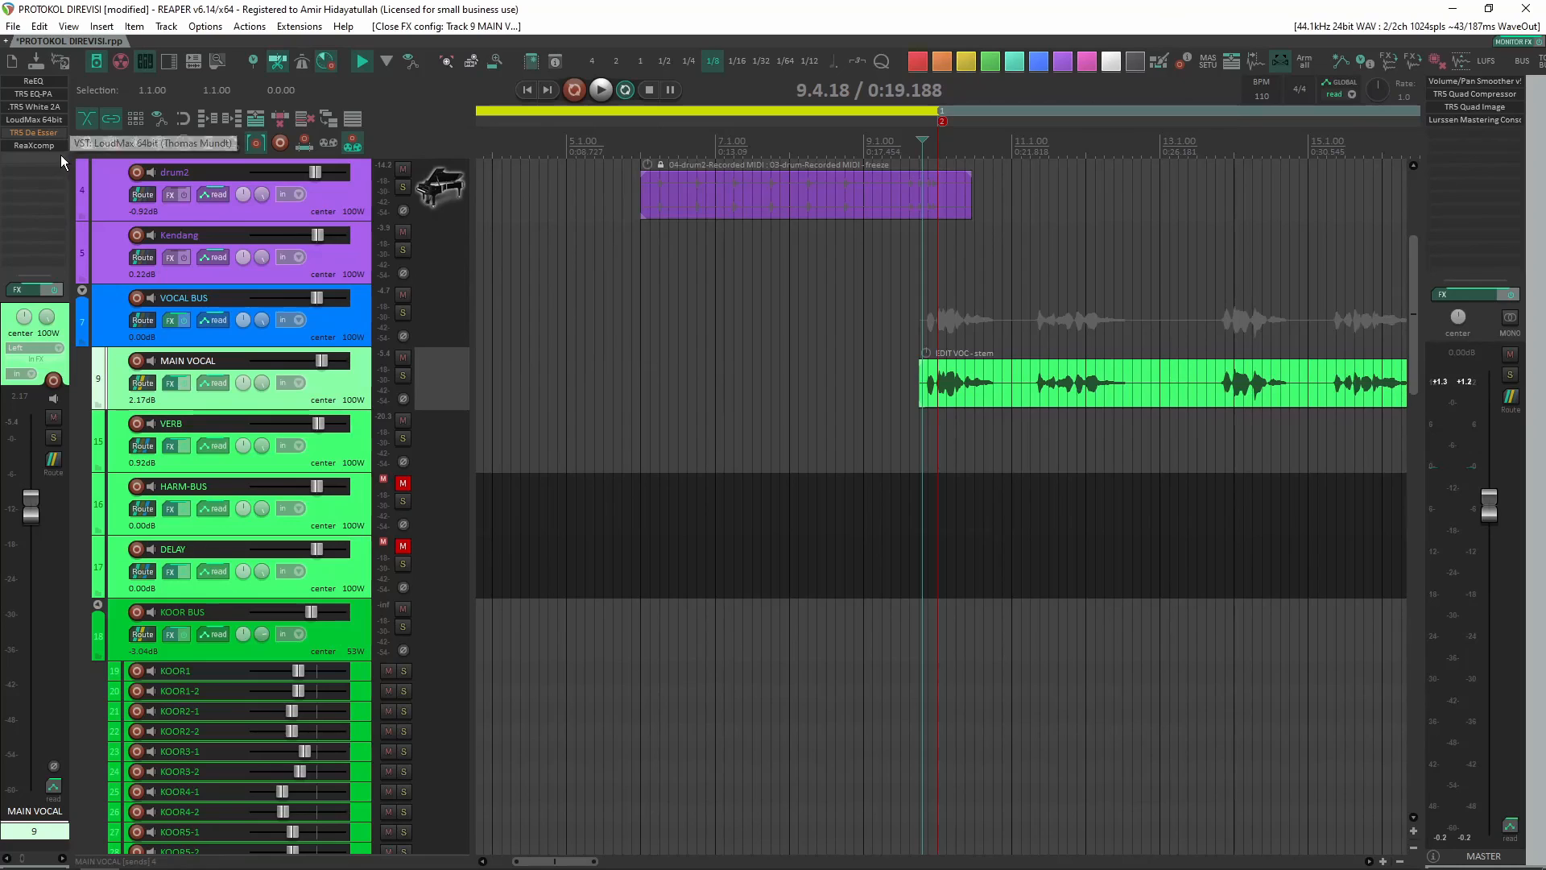
- Review the main vocal's two de-essing plugins, ReaXcomp and TR5 De Esser, and close them
{"action": "left_click", "coordinate": [41, 148]}
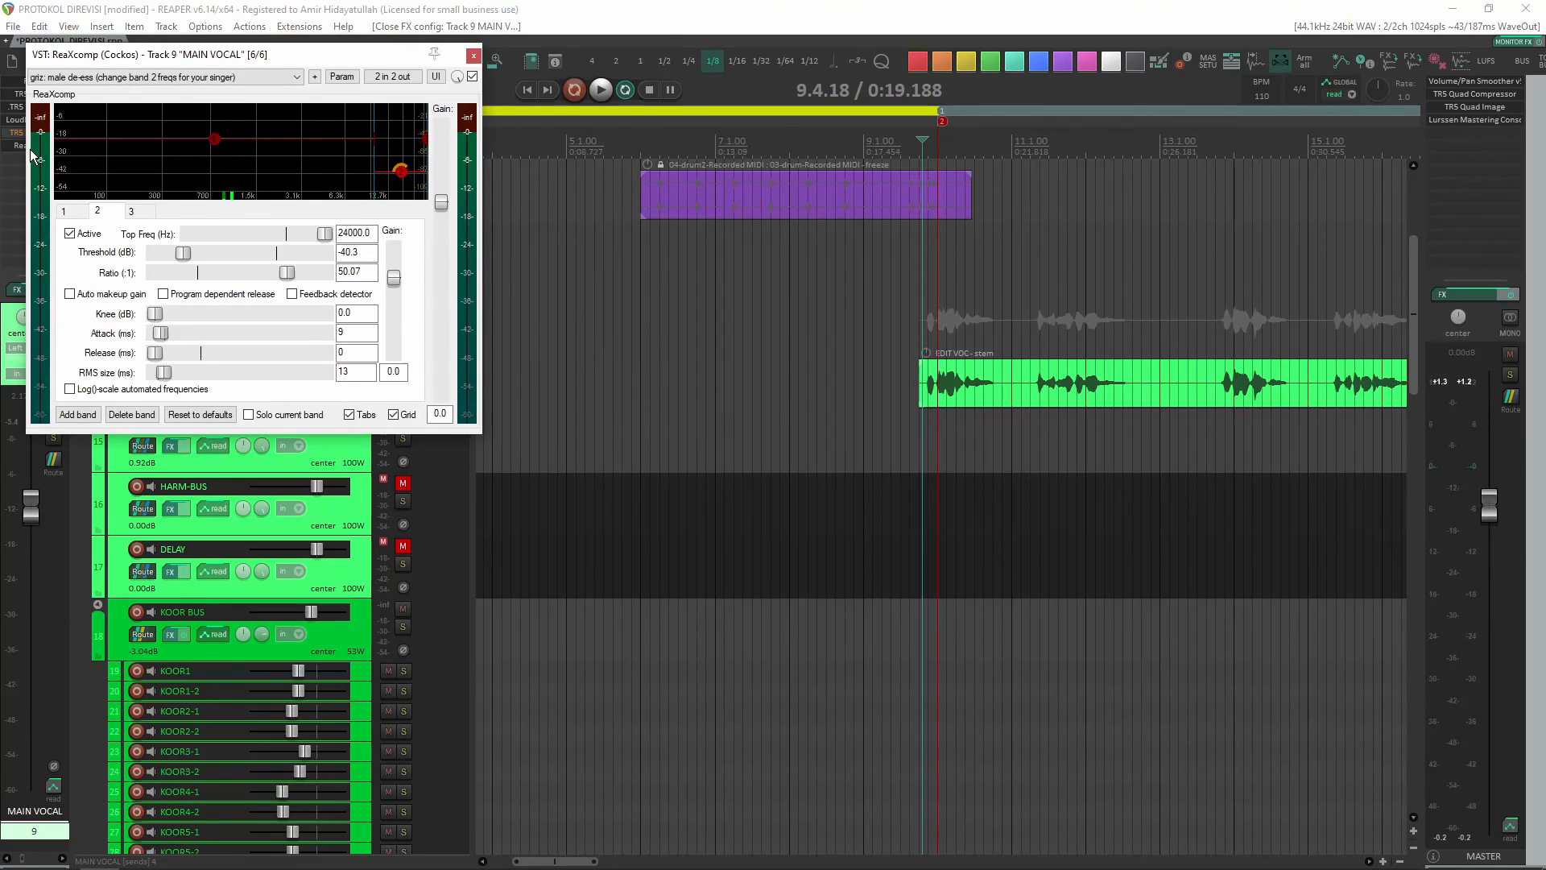
{"action": "left_click", "coordinate": [19, 149]}
{"action": "left_click", "coordinate": [34, 133]}
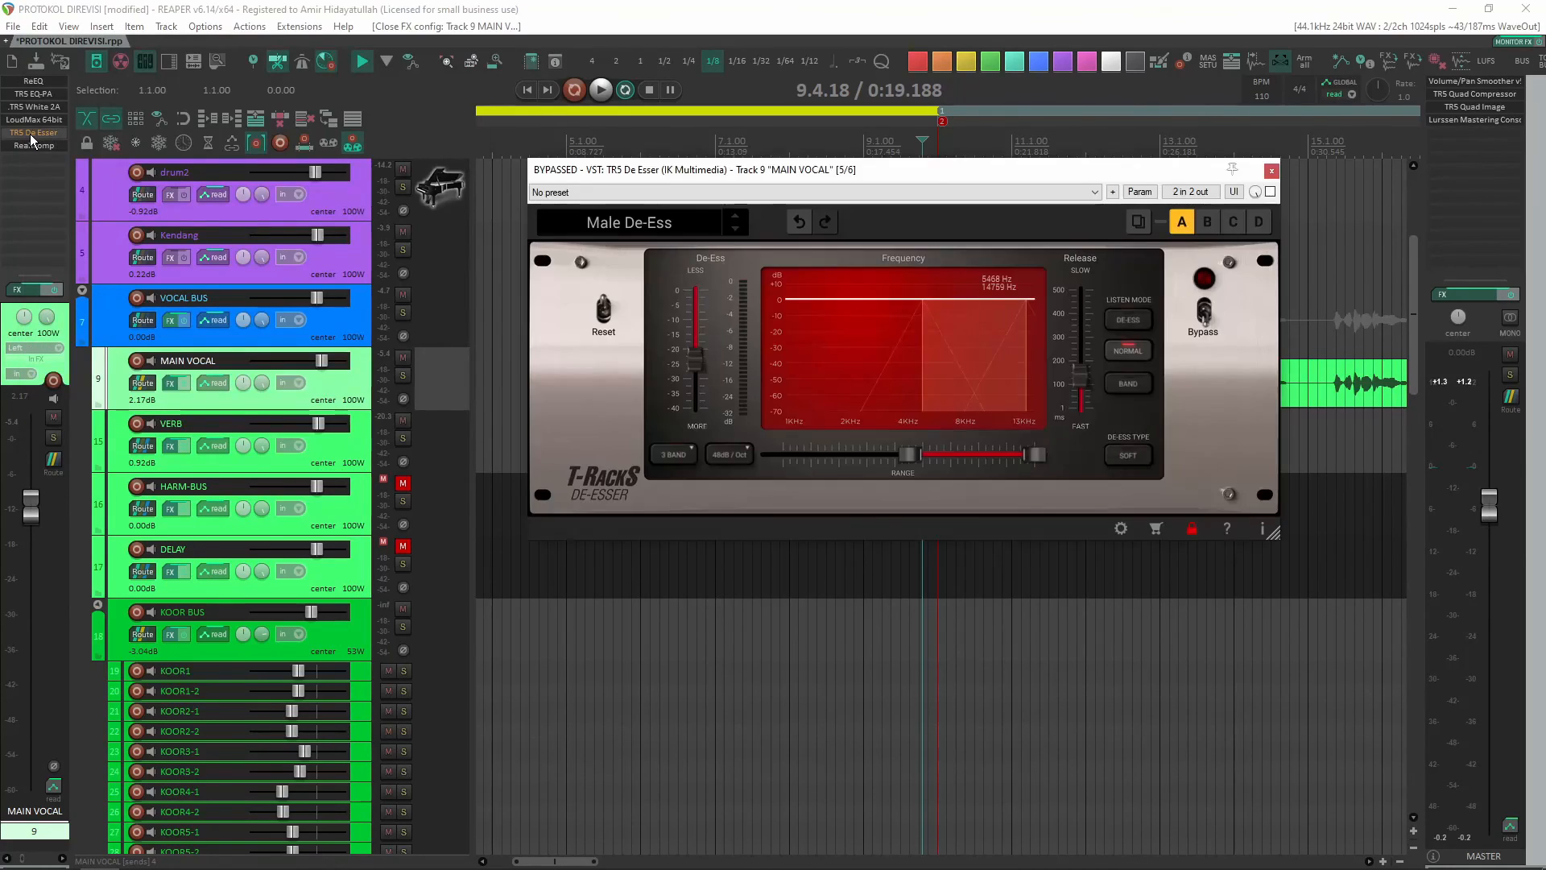
{"action": "left_click", "coordinate": [34, 133]}
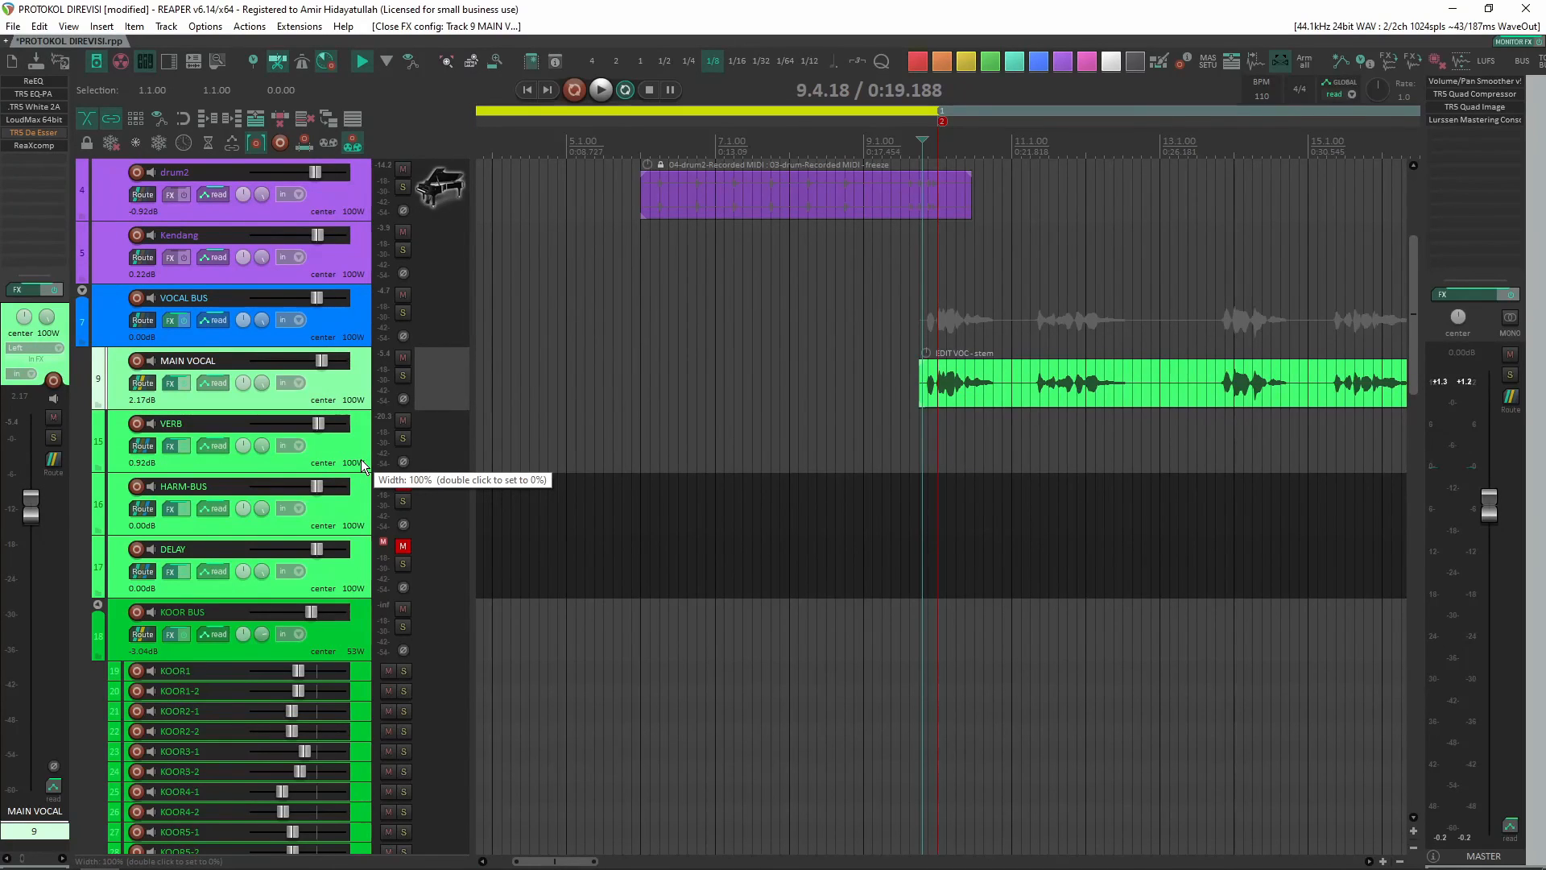
- Select the VERB track, inspect its Trackspacer 2.5 settings and close the plugin
{"action": "left_click", "coordinate": [361, 459]}
{"action": "left_click", "coordinate": [45, 90]}
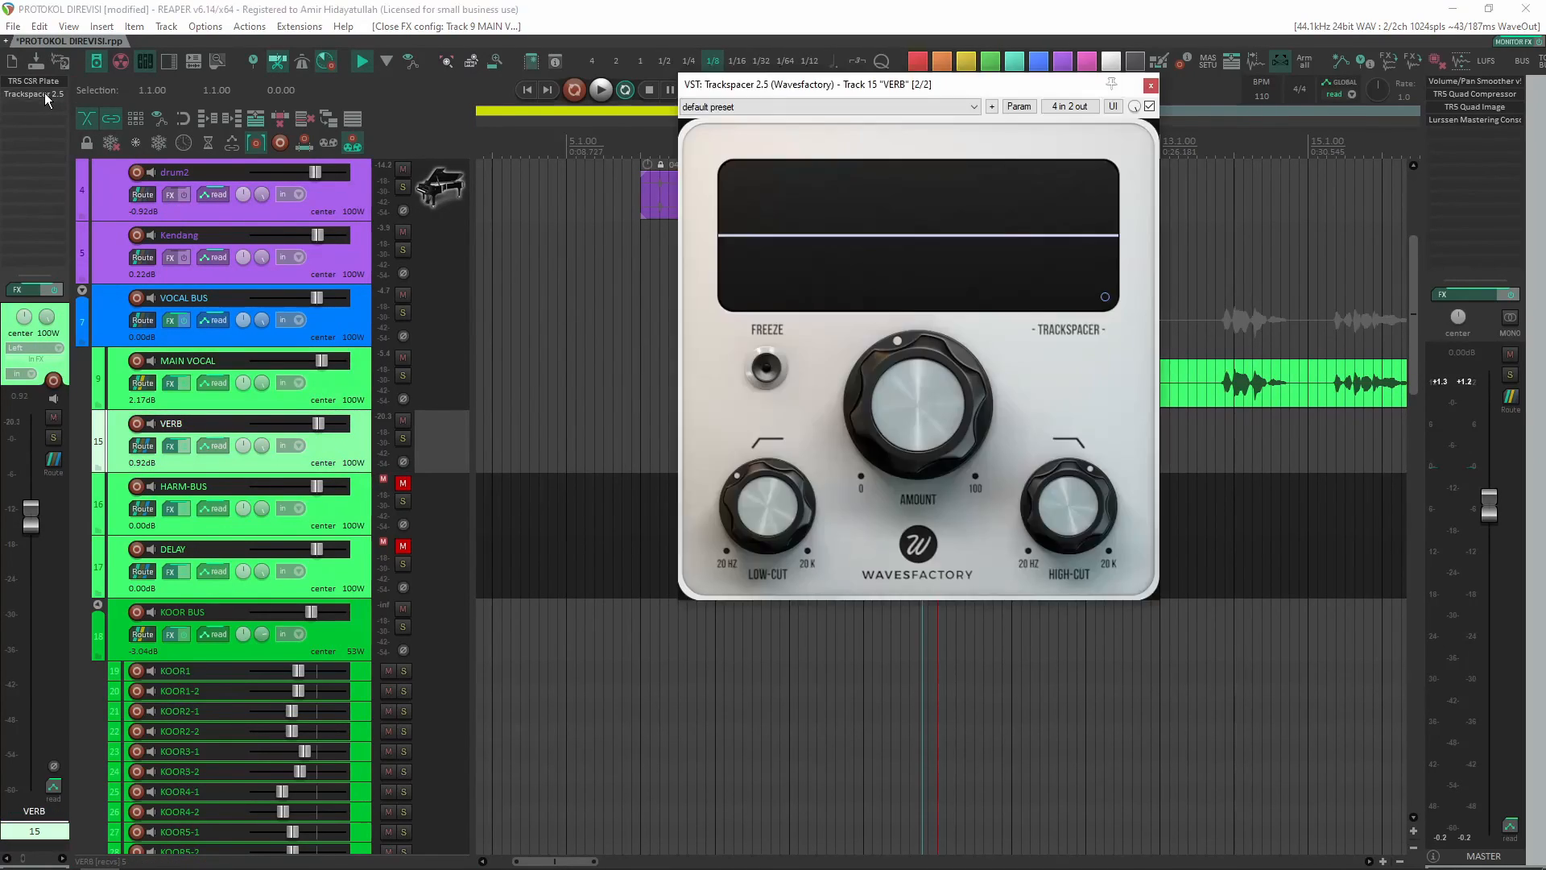
{"action": "left_click", "coordinate": [45, 93]}
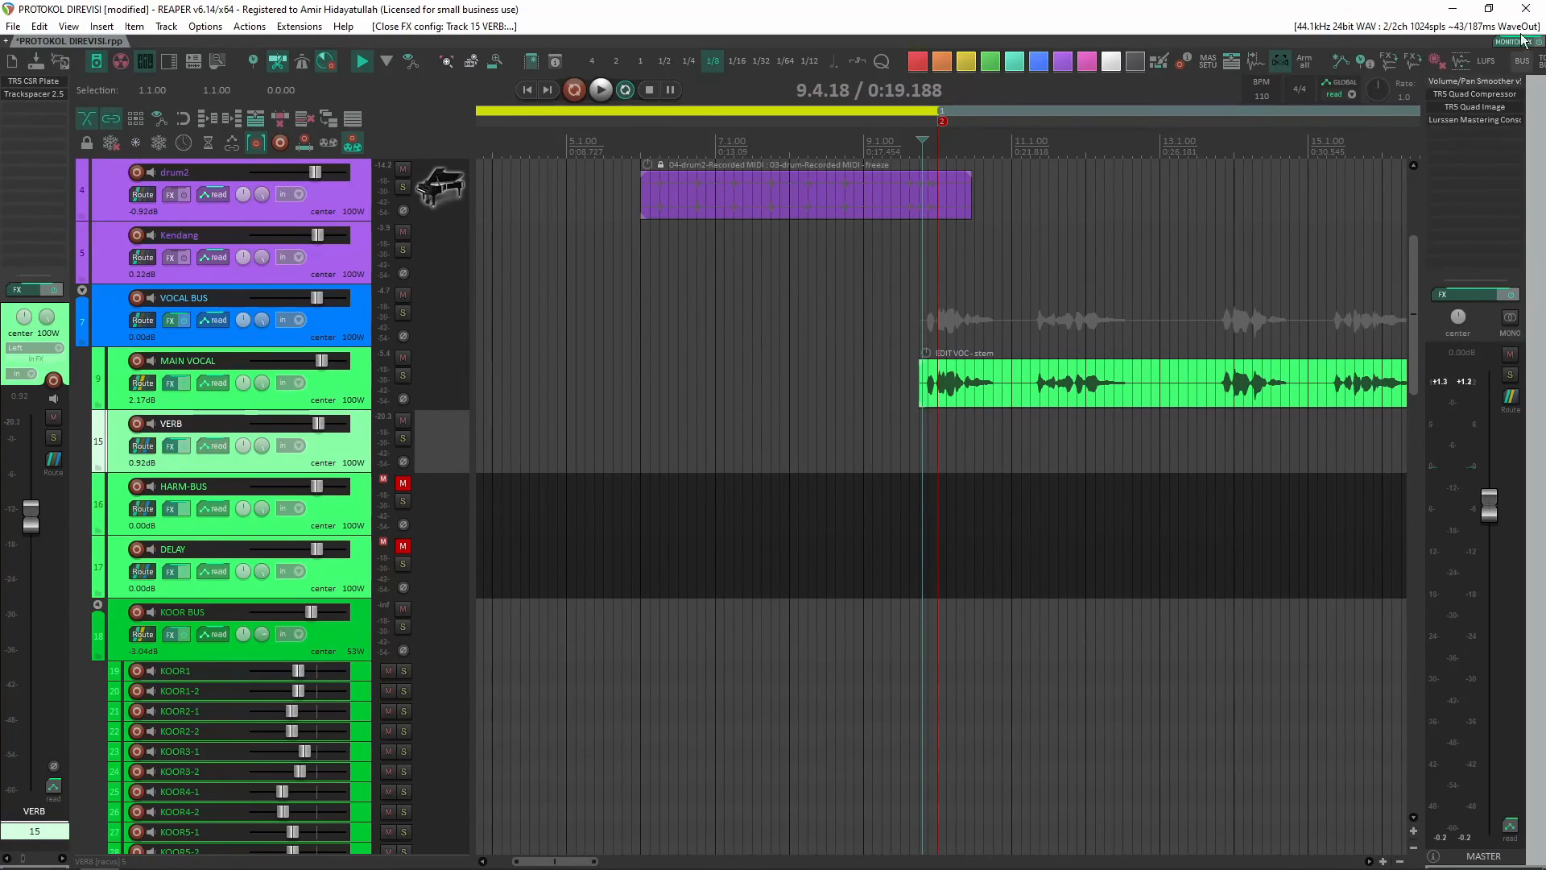